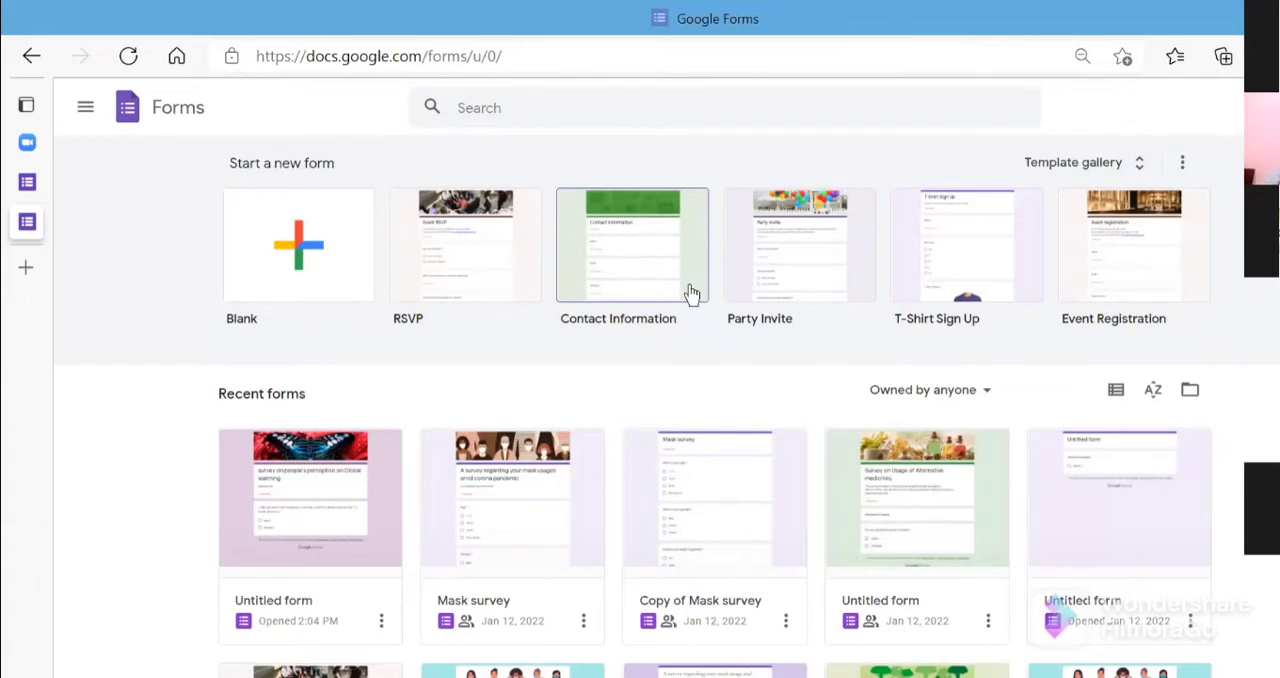
- Create a blank form and title it "SURVEY ON PEOPLE'S PERCEPTION ON GLOBAL WARMING"
{"action": "left_click", "coordinate": [311, 266]}
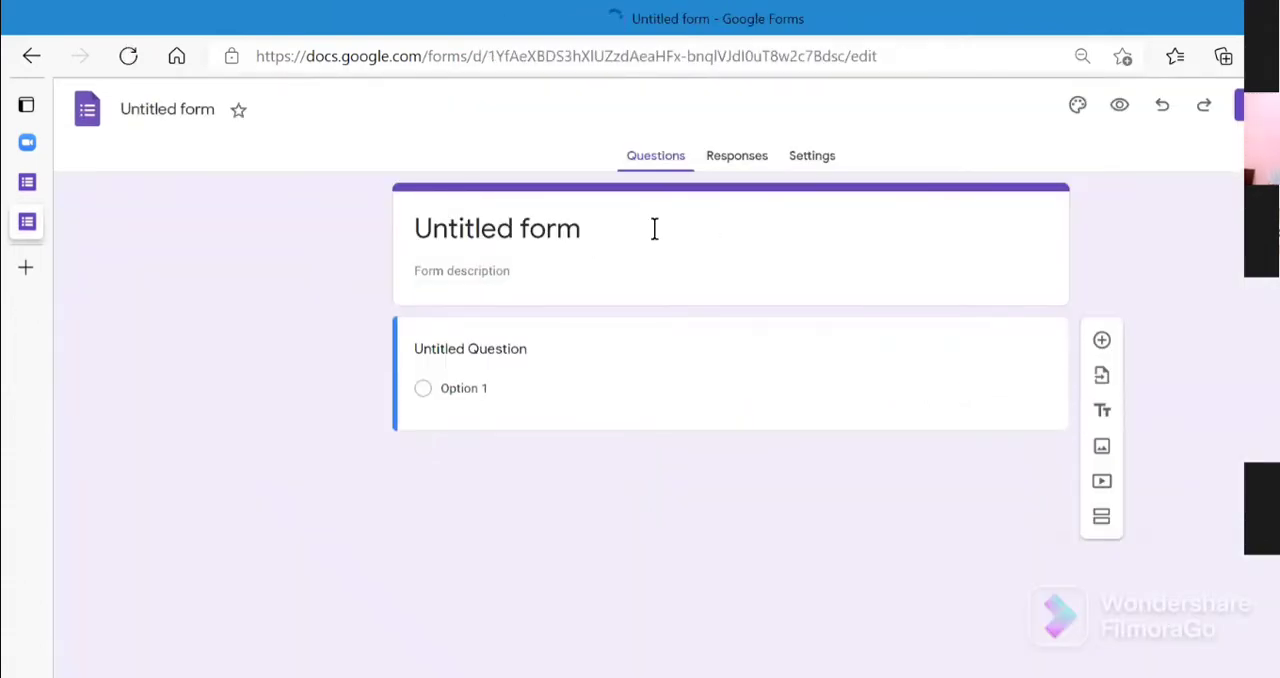
{"action": "left_click", "coordinate": [711, 229]}
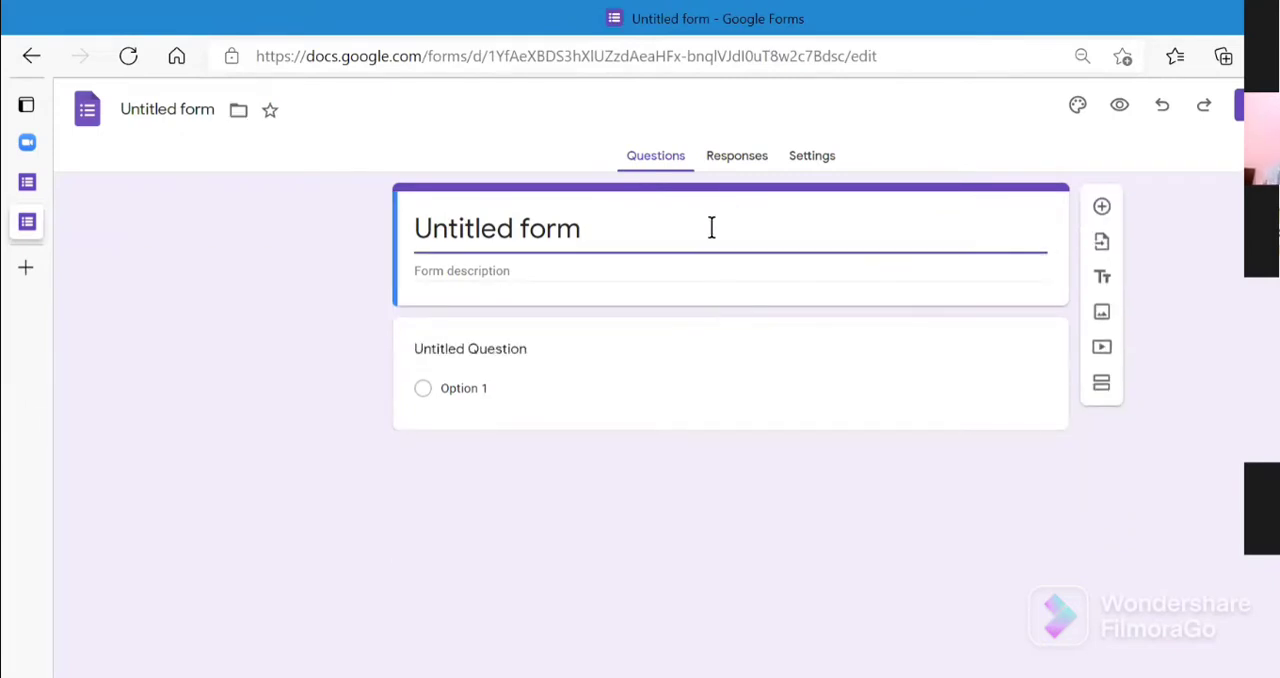
{"action": "key", "text": "BackSpace"}
{"action": "key", "text": "BackSpace"}
{"action": "key", "text": "BackSpace"}
{"action": "key", "text": "BackSpace"}
{"action": "key", "text": "BackSpace"}
{"action": "key", "text": "BackSpace"}
{"action": "key", "text": "BackSpace"}
{"action": "key", "text": "BackSpace"}
{"action": "key", "text": "BackSpace"}
{"action": "key", "text": "BackSpace"}
{"action": "key", "text": "BackSpace"}
{"action": "key", "text": "BackSpace"}
{"action": "key", "text": "BackSpace"}
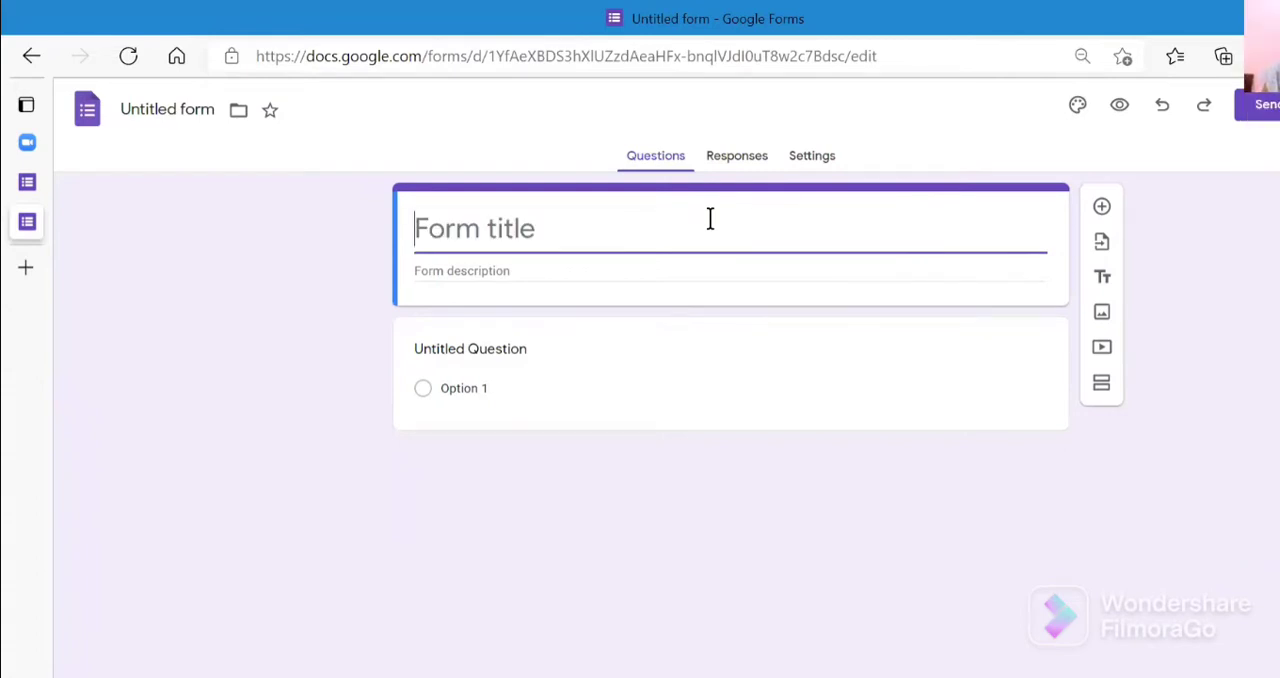
{"action": "type", "text": "S"}
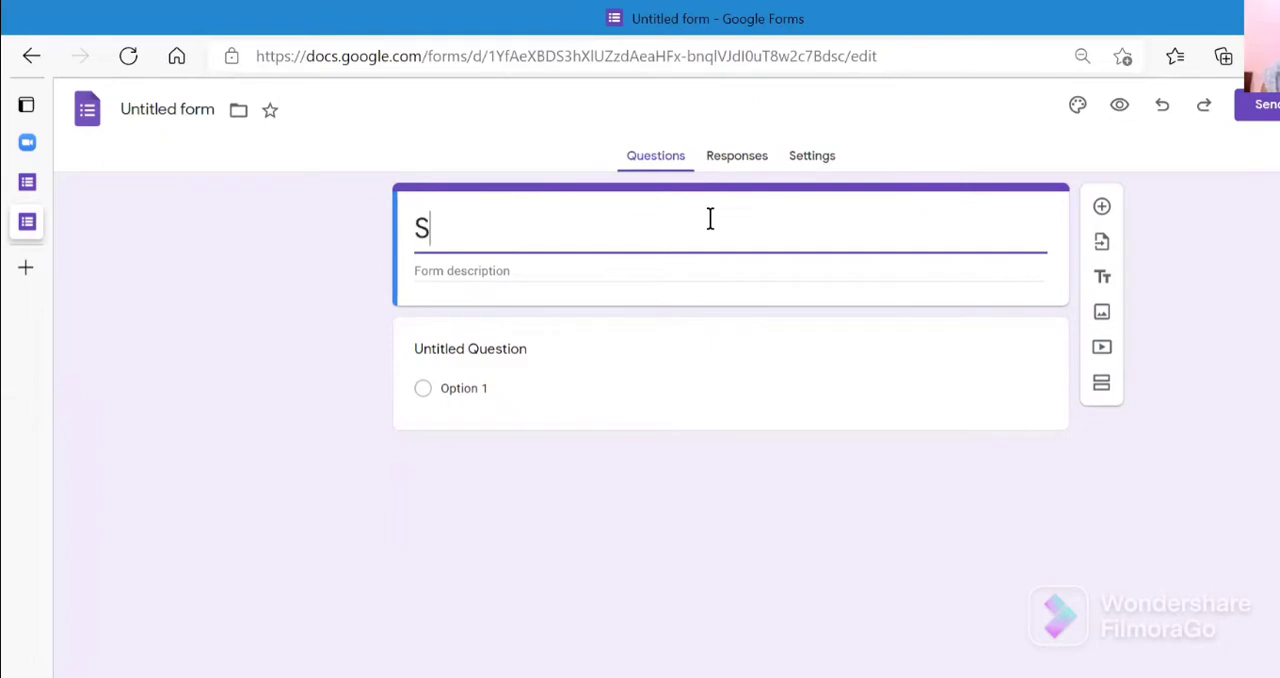
{"action": "type", "text": "URVA"}
{"action": "key", "text": "BackSpace"}
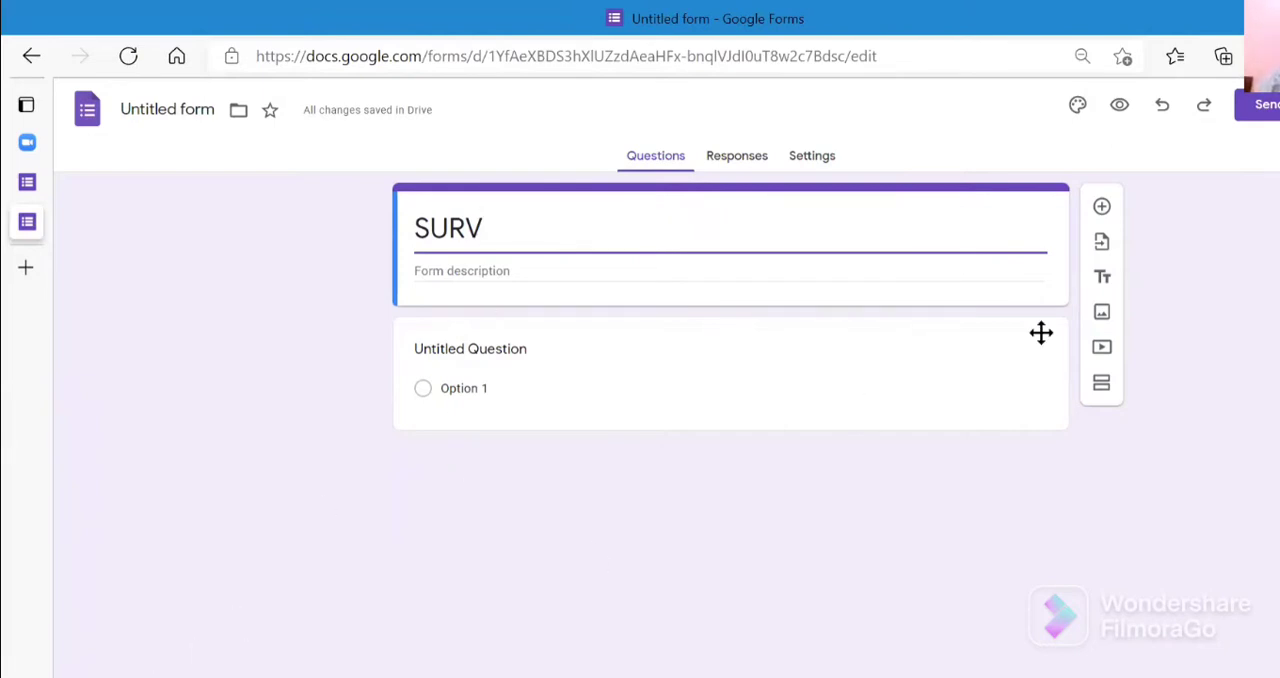
{"action": "left_click", "coordinate": [711, 205]}
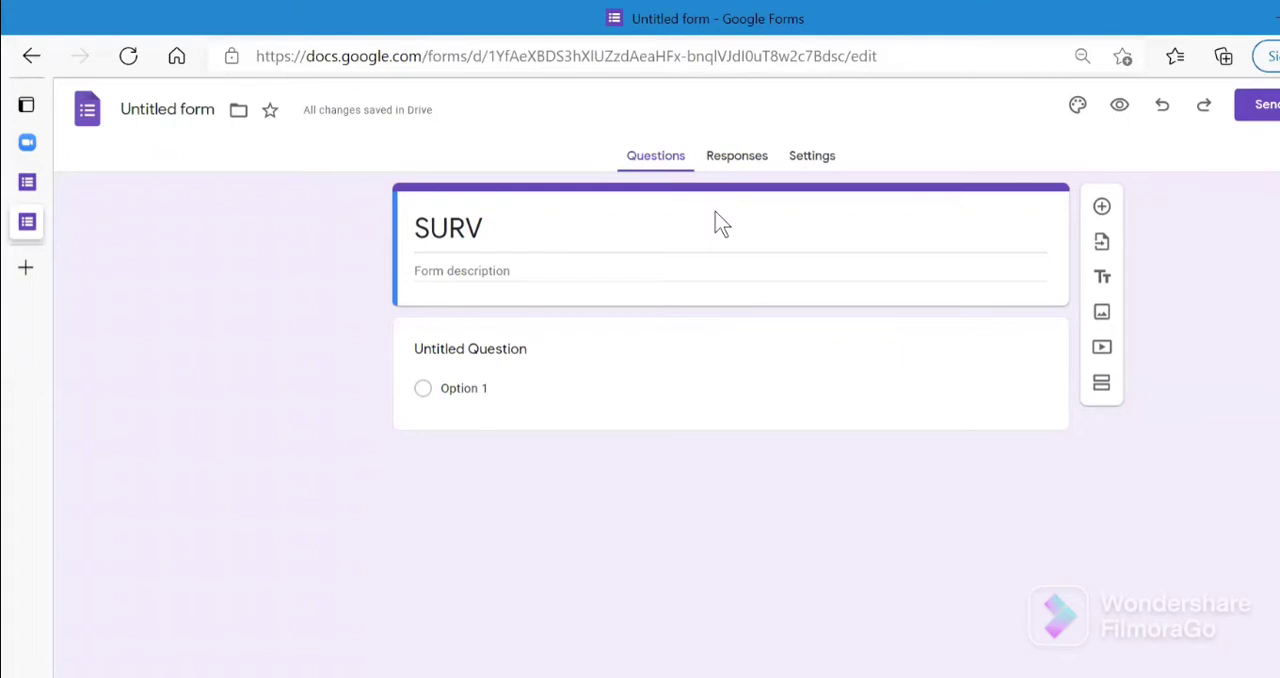
{"action": "left_click", "coordinate": [711, 212]}
{"action": "type", "text": "EY "}
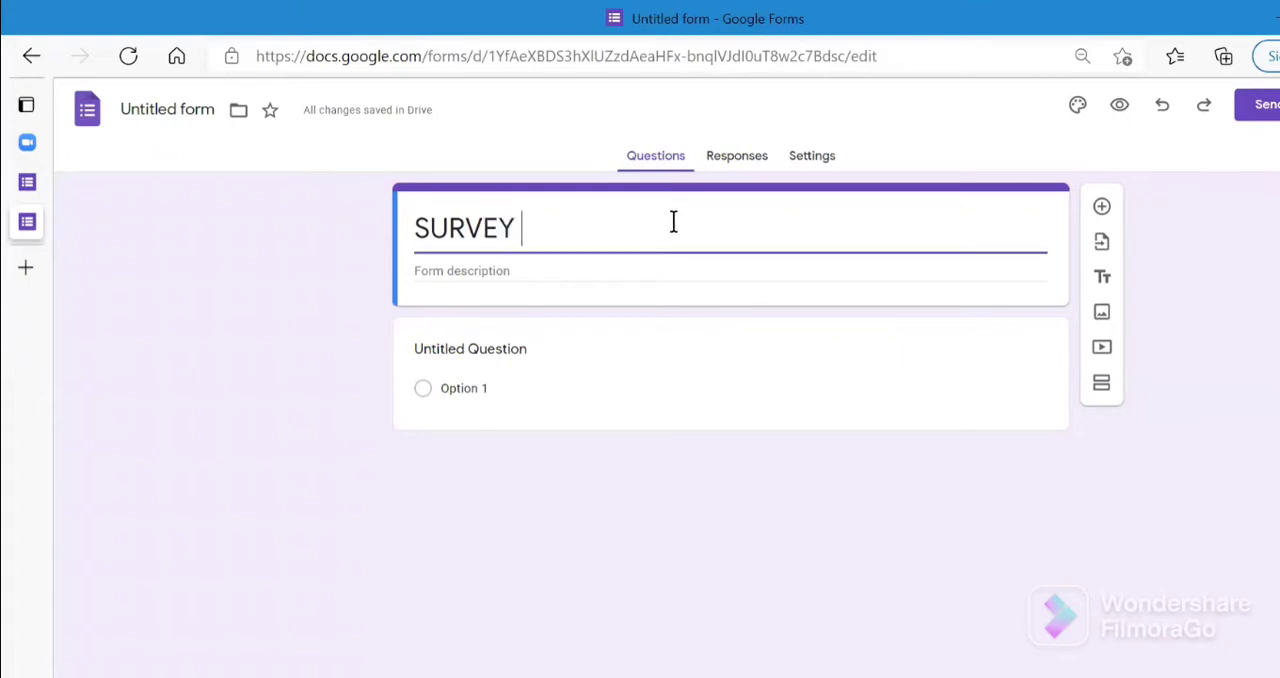
{"action": "type", "text": "ON EOPLE"}
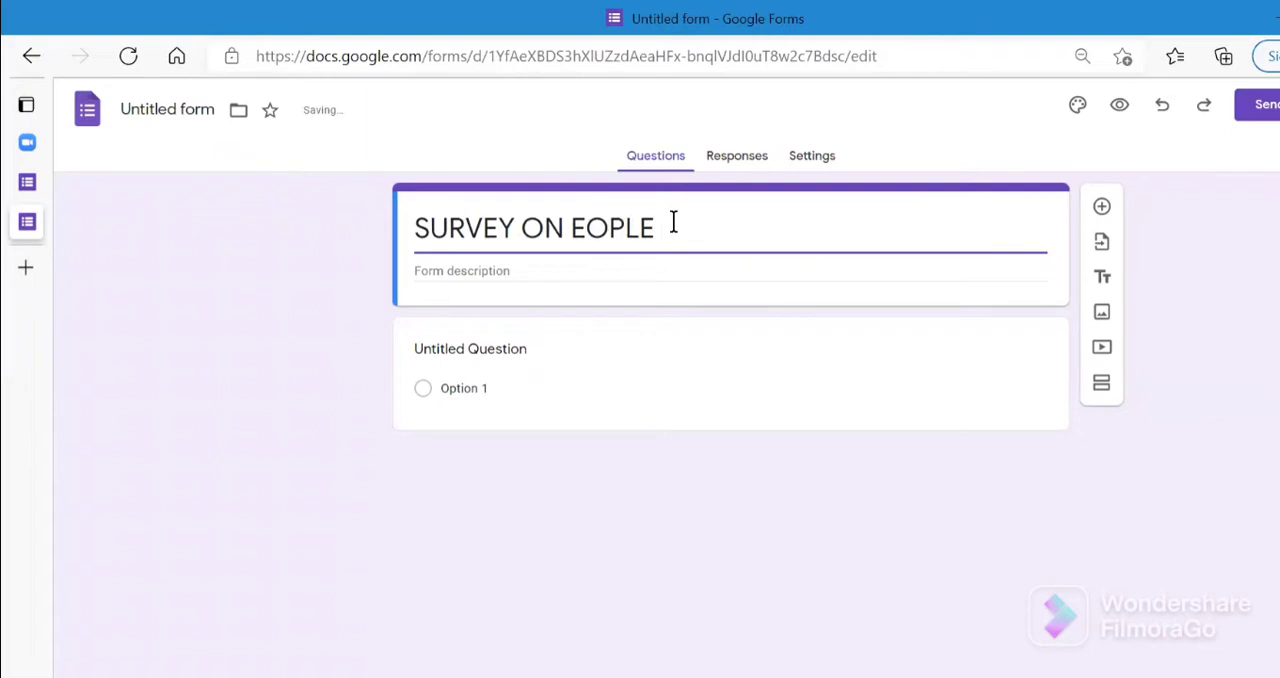
{"action": "key", "text": "BackSpace"}
{"action": "key", "text": "BackSpace"}
{"action": "key", "text": "BackSpace"}
{"action": "key", "text": "BackSpace"}
{"action": "key", "text": "BackSpace"}
{"action": "type", "text": "PEOPLE"}
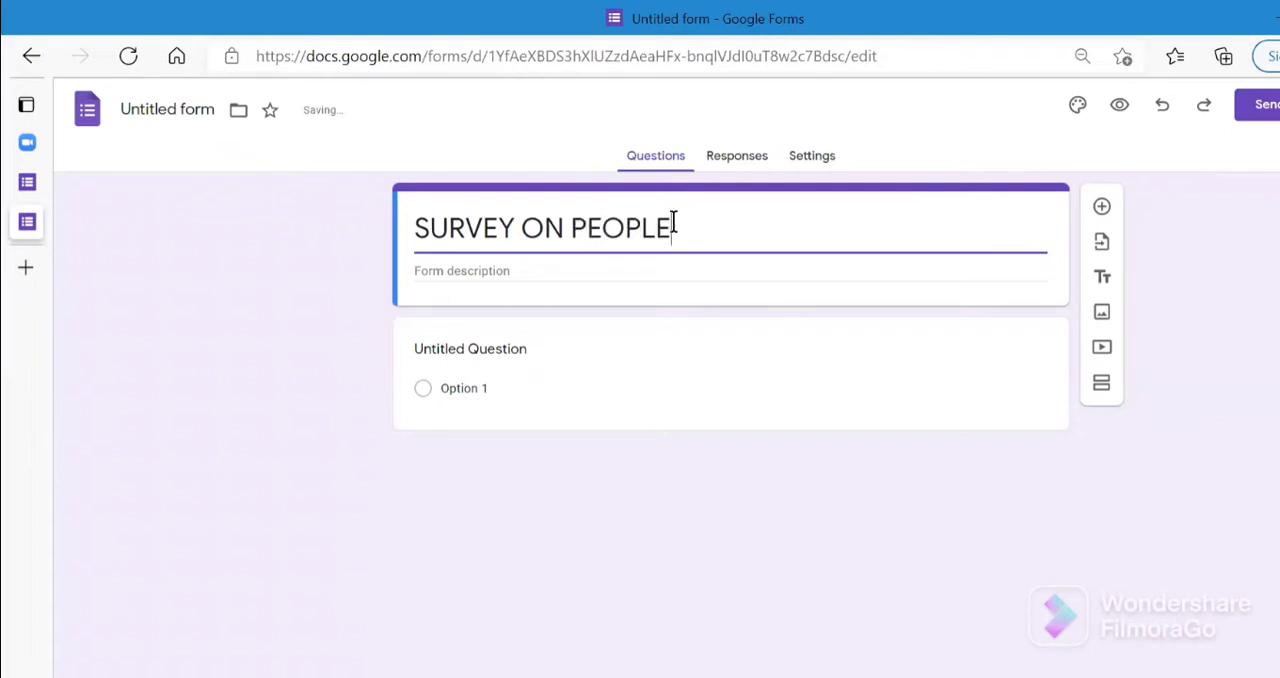
{"action": "type", "text": "'S PERCEPTION ON "}
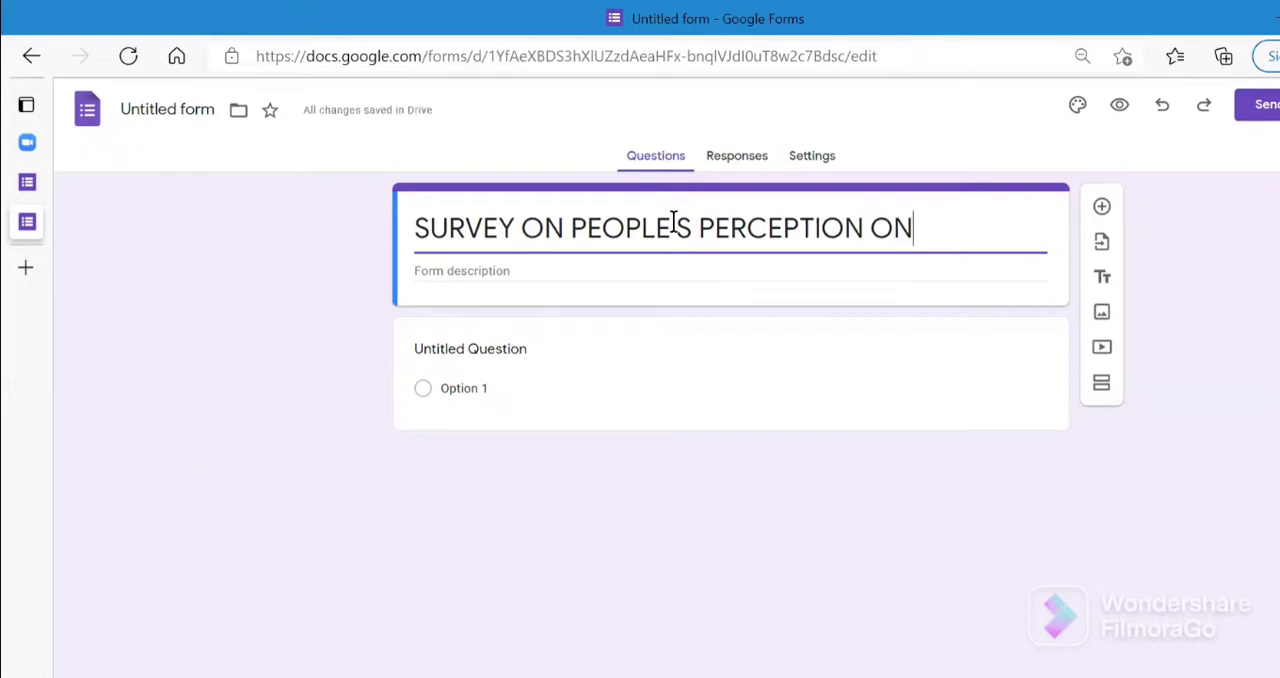
{"action": "type", "text": "GLO"}
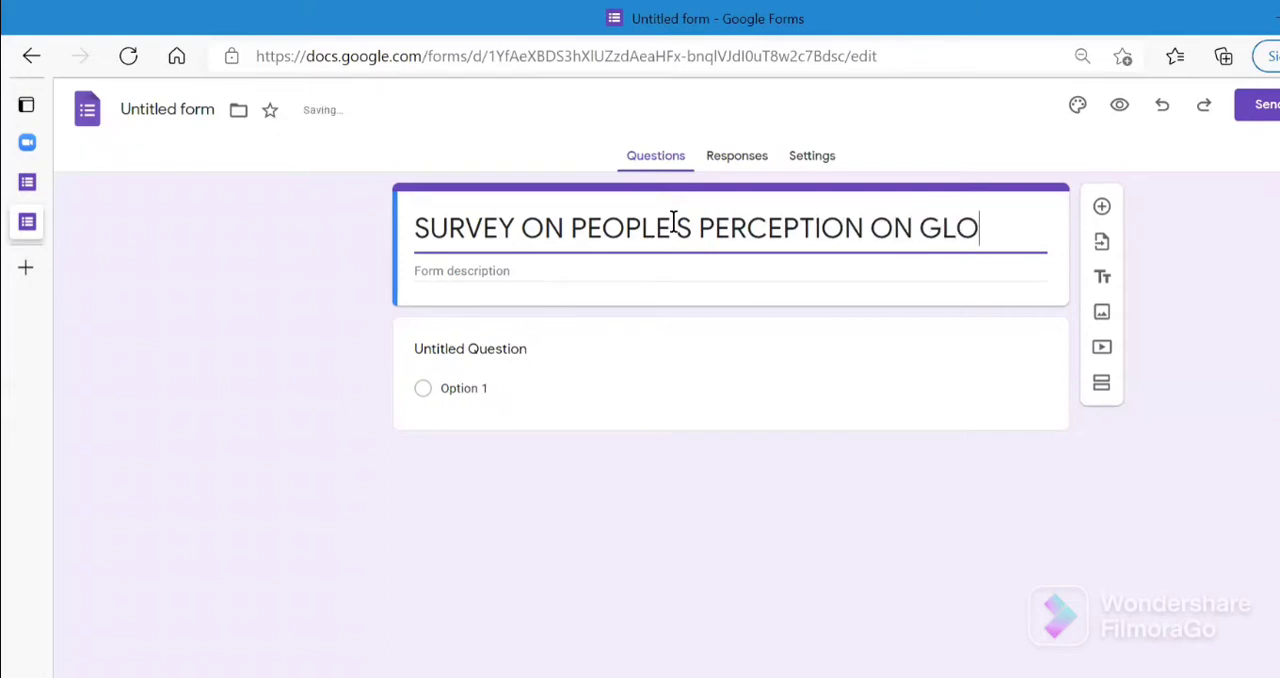
{"action": "type", "text": "BAL "}
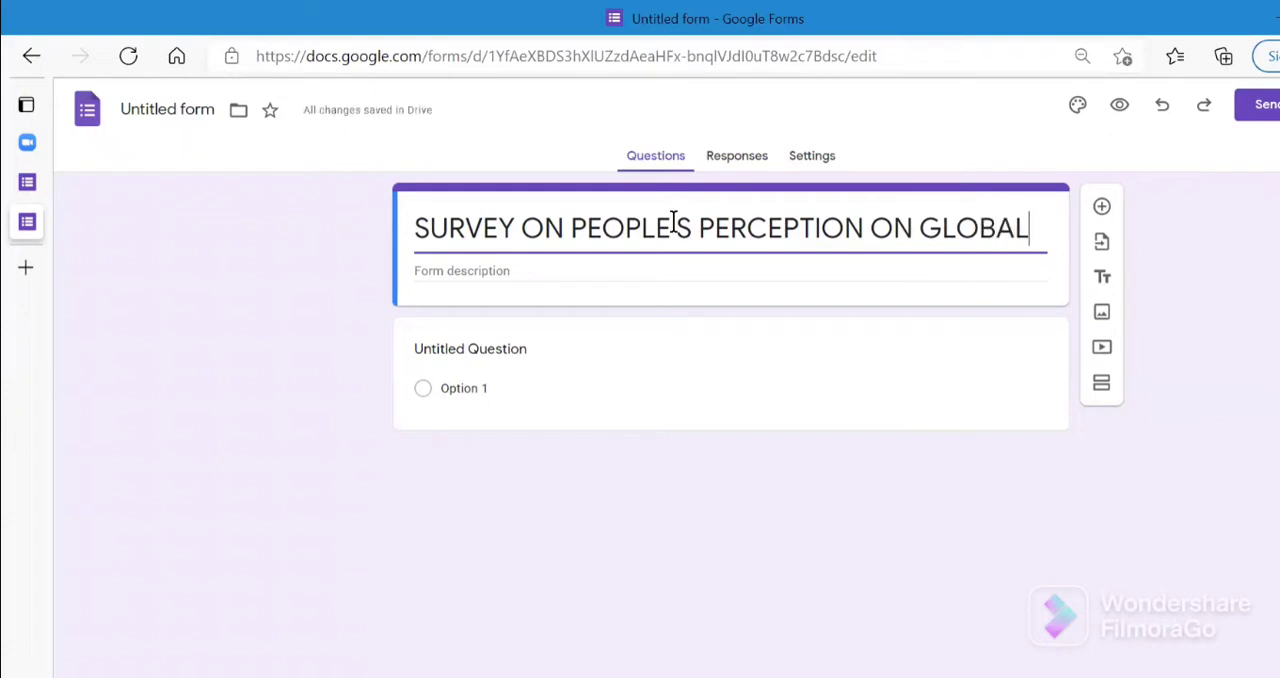
{"action": "type", "text": "WAR"}
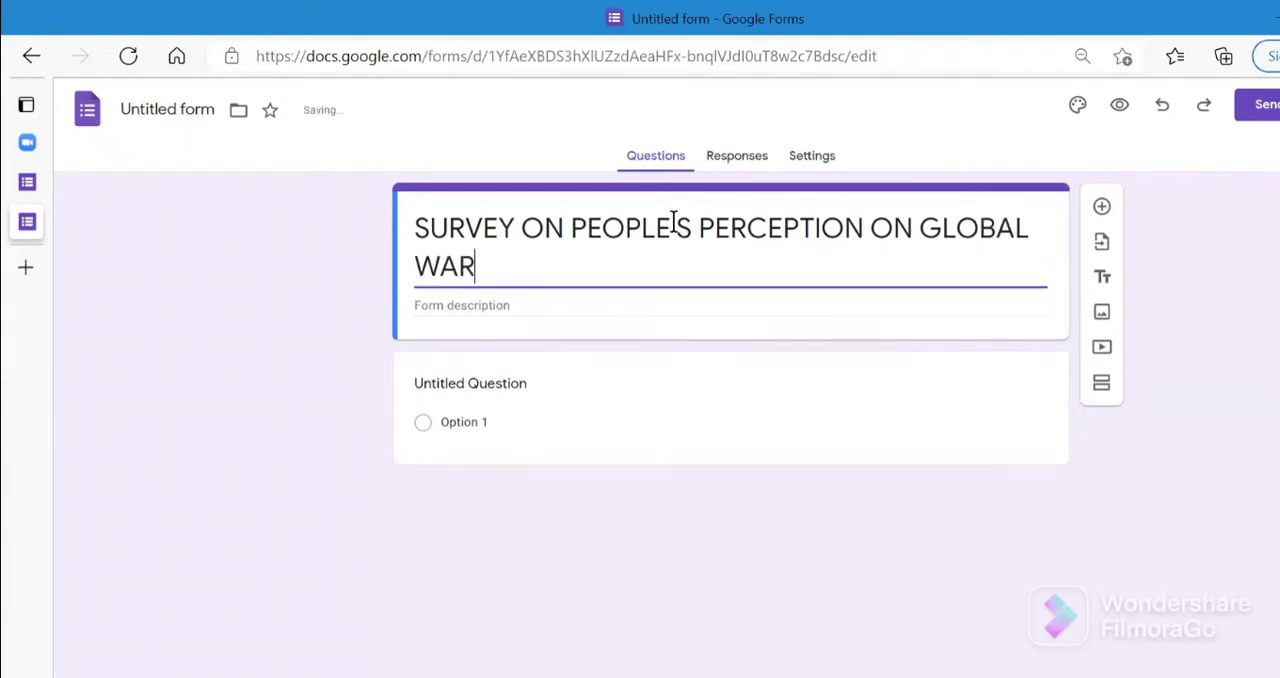
{"action": "type", "text": "MING"}
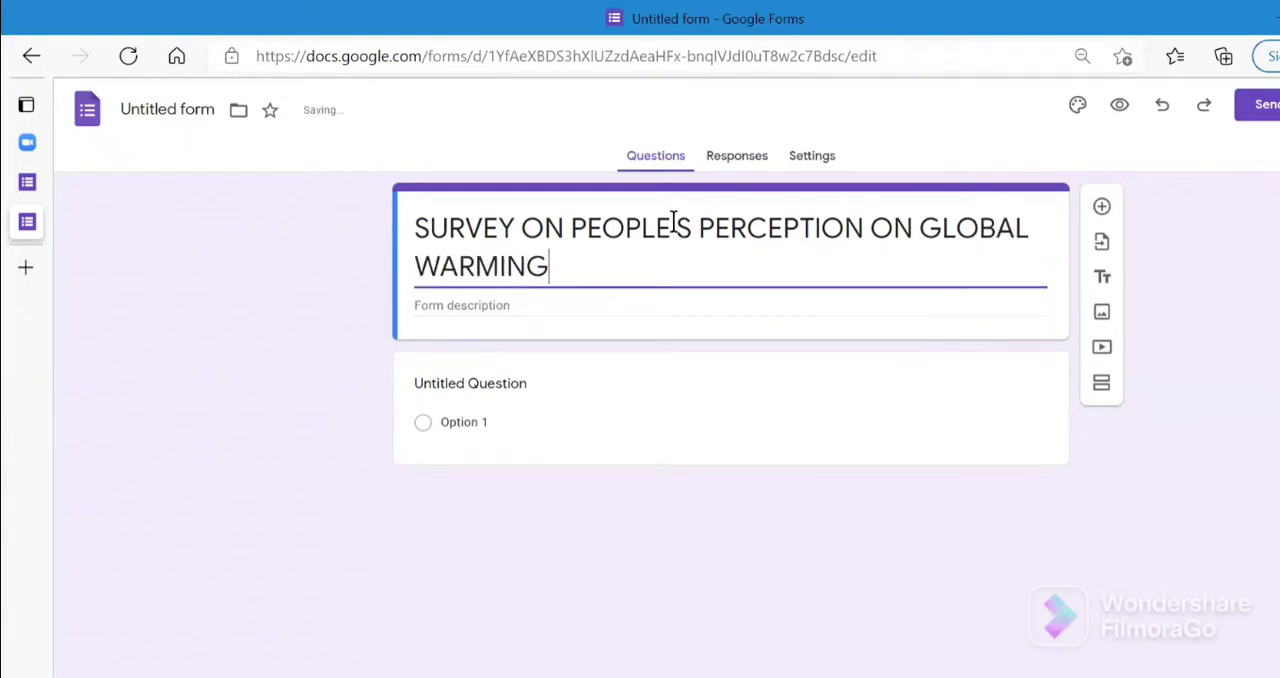
- Replace the first question's text with "WHY YOU WANT THEIR RESONSE? HOW WILL YOU USE THEIR RESONSE? WHERE ?"
{"action": "left_click", "coordinate": [612, 308]}
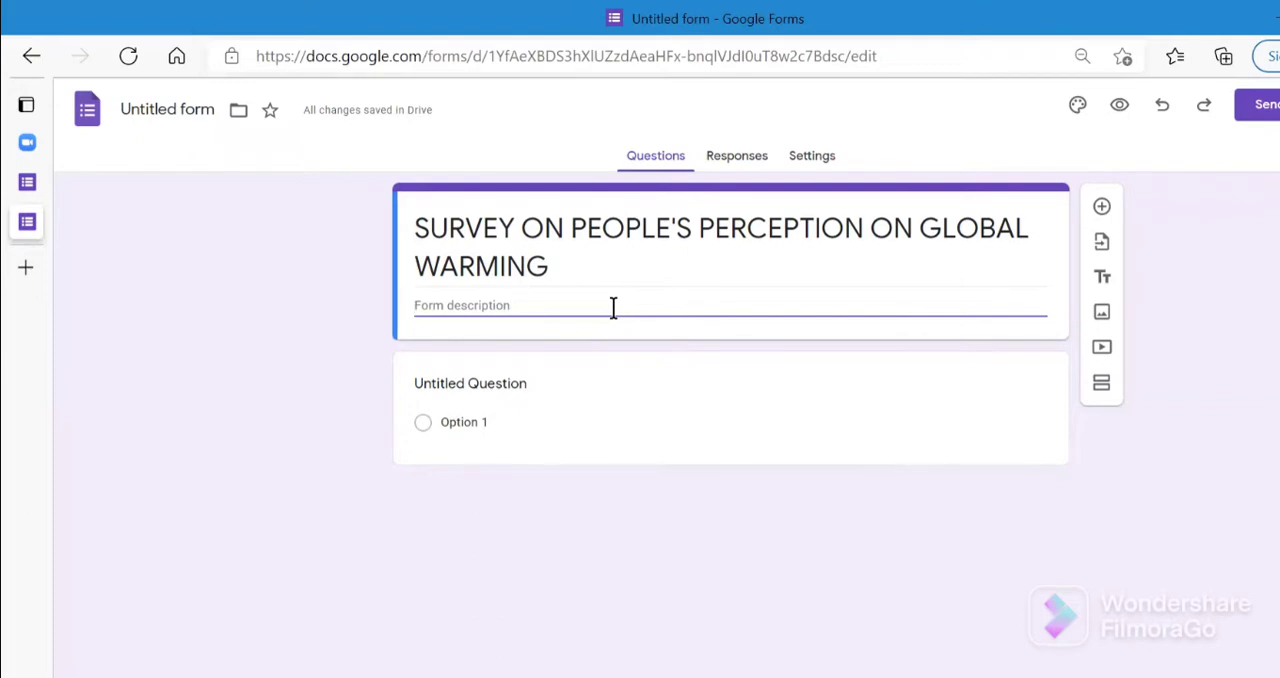
{"action": "left_click", "coordinate": [621, 389]}
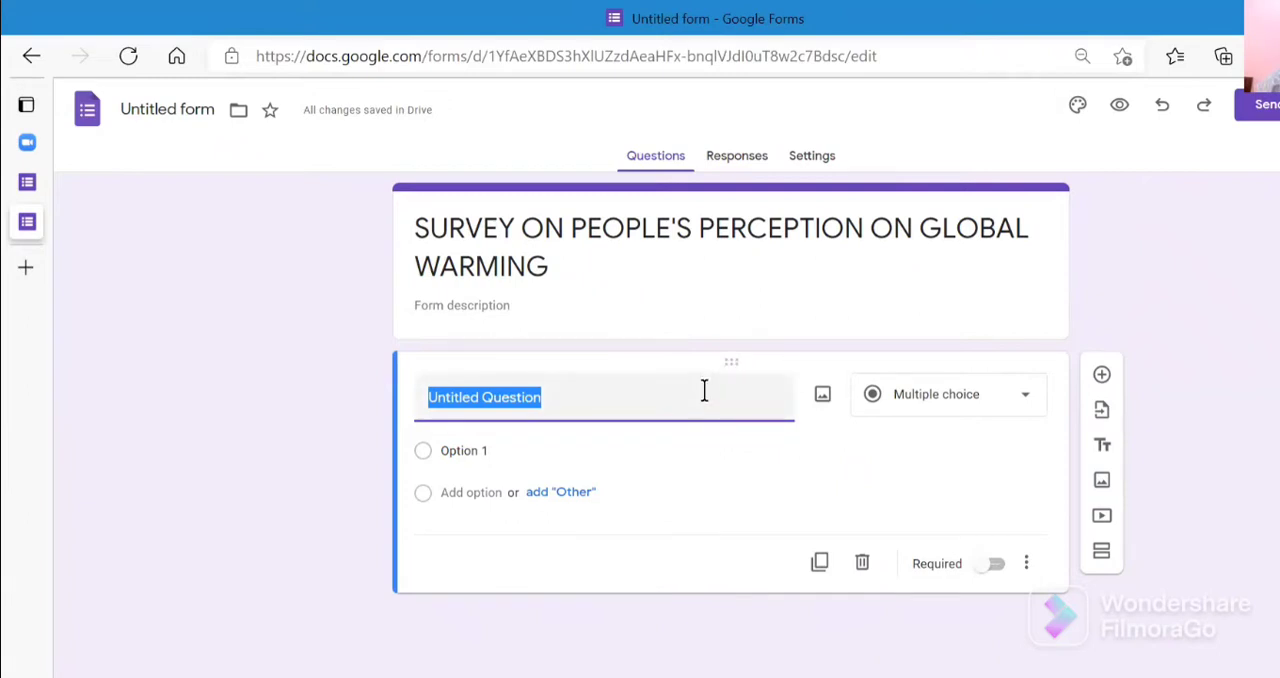
{"action": "key", "text": "BackSpace"}
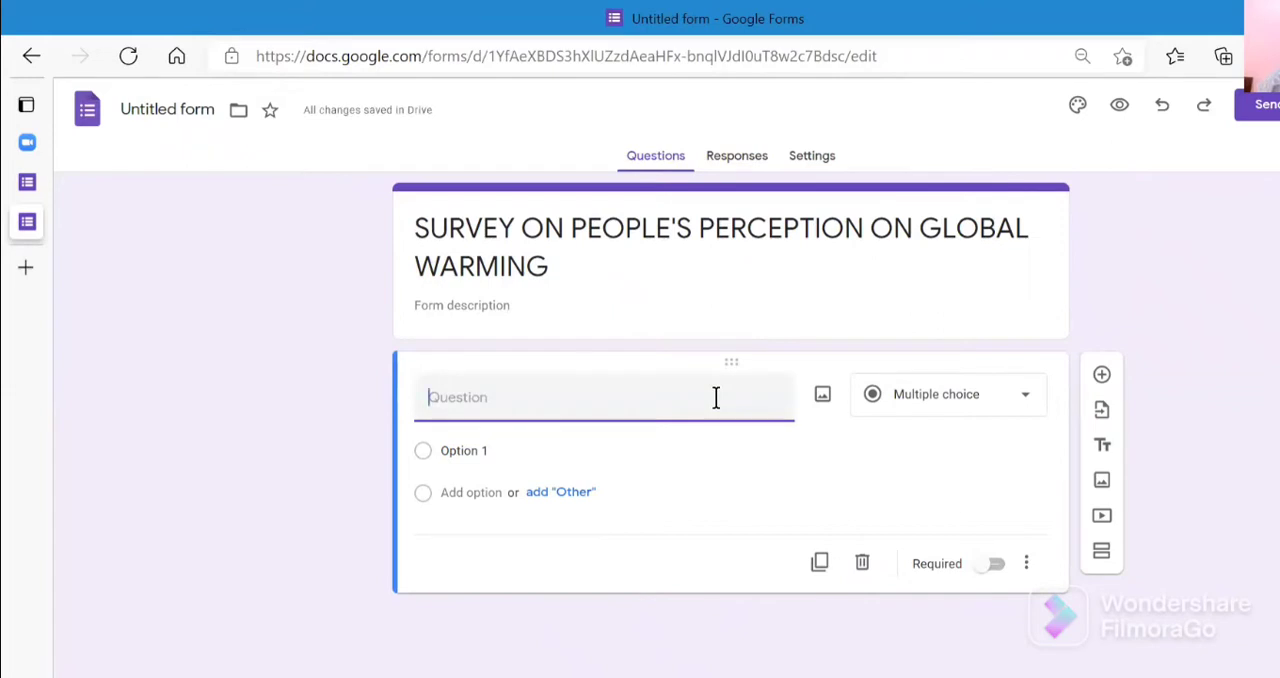
{"action": "type", "text": "WHY YOU WANT "}
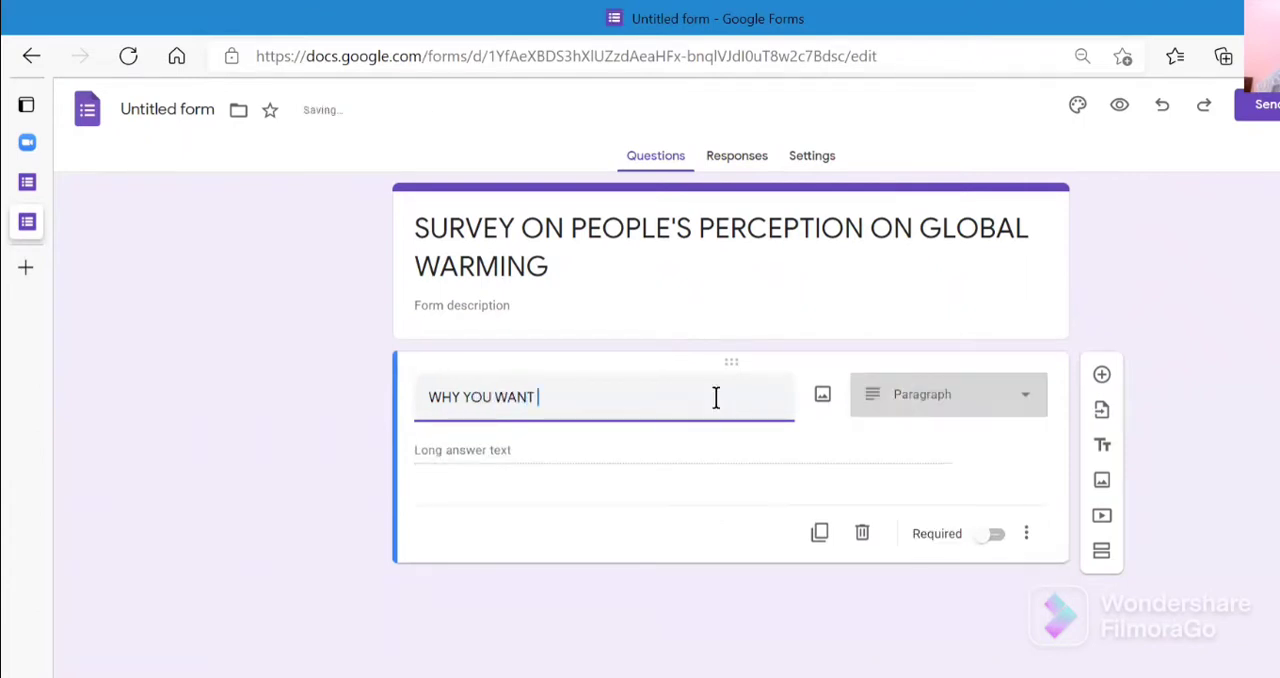
{"action": "type", "text": "THEIR RESONC"}
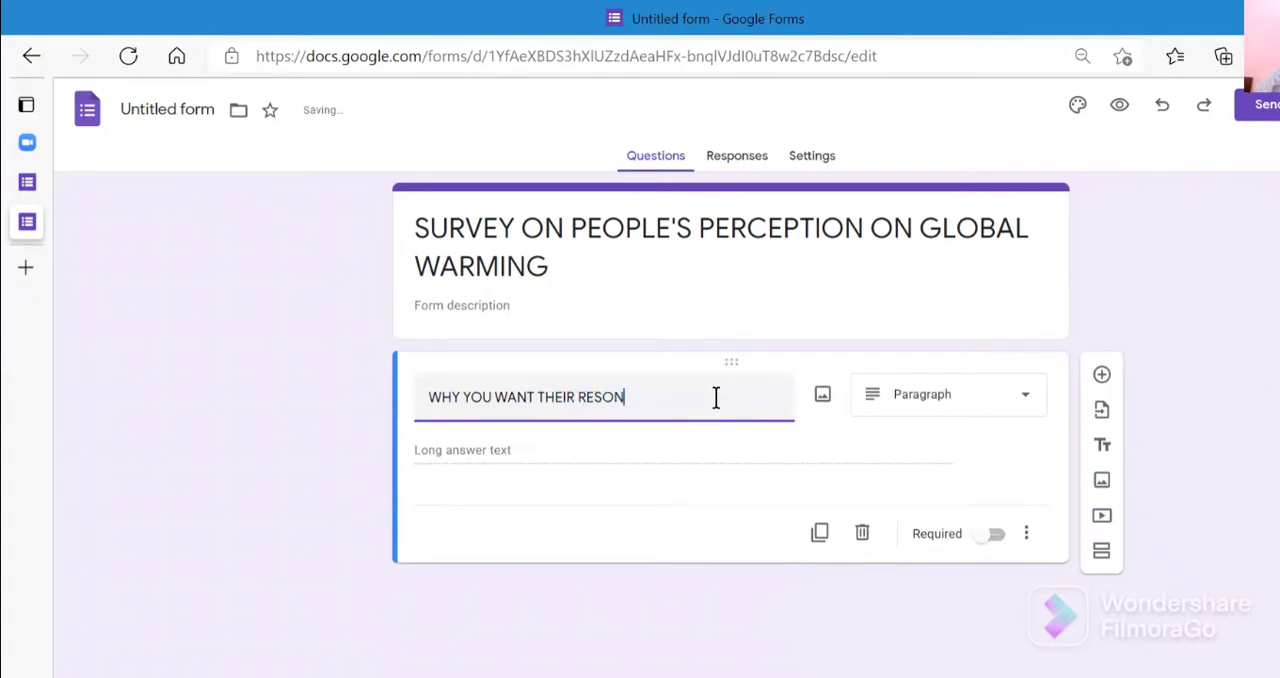
{"action": "key", "text": "BackSpace"}
{"action": "type", "text": "SE? HOW"}
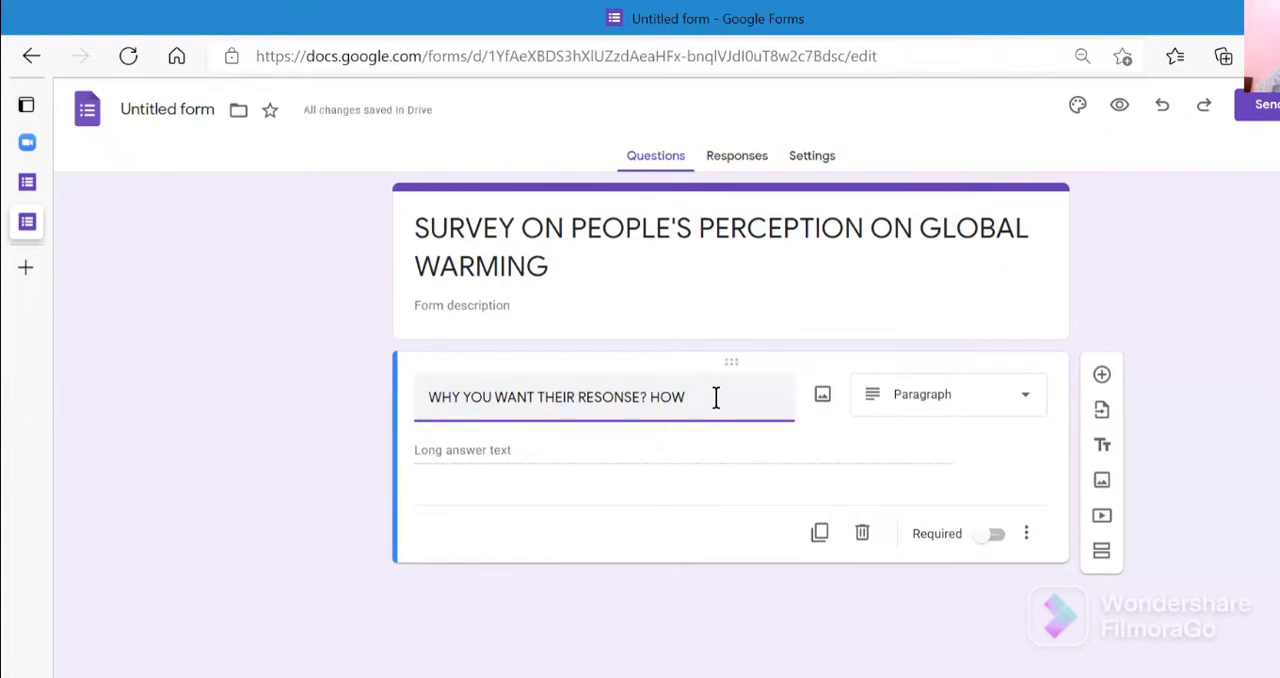
{"action": "type", "text": "WILL YOU U"}
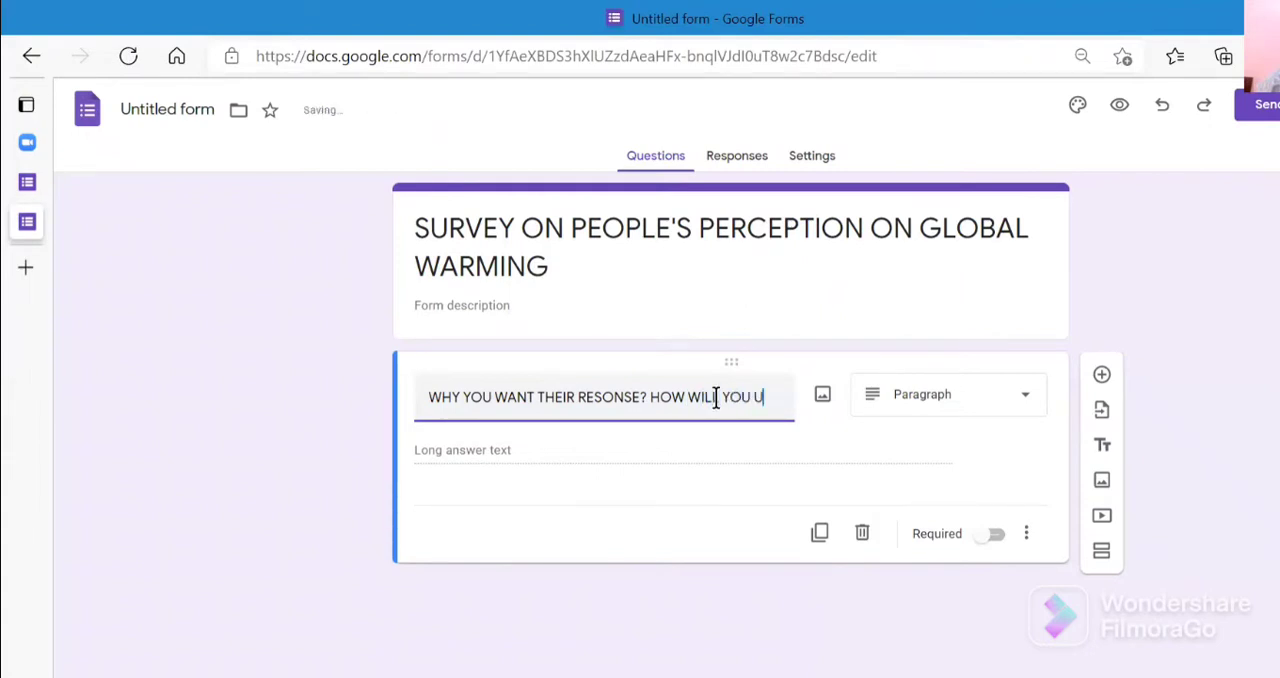
{"action": "type", "text": "SE THEIR"}
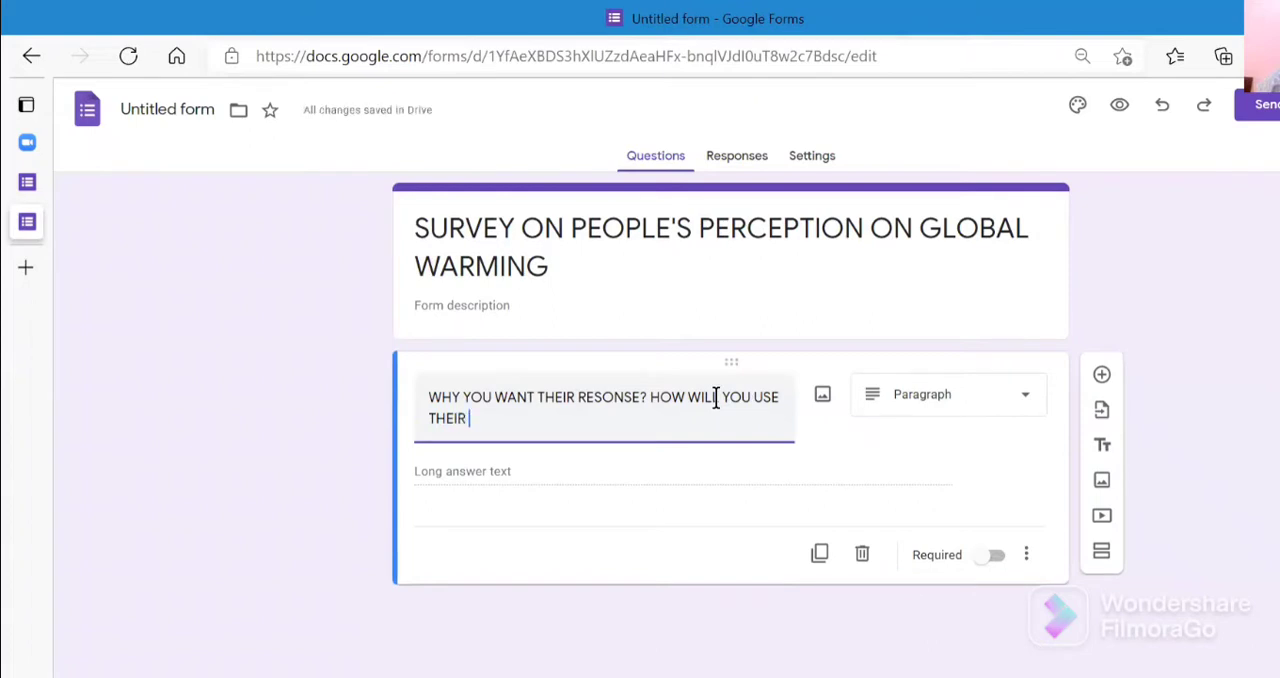
{"action": "type", "text": " RES"}
{"action": "type", "text": "ONCE"}
{"action": "key", "text": "BackSpace"}
{"action": "key", "text": "BackSpace"}
{"action": "type", "text": "SE?"}
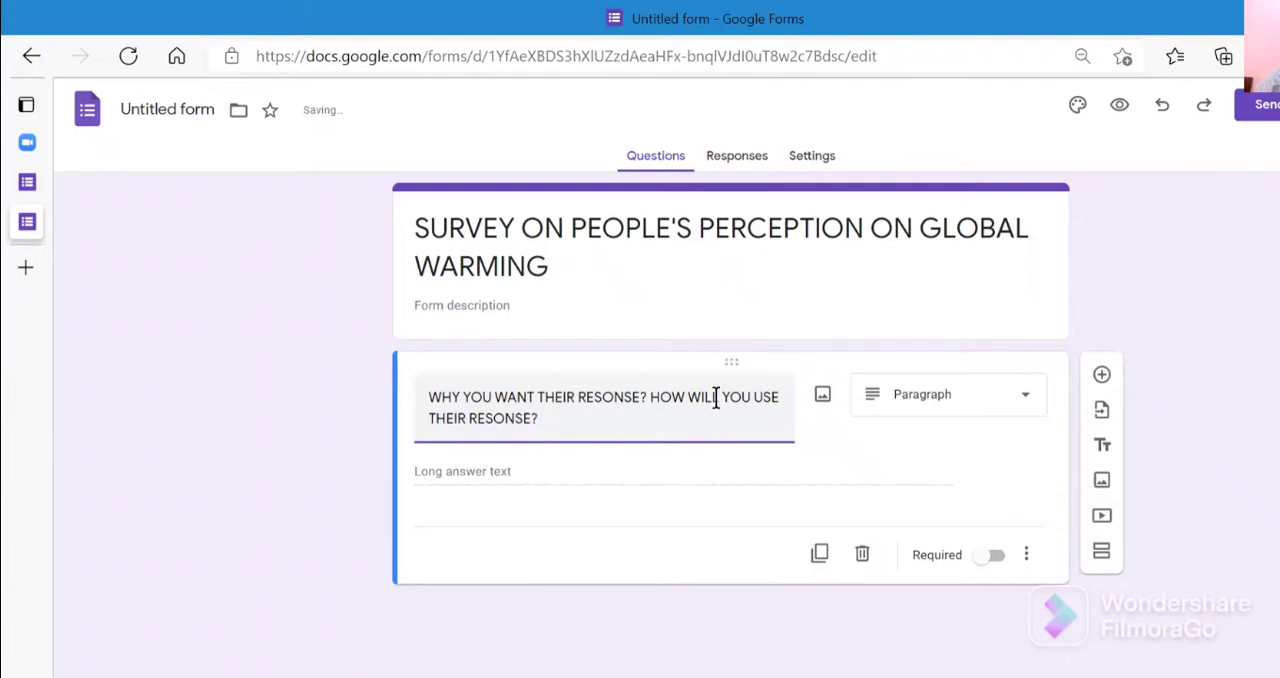
{"action": "type", "text": " WHE"}
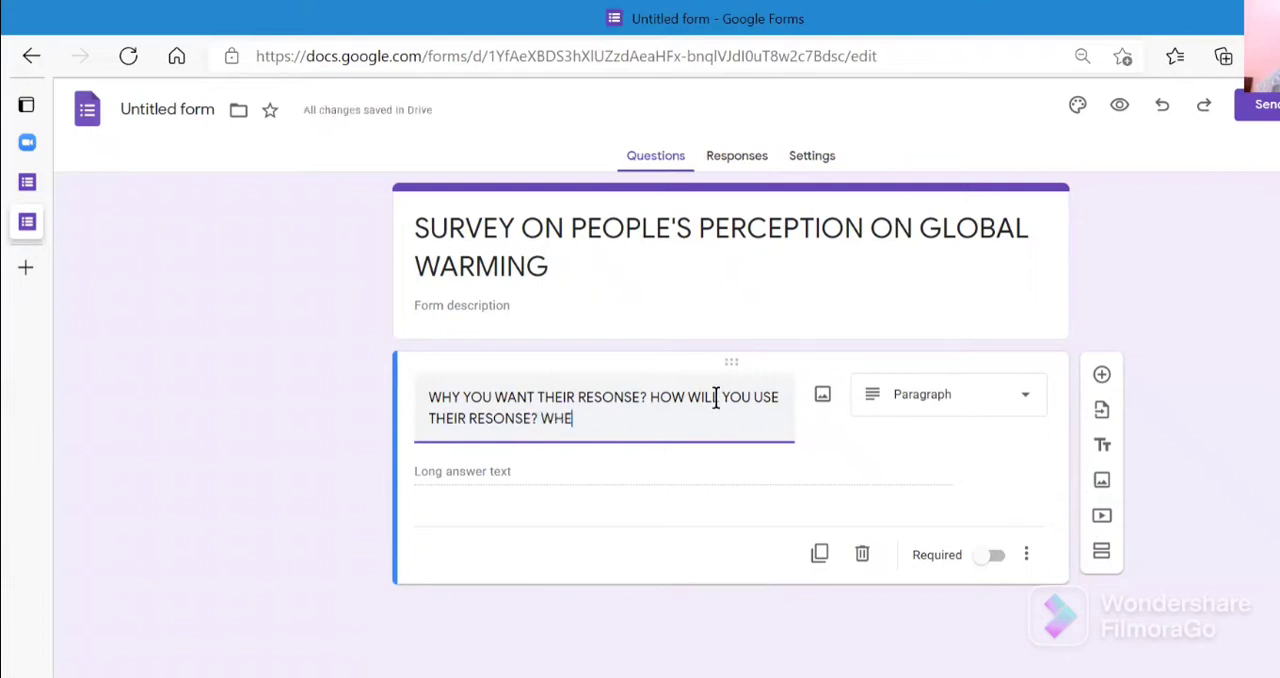
{"action": "type", "text": "RE"}
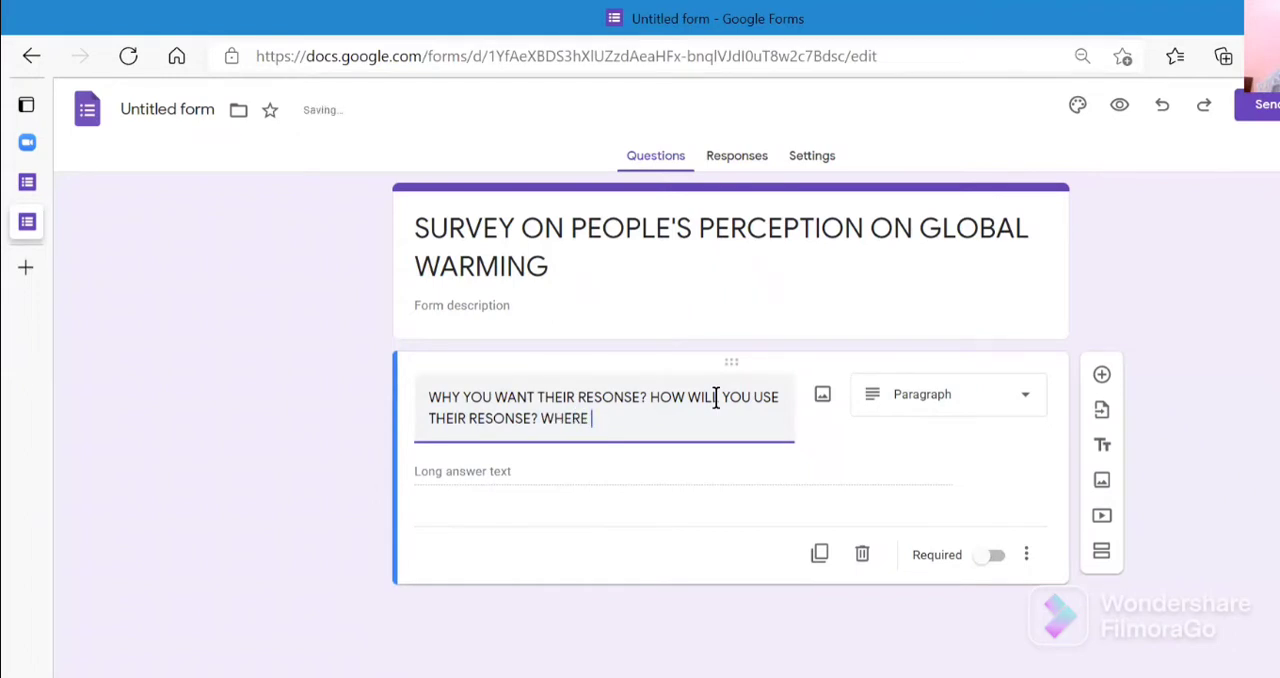
{"action": "type", "text": " ?"}
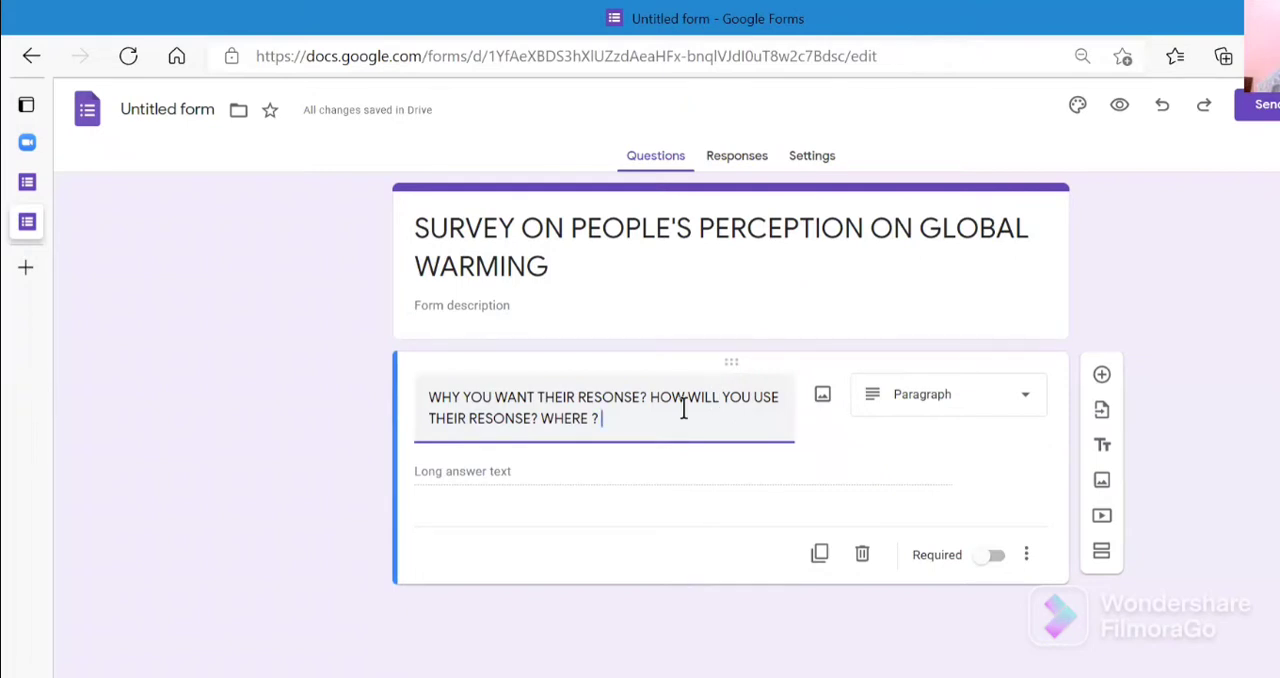
{"action": "left_click", "coordinate": [231, 605]}
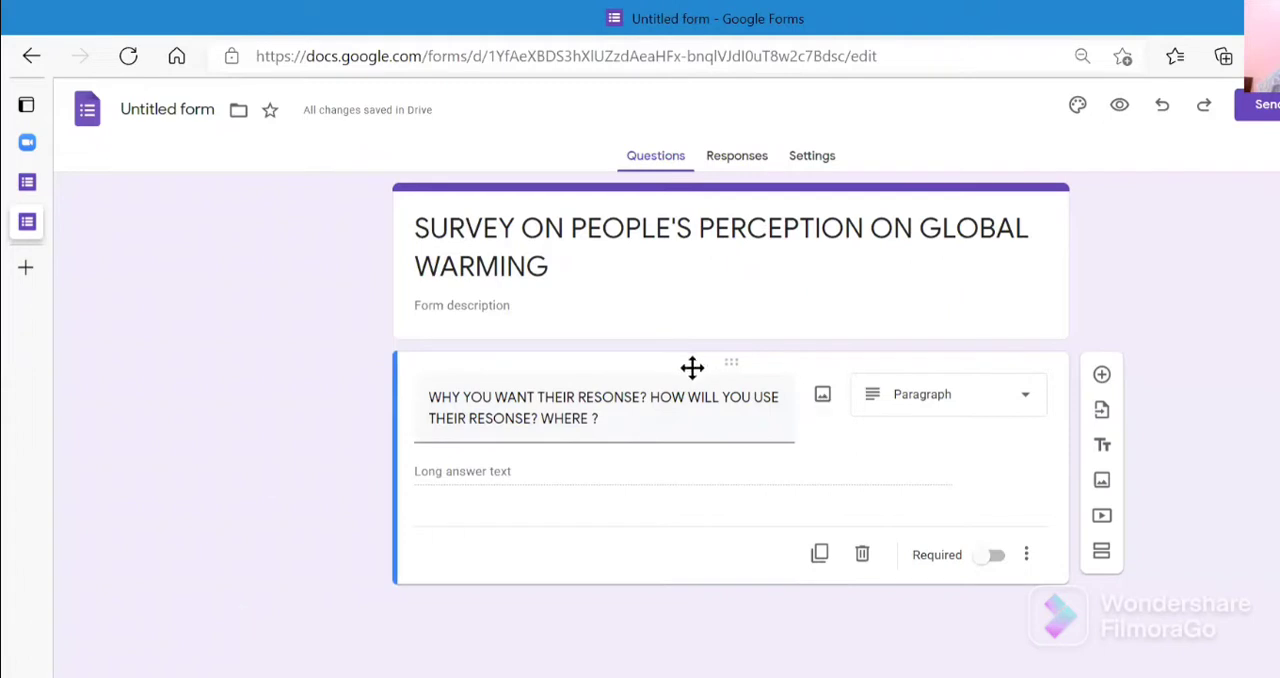
- Append "EMAIL, PHONENO" to the end of the first question's text
{"action": "left_click", "coordinate": [669, 417]}
{"action": "left_click", "coordinate": [668, 420]}
{"action": "type", "text": "EMAIL."}
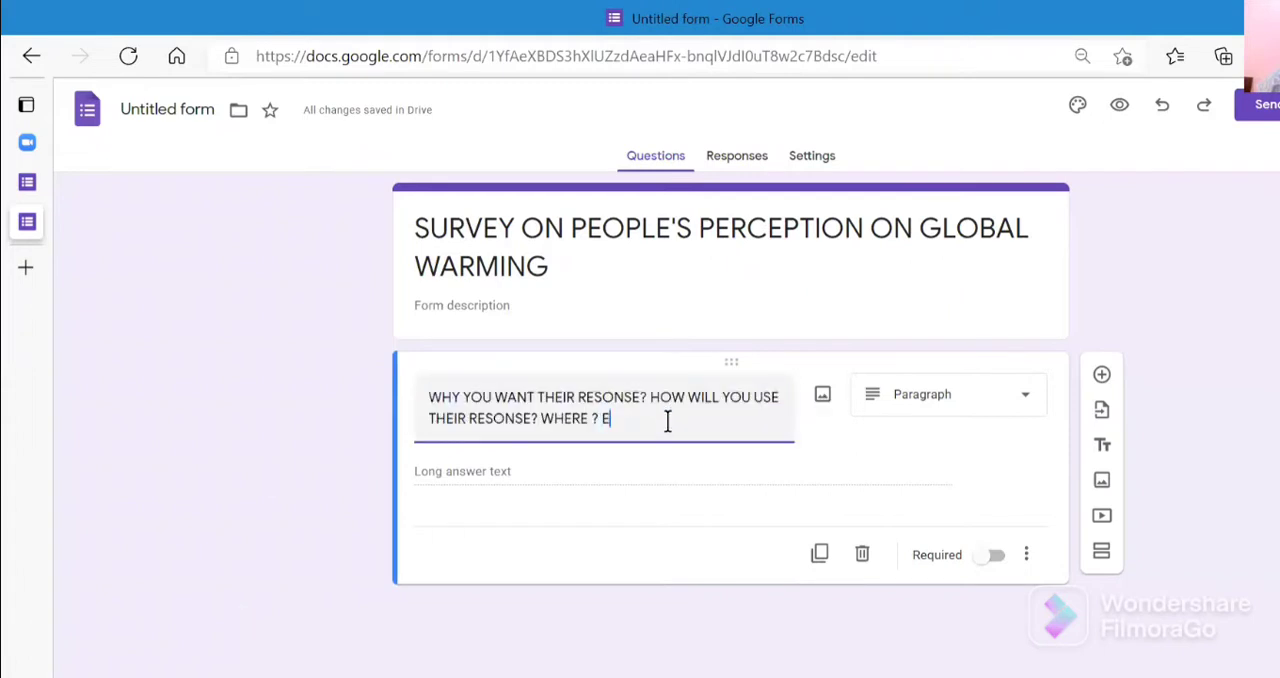
{"action": "key", "text": "BackSpace"}
{"action": "type", "text": ", PHONENO"}
- Change the question to multiple choice and give it the options "AGREE" and "Disagree"
{"action": "left_click", "coordinate": [1027, 404]}
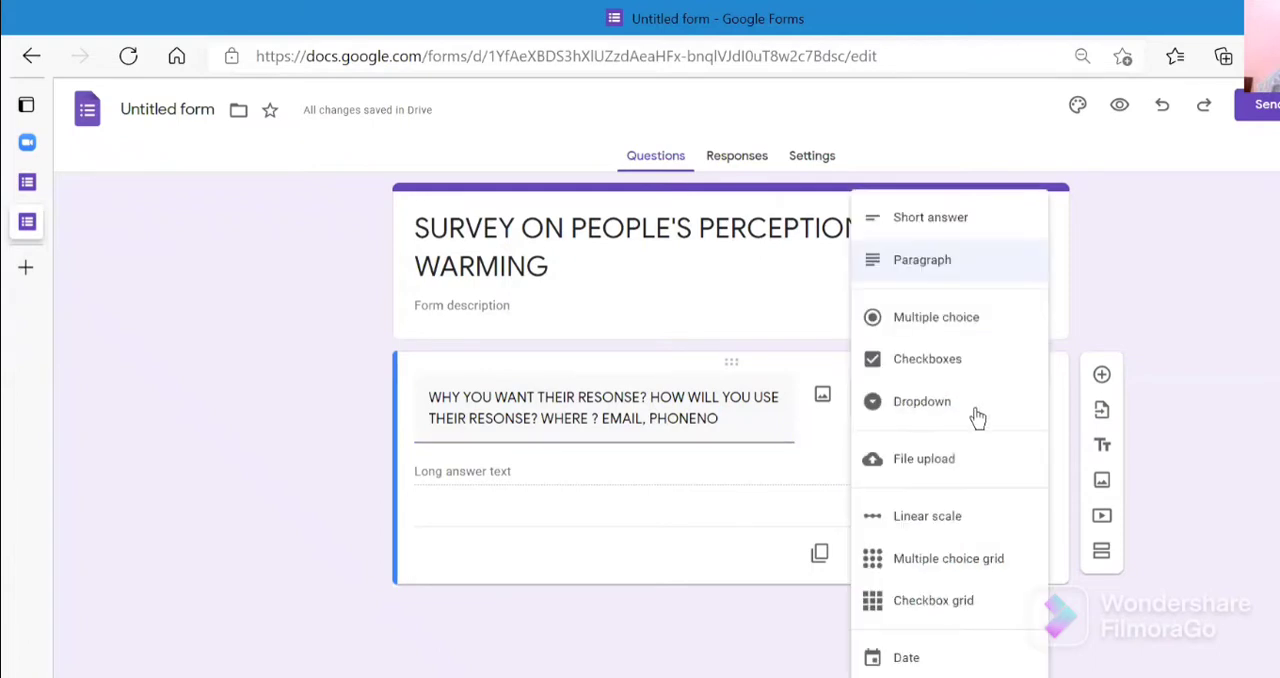
{"action": "left_click", "coordinate": [935, 320]}
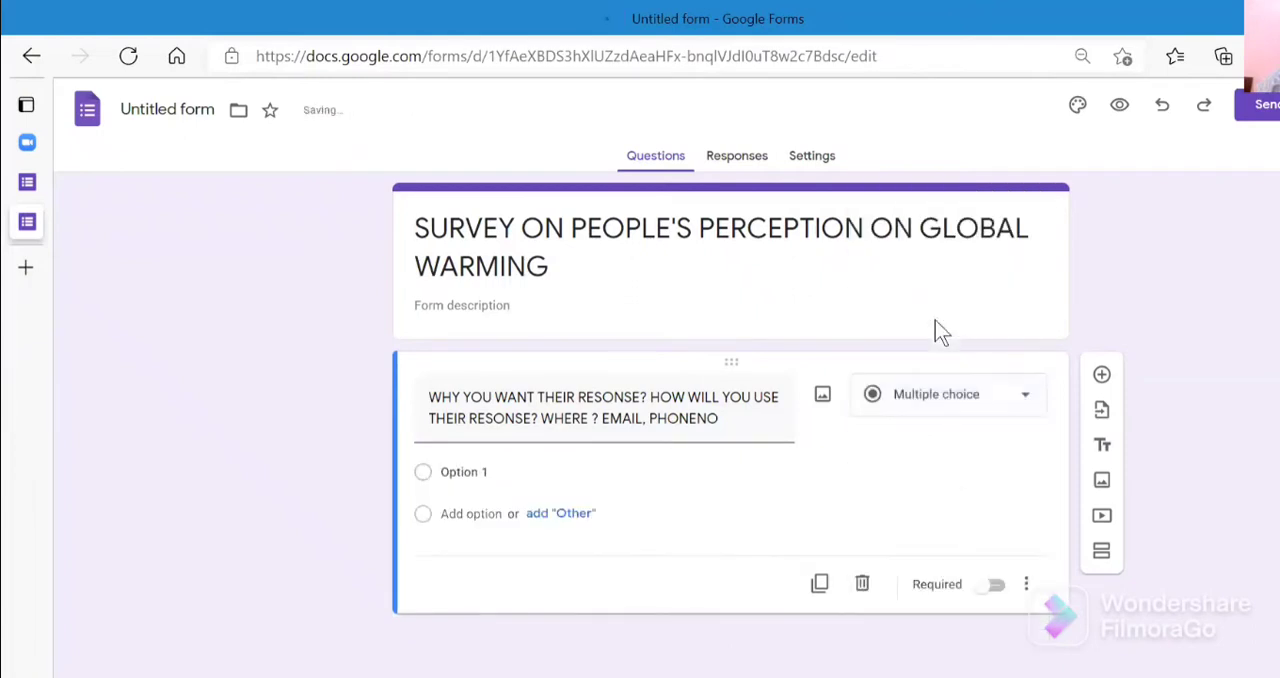
{"action": "left_click", "coordinate": [579, 471]}
{"action": "key", "text": "BackSpace"}
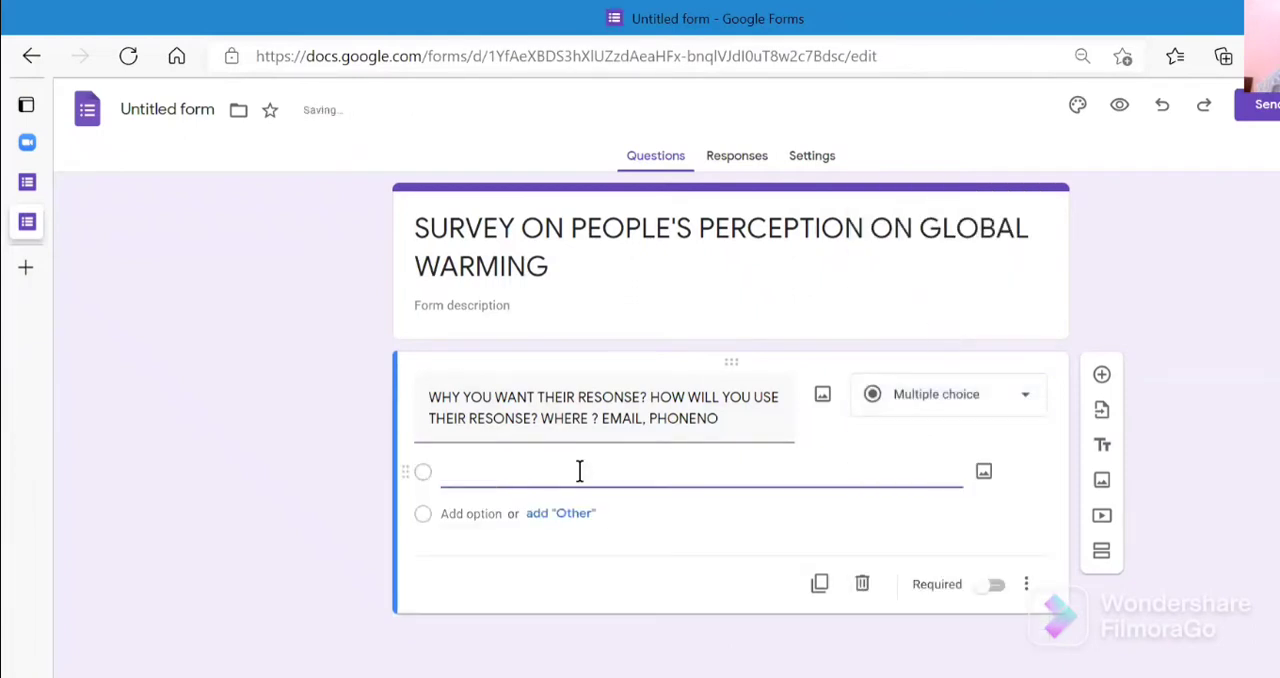
{"action": "type", "text": "AGREE"}
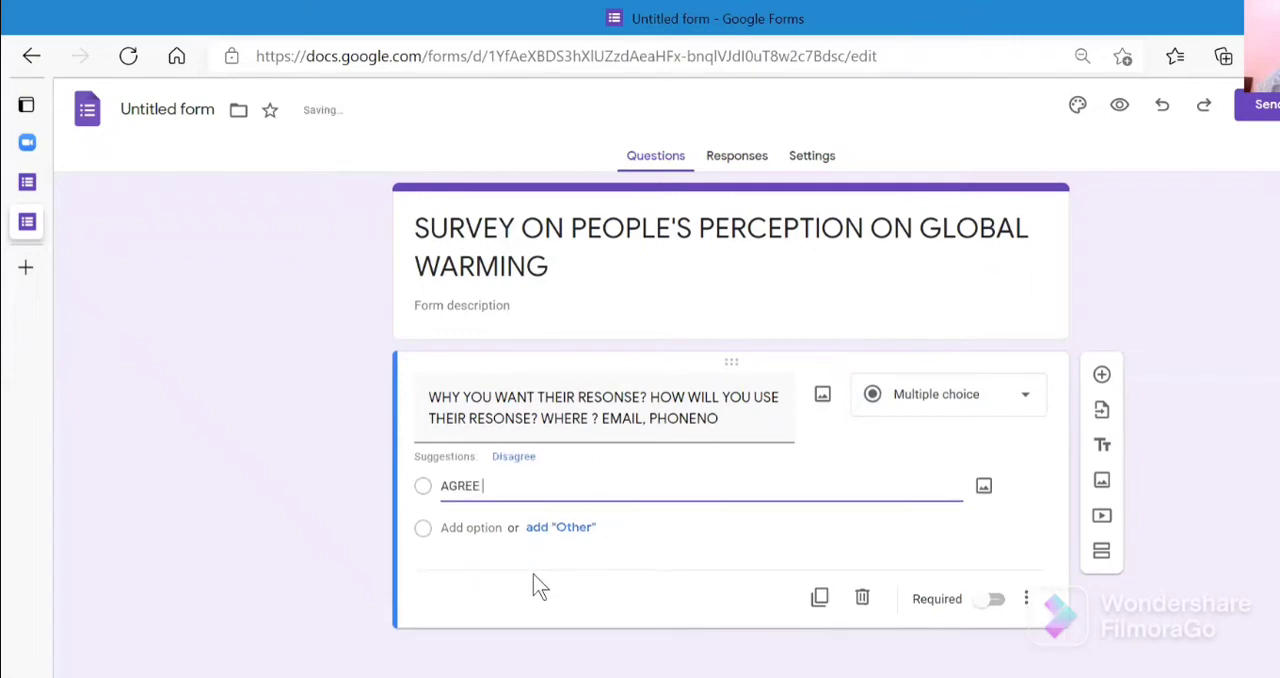
{"action": "left_click", "coordinate": [488, 526]}
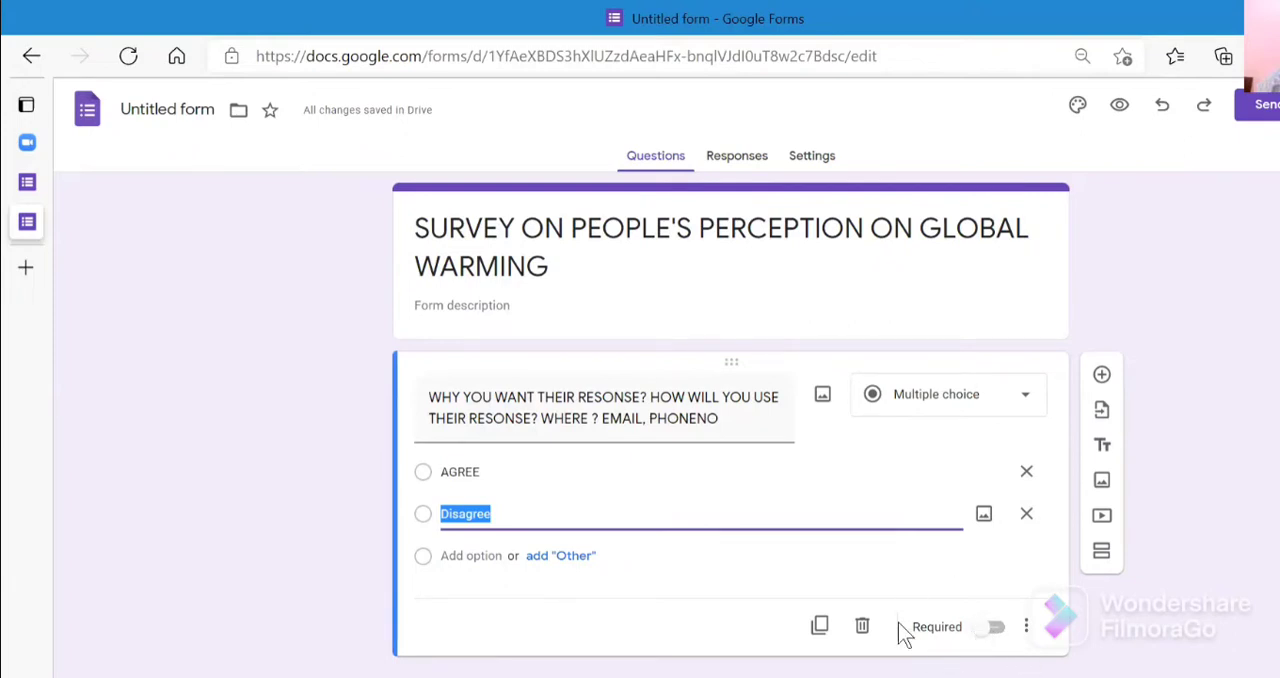
- Make the multiple-choice question required and add a new section after it
{"action": "left_click", "coordinate": [986, 638]}
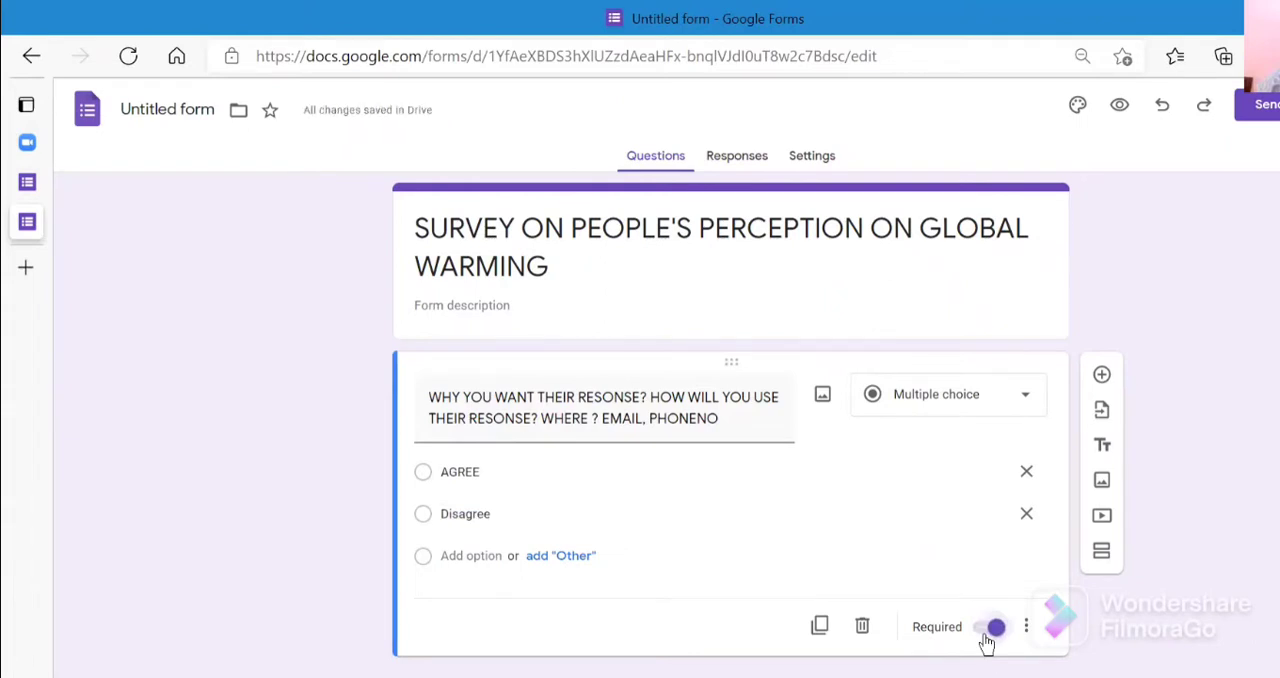
{"action": "left_click", "coordinate": [1101, 551]}
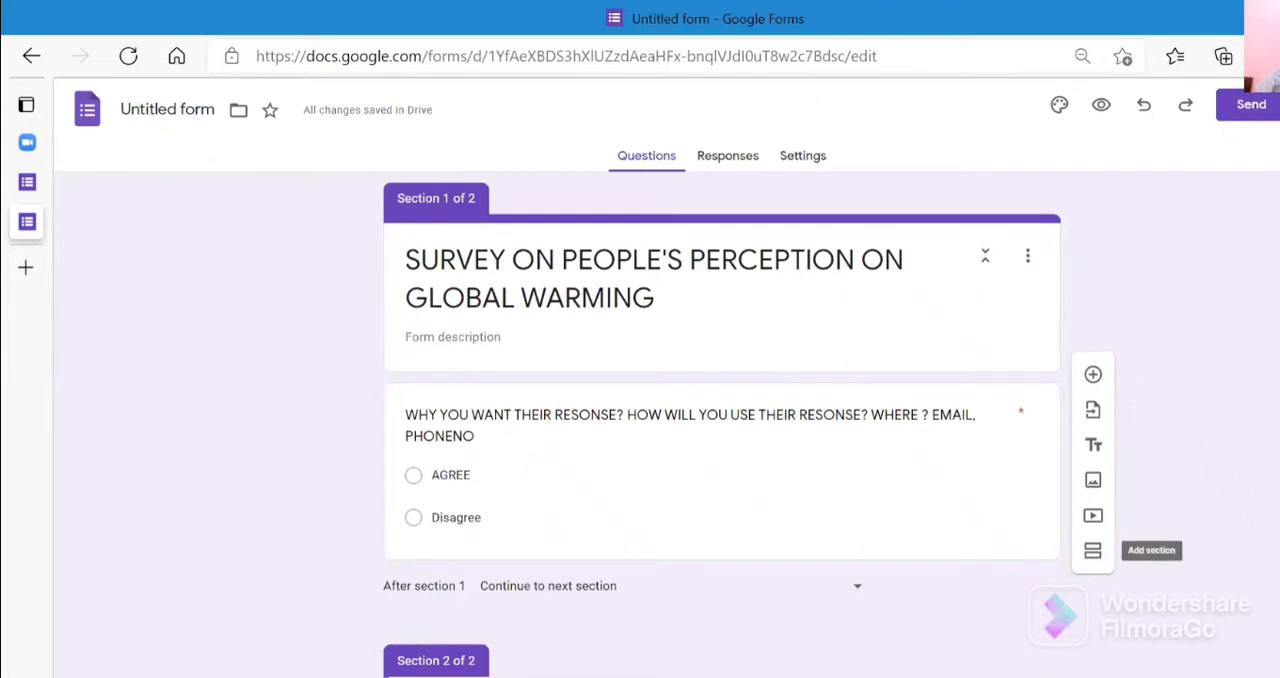
- Replace the second section's title with "A1"
{"action": "scroll", "coordinate": [721, 425], "scroll_direction": "down", "scroll_amount": 2}
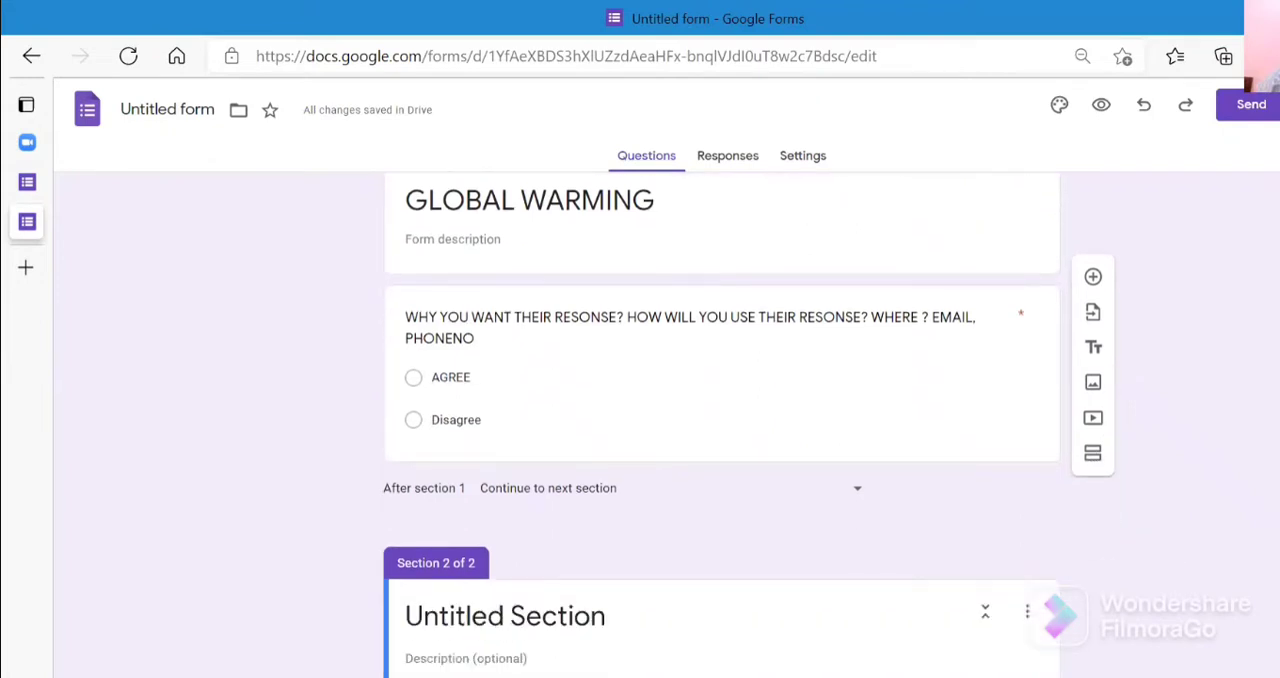
{"action": "left_click", "coordinate": [773, 611]}
{"action": "key", "text": "BackSpace"}
{"action": "key", "text": "BackSpace"}
{"action": "key", "text": "BackSpace"}
{"action": "key", "text": "BackSpace"}
{"action": "key", "text": "BackSpace"}
{"action": "key", "text": "BackSpace"}
{"action": "key", "text": "BackSpace"}
{"action": "key", "text": "BackSpace"}
{"action": "key", "text": "BackSpace"}
{"action": "key", "text": "BackSpace"}
{"action": "key", "text": "BackSpace"}
{"action": "key", "text": "BackSpace"}
{"action": "key", "text": "BackSpace"}
{"action": "key", "text": "BackSpace"}
{"action": "key", "text": "BackSpace"}
{"action": "key", "text": "BackSpace"}
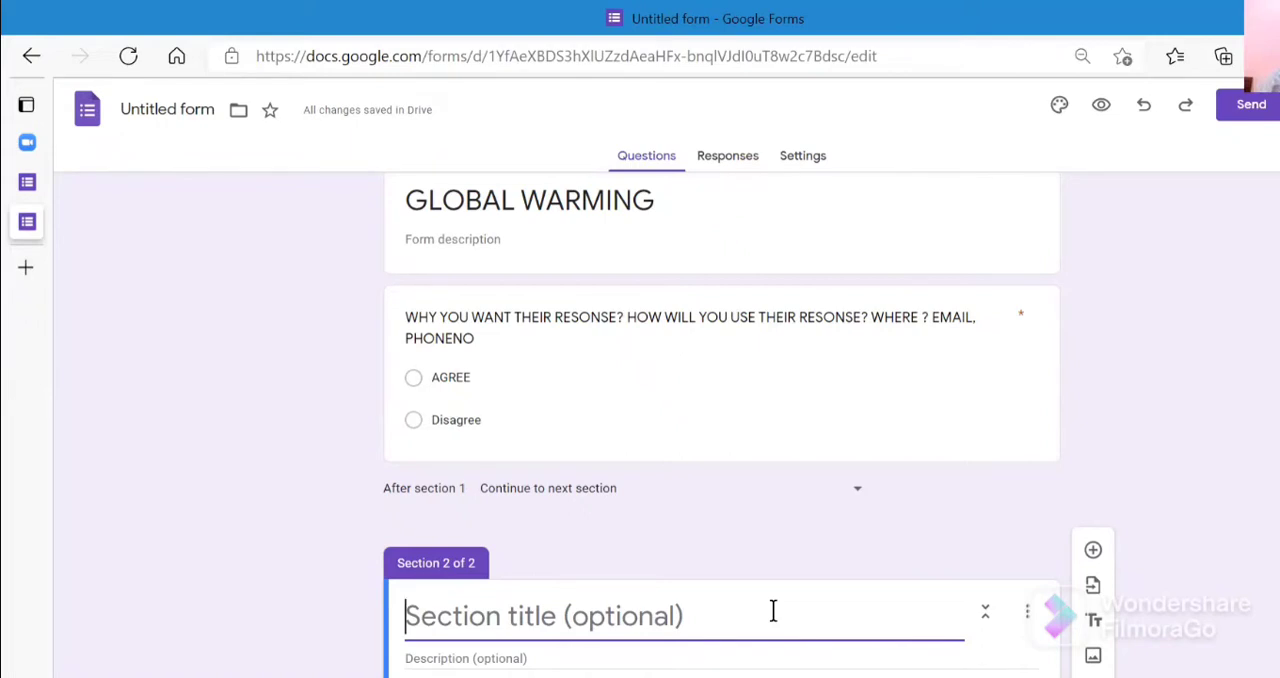
{"action": "type", "text": "A1"}
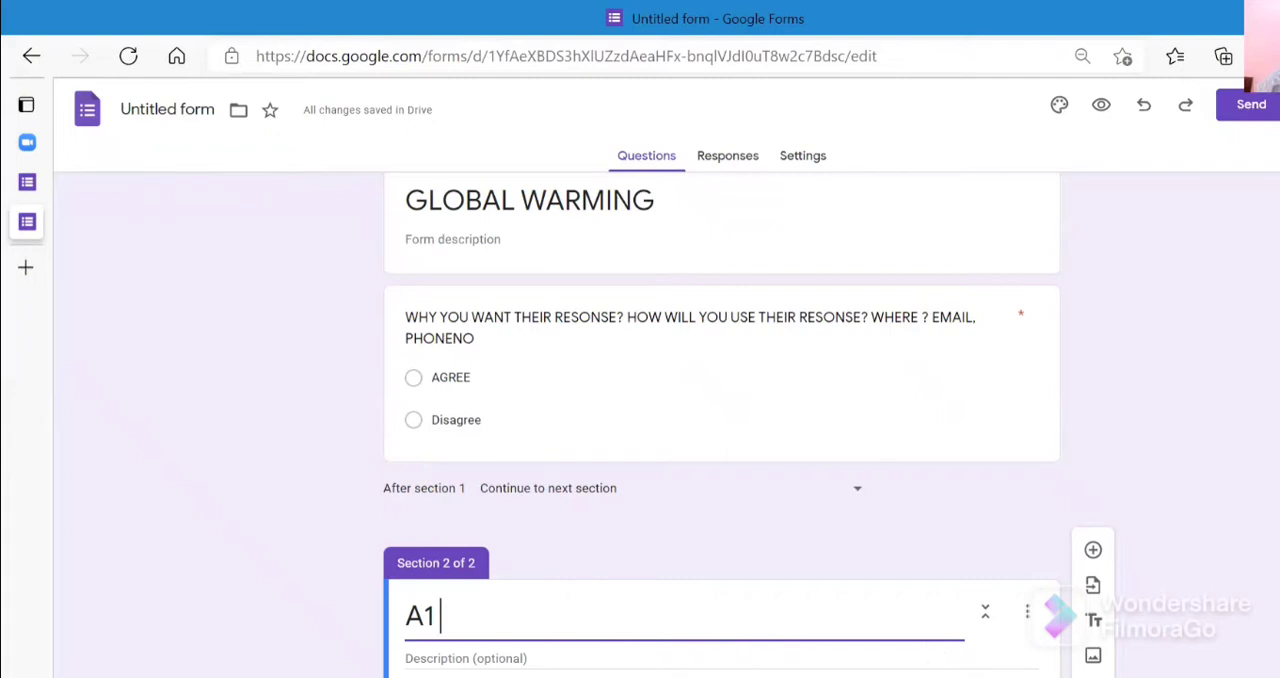
- Add a question to the second section and change the section title to "YOUR DETAILS"
{"action": "left_click", "coordinate": [1121, 518]}
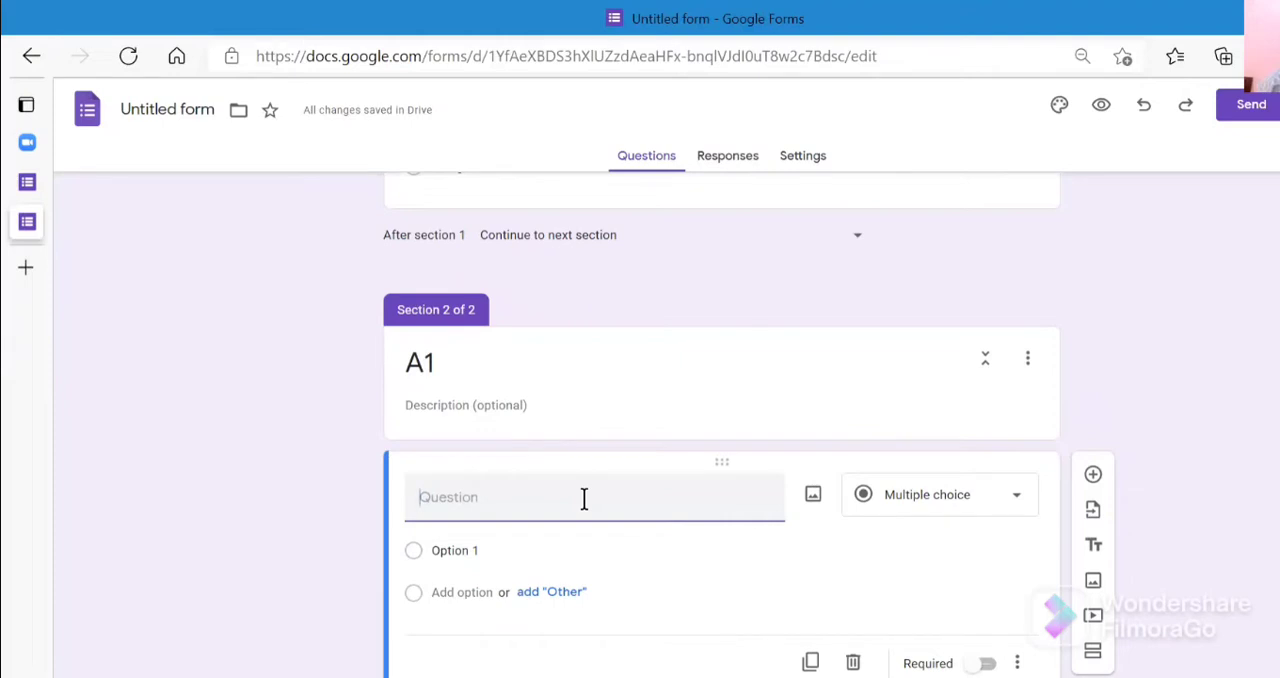
{"action": "left_click", "coordinate": [575, 378]}
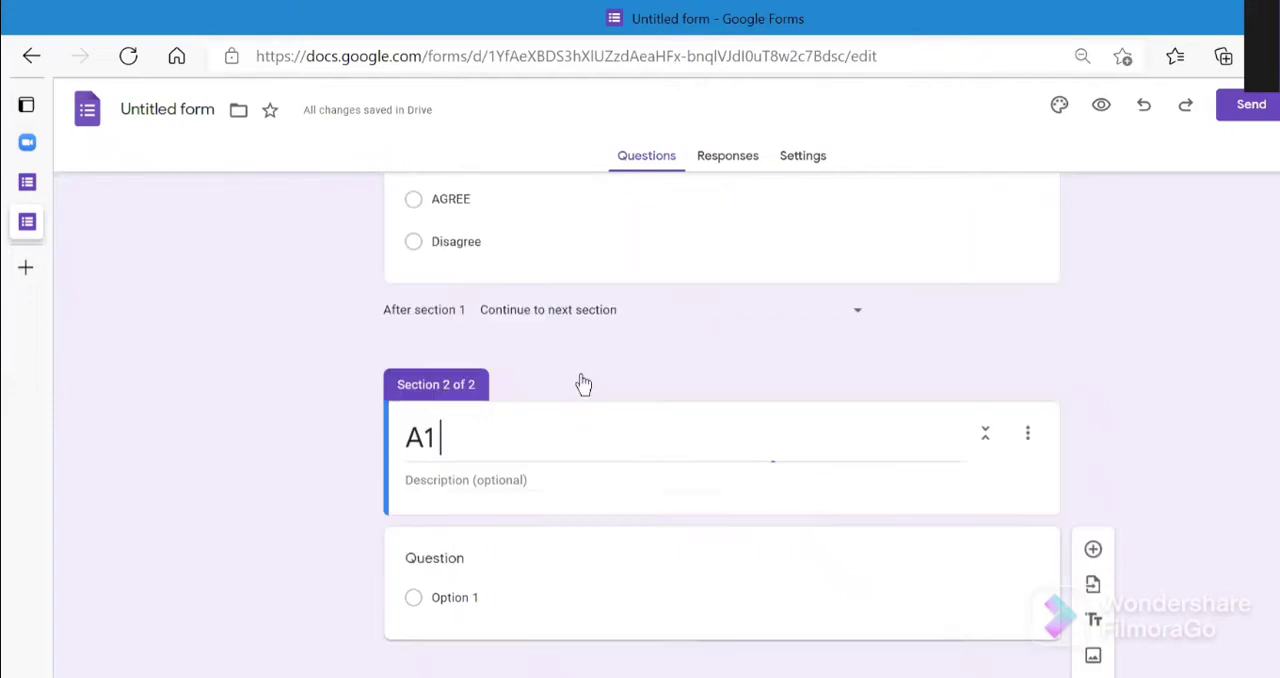
{"action": "key", "text": "BackSpace"}
{"action": "key", "text": "BackSpace"}
{"action": "type", "text": "YU"}
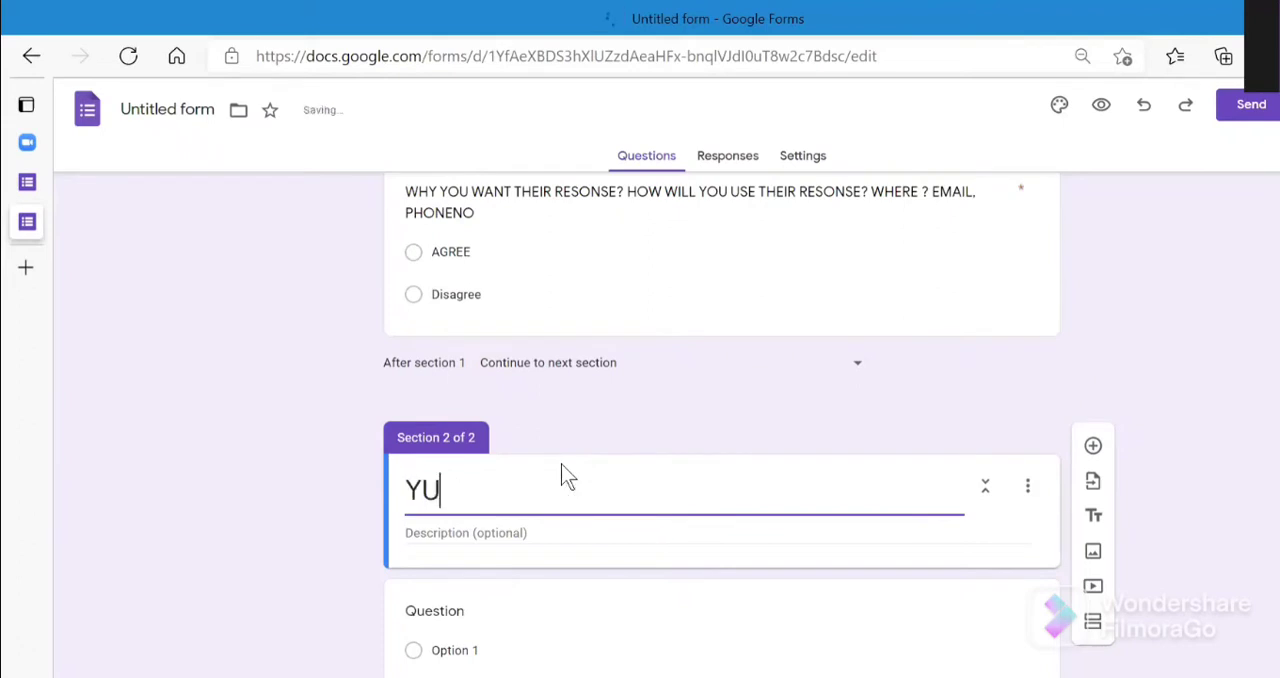
{"action": "type", "text": "OR"}
{"action": "key", "text": "BackSpace"}
{"action": "key", "text": "BackSpace"}
{"action": "key", "text": "BackSpace"}
{"action": "type", "text": "OUR "}
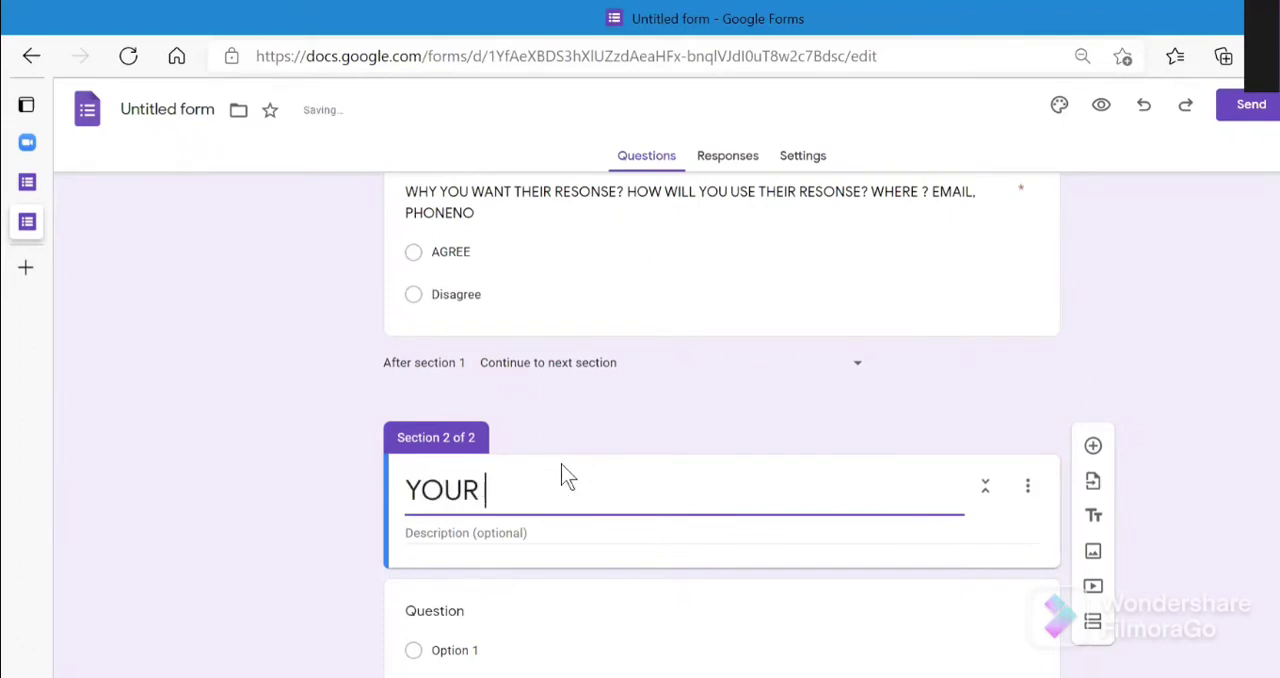
{"action": "type", "text": "DETAILS"}
- Title the section's first question "EMAIL" as a short-answer question and make it required
{"action": "left_click", "coordinate": [540, 620]}
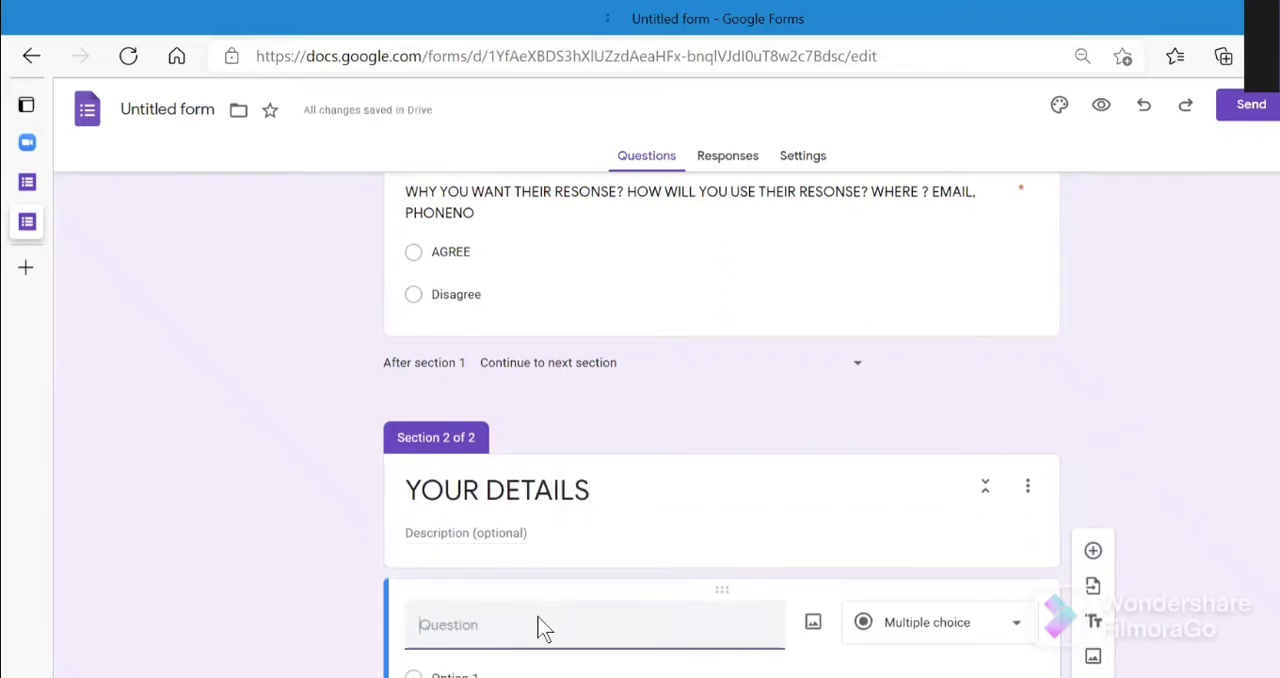
{"action": "type", "text": "EMAIL"}
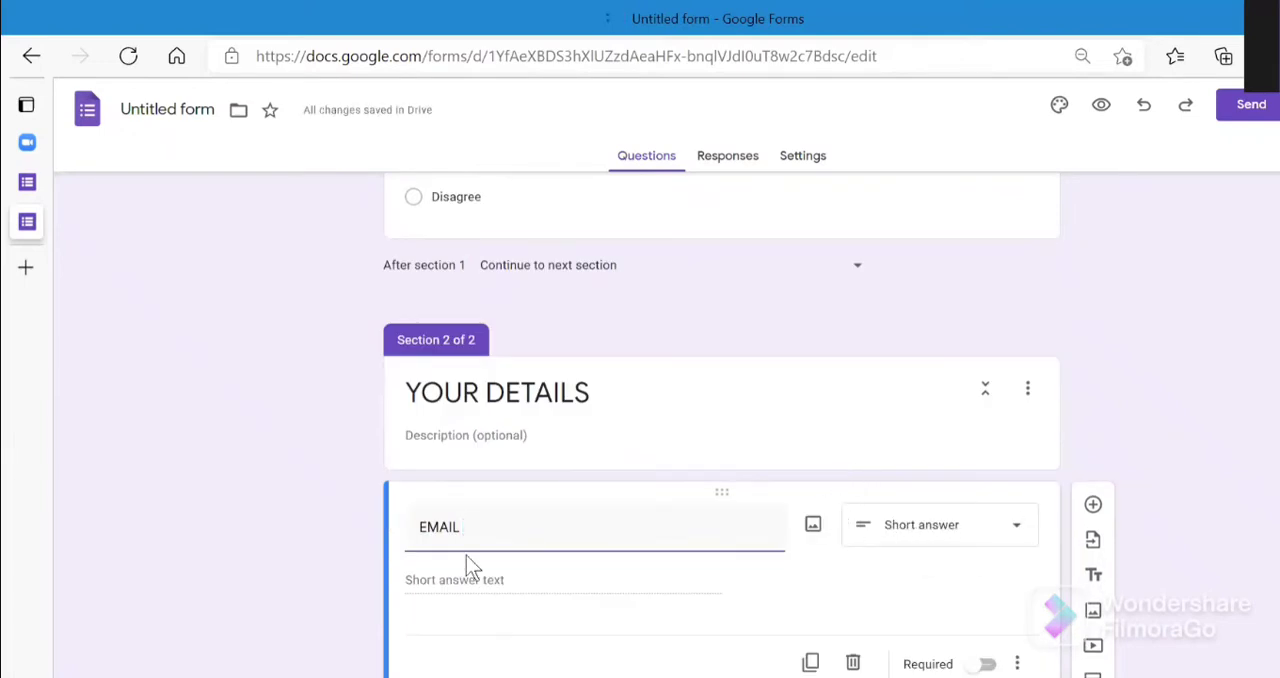
{"action": "left_click", "coordinate": [981, 666]}
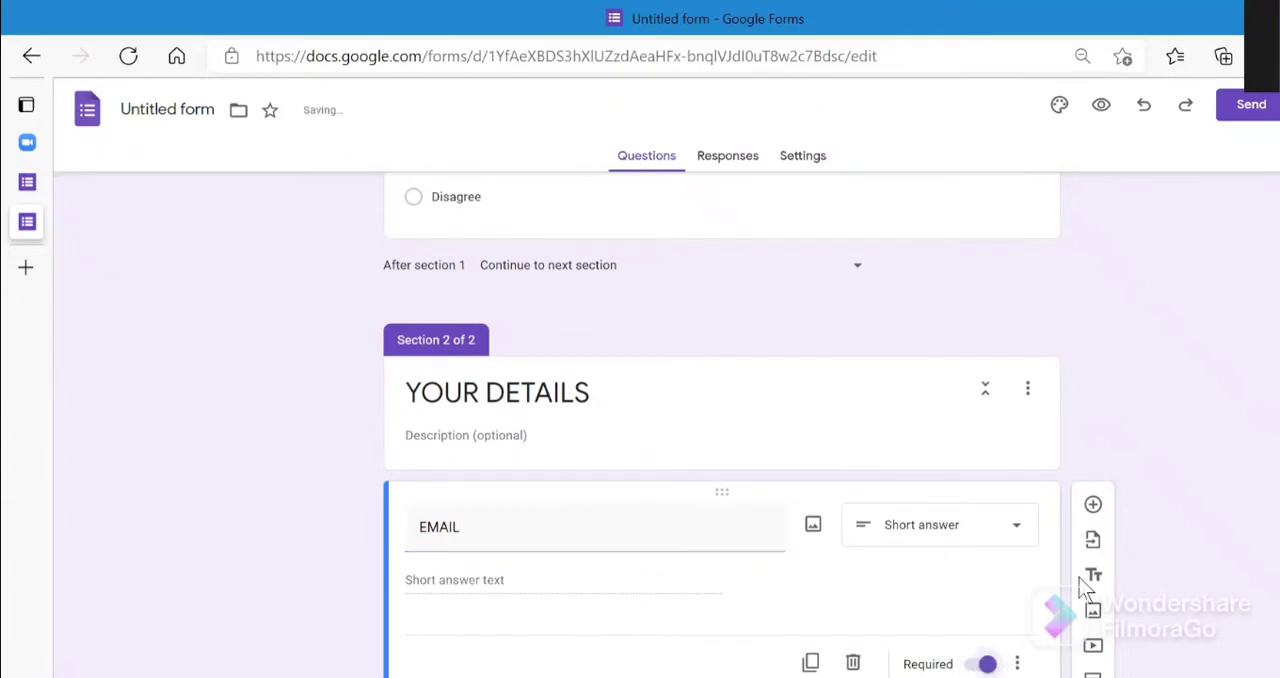
- Add a question titled "AGE" below the EMAIL question and set its type to multiple choice
{"action": "left_click", "coordinate": [1093, 505]}
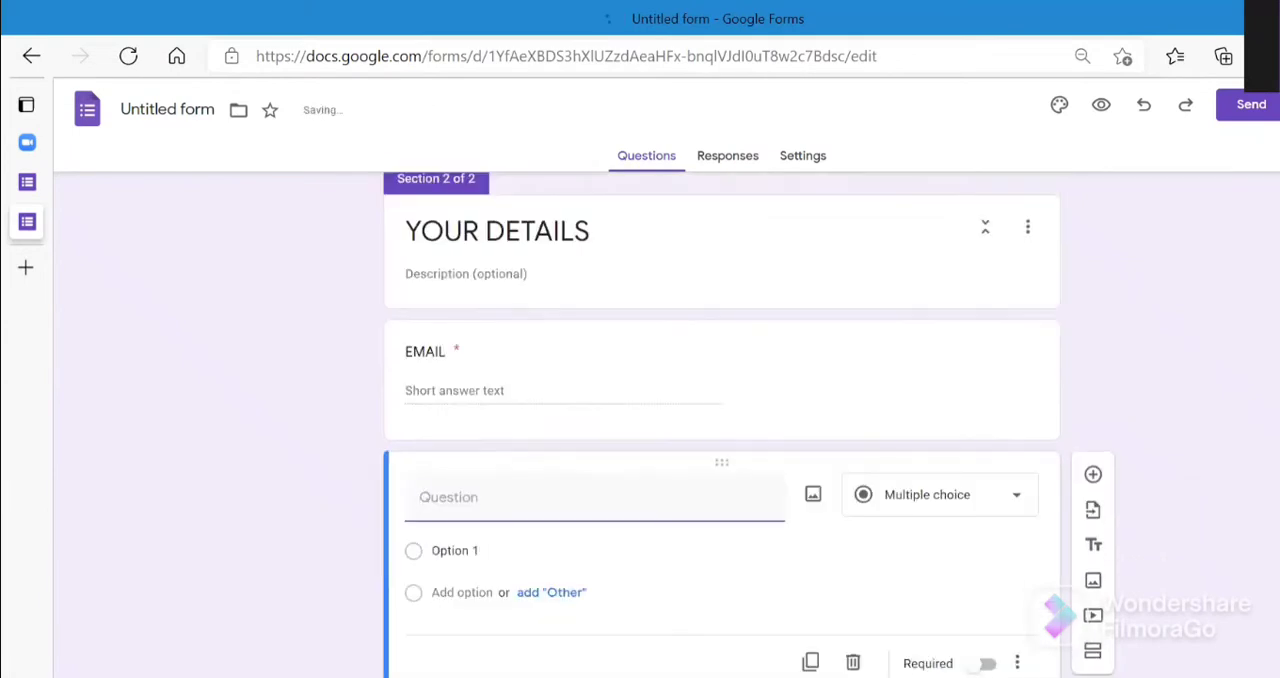
{"action": "type", "text": "AGE"}
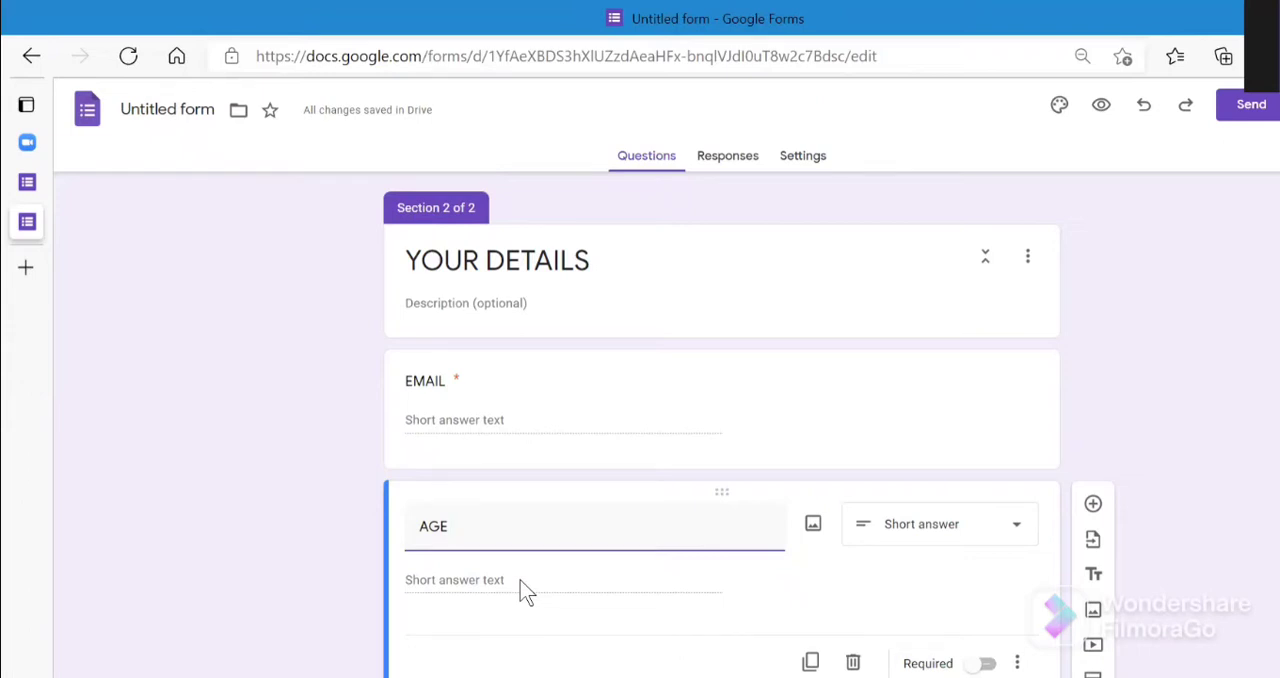
{"action": "left_click", "coordinate": [1010, 537]}
{"action": "left_click", "coordinate": [971, 329]}
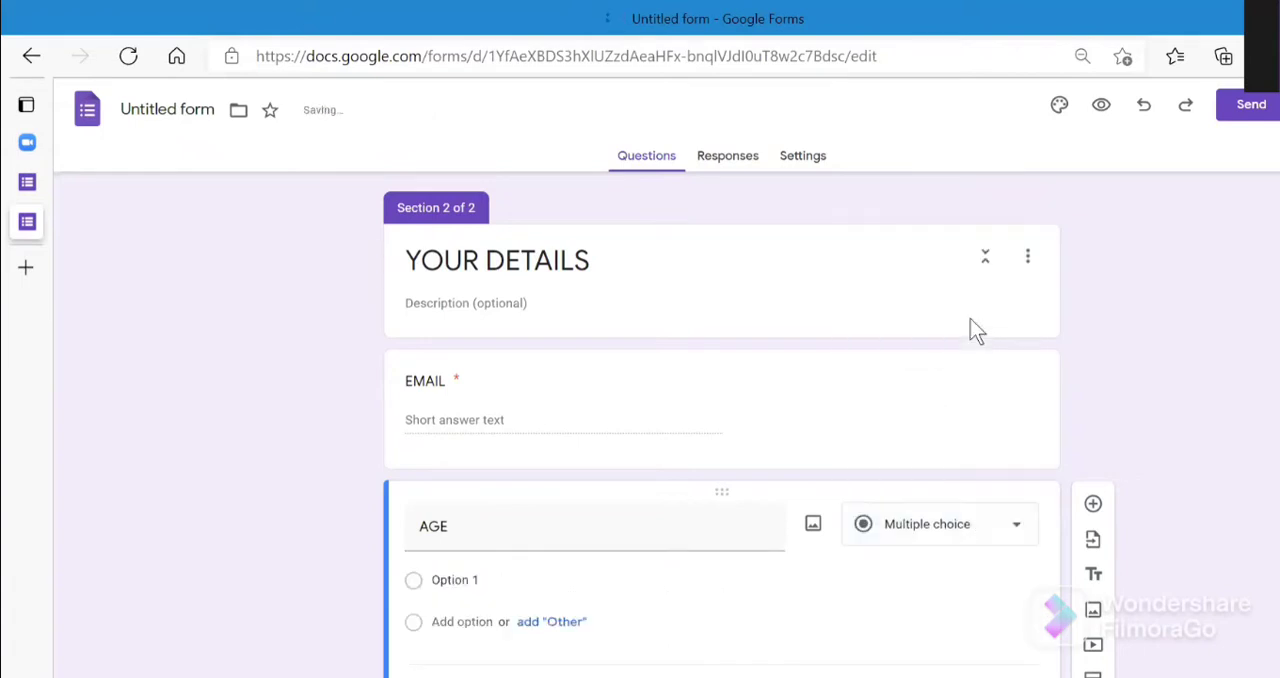
- Give the AGE question the options "16-24" and "25- 40"
{"action": "left_click", "coordinate": [549, 583]}
{"action": "key", "text": "BackSpace"}
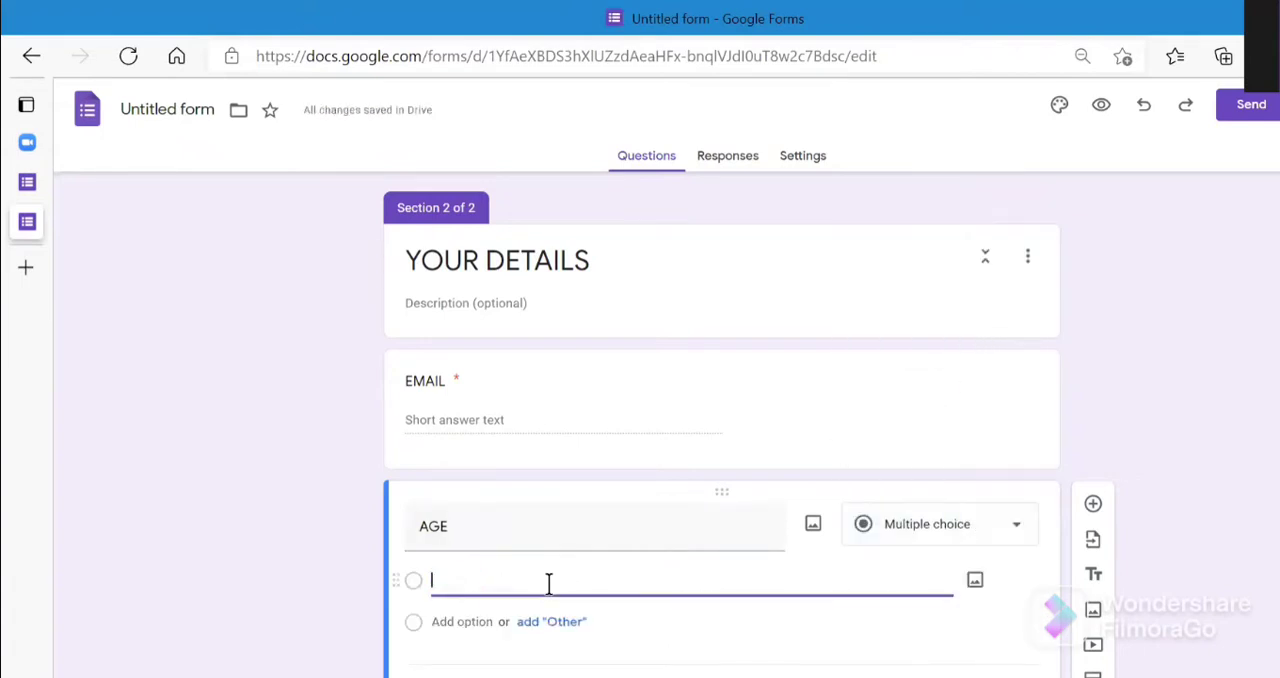
{"action": "type", "text": "16"}
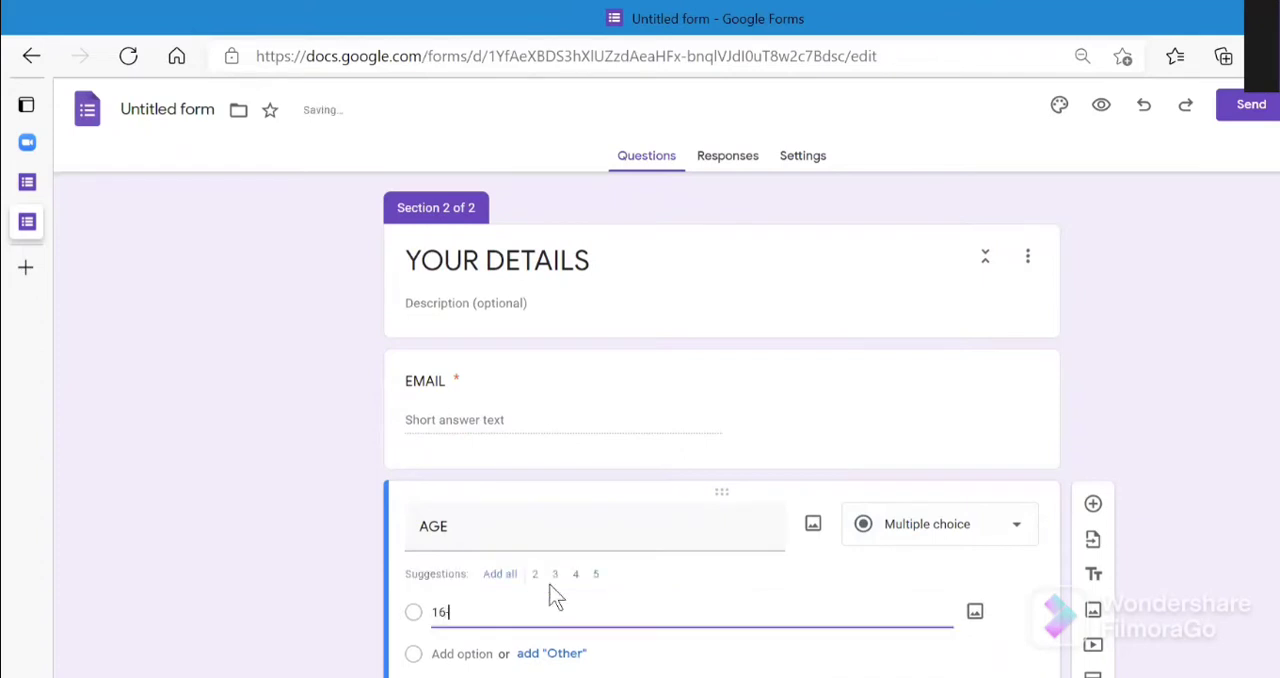
{"action": "type", "text": "-24"}
{"action": "key", "text": "Return"}
{"action": "type", "text": "2"}
{"action": "key", "text": "BackSpace"}
{"action": "type", "text": "25"}
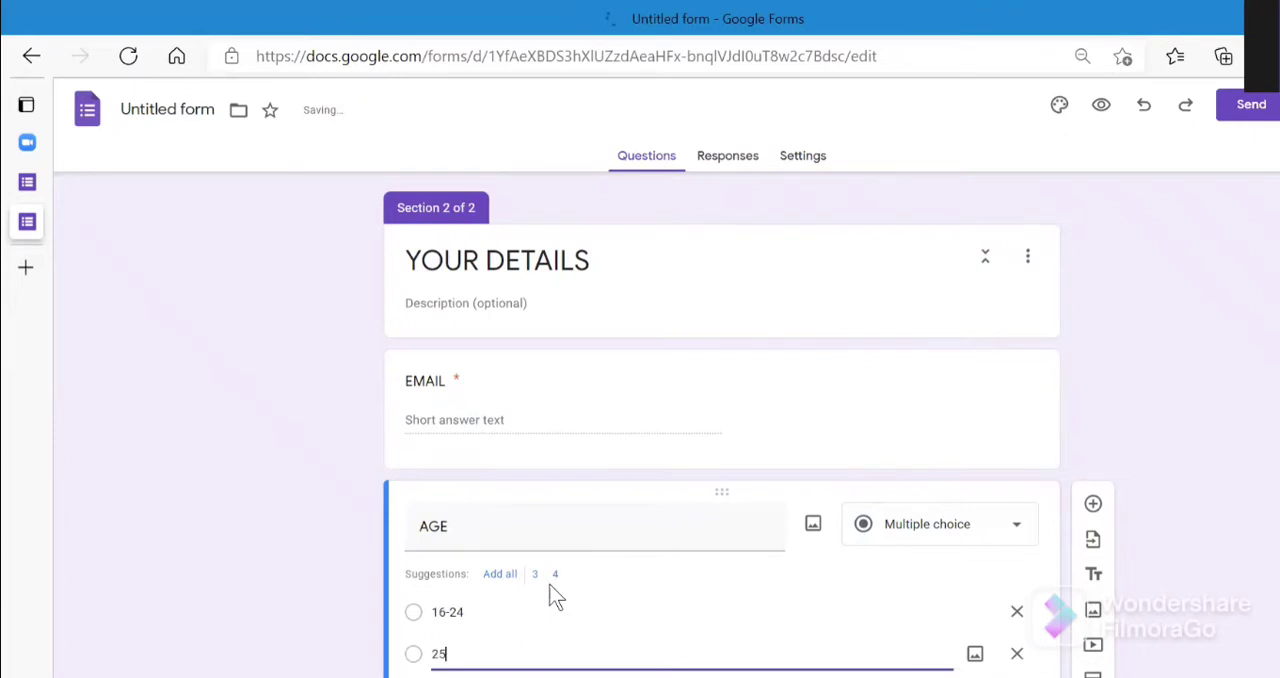
{"action": "type", "text": "- 40"}
- Add the options "40-60" and "60 AND ABOVE" to the AGE question and make it required
{"action": "key", "text": "Return"}
{"action": "key", "text": "BackSpace"}
{"action": "type", "text": "40-60"}
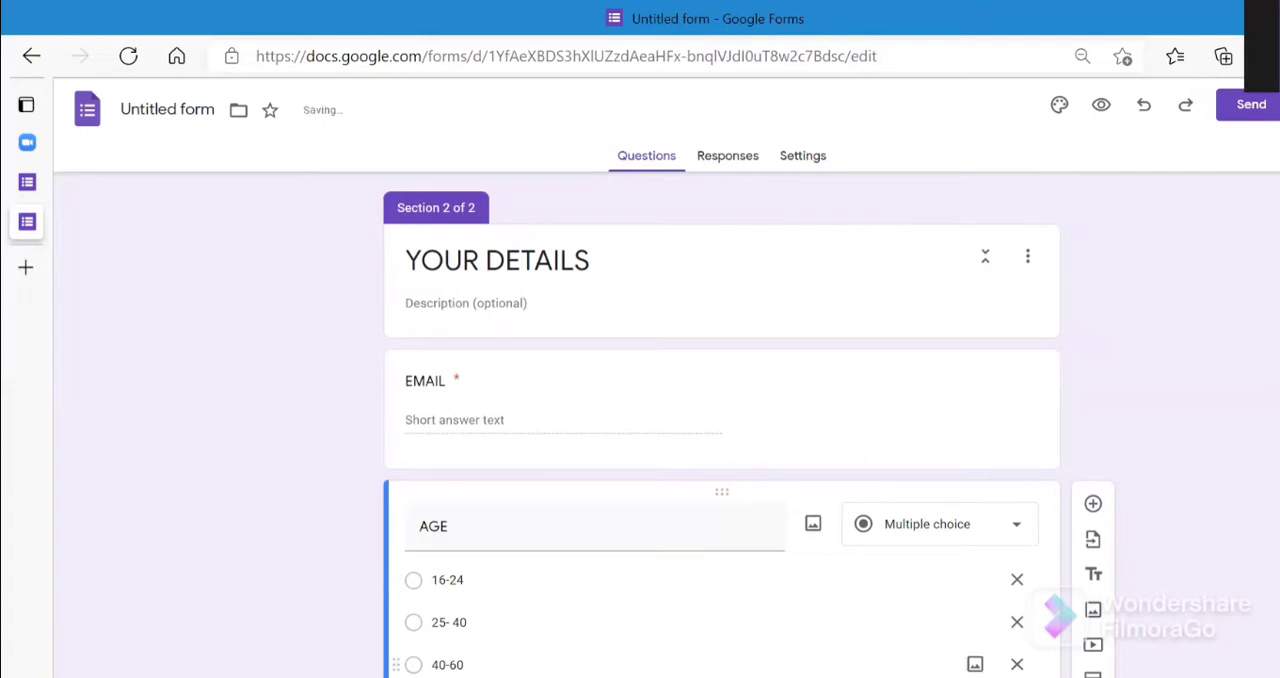
{"action": "scroll", "coordinate": [722, 660], "scroll_direction": "down", "scroll_amount": 2}
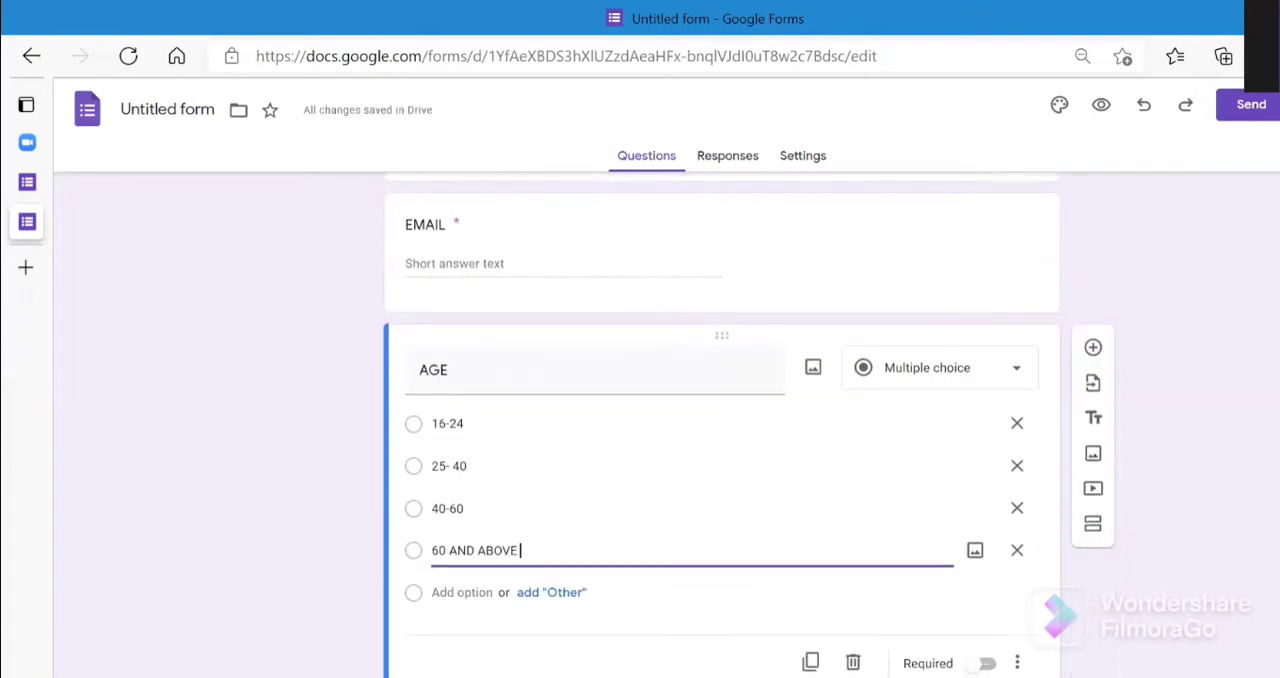
{"action": "left_click", "coordinate": [985, 665]}
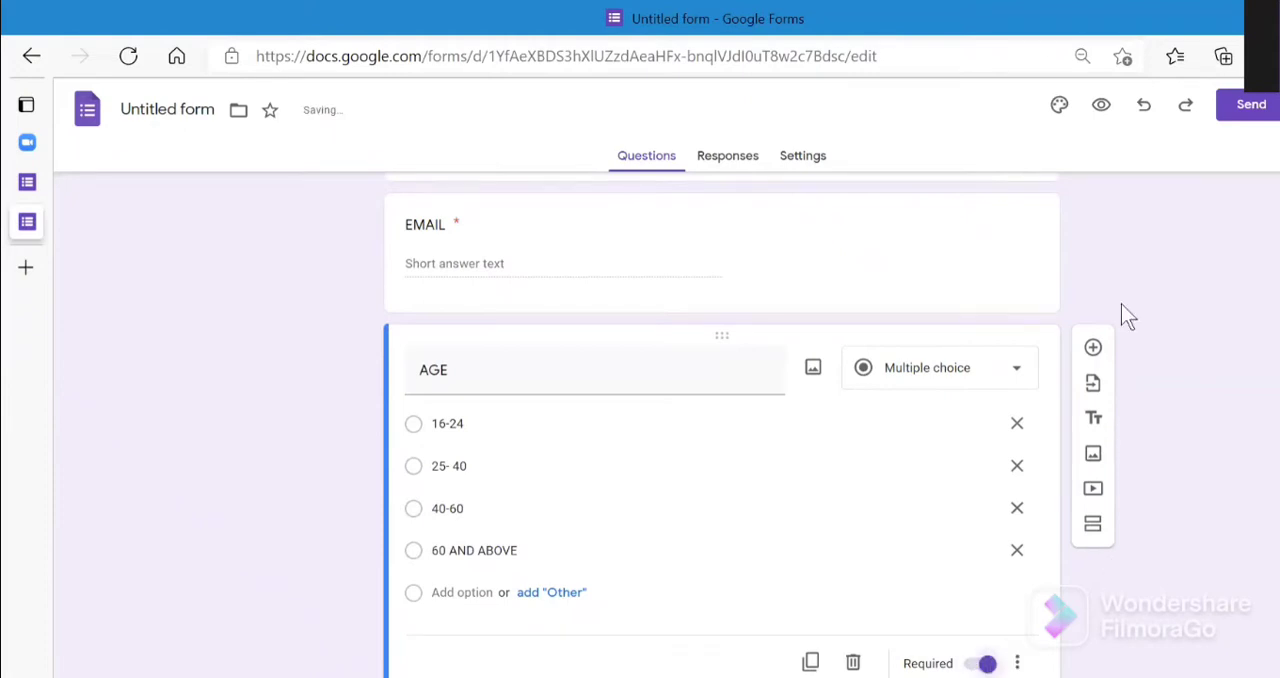
- Add a question titled "PROFESSION" below the AGE question and set its type to multiple choice
{"action": "left_click", "coordinate": [1093, 348]}
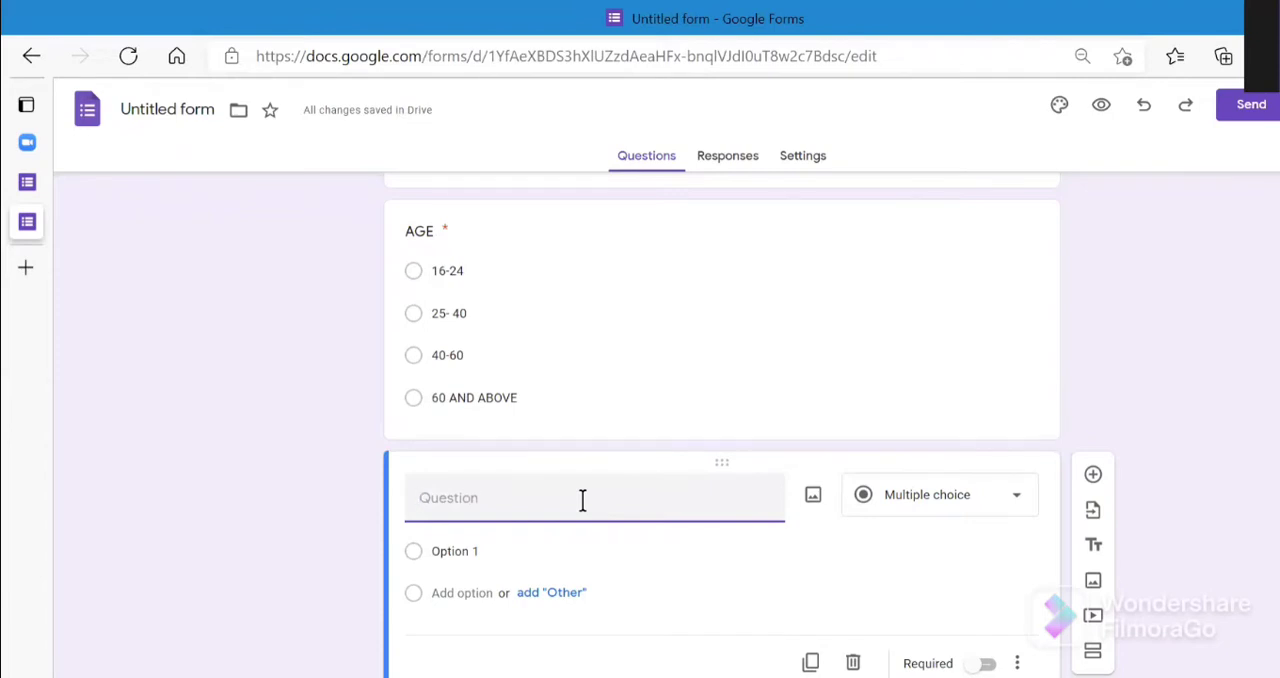
{"action": "type", "text": "PPR"}
{"action": "key", "text": "BackSpace"}
{"action": "key", "text": "BackSpace"}
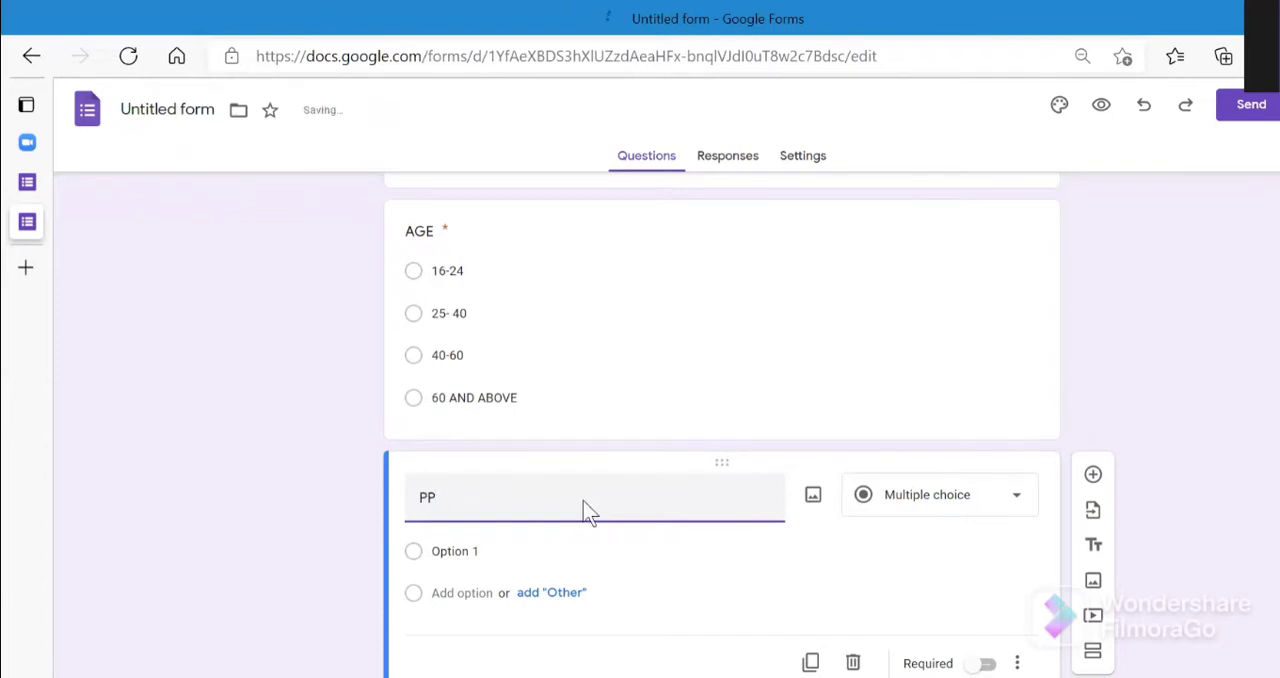
{"action": "type", "text": "ROFESSION"}
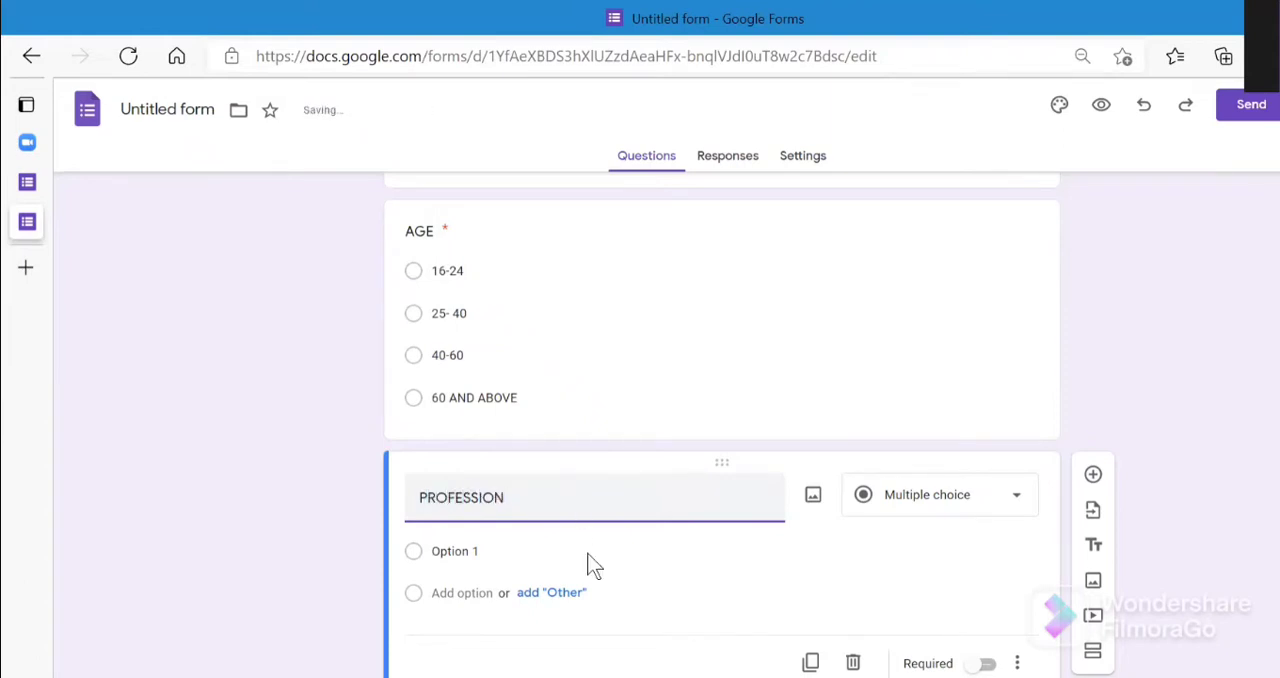
{"action": "left_click", "coordinate": [966, 532]}
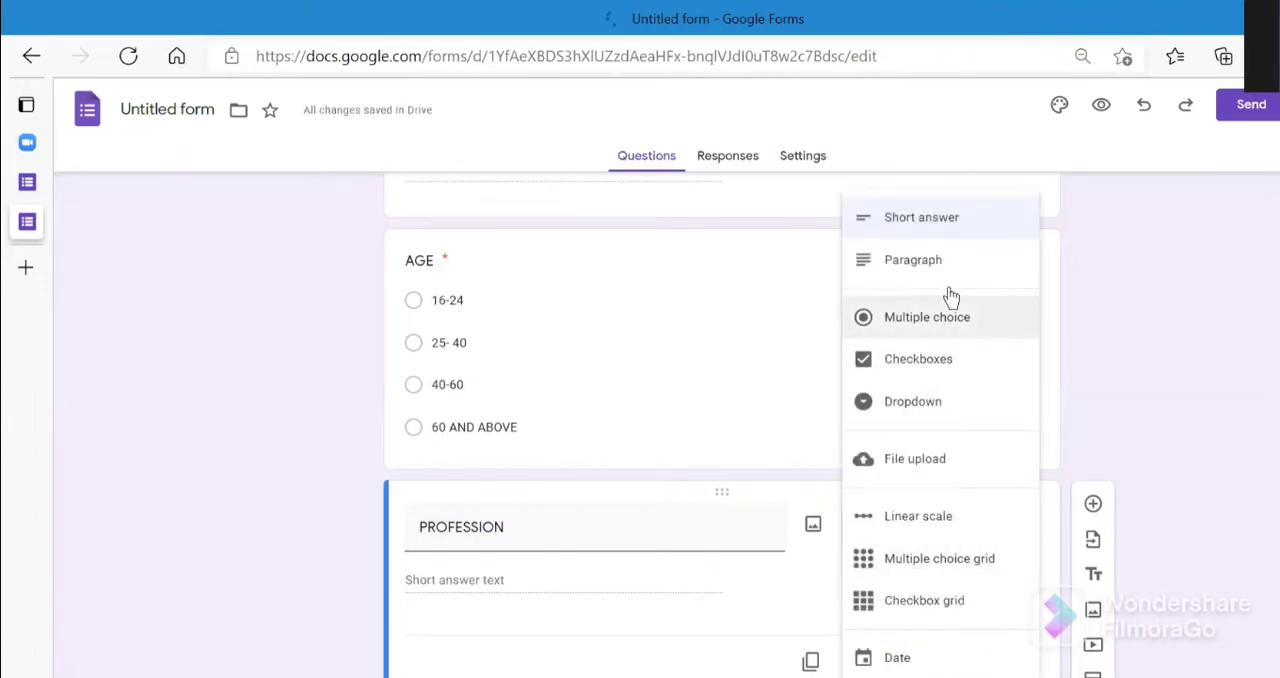
{"action": "left_click", "coordinate": [955, 324]}
- Give the PROFESSION question the options "HEALTH WORKER" and "GOV EMPLOYEE"
{"action": "left_click", "coordinate": [549, 586]}
{"action": "key", "text": "BackSpace"}
{"action": "type", "text": "H"}
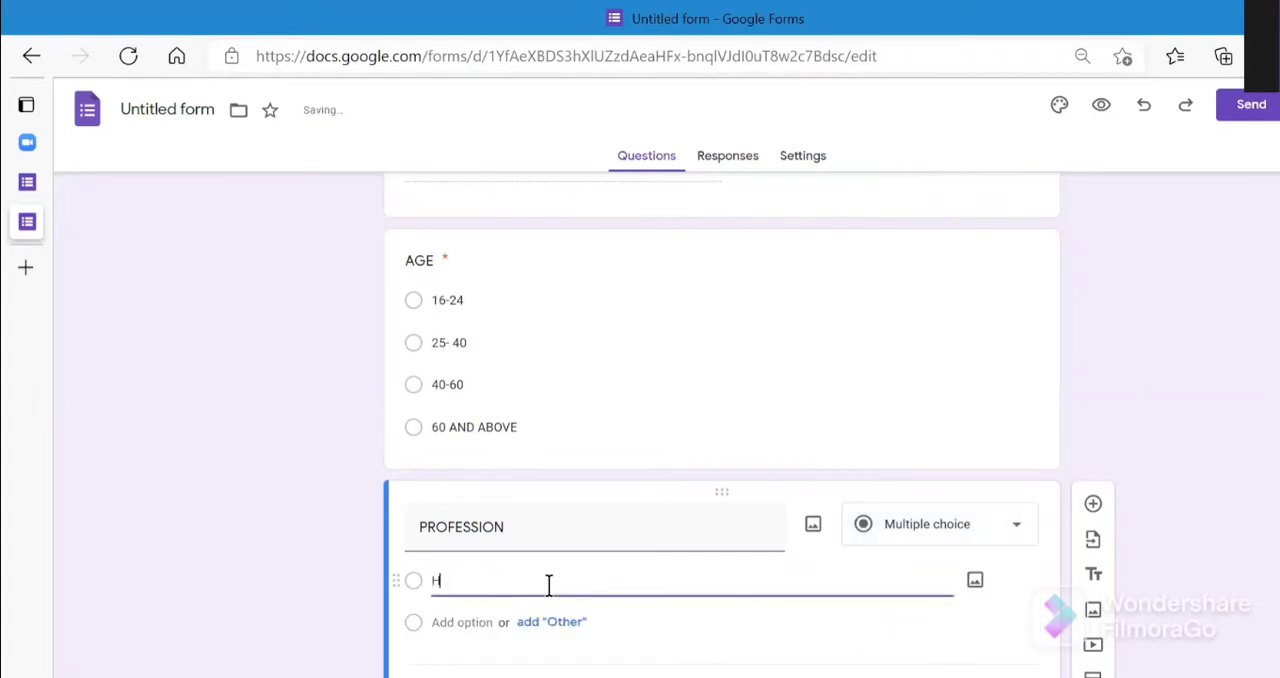
{"action": "type", "text": "EALT"}
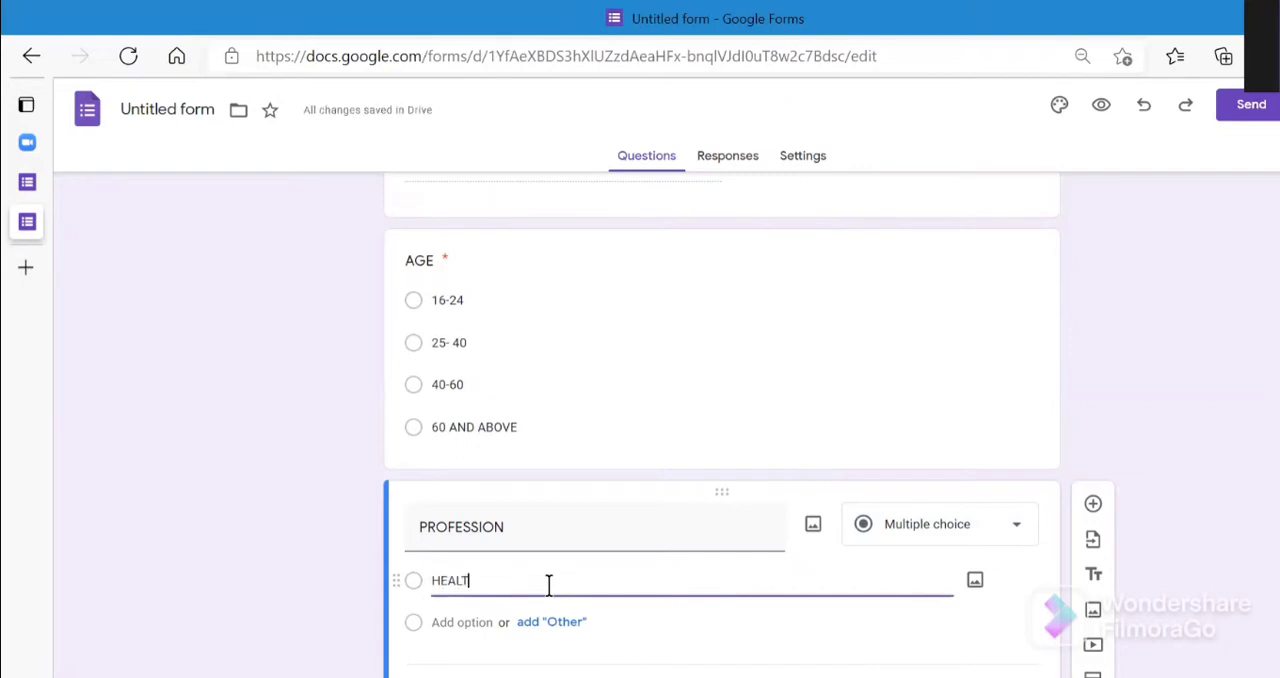
{"action": "type", "text": "H WORKER"}
{"action": "key", "text": "Return"}
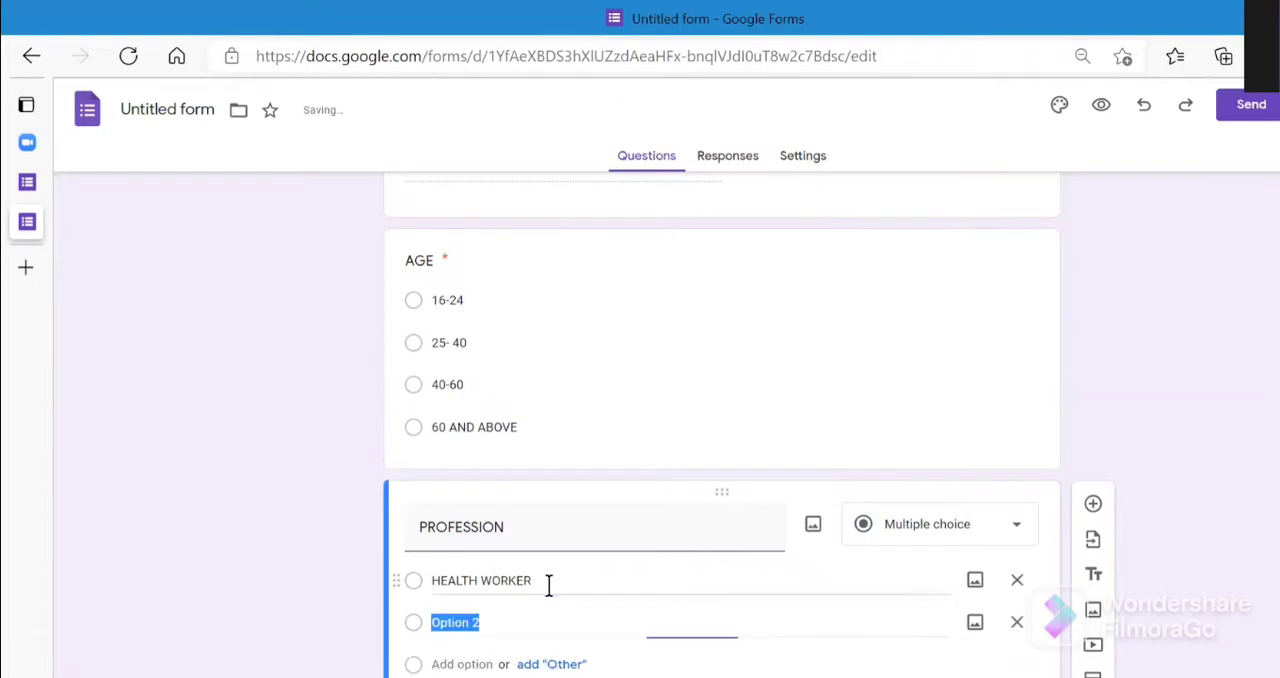
{"action": "key", "text": "BackSpace"}
{"action": "type", "text": "GOV"}
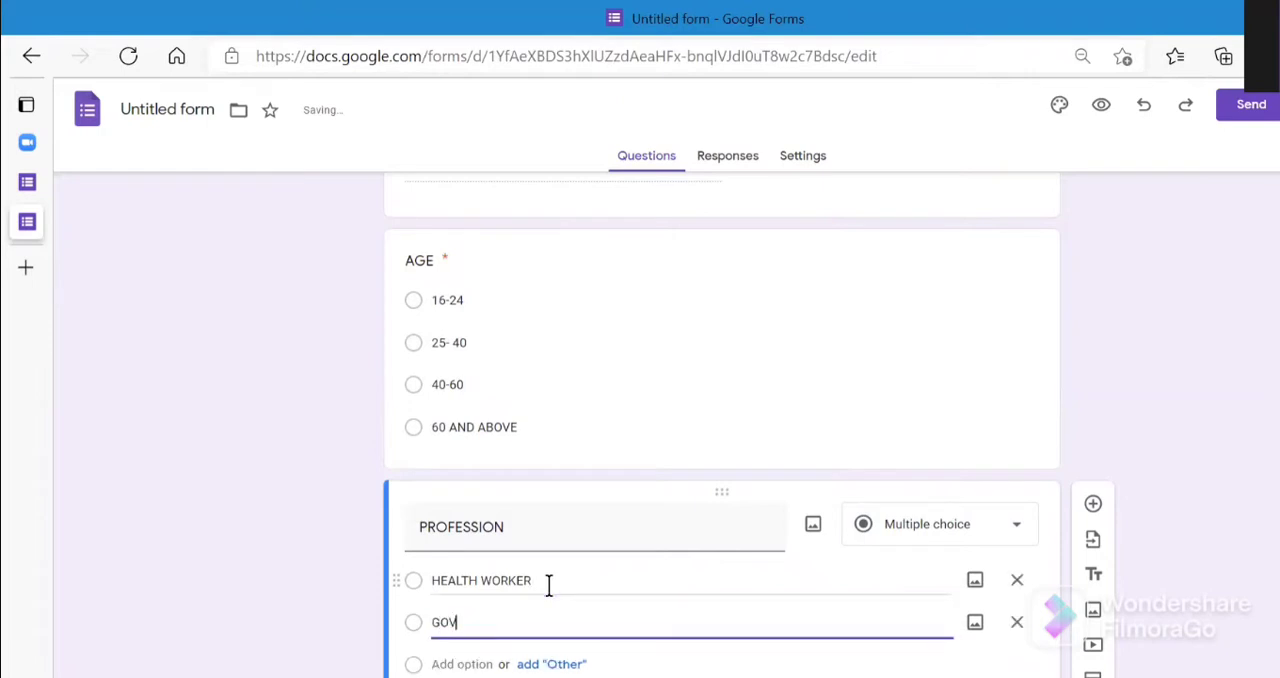
{"action": "type", "text": " EMPLOYEE"}
{"action": "key", "text": "Return"}
{"action": "key", "text": "BackSpace"}
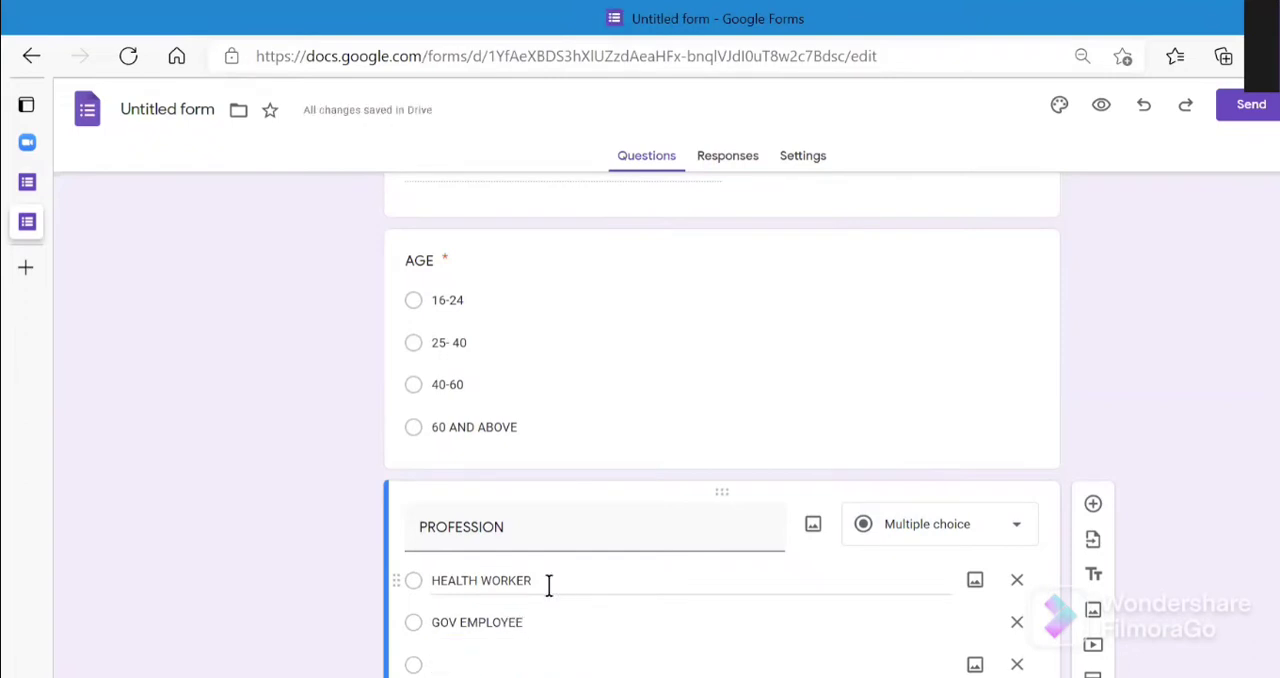
{"action": "type", "text": "RIVATE"}
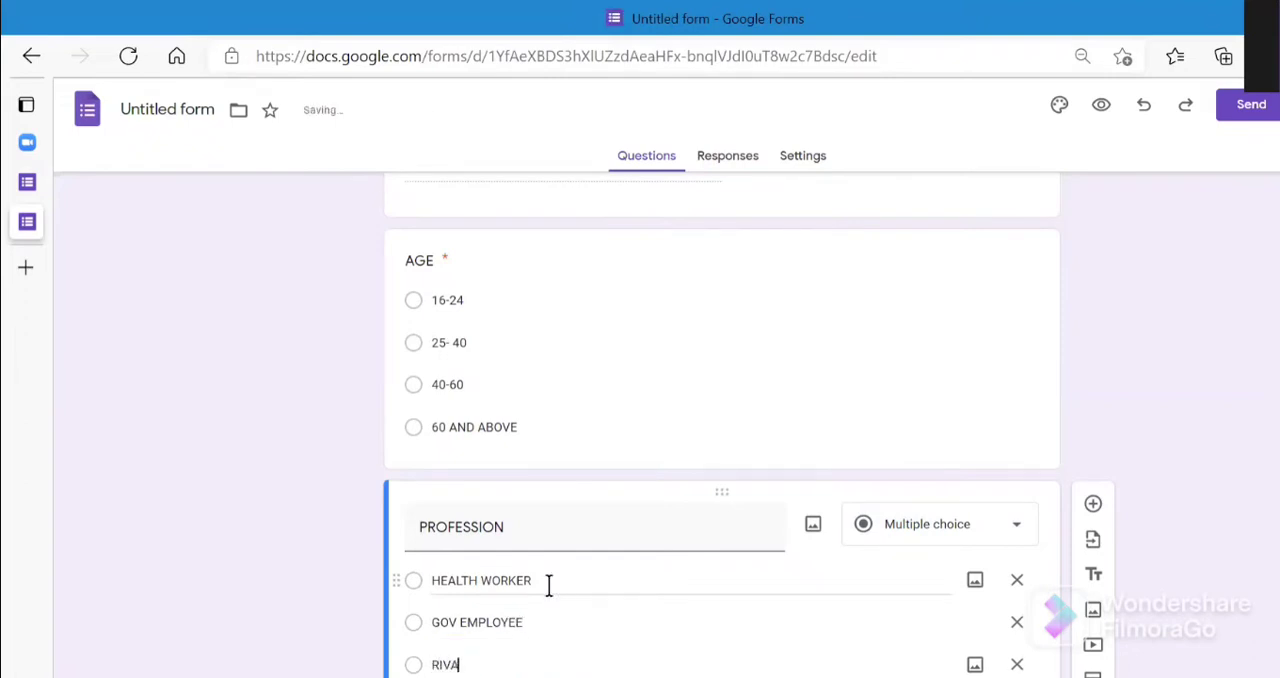
{"action": "key", "text": "BackSpace"}
{"action": "key", "text": "BackSpace"}
{"action": "key", "text": "BackSpace"}
{"action": "key", "text": "BackSpace"}
{"action": "key", "text": "BackSpace"}
{"action": "key", "text": "BackSpace"}
{"action": "key", "text": "BackSpace"}
{"action": "key", "text": "BackSpace"}
{"action": "key", "text": "BackSpace"}
{"action": "key", "text": "BackSpace"}
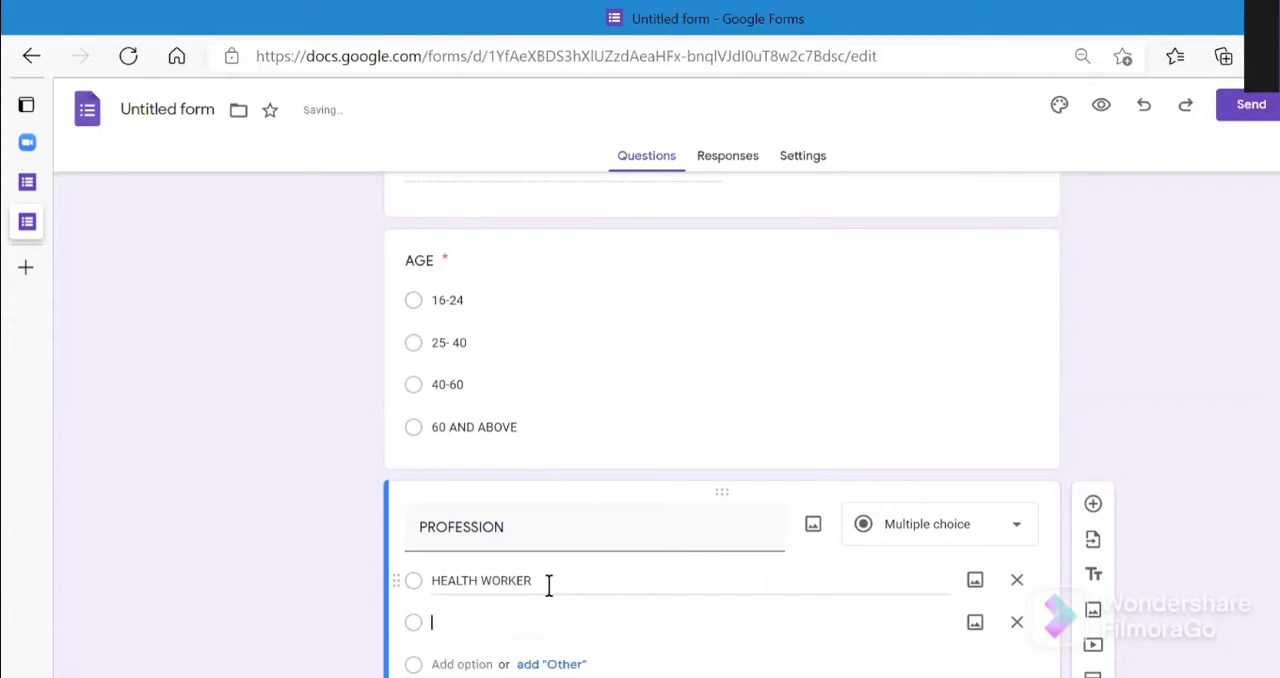
{"action": "type", "text": "PR"}
{"action": "type", "text": "IV"}
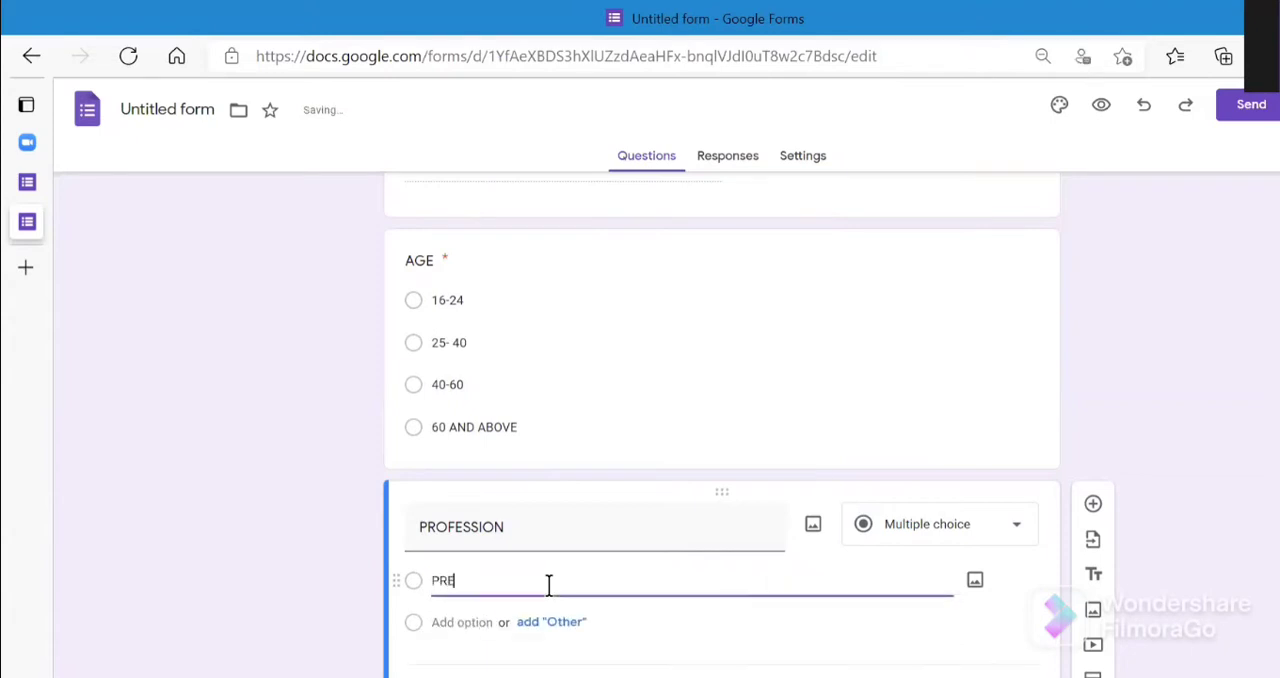
{"action": "type", "text": "ATE"}
{"action": "key", "text": "ctrl+z"}
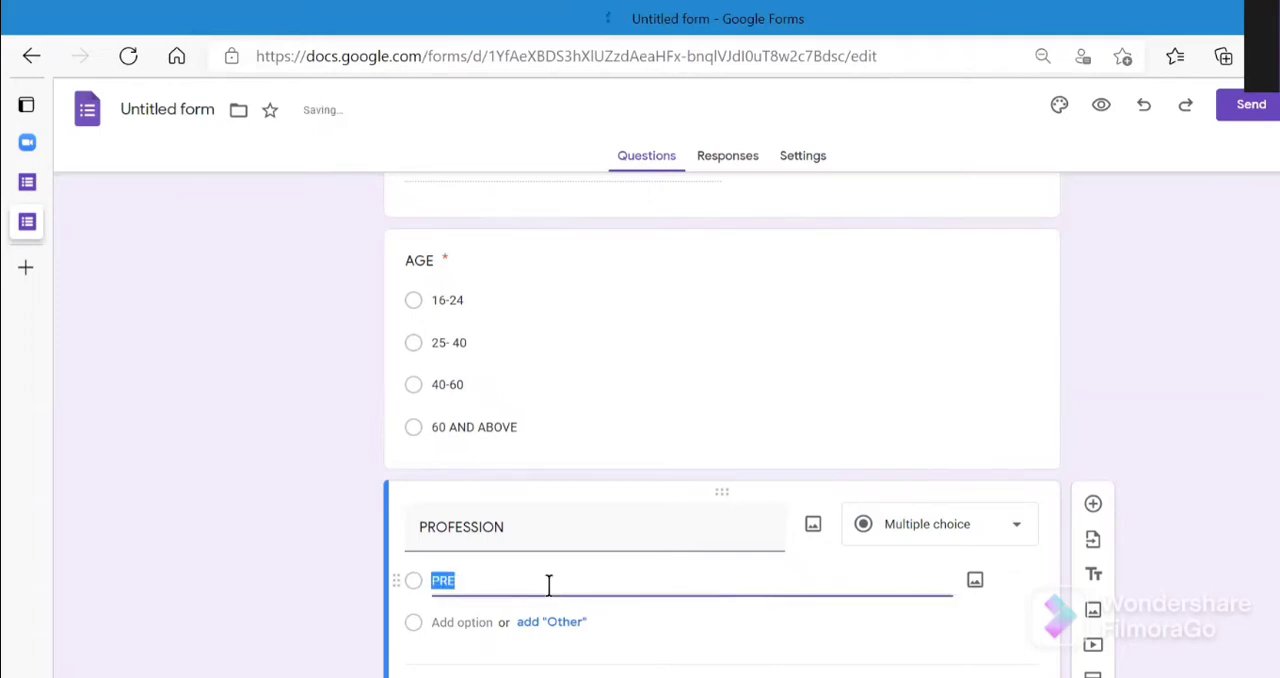
{"action": "key", "text": "ctrl+z"}
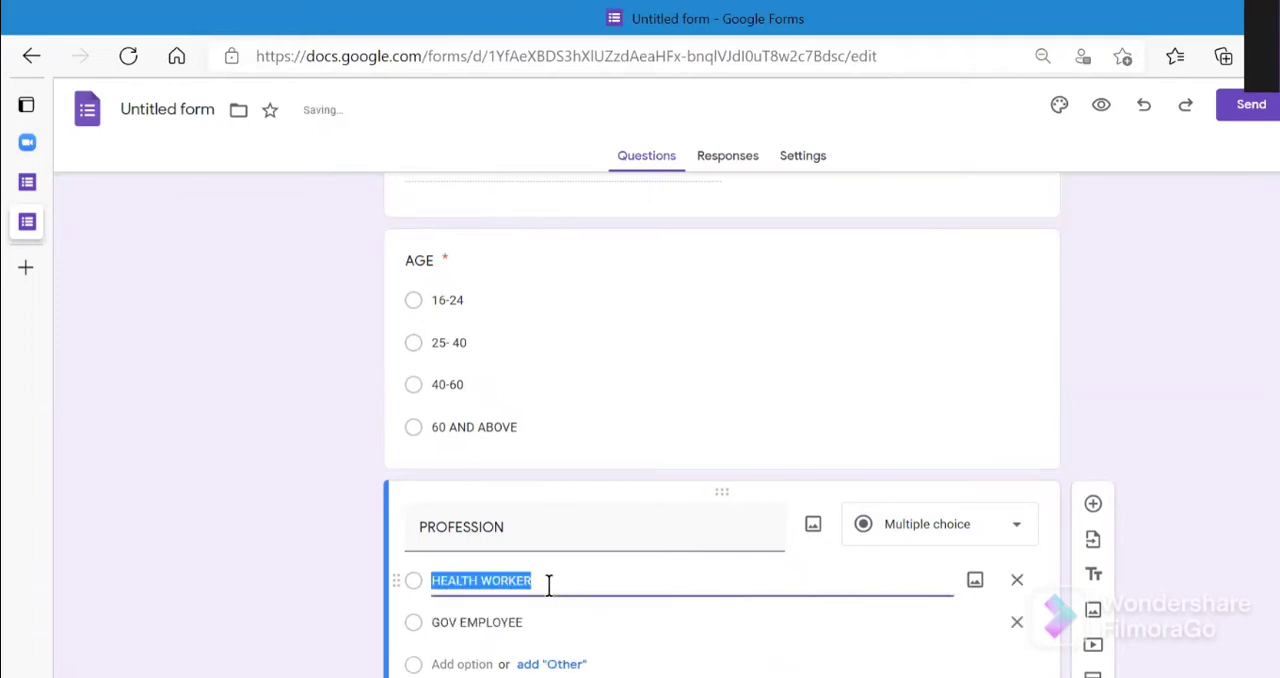
- Add a third option "PRIVATE SECTOR" to the PROFESSION question
{"action": "left_click", "coordinate": [460, 664]}
{"action": "key", "text": "BackSpace"}
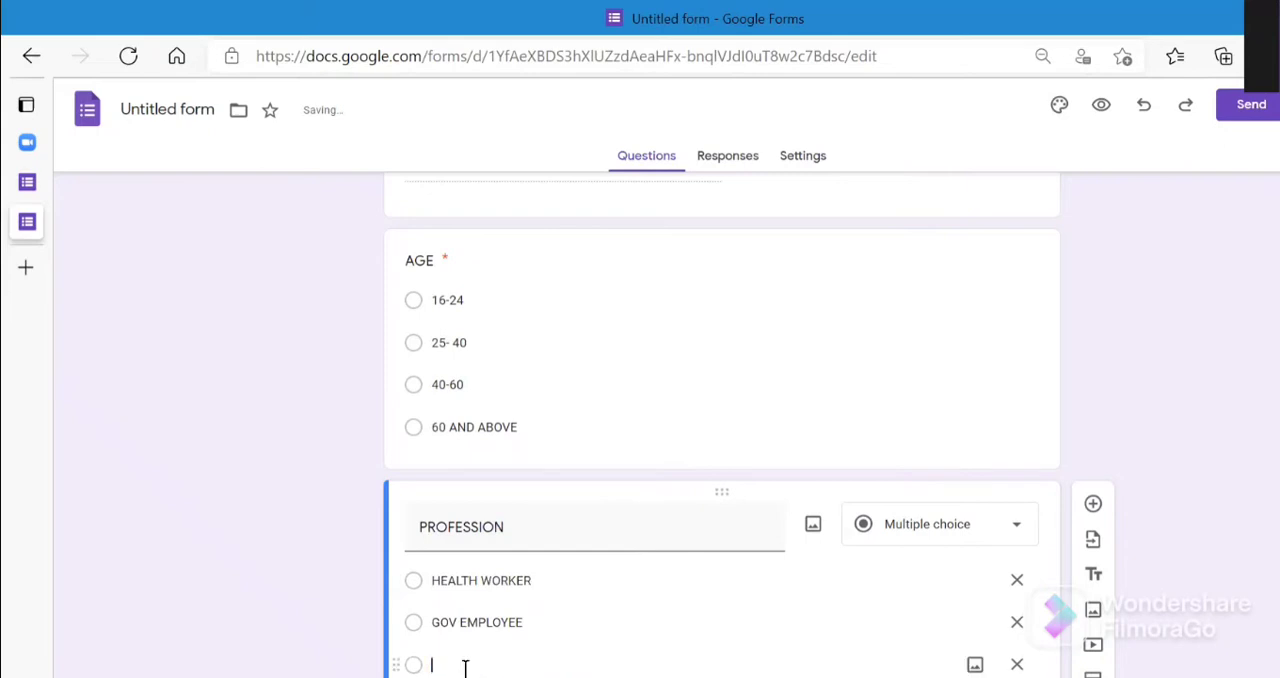
{"action": "type", "text": "PRIVATE SECTOR"}
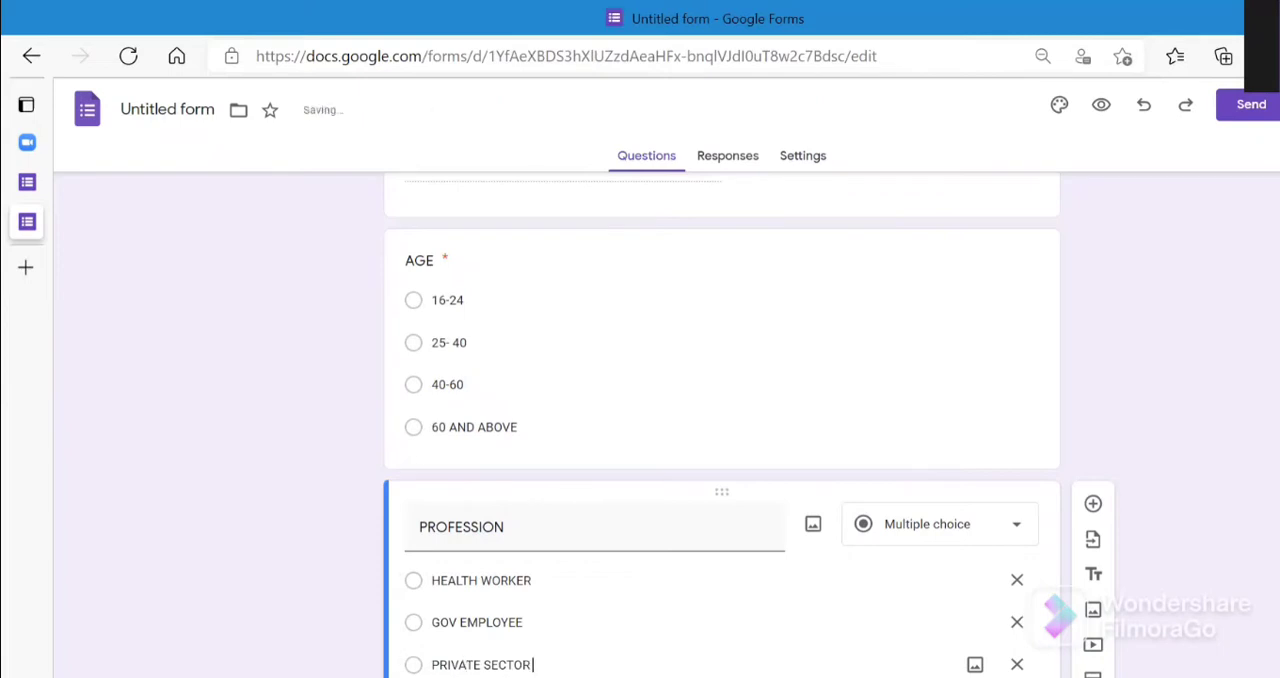
- Add an "Other" option to the PROFESSION question and make the question required
{"action": "key", "text": "Return"}
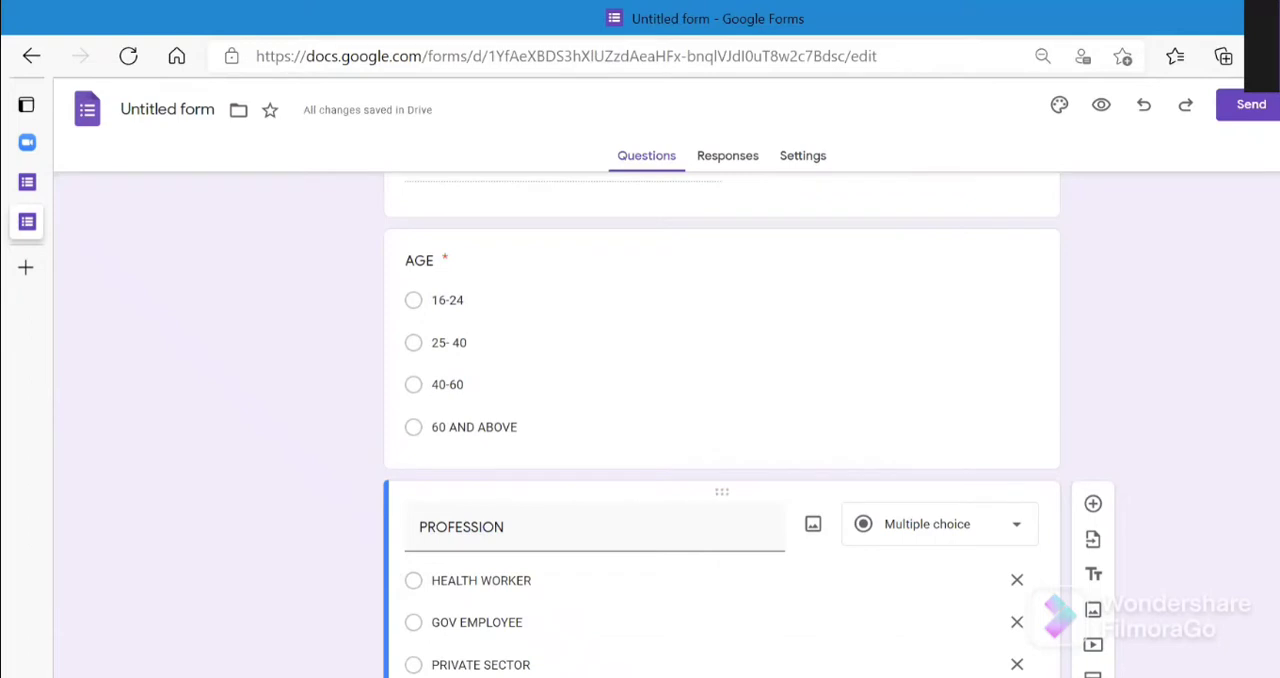
{"action": "scroll", "coordinate": [720, 450], "scroll_direction": "down", "scroll_amount": 3}
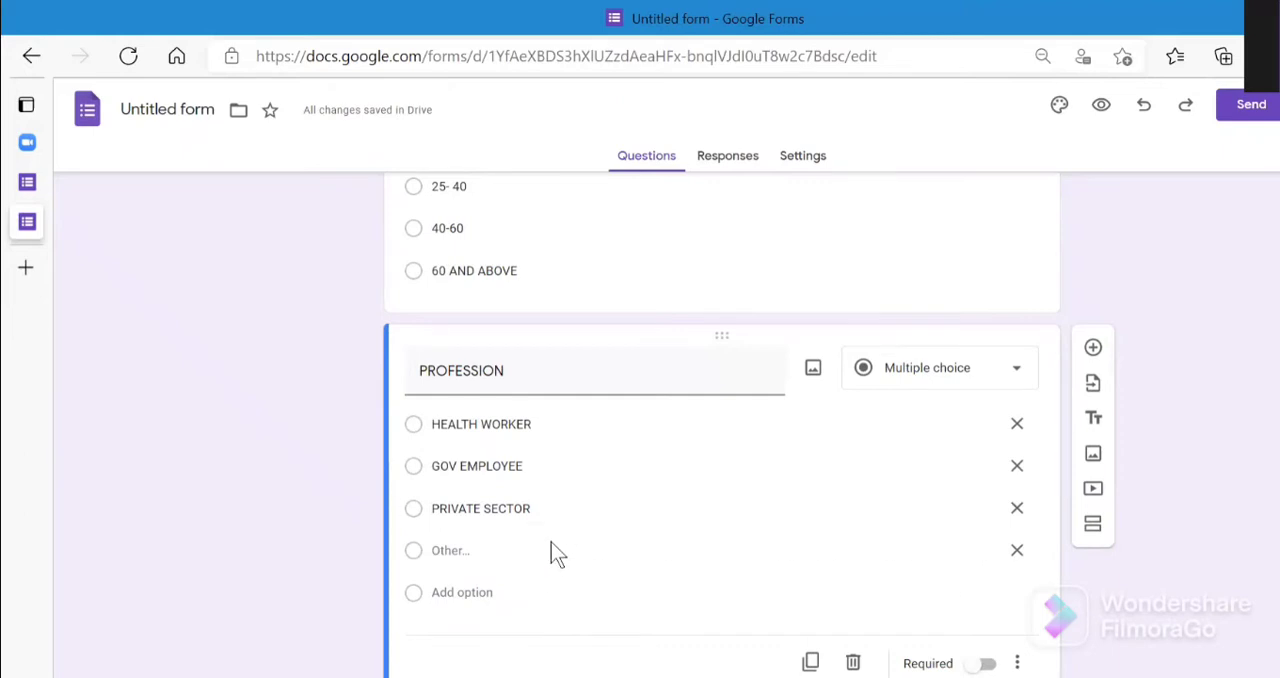
{"action": "left_click", "coordinate": [978, 665]}
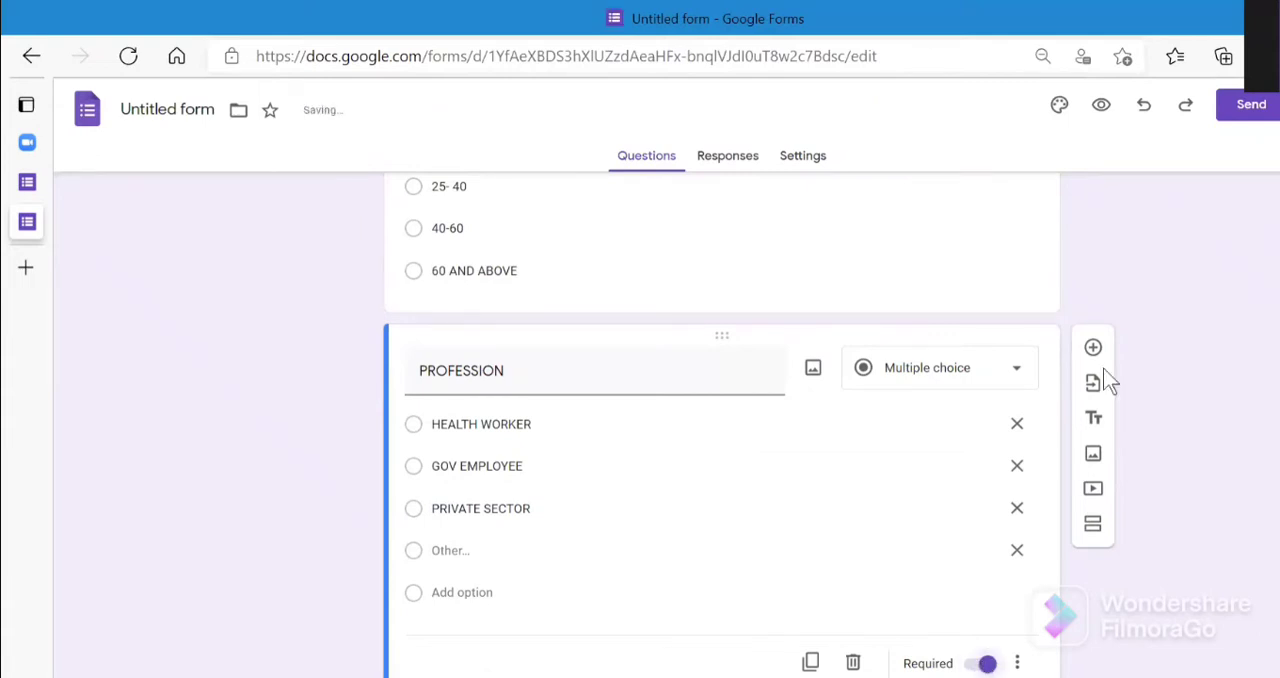
- Add a new section after the PROFESSION question and title it "A1"
{"action": "left_click", "coordinate": [1093, 526]}
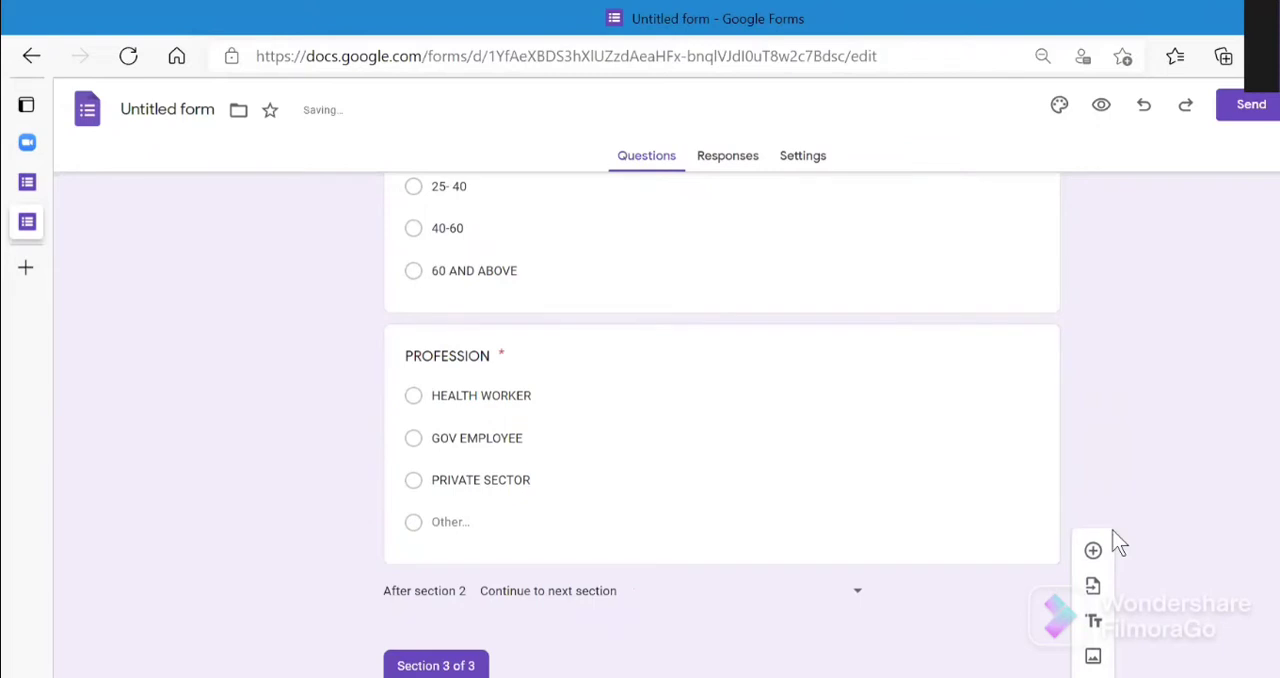
{"action": "scroll", "coordinate": [722, 425], "scroll_direction": "down", "scroll_amount": 1}
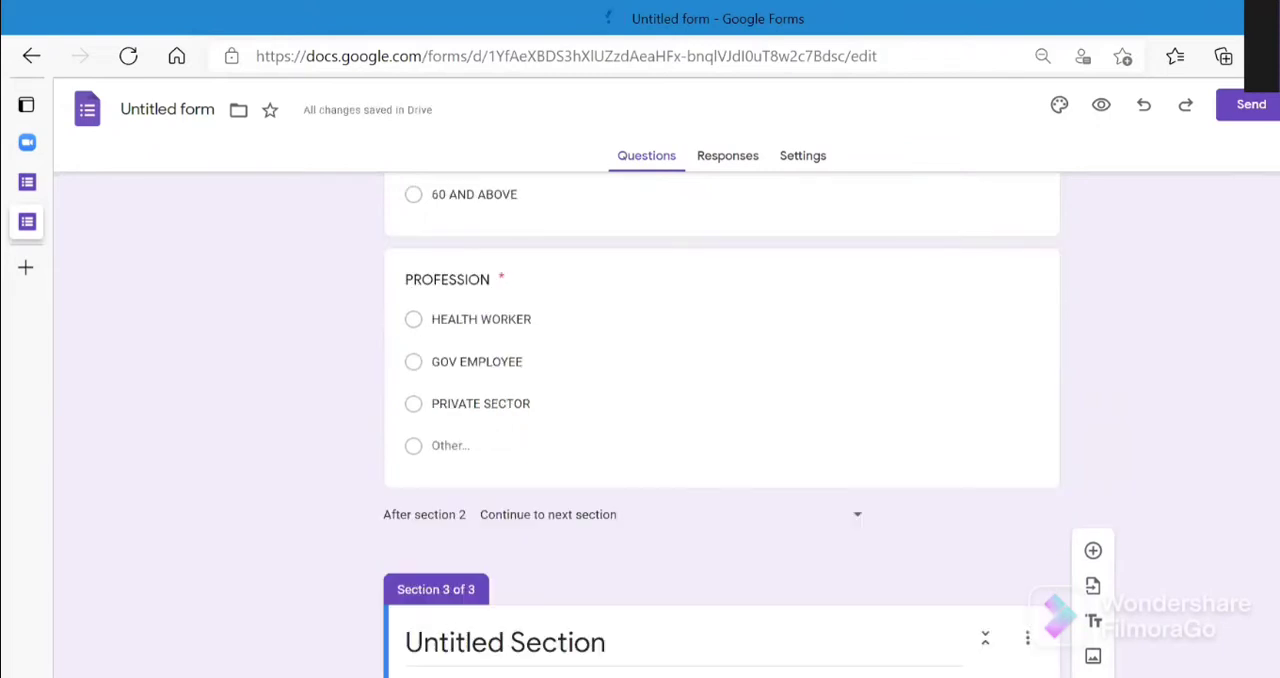
{"action": "scroll", "coordinate": [722, 425], "scroll_direction": "down", "scroll_amount": 1}
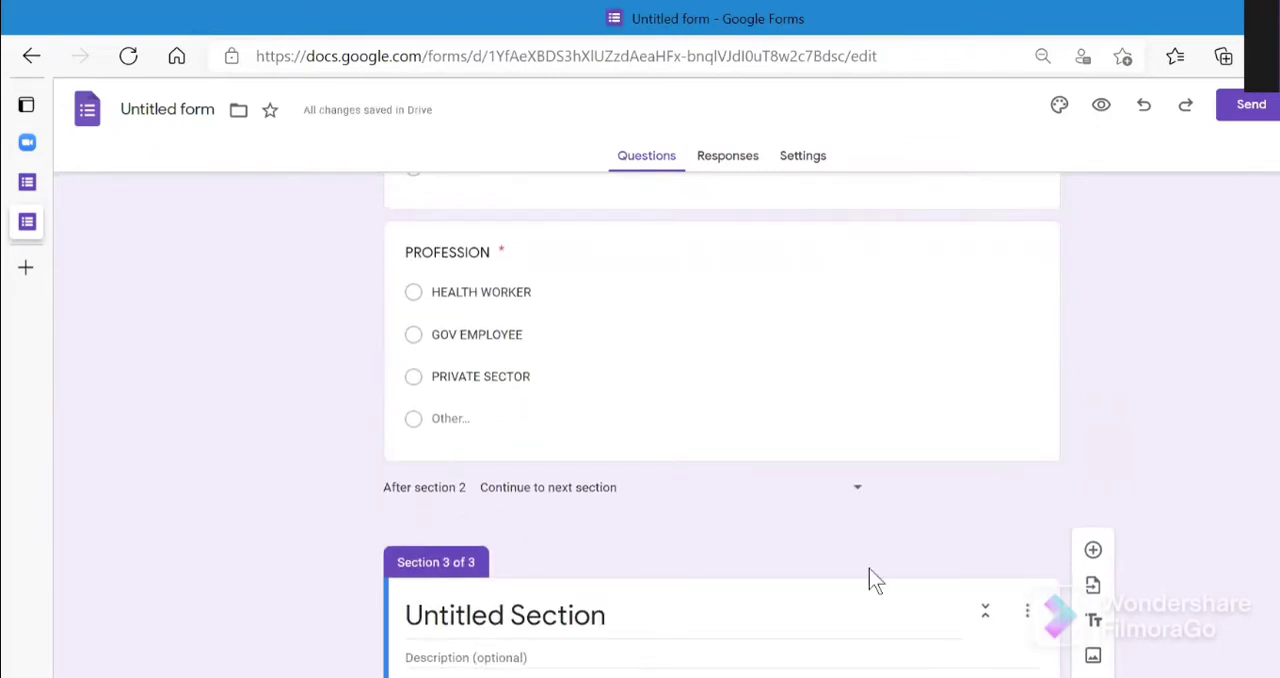
{"action": "left_click", "coordinate": [853, 606]}
{"action": "key", "text": "BackSpace"}
{"action": "key", "text": "BackSpace"}
{"action": "key", "text": "BackSpace"}
{"action": "key", "text": "BackSpace"}
{"action": "key", "text": "BackSpace"}
{"action": "key", "text": "BackSpace"}
{"action": "key", "text": "BackSpace"}
{"action": "key", "text": "BackSpace"}
{"action": "key", "text": "BackSpace"}
{"action": "key", "text": "BackSpace"}
{"action": "key", "text": "BackSpace"}
{"action": "key", "text": "BackSpace"}
{"action": "key", "text": "BackSpace"}
{"action": "key", "text": "BackSpace"}
{"action": "key", "text": "BackSpace"}
{"action": "key", "text": "BackSpace"}
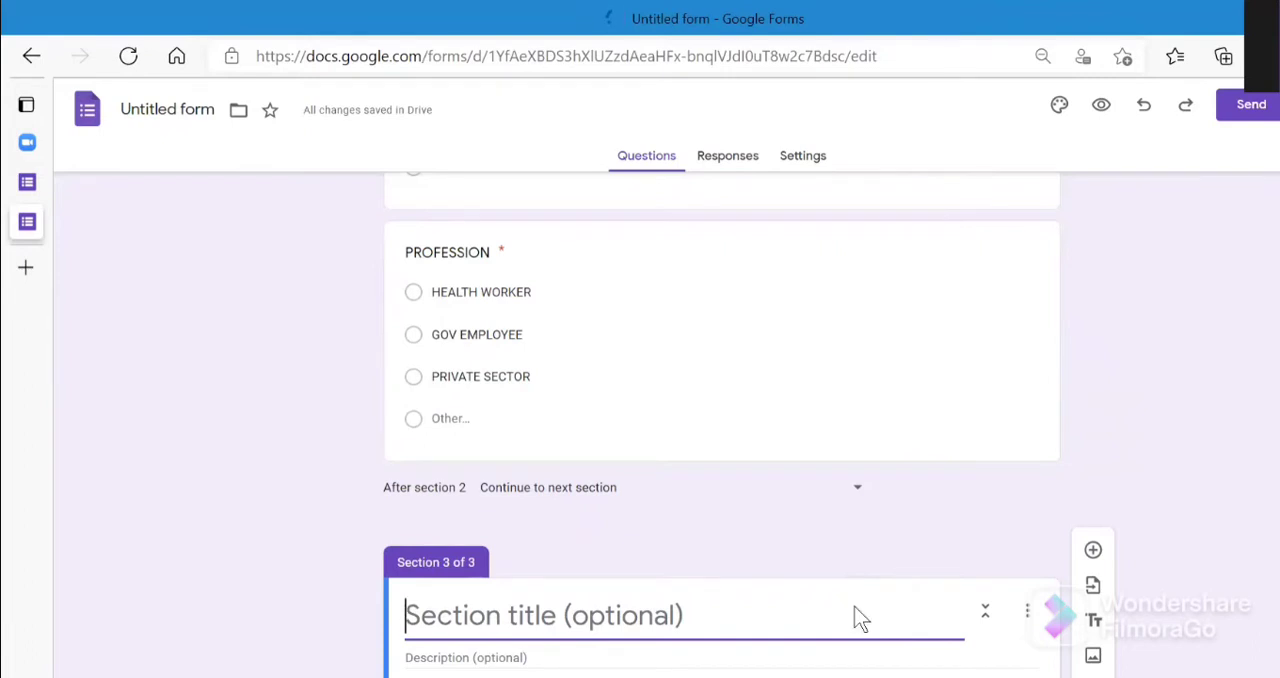
{"action": "type", "text": "Al"}
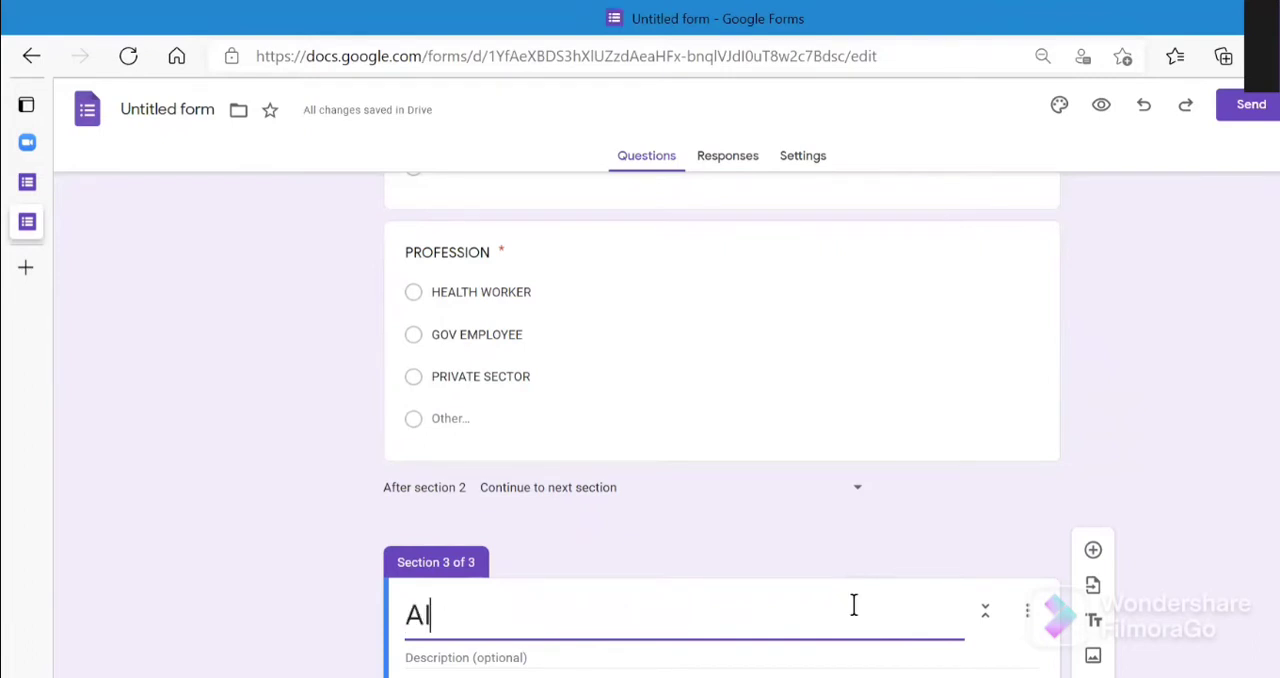
{"action": "key", "text": "BackSpace"}
{"action": "type", "text": "1"}
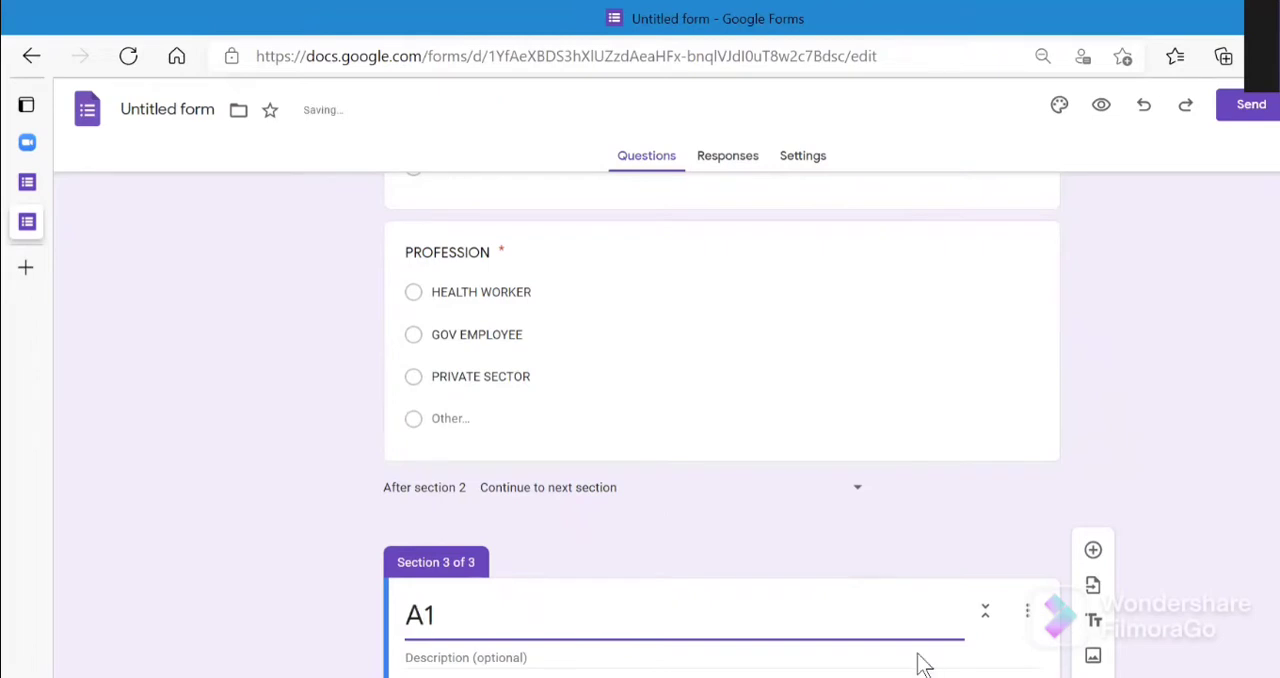
- Add the question "DO YOU KNOW WHAT IS GLOBAL WARMING ?" to section A1 with all suggested options: Yes, No and Maybe
{"action": "left_click", "coordinate": [1096, 552]}
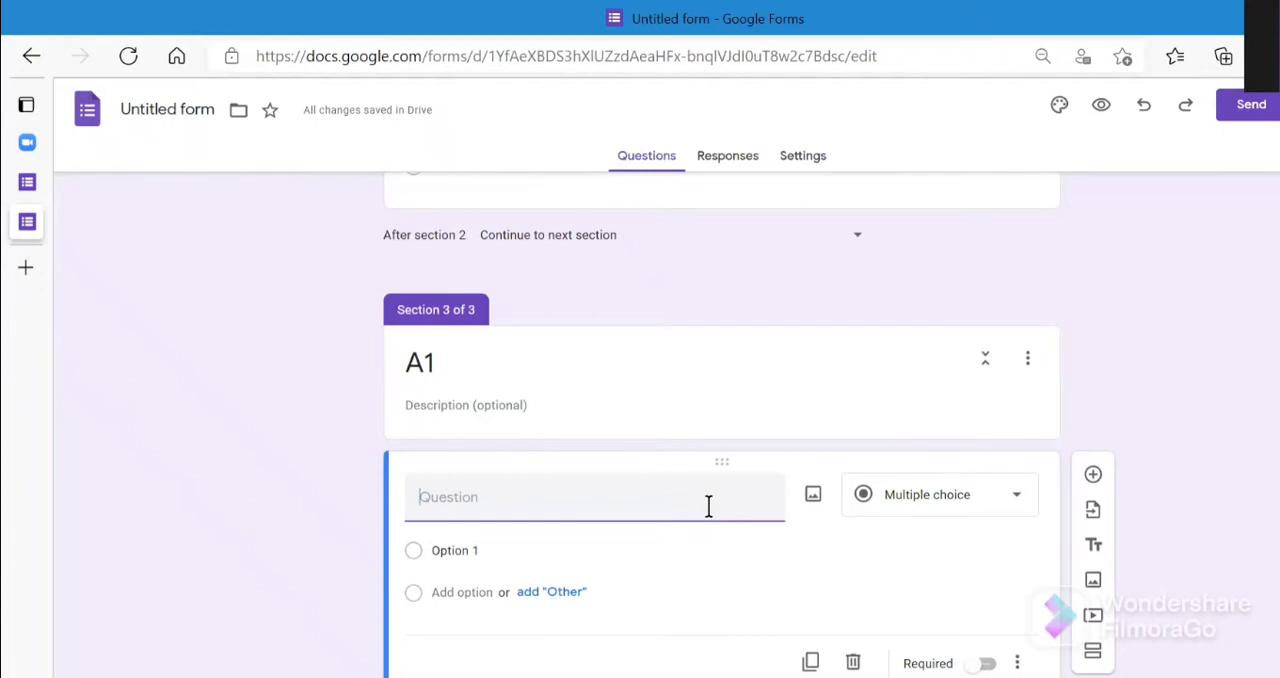
{"action": "type", "text": "DO YOU KNOW WHAT"}
{"action": "type", "text": "IS"}
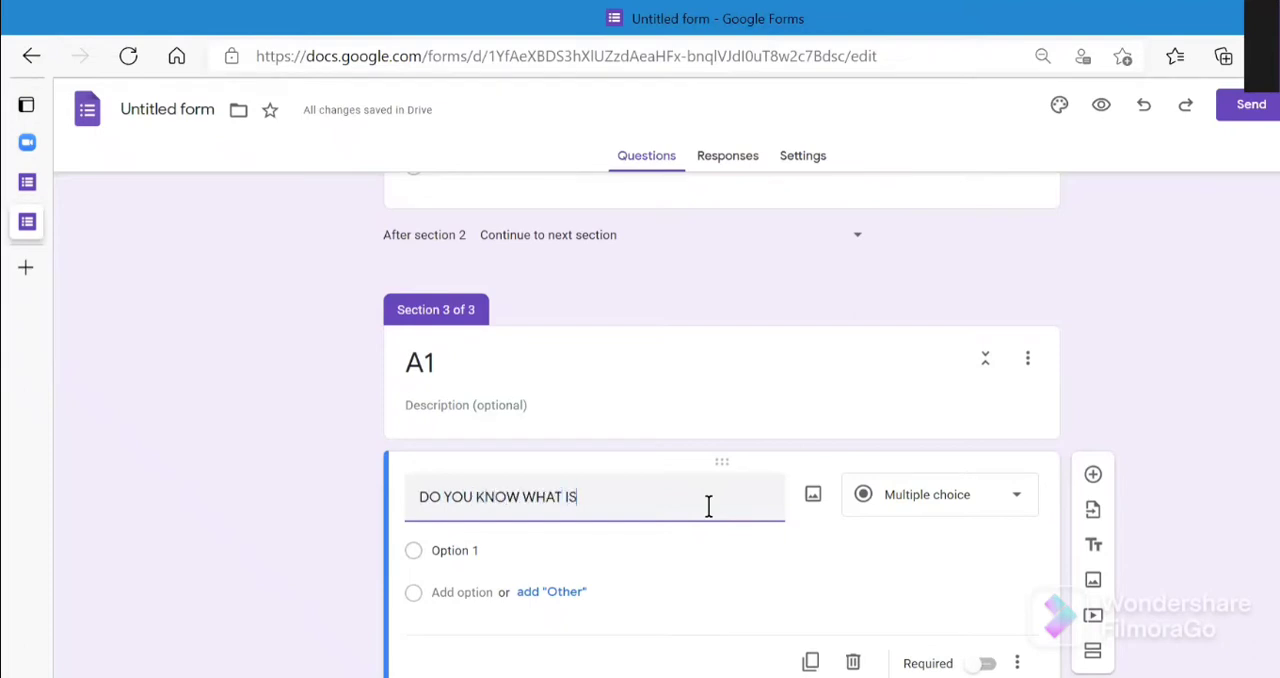
{"action": "type", "text": " GLOBAL WARMO"}
{"action": "key", "text": "BackSpace"}
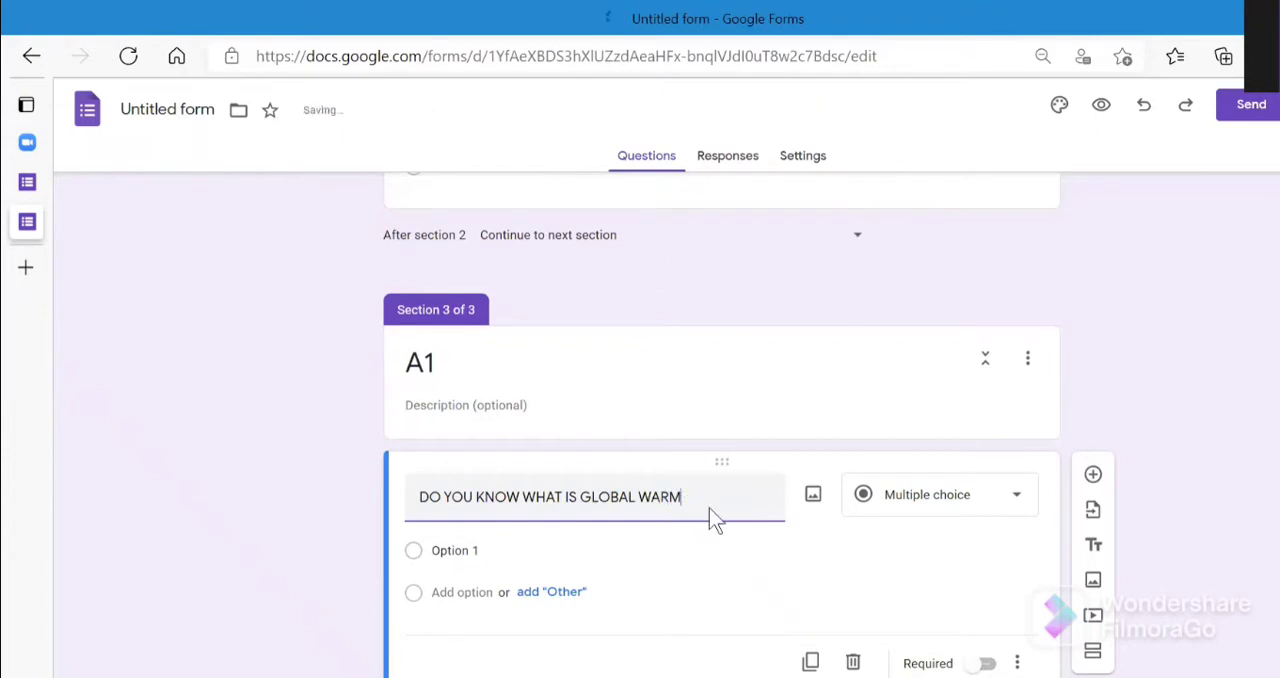
{"action": "type", "text": "ING ?"}
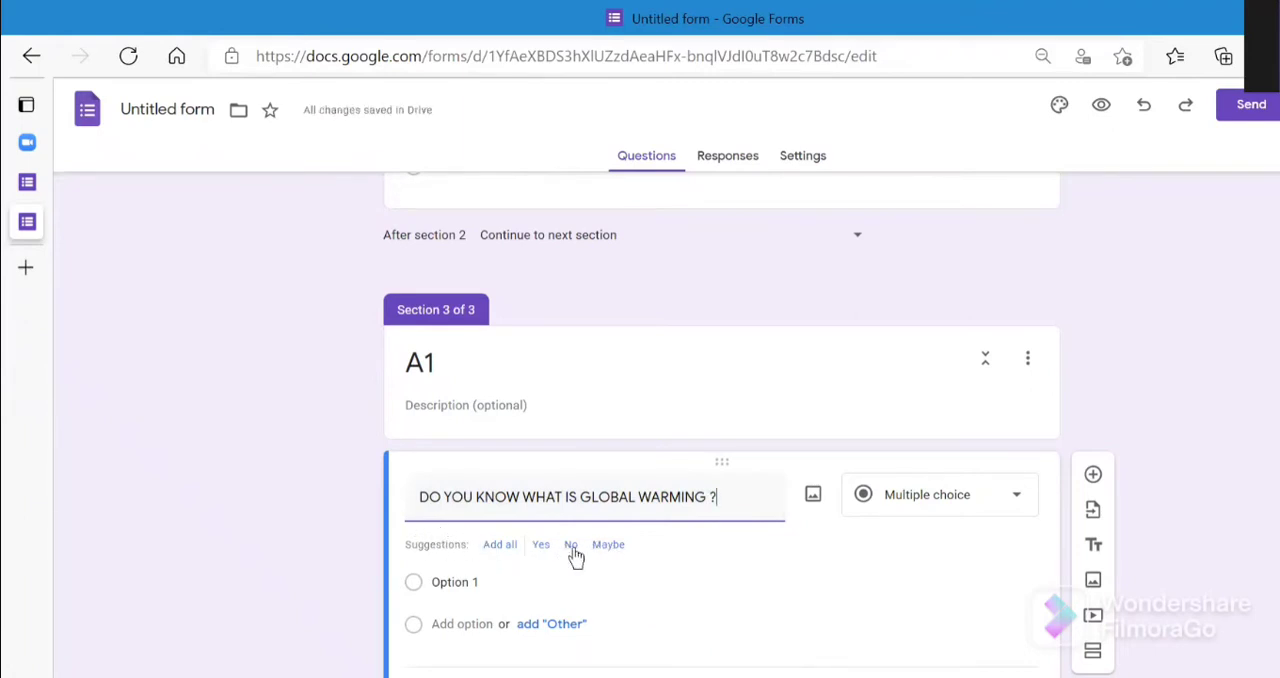
{"action": "left_click", "coordinate": [503, 546]}
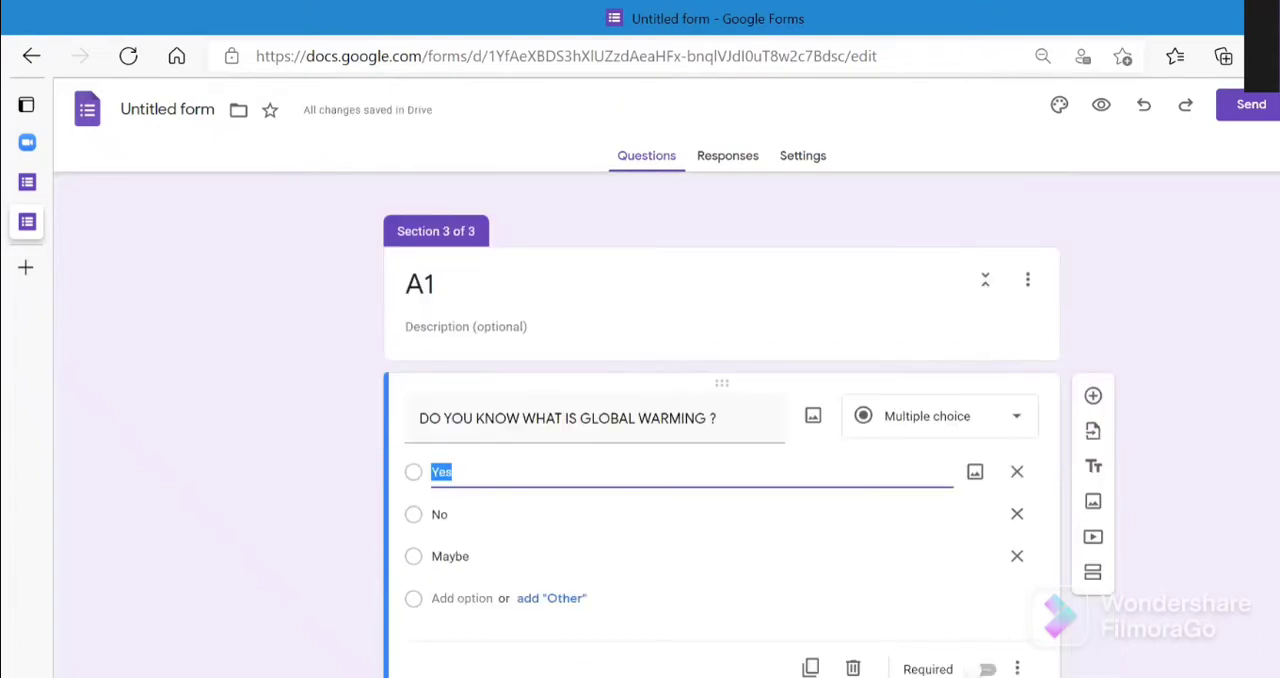
- Add a second question "DO YOU KNOW ABOUT ITS SIDE EFFECTS" to section A1 with the suggested options Yes, No and Maybe
{"action": "left_click", "coordinate": [1094, 397]}
{"action": "left_click", "coordinate": [1094, 397]}
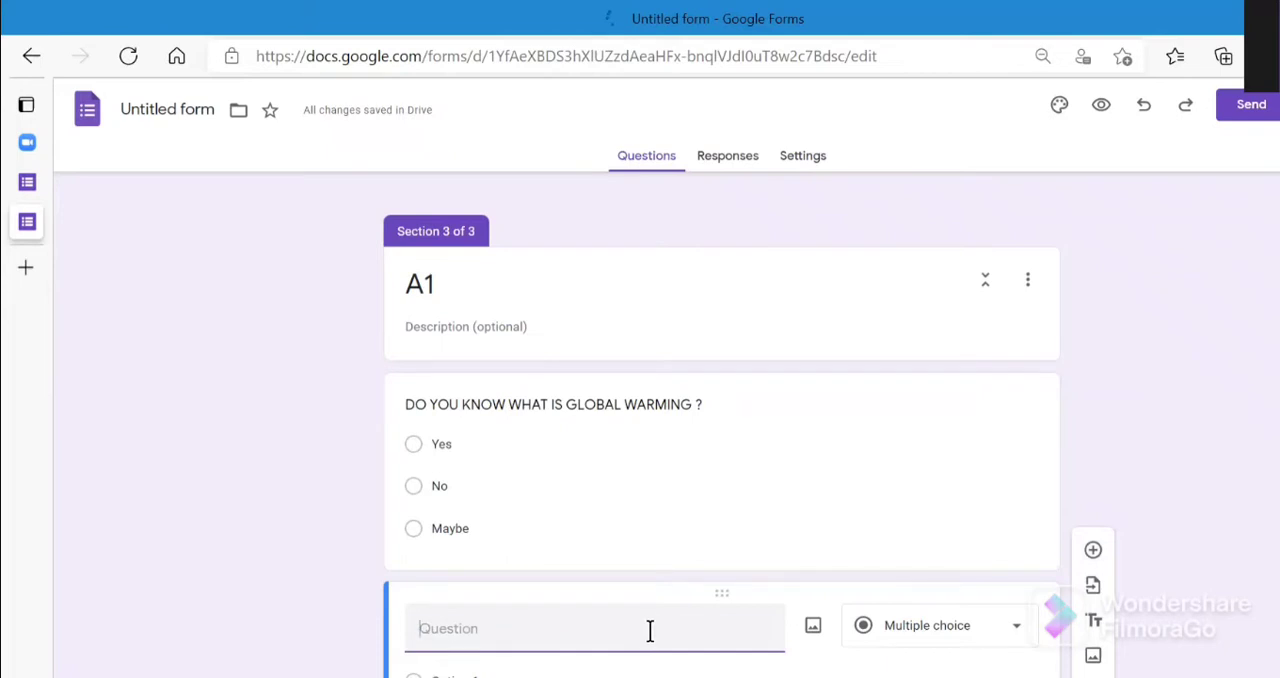
{"action": "type", "text": "DO YOU "}
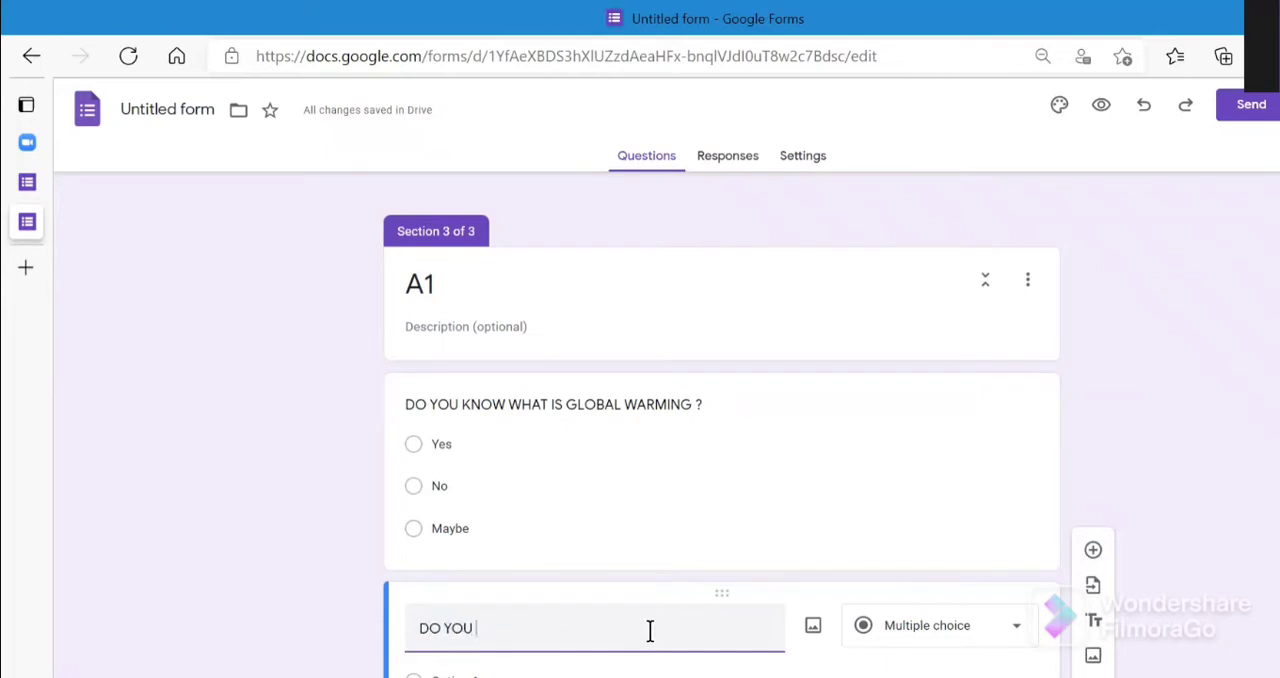
{"action": "type", "text": "KNOW "}
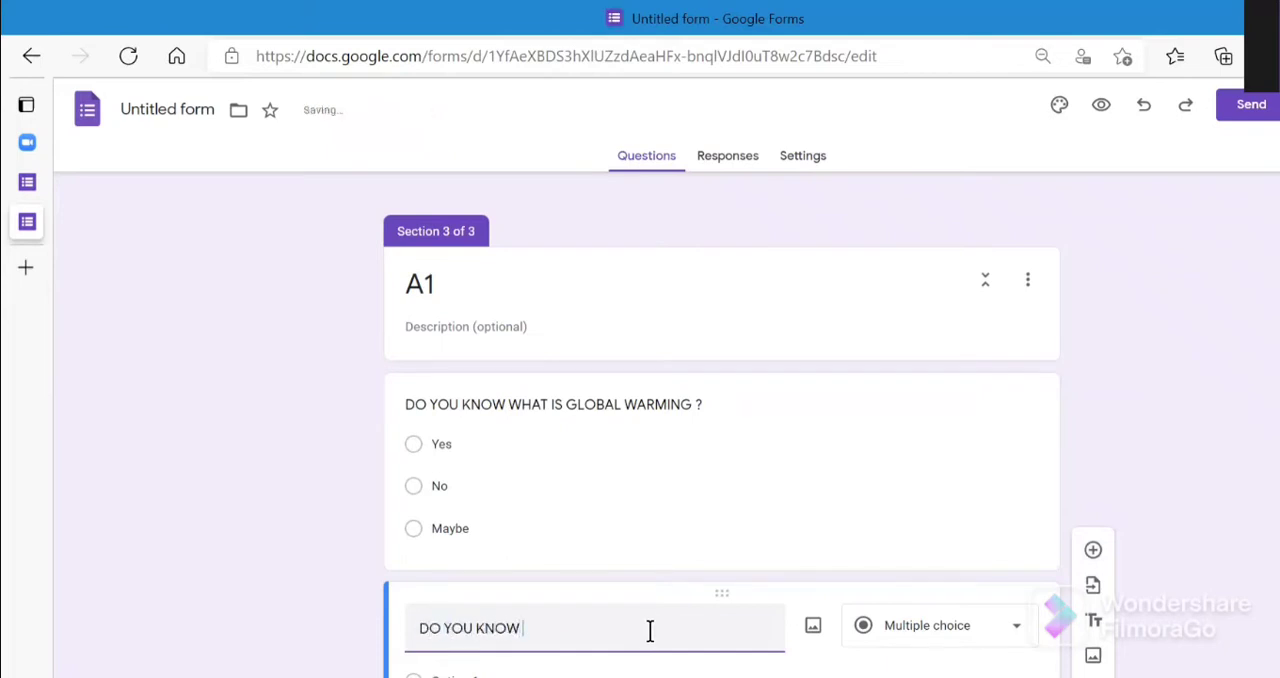
{"action": "type", "text": "ABOUT "}
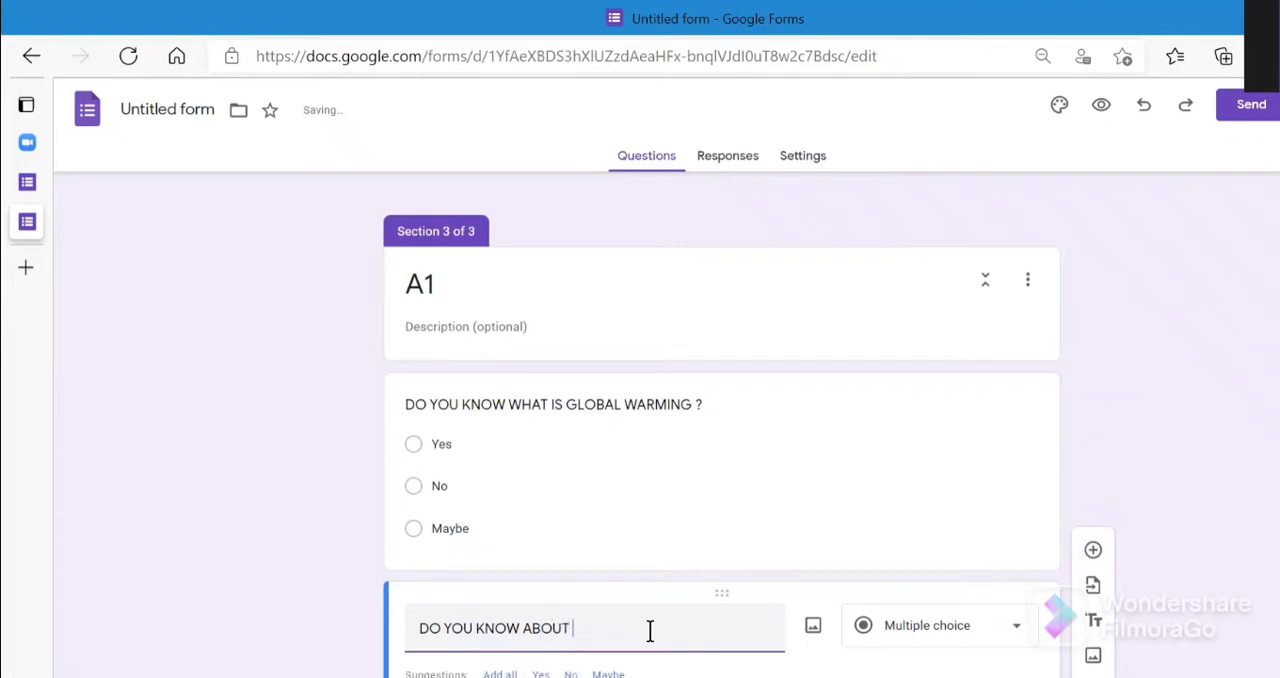
{"action": "type", "text": "ITS SIDE"}
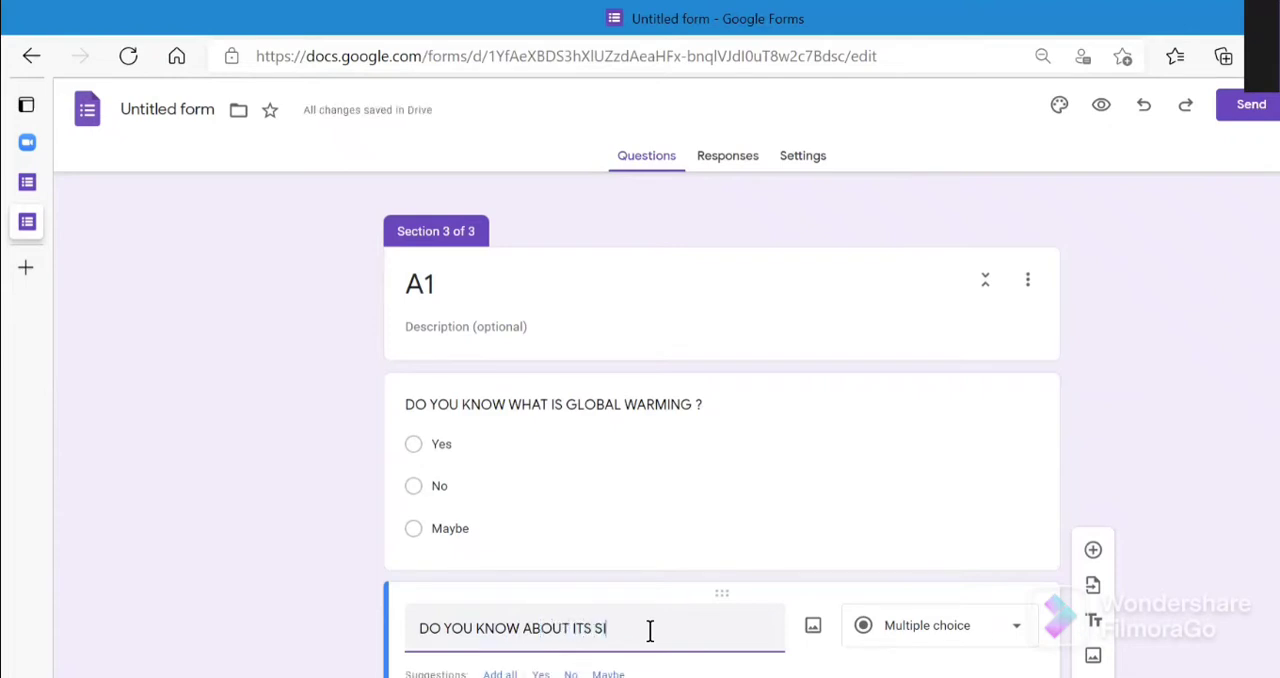
{"action": "type", "text": " EFFECTS"}
{"action": "left_click", "coordinate": [500, 674]}
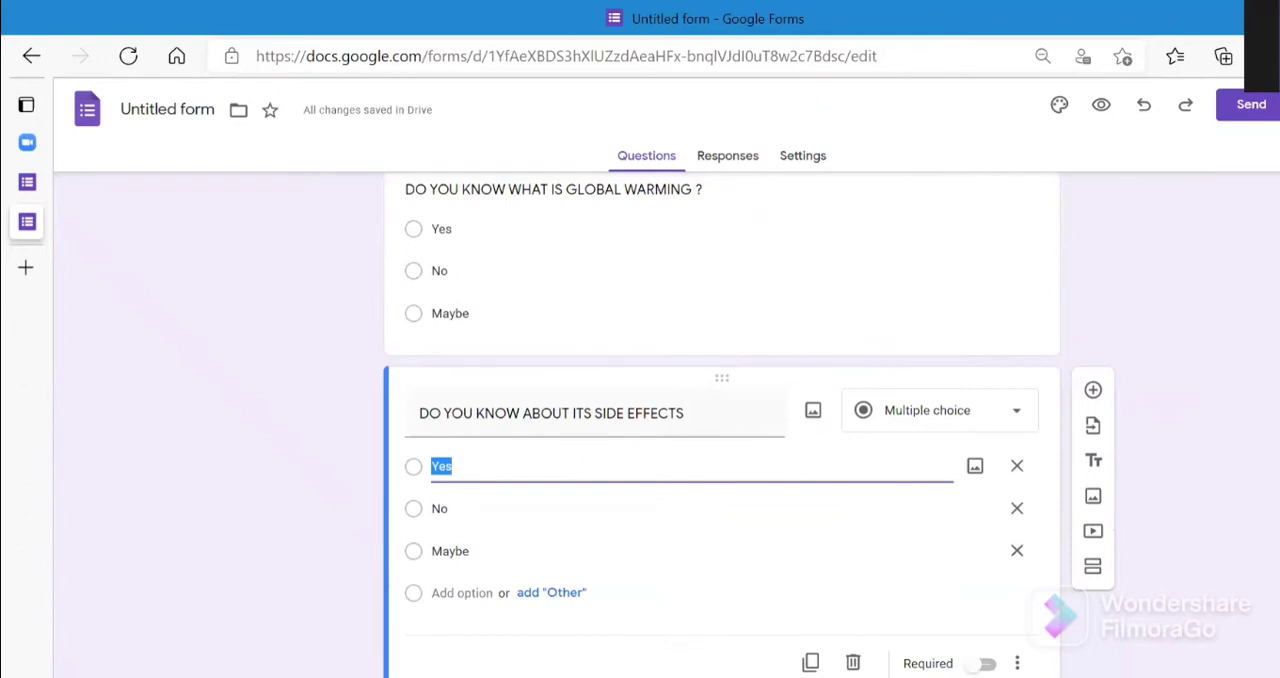
- Make both the global warming question and the side effects question in section A1 required
{"action": "left_click", "coordinate": [860, 344]}
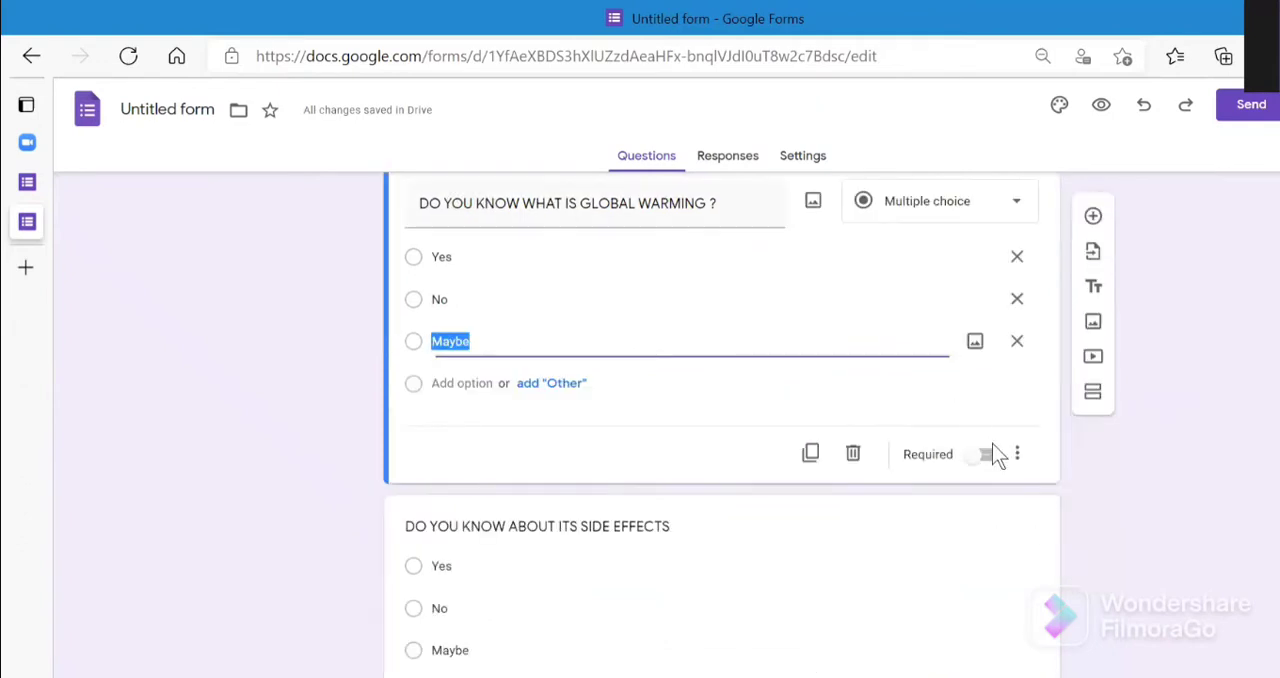
{"action": "left_click", "coordinate": [980, 457]}
{"action": "left_click", "coordinate": [923, 651]}
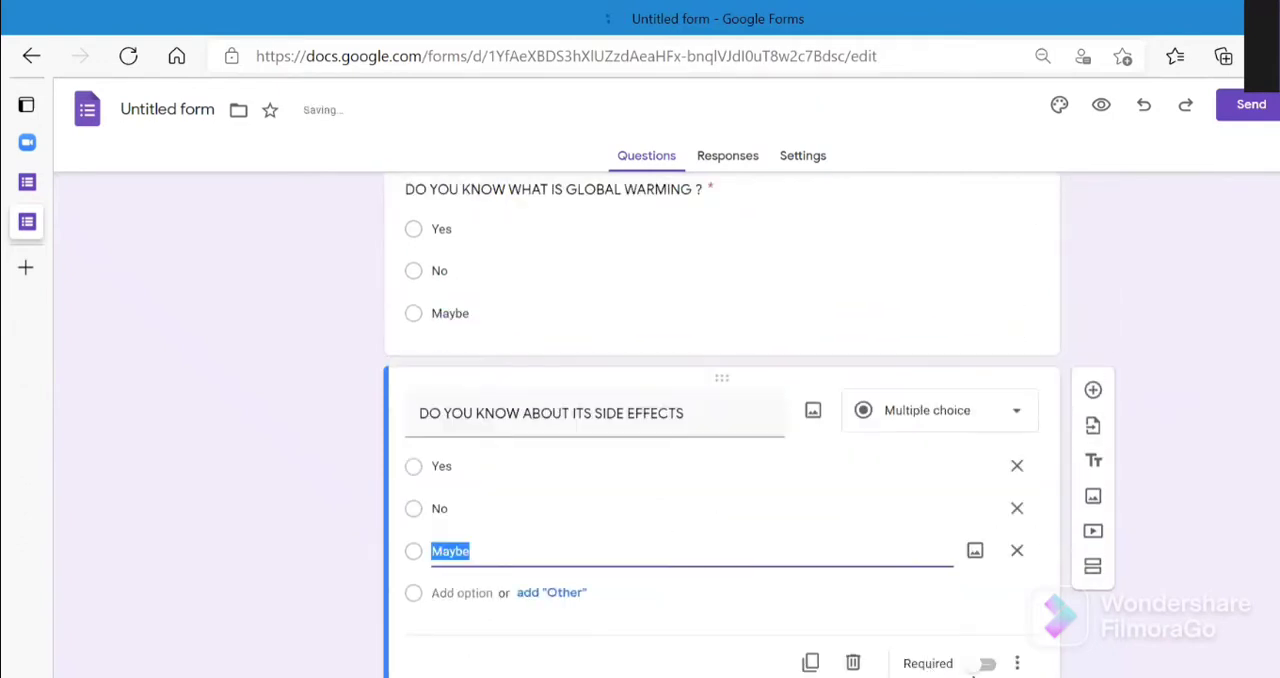
{"action": "left_click", "coordinate": [985, 664]}
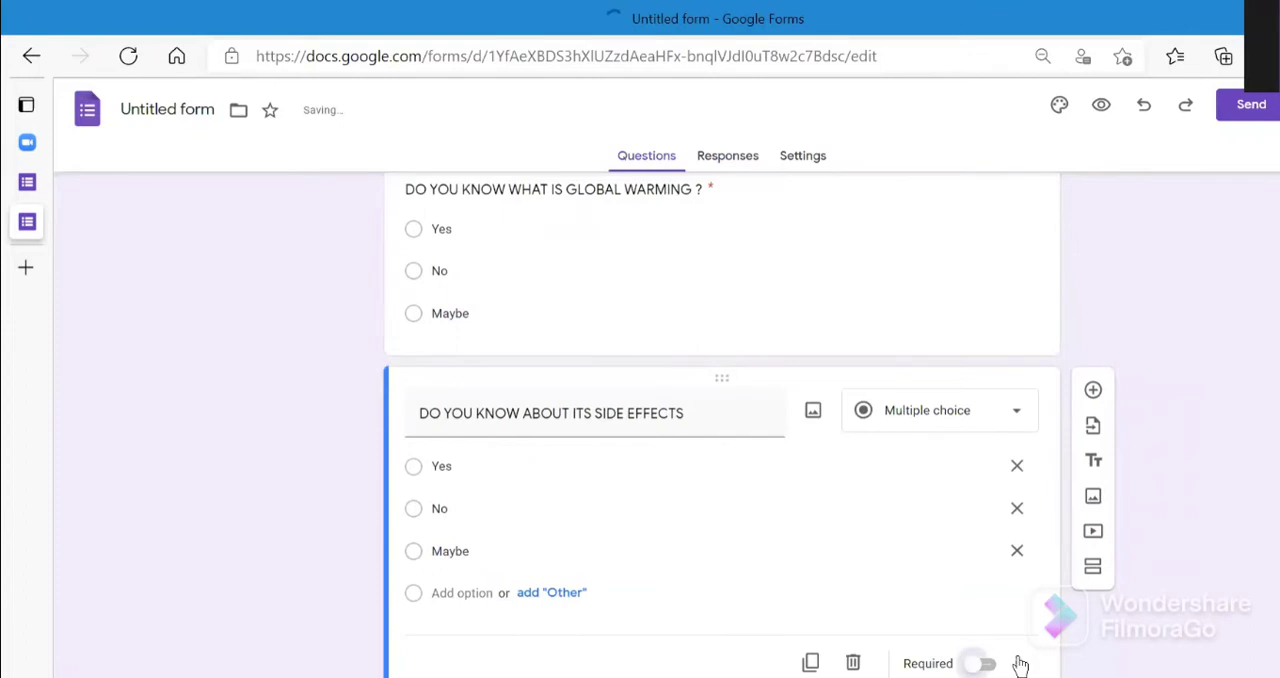
- Add a new section after the side effects question and title it "A2"
{"action": "left_click", "coordinate": [1093, 568]}
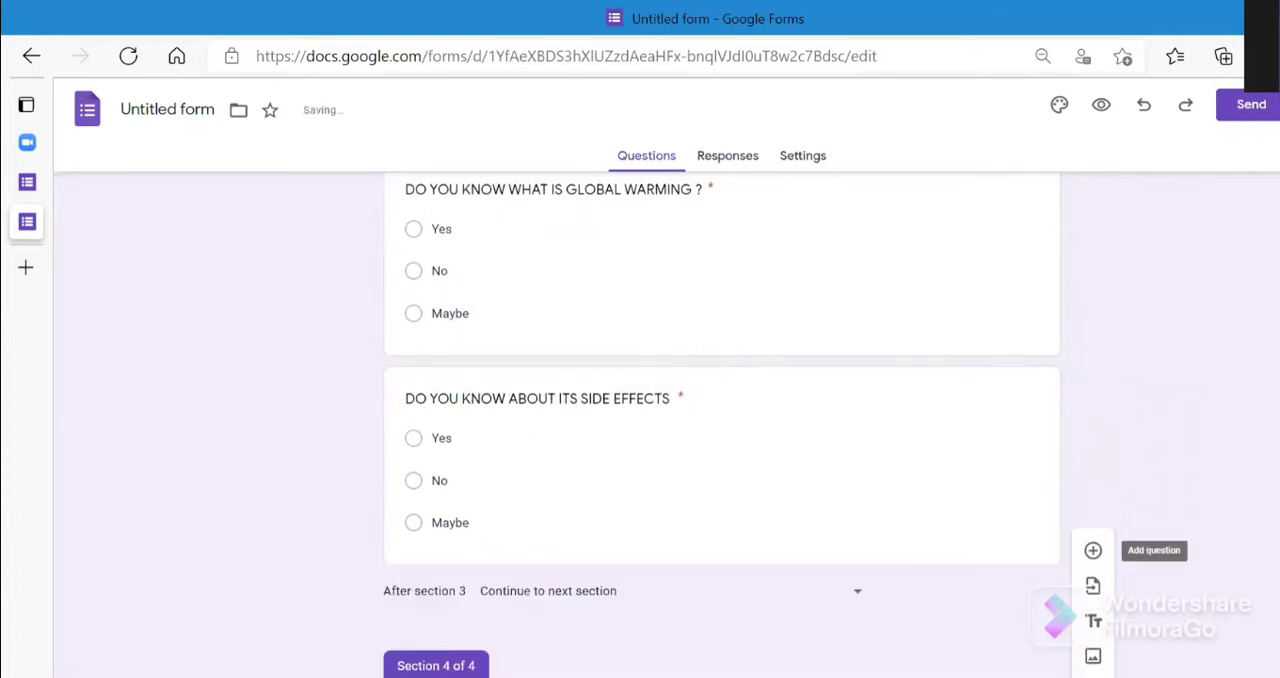
{"action": "key", "text": "BackSpace"}
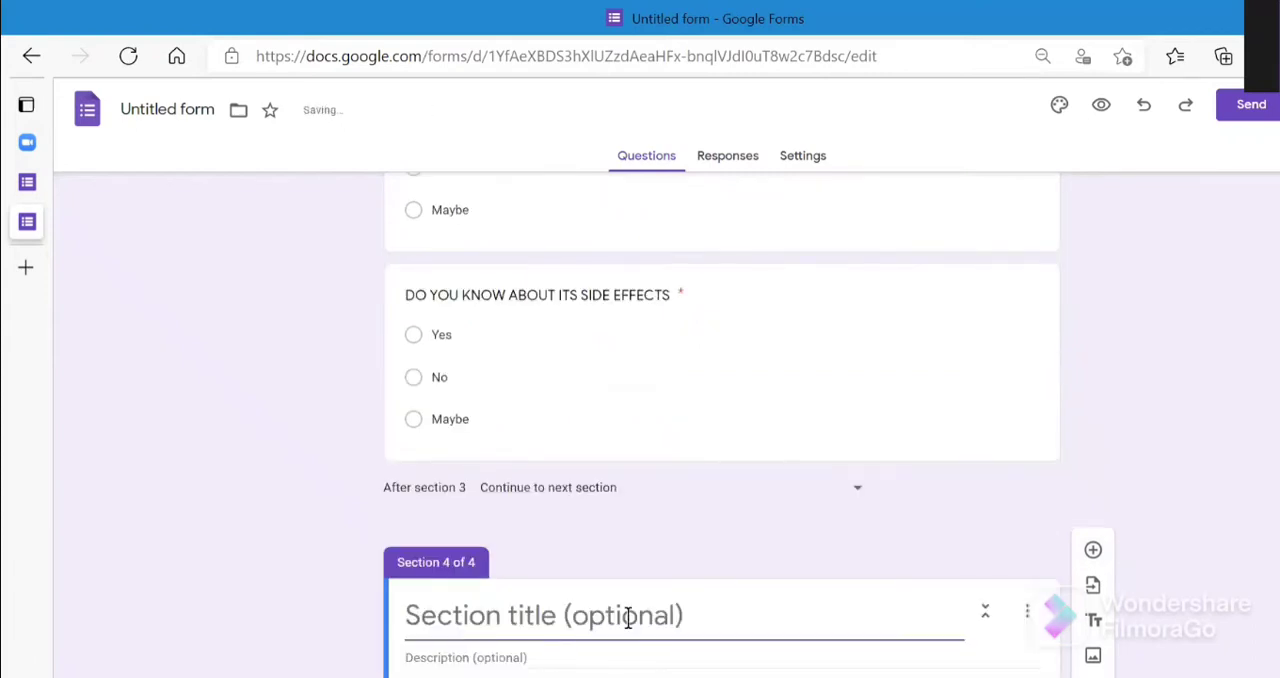
{"action": "type", "text": "A2"}
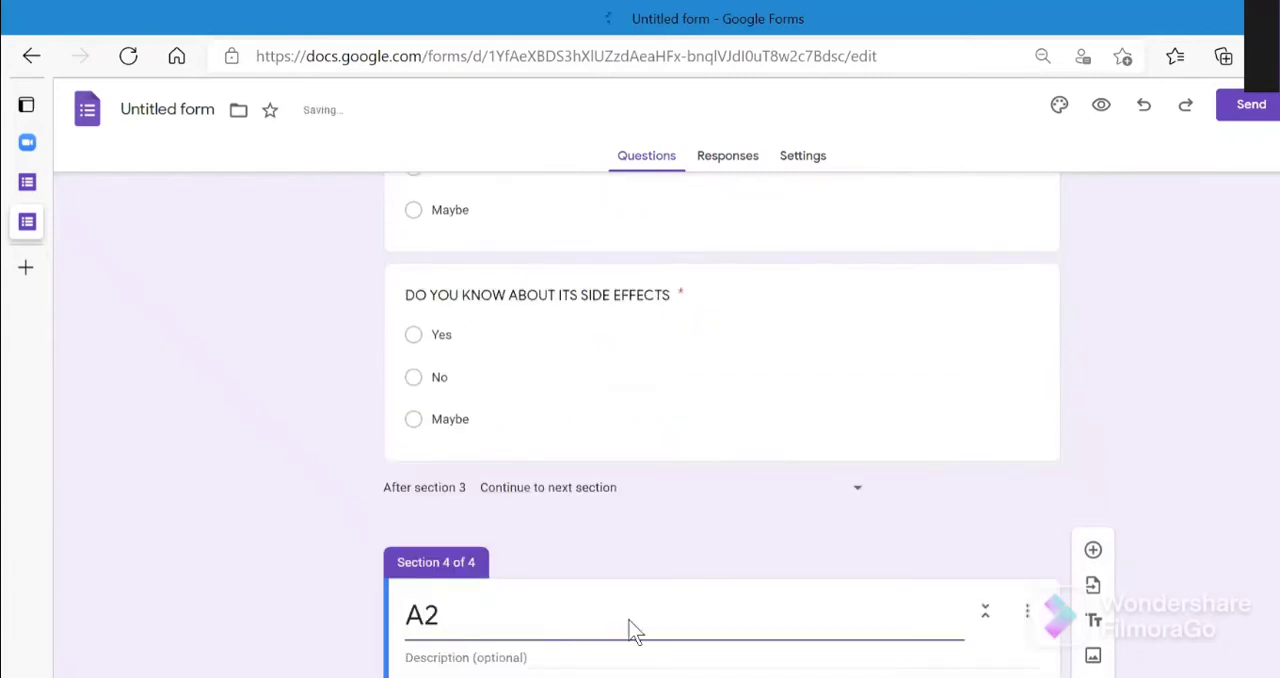
{"action": "left_click", "coordinate": [612, 657]}
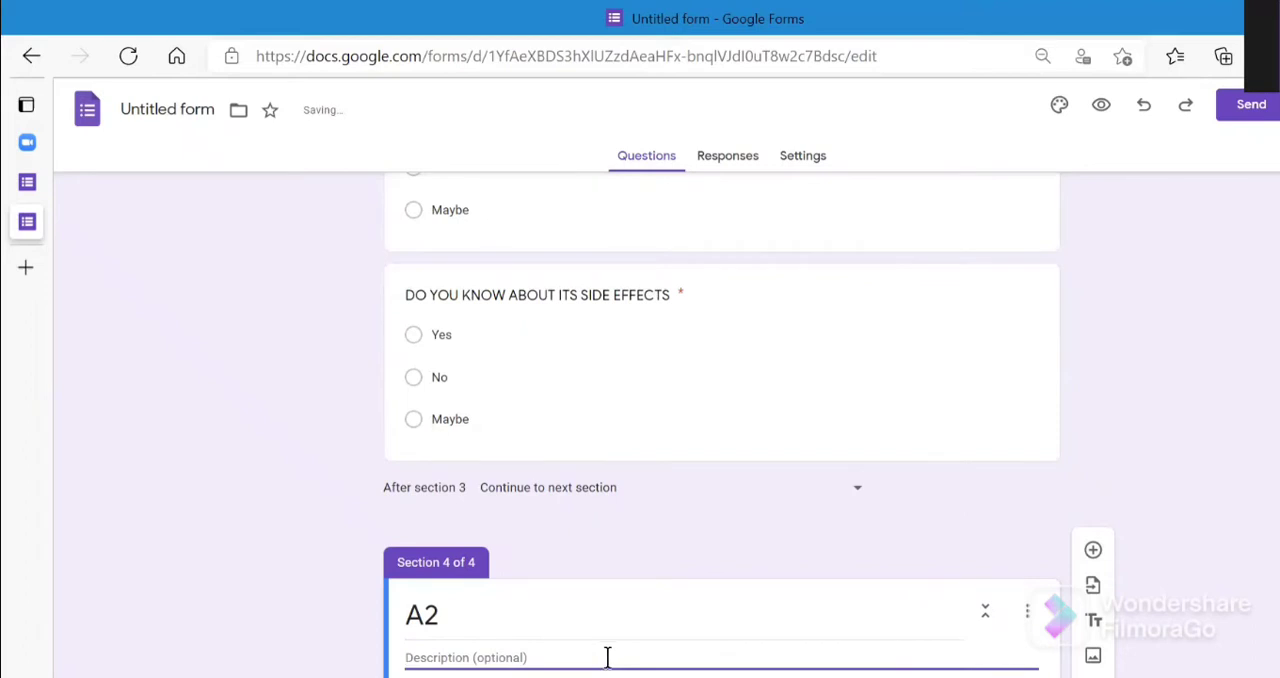
- Add a multiple choice question "WHAT ARE THE FACTORS THAT CAUSES GLOBAL WARMING" to section A2
{"action": "left_click", "coordinate": [1094, 552]}
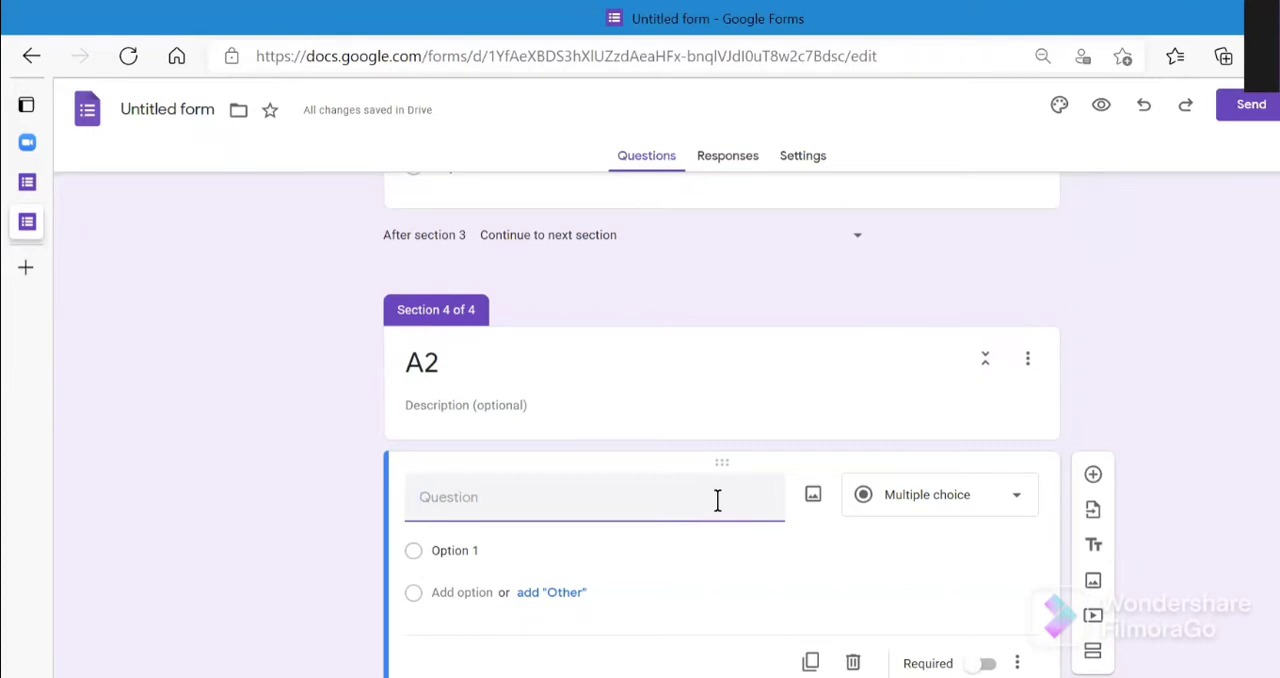
{"action": "type", "text": "WHAT"}
{"action": "type", "text": " IS"}
{"action": "key", "text": "BackSpace"}
{"action": "key", "text": "BackSpace"}
{"action": "type", "text": "ARE THE FACTORS THAT CAUSES GLOBAL WAR"}
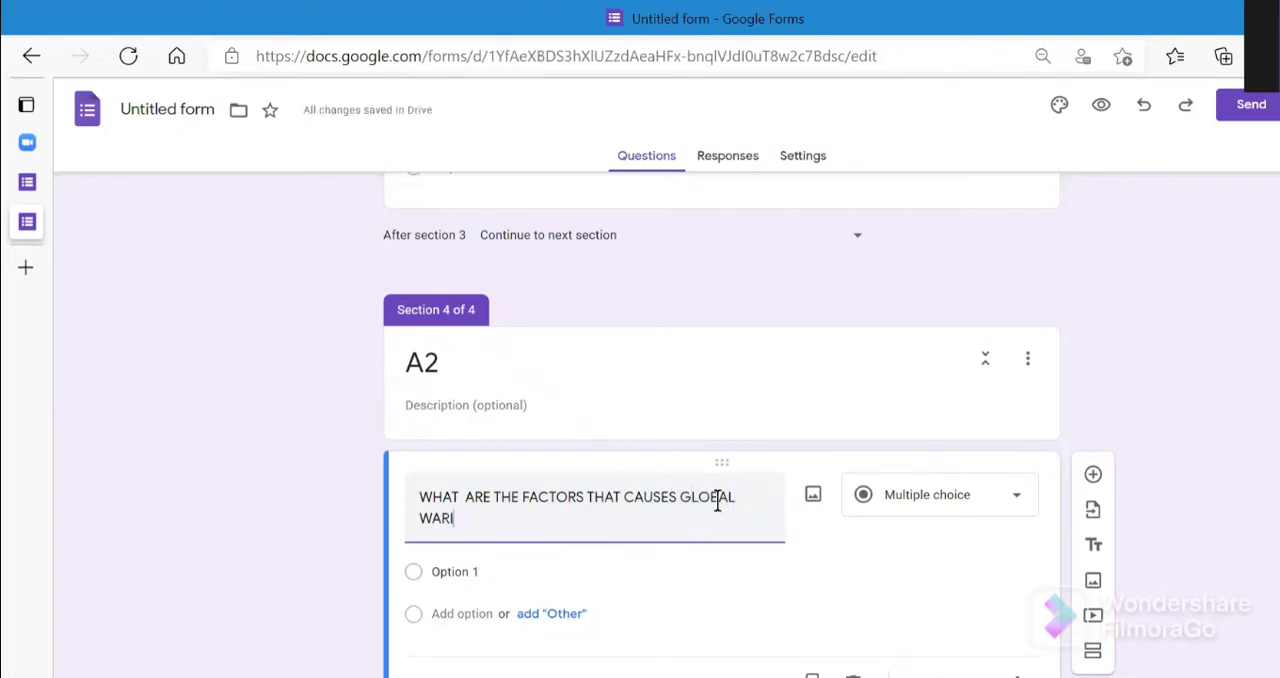
{"action": "type", "text": "MING"}
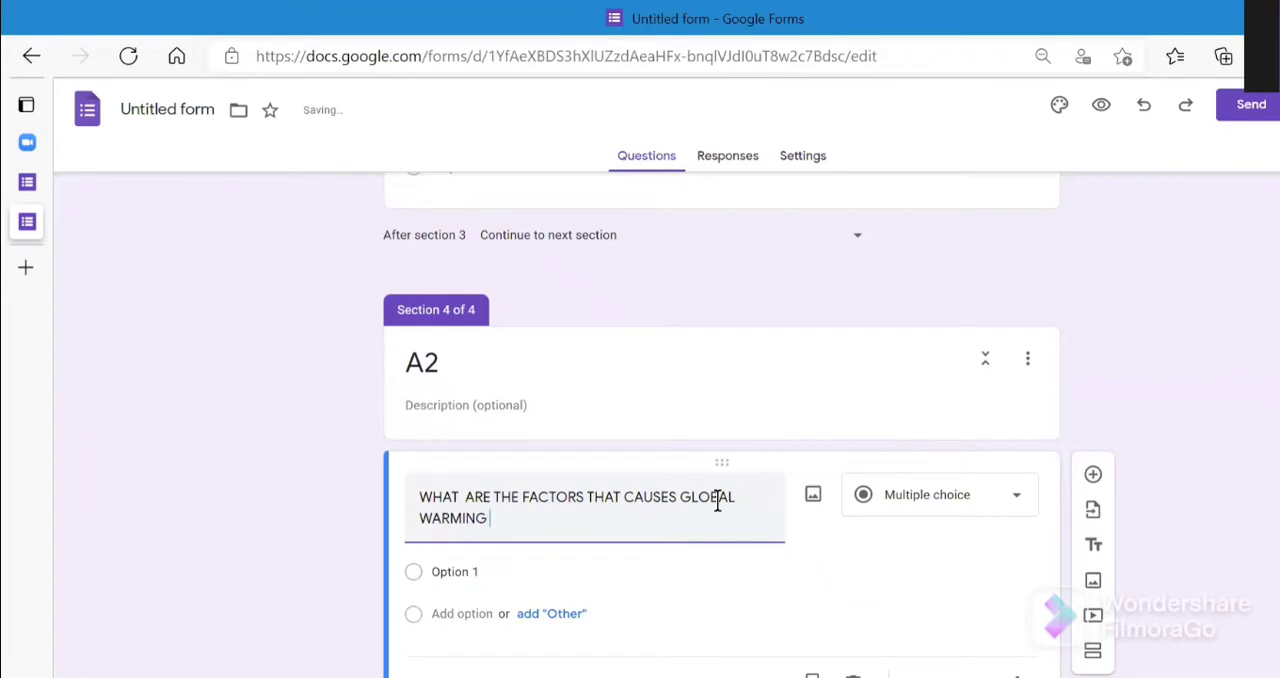
- Set the first option of the global warming factors question to "DEFORESTATION" and start a second option
{"action": "left_click", "coordinate": [698, 571]}
{"action": "key", "text": "BackSpace"}
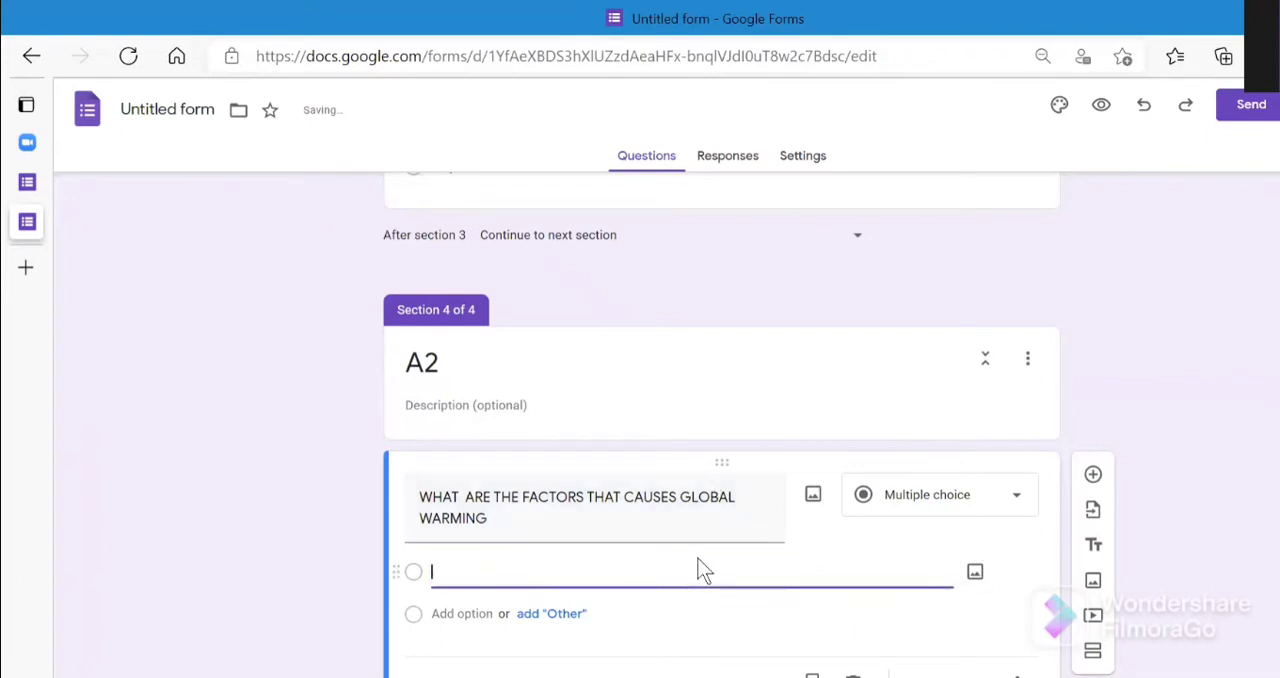
{"action": "type", "text": "DEFORESTA"}
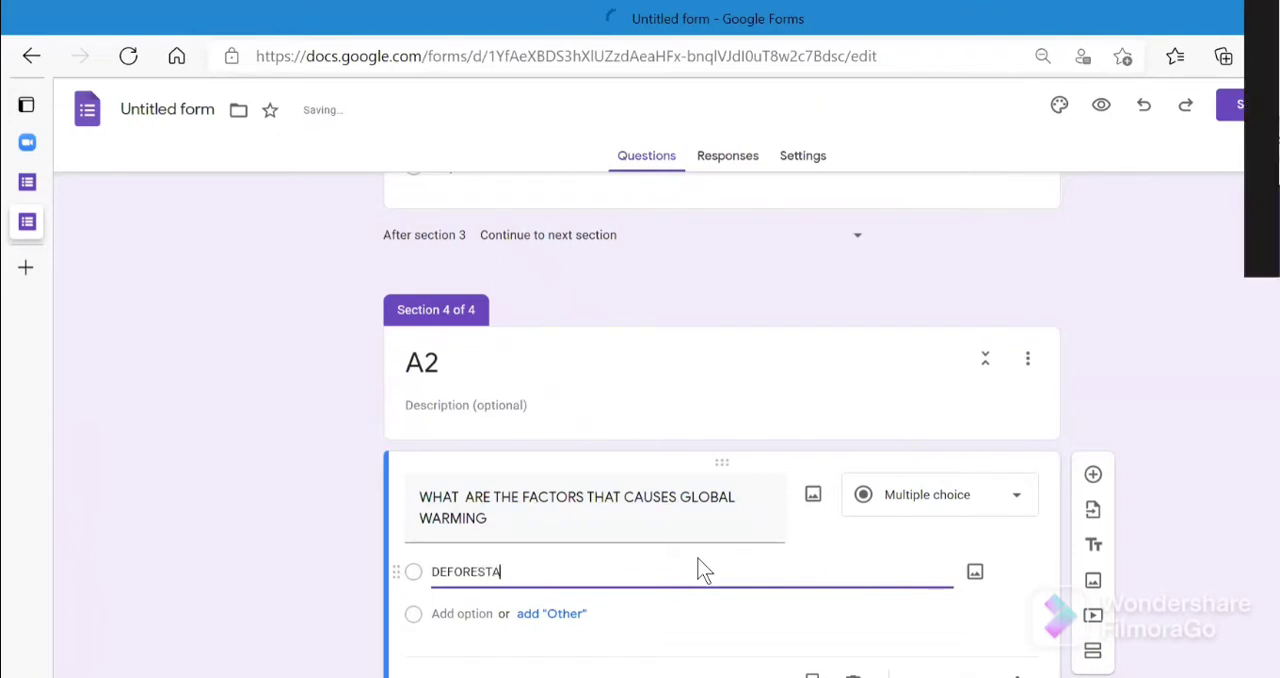
{"action": "type", "text": "TION"}
{"action": "key", "text": "Return"}
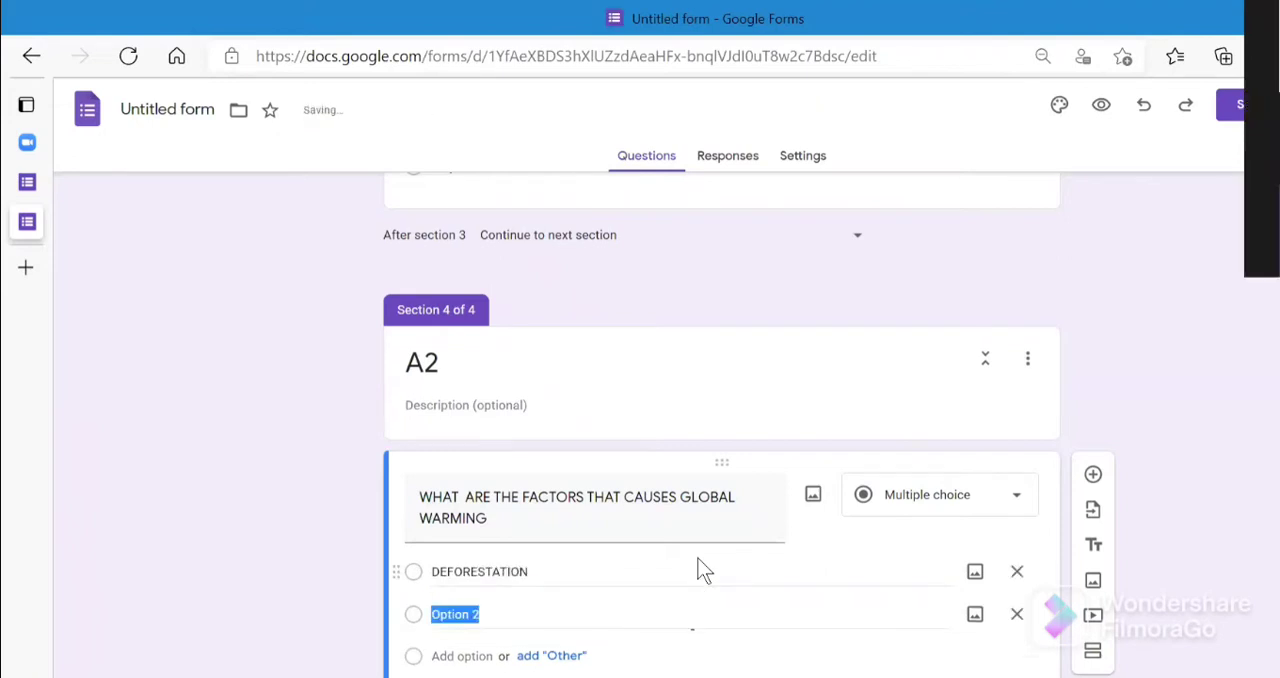
- Set the second option of the global warming factors question to "AIR POLLUTION"
{"action": "key", "text": "BackSpace"}
{"action": "type", "text": "AG"}
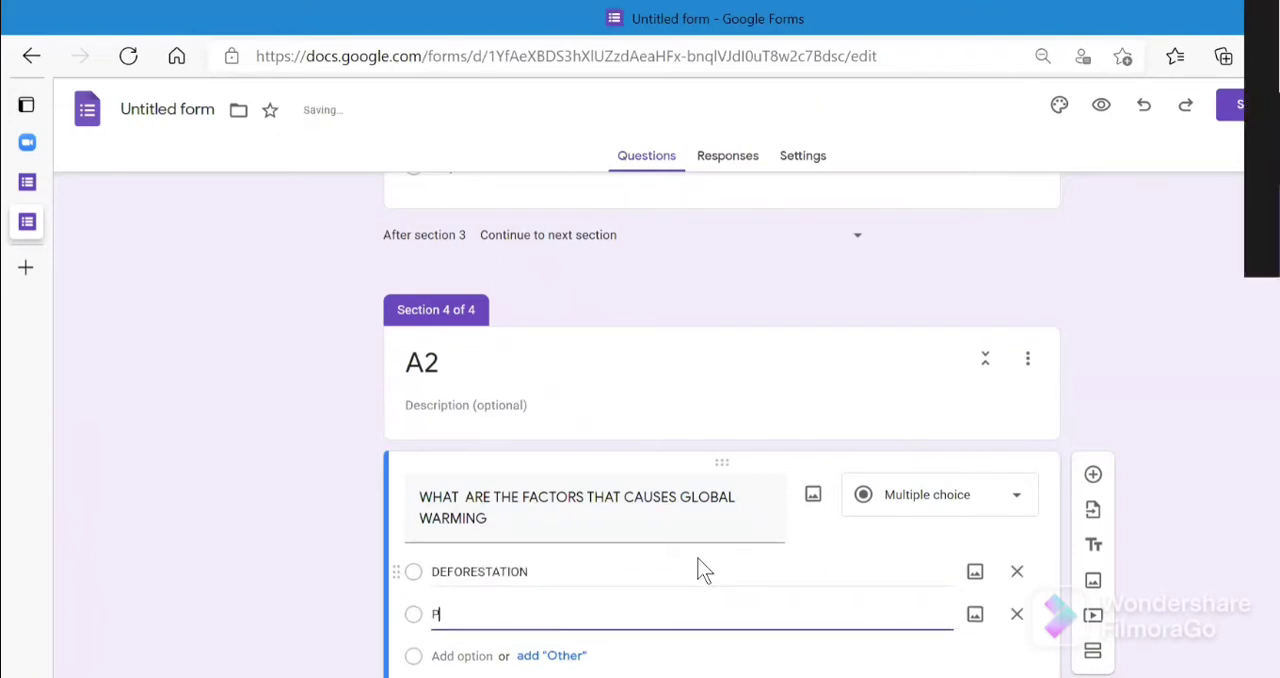
{"action": "key", "text": "BackSpace"}
{"action": "key", "text": "BackSpace"}
{"action": "type", "text": "AIR"}
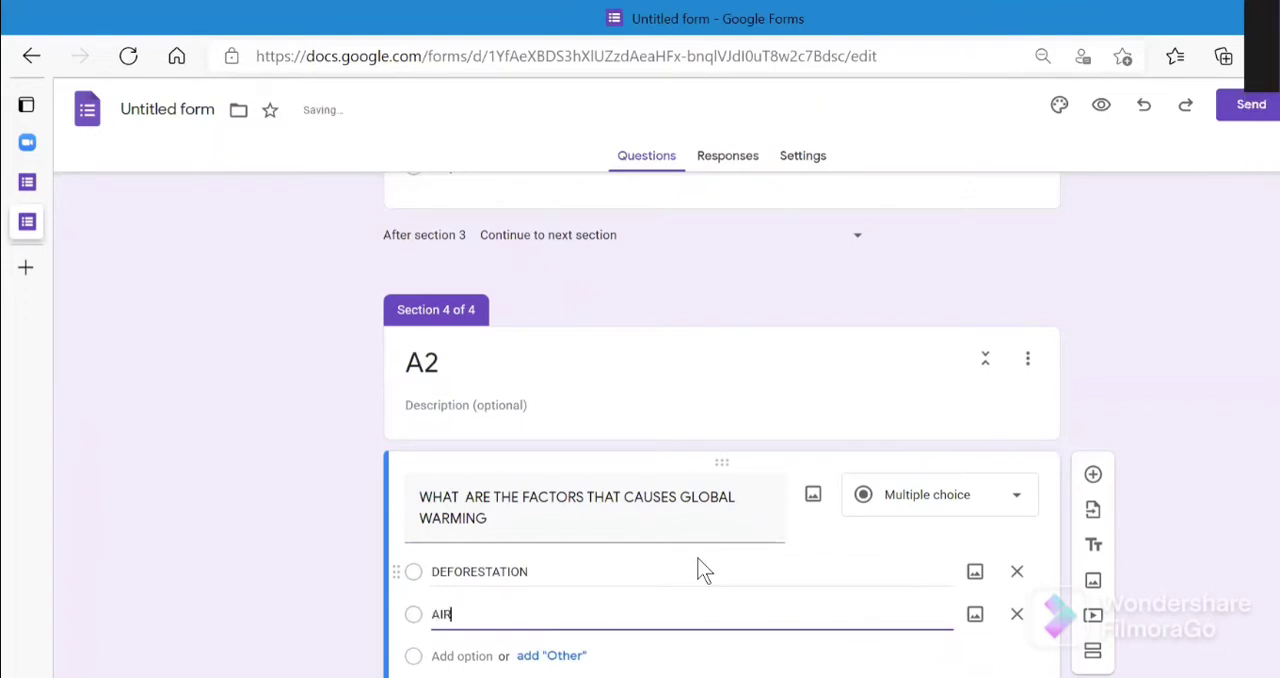
{"action": "type", "text": " POLLUTION"}
- Add "WATER POLLUTION" as the third option of the global warming factors question
{"action": "key", "text": "Return"}
{"action": "type", "text": "WATER POLLU"}
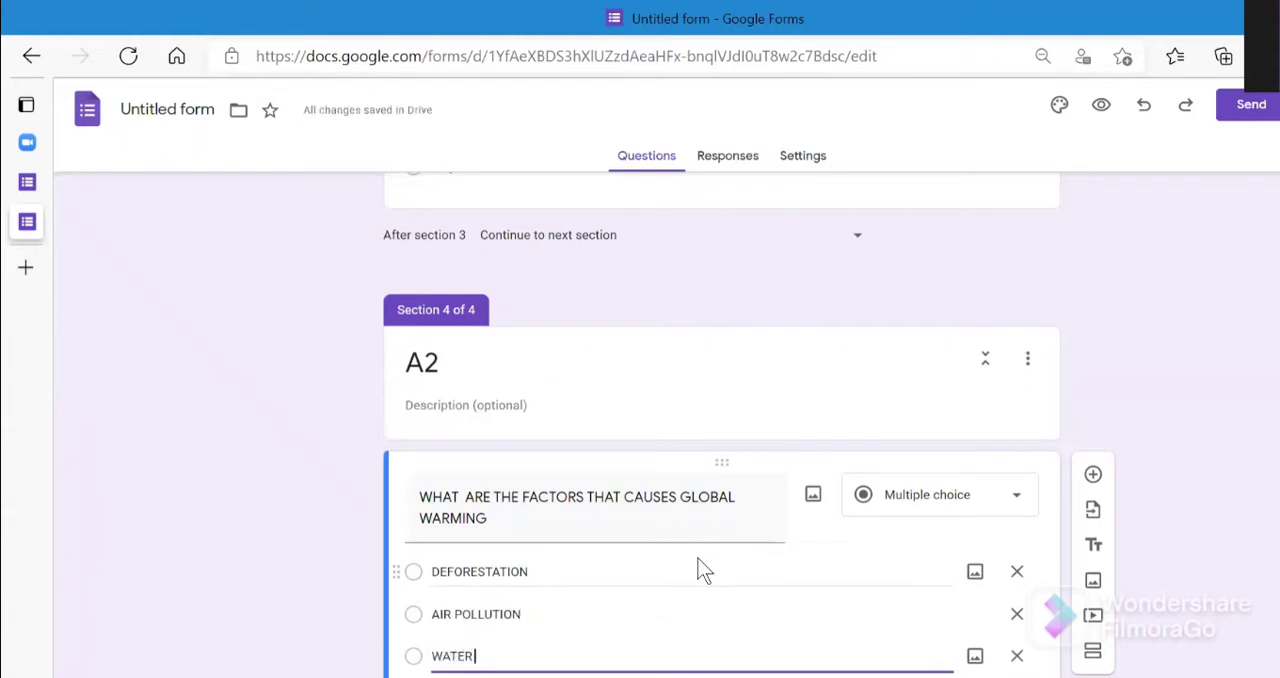
{"action": "type", "text": "TION"}
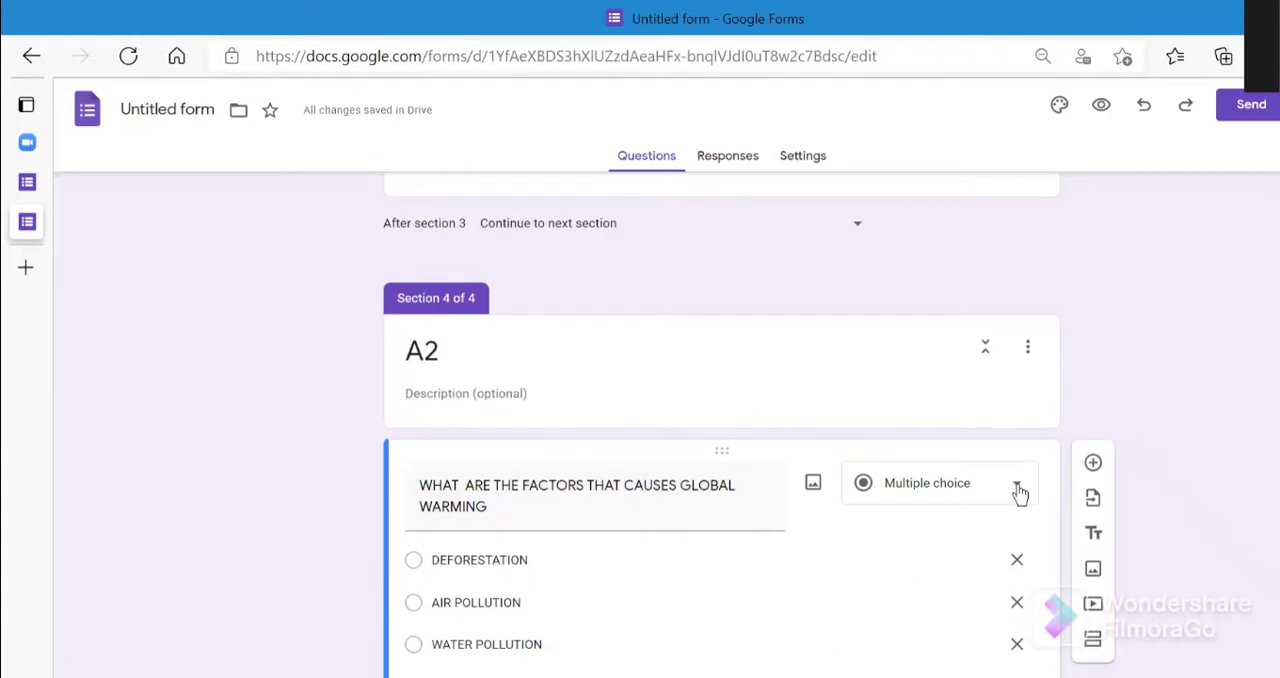
- Change the global warming factors question to Checkboxes and make it required
{"action": "left_click", "coordinate": [1019, 493]}
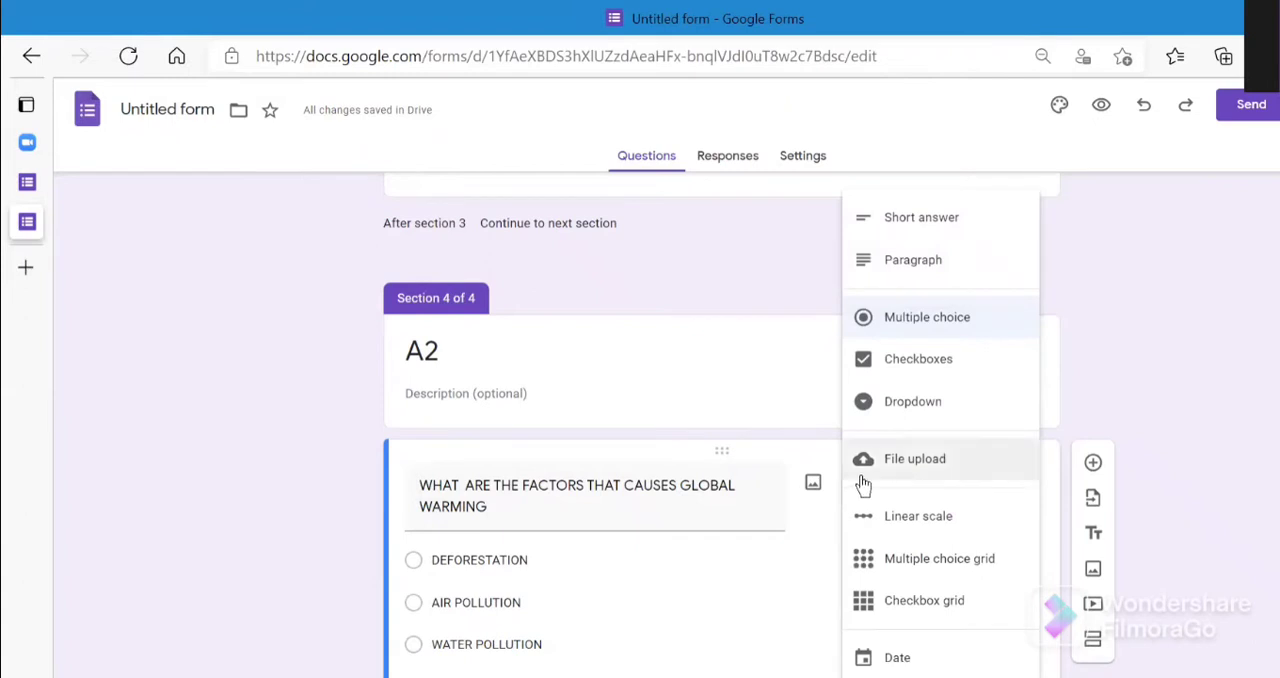
{"action": "left_click", "coordinate": [757, 636]}
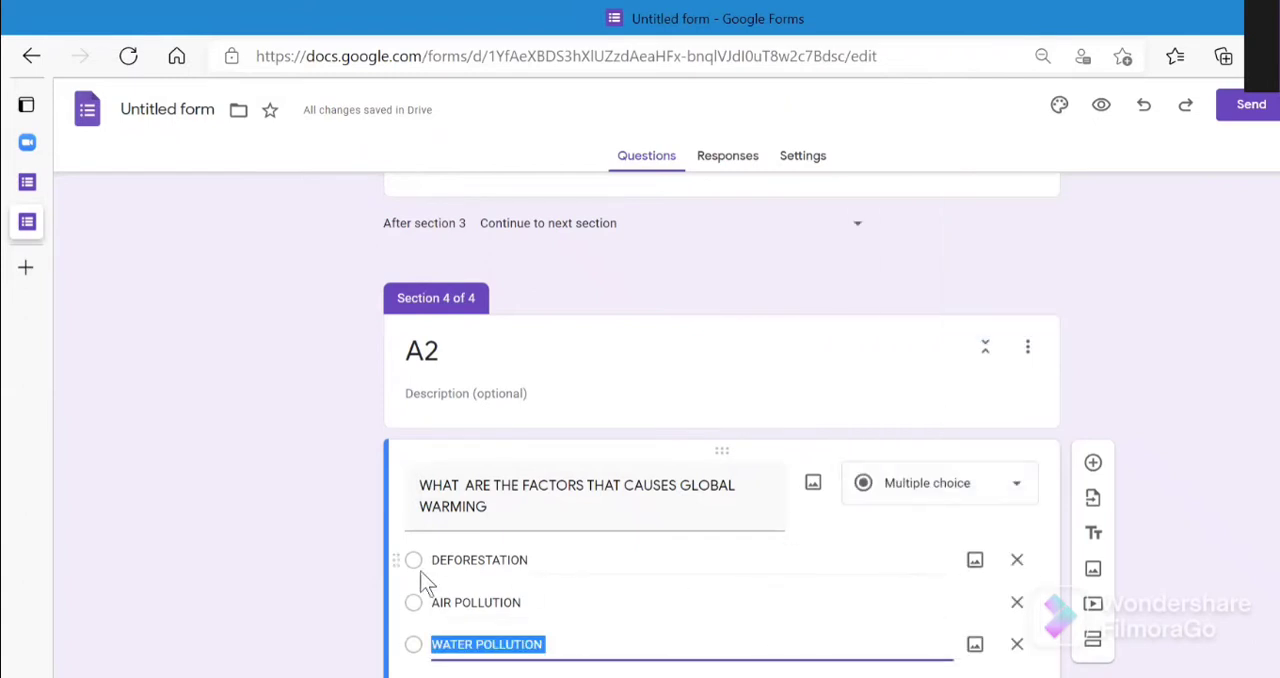
{"action": "left_click", "coordinate": [1000, 486]}
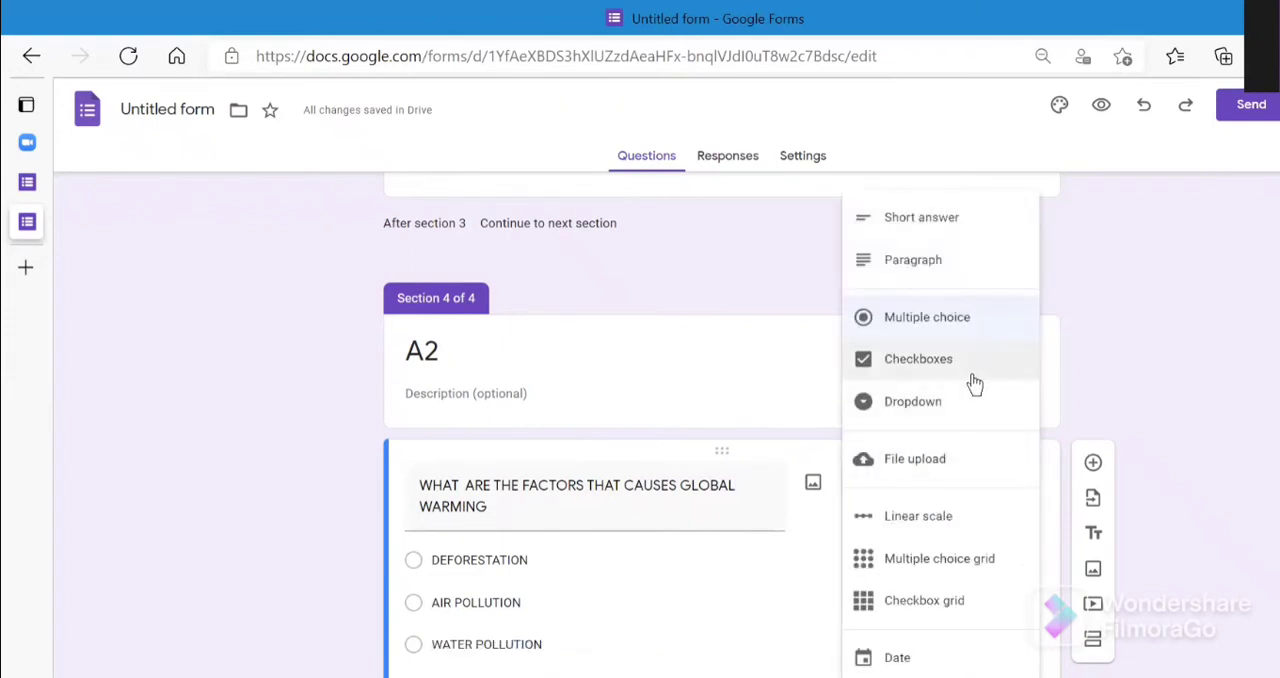
{"action": "left_click", "coordinate": [955, 360]}
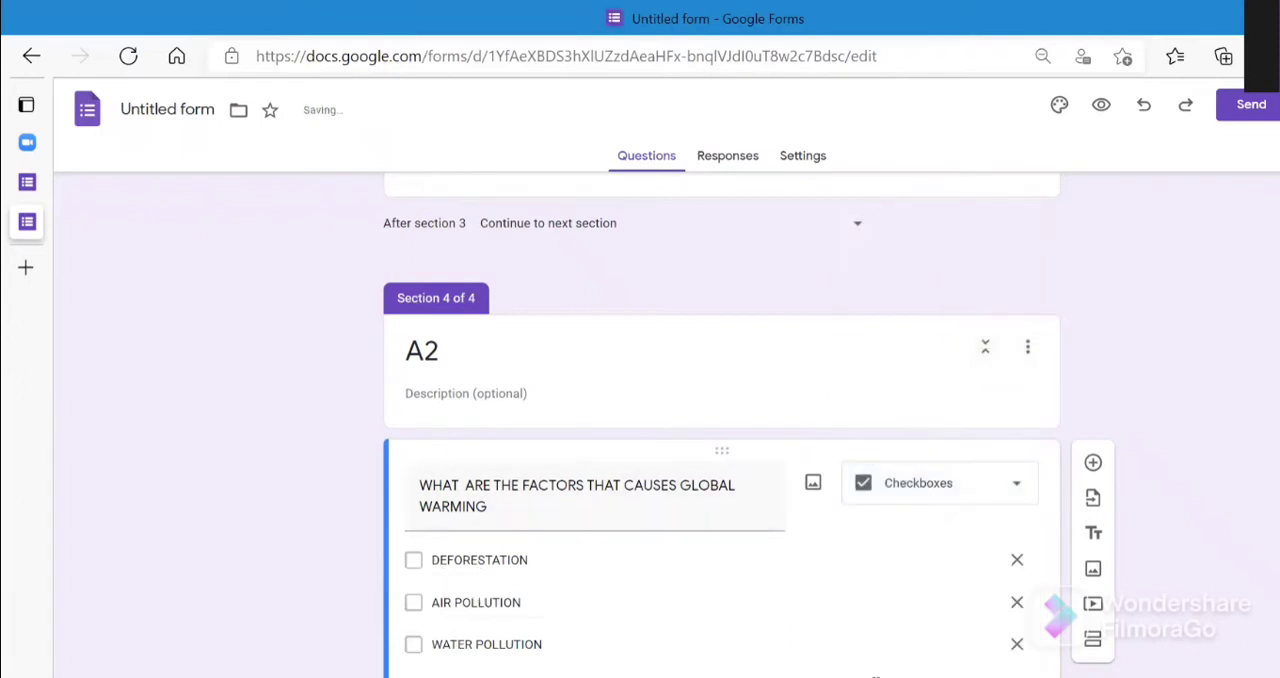
{"action": "scroll", "coordinate": [720, 420], "scroll_direction": "down", "scroll_amount": 2}
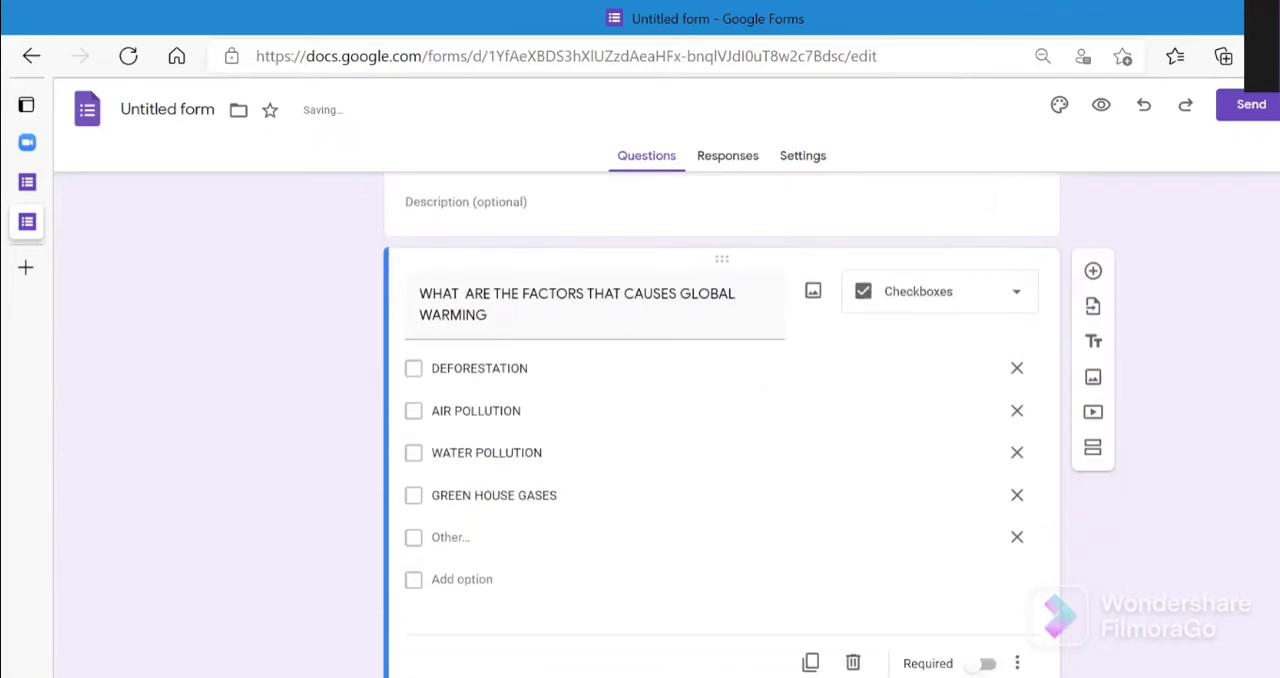
{"action": "left_click", "coordinate": [987, 663]}
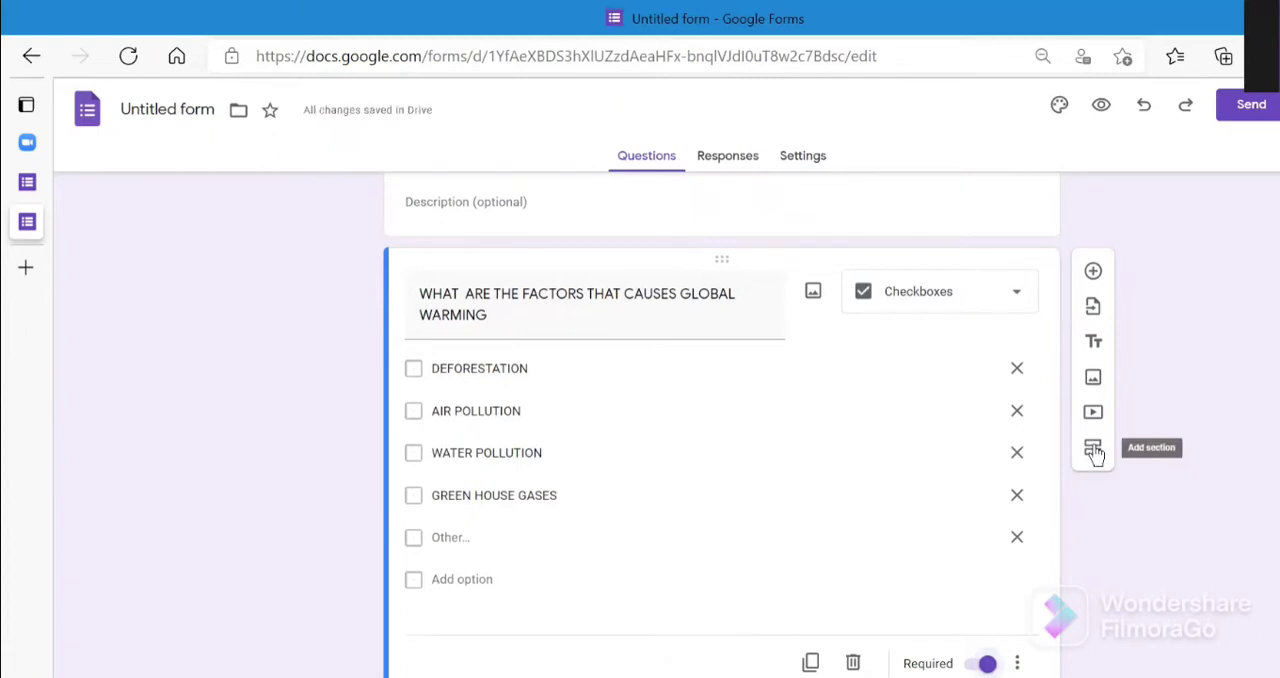
- Add a new question below the factors question reading "HOW DO YOU HELP IN REDUCING THE GLOBAL WARMING"
{"action": "left_click", "coordinate": [1093, 272]}
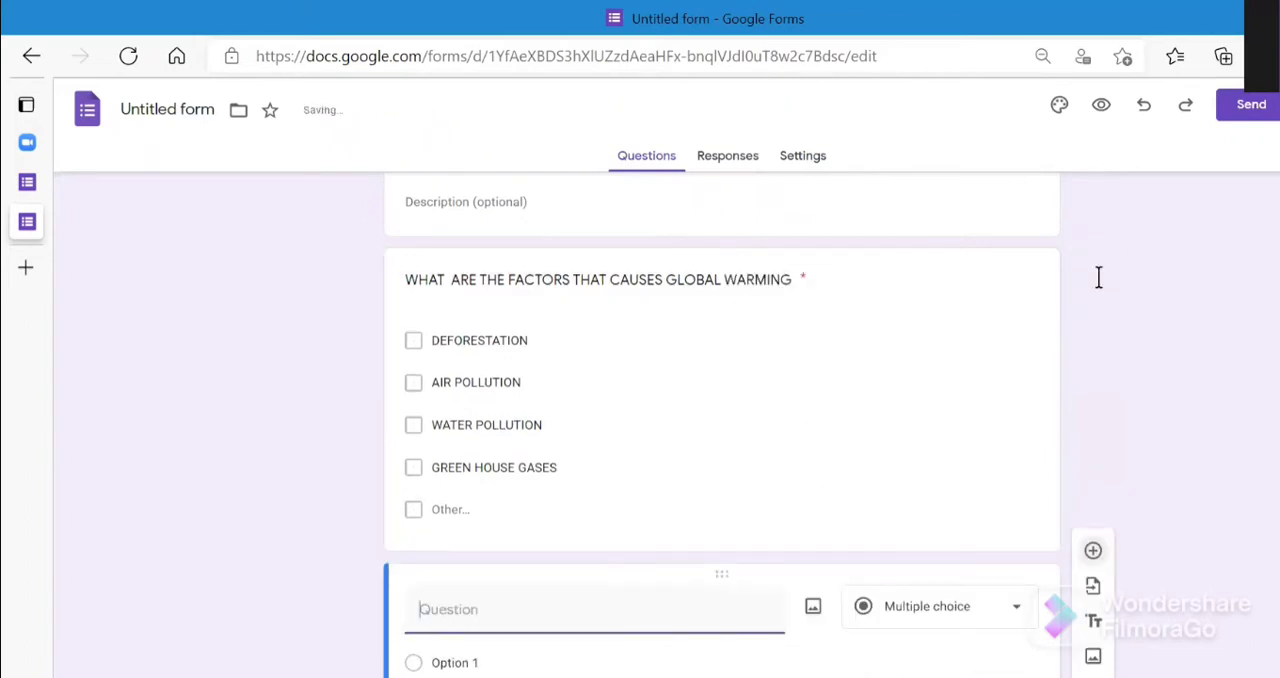
{"action": "type", "text": "H"}
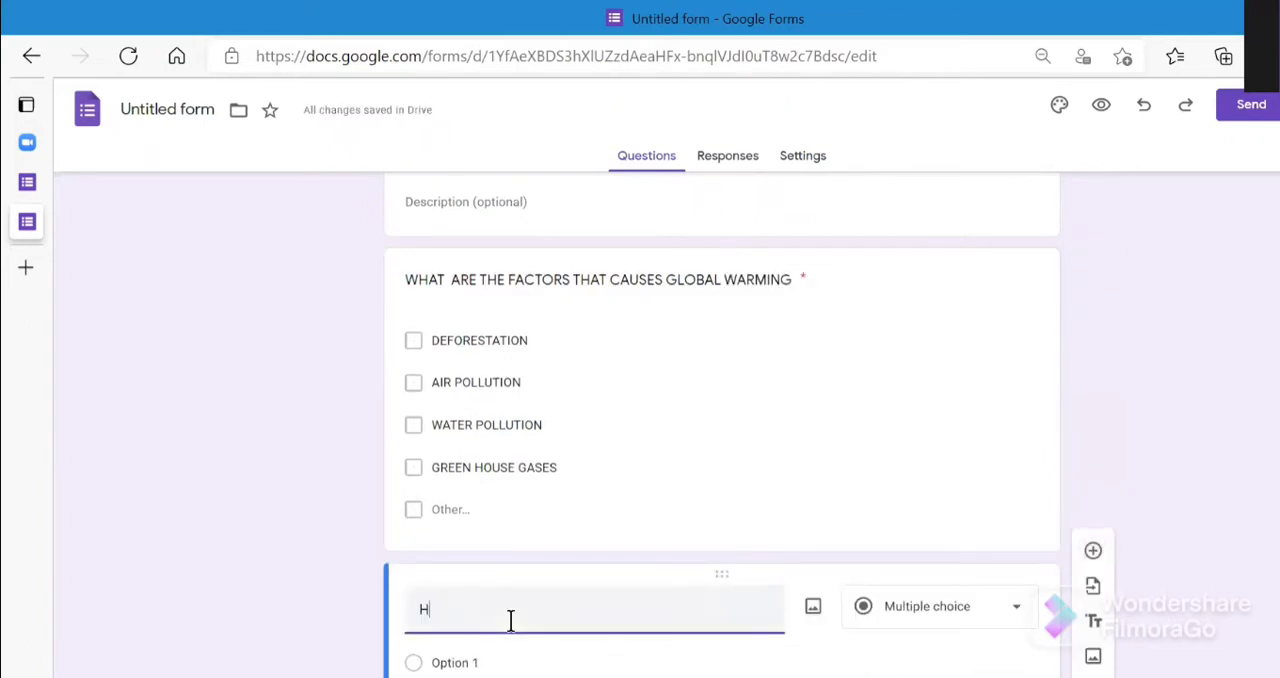
{"action": "type", "text": "OW "}
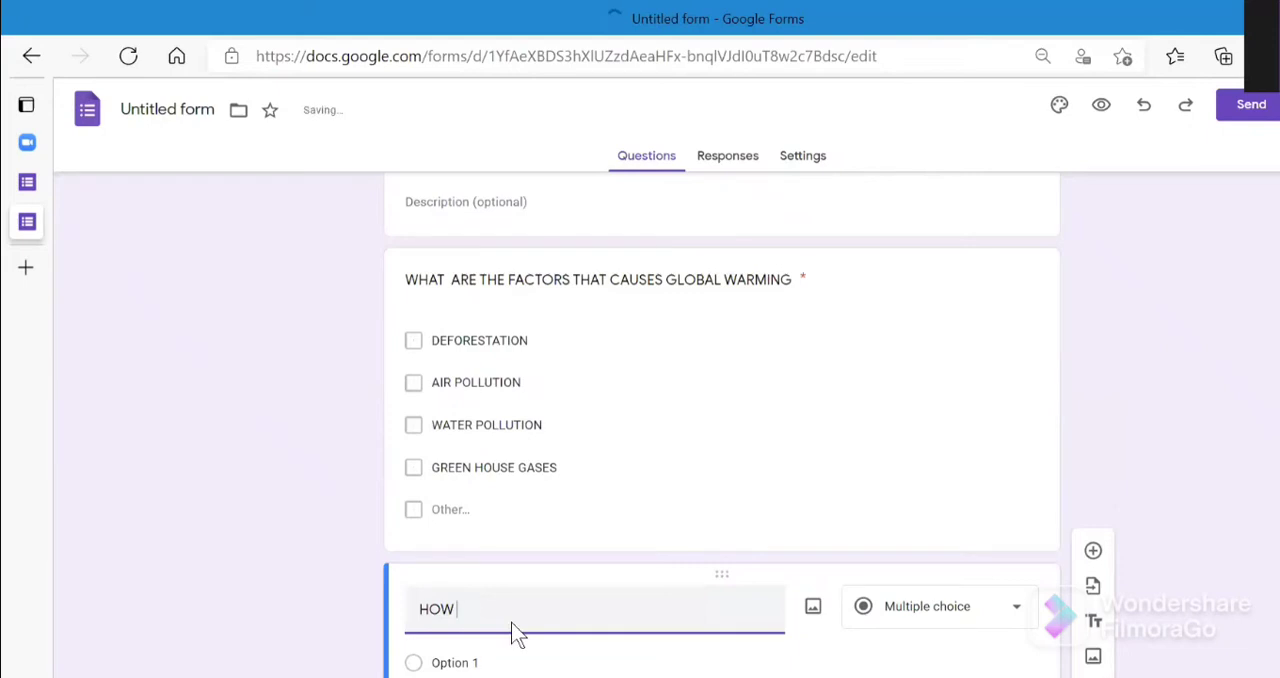
{"action": "type", "text": "DO YOU HE"}
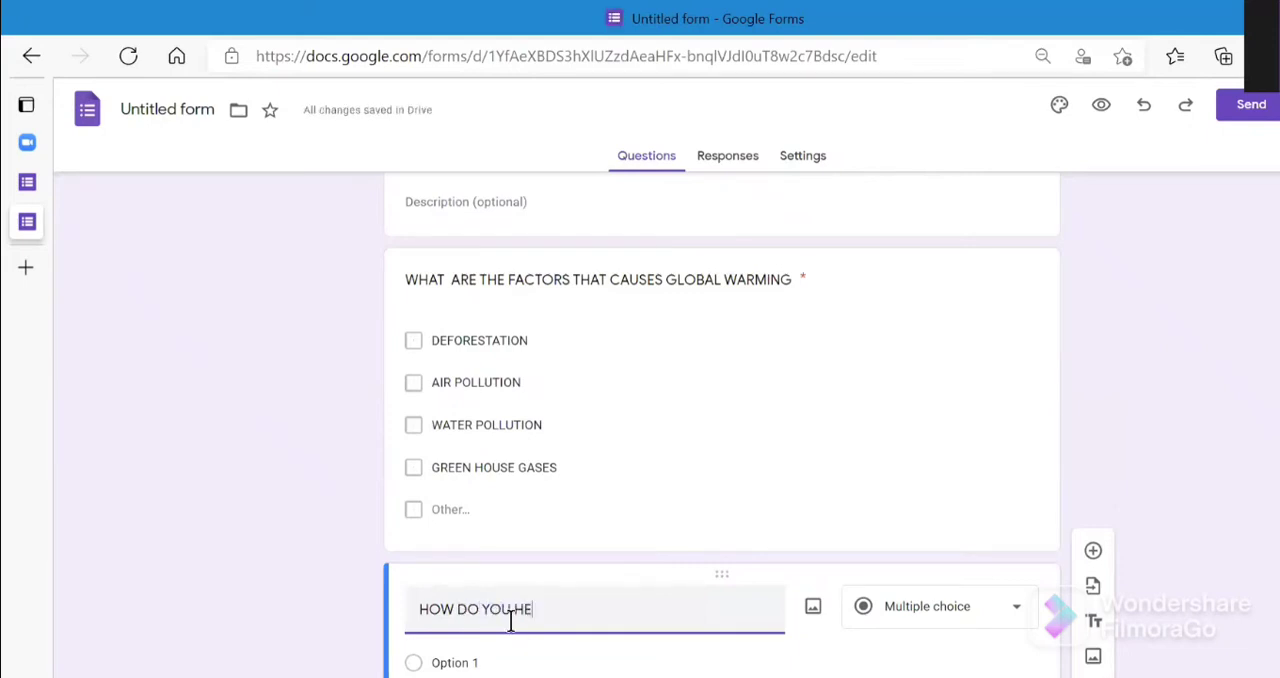
{"action": "type", "text": "LP IN"}
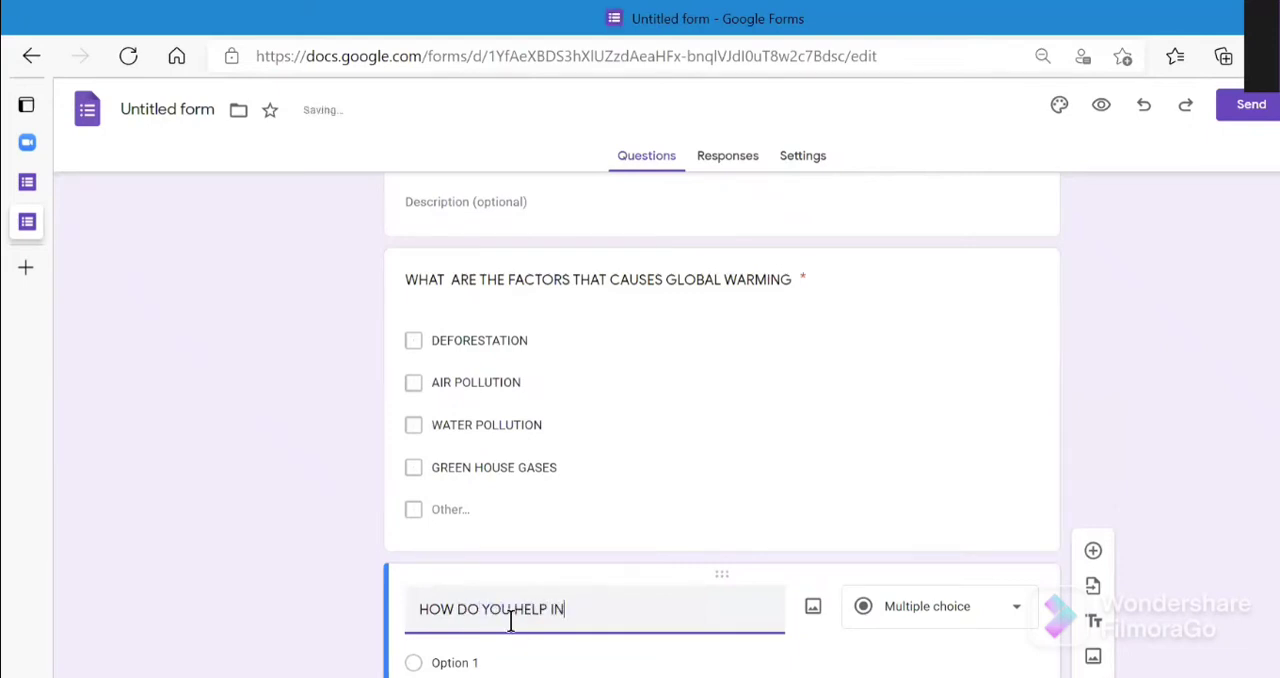
{"action": "type", "text": " REDUCING"}
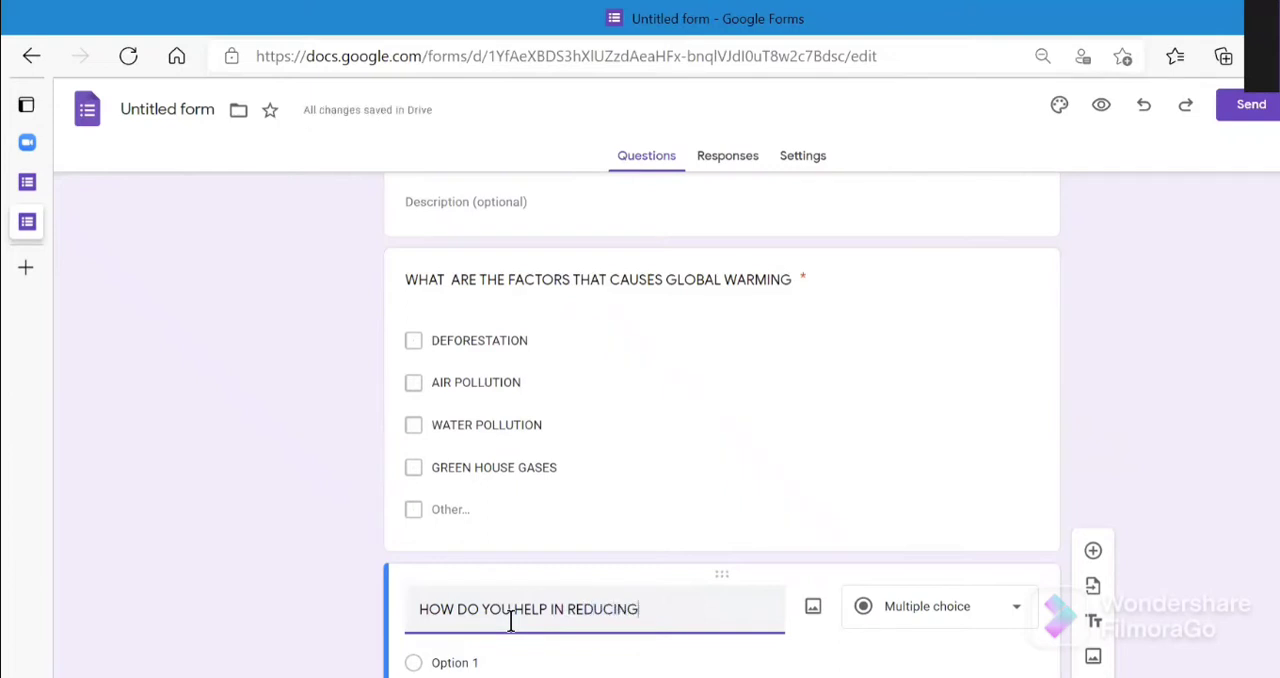
{"action": "type", "text": " THE GLOBAL"}
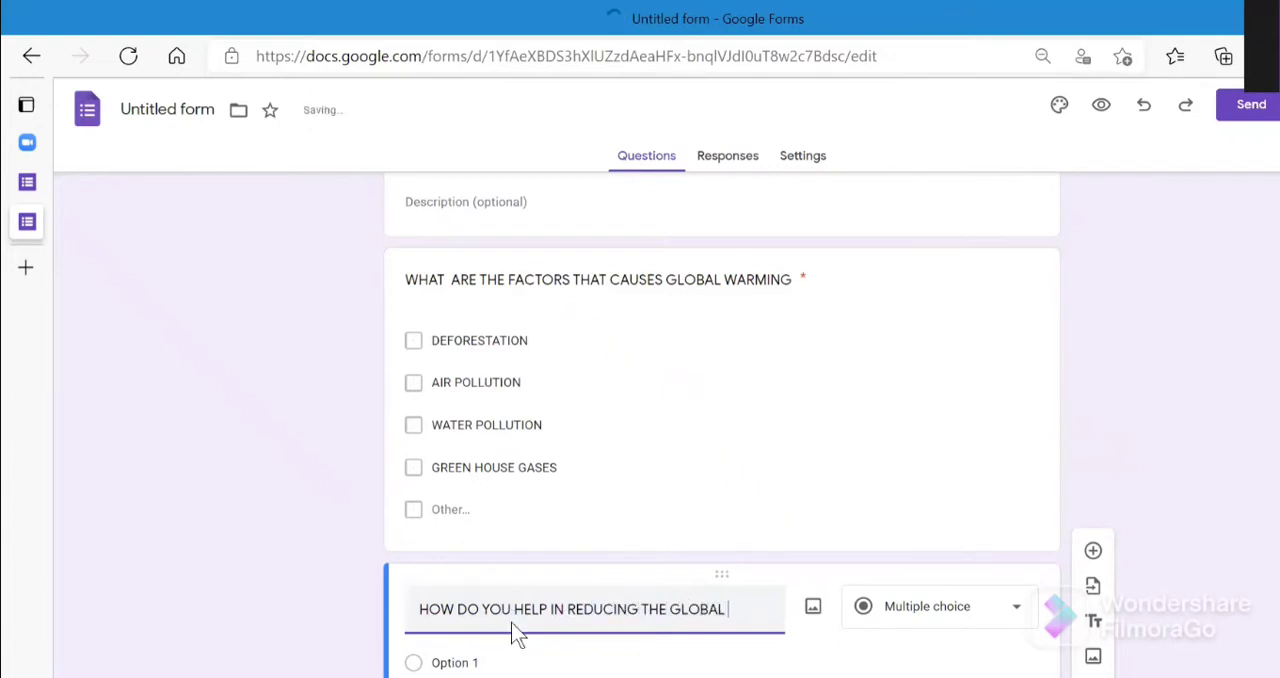
{"action": "type", "text": " WARMING"}
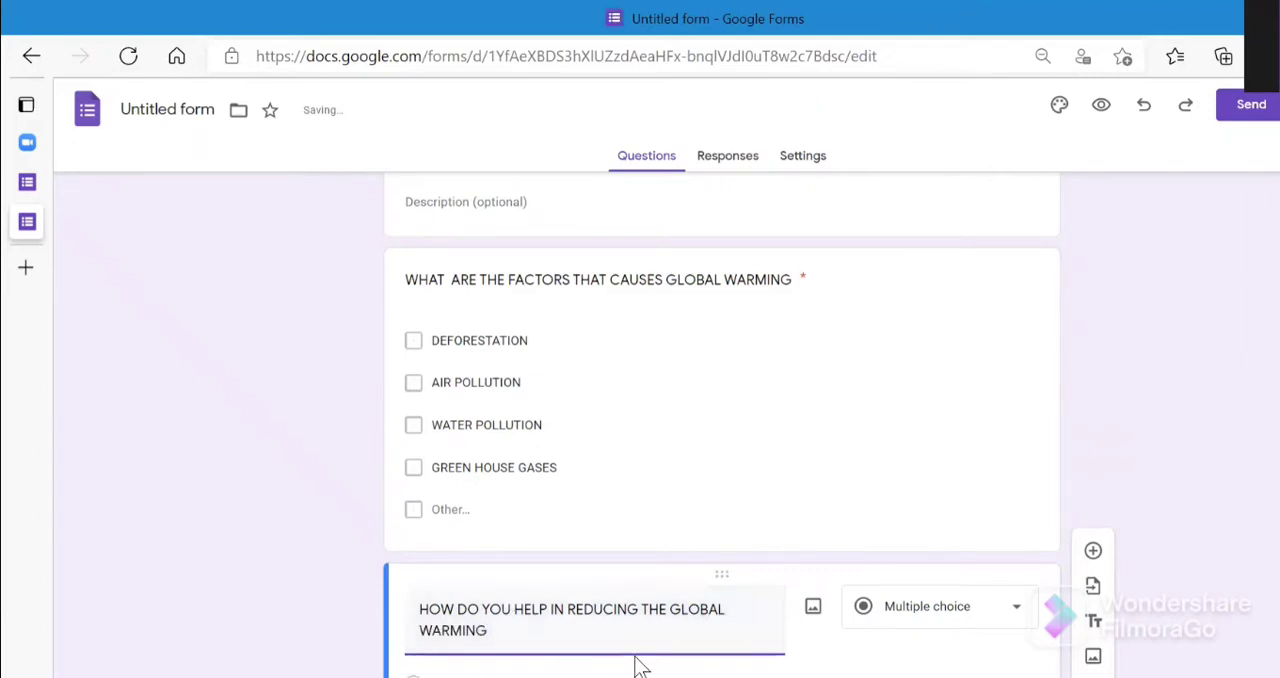
- Change the answer type of the question on reducing global warming to Short answer
{"action": "left_click", "coordinate": [987, 616]}
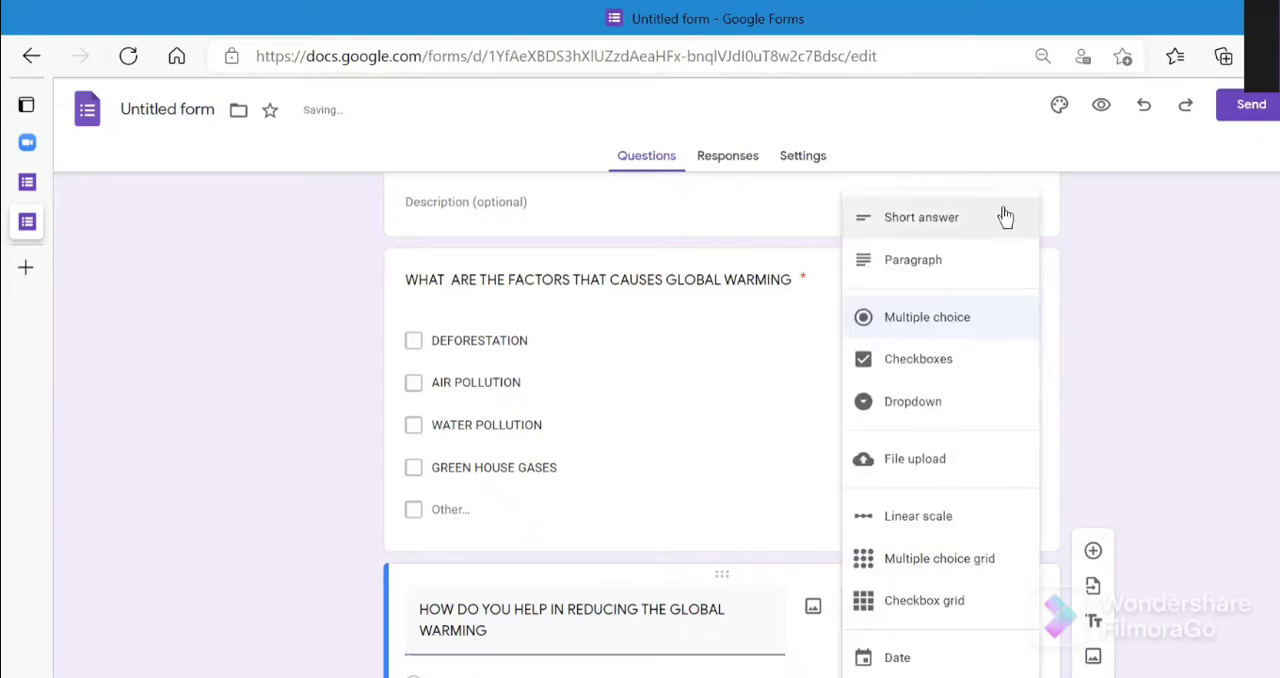
{"action": "left_click", "coordinate": [977, 234]}
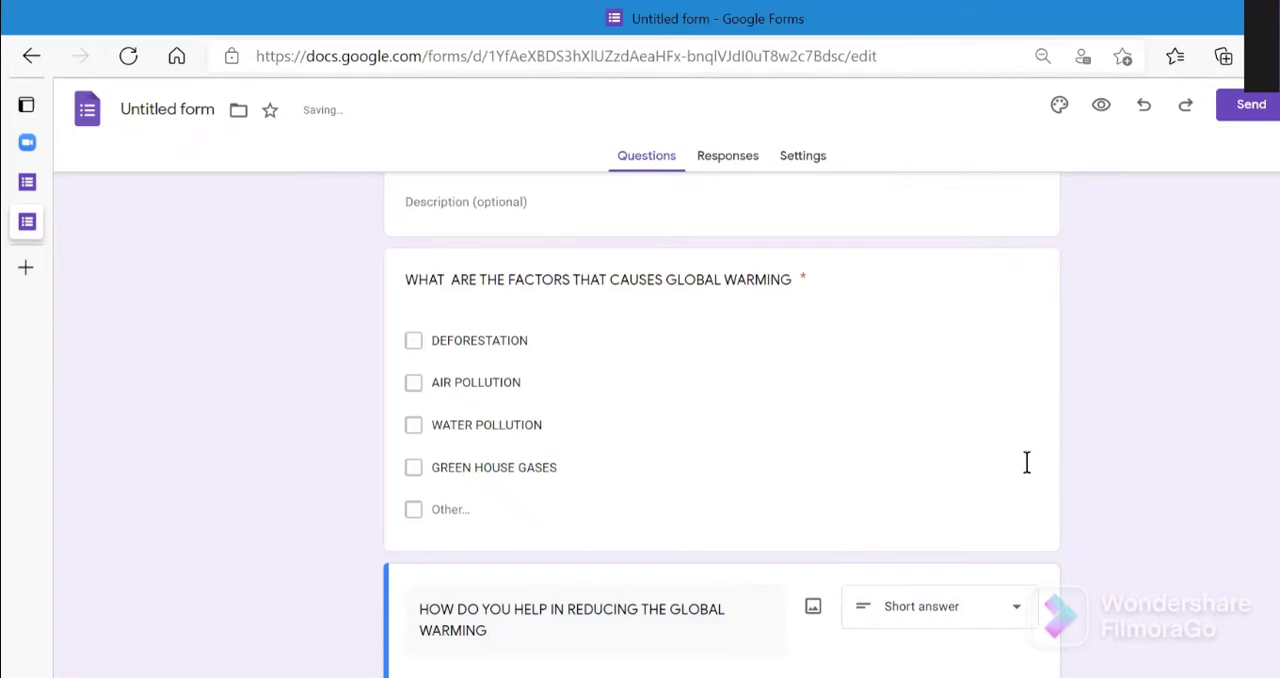
{"action": "left_click", "coordinate": [1007, 611]}
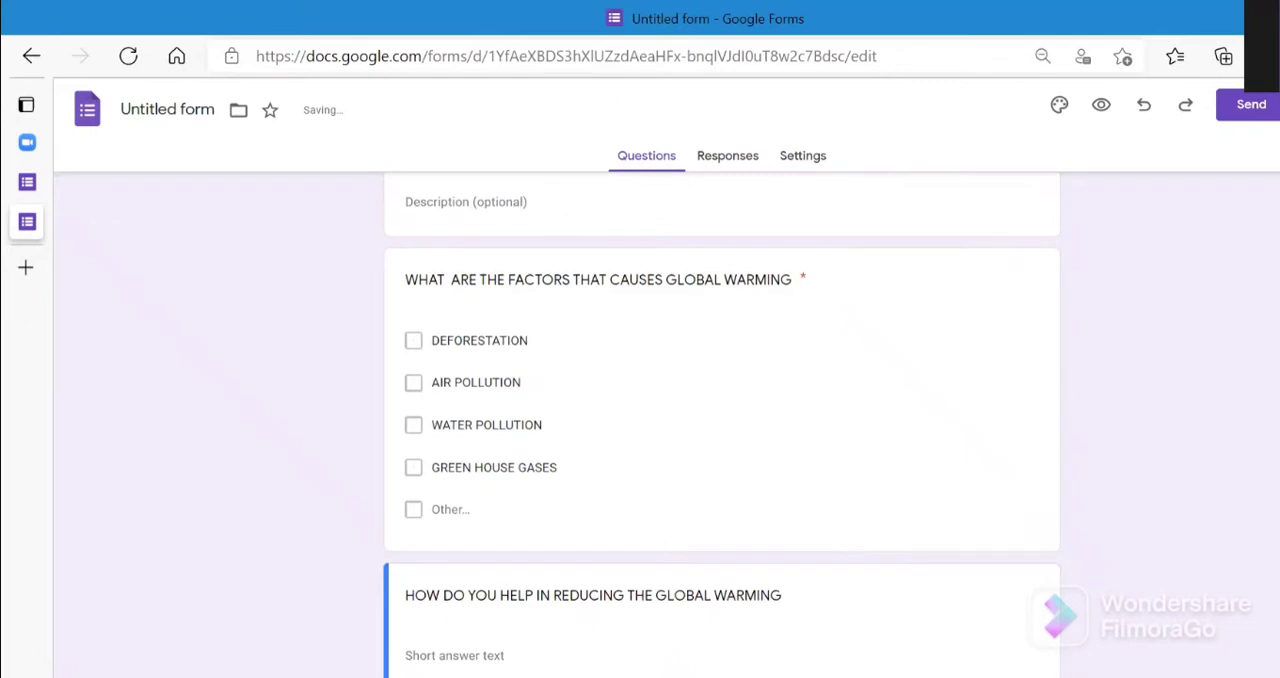
{"action": "scroll", "coordinate": [920, 663], "scroll_direction": "down", "scroll_amount": 1}
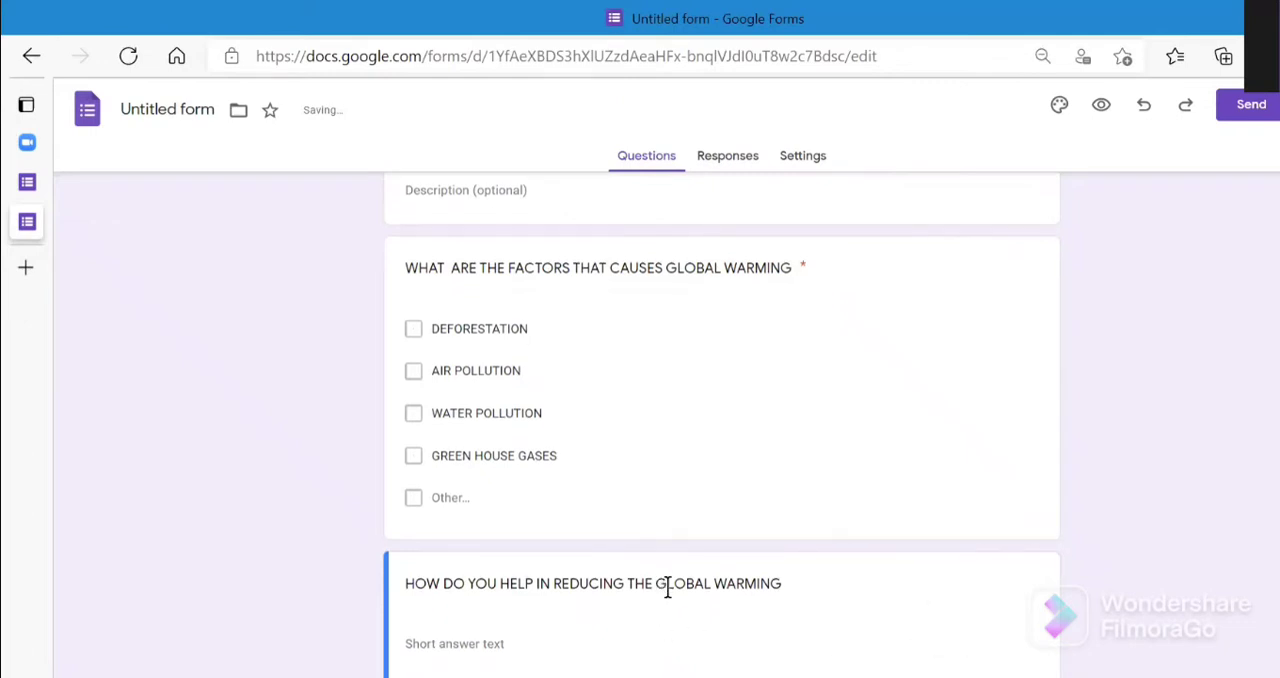
{"action": "left_click", "coordinate": [984, 416]}
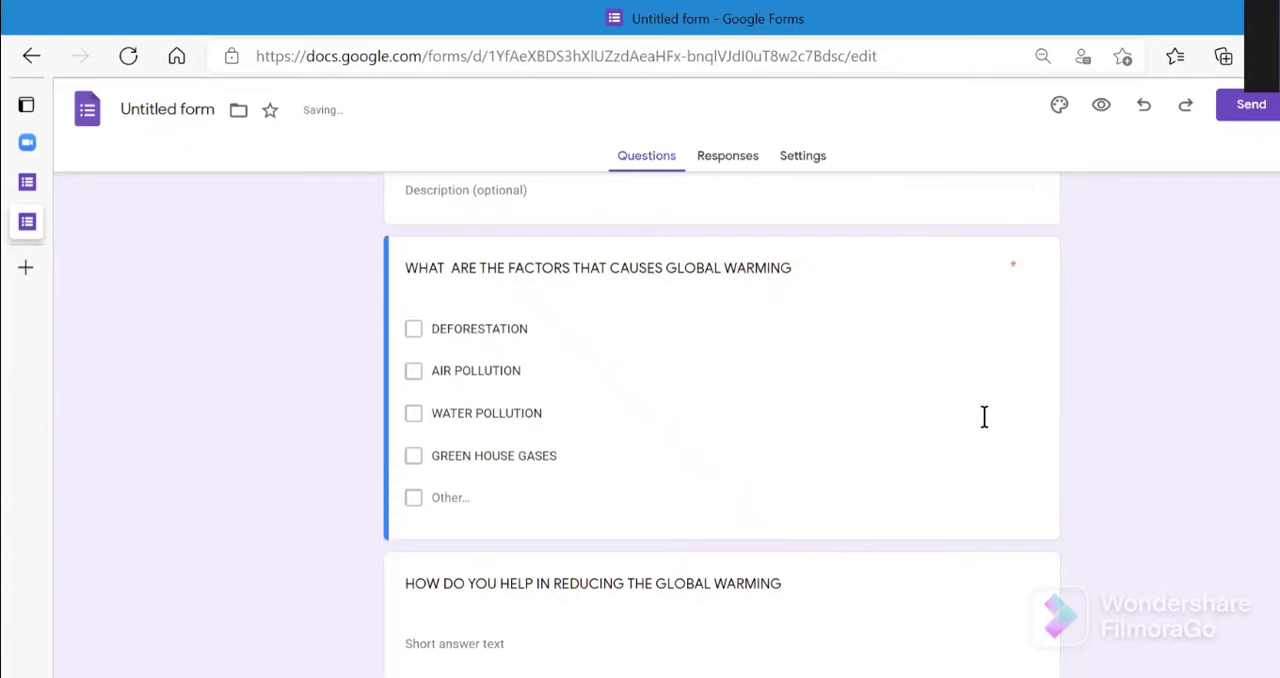
- Try to preview the form, then return to the editor and close the preview
{"action": "left_click", "coordinate": [1102, 108]}
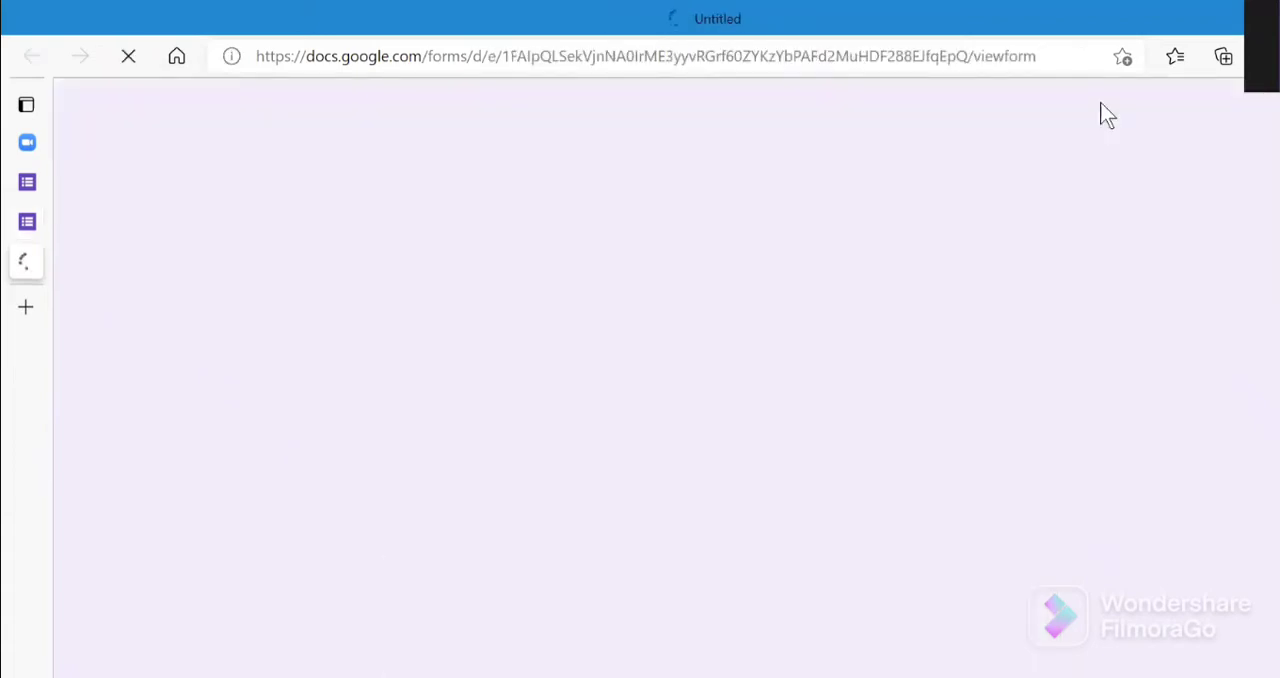
{"action": "left_click", "coordinate": [43, 218]}
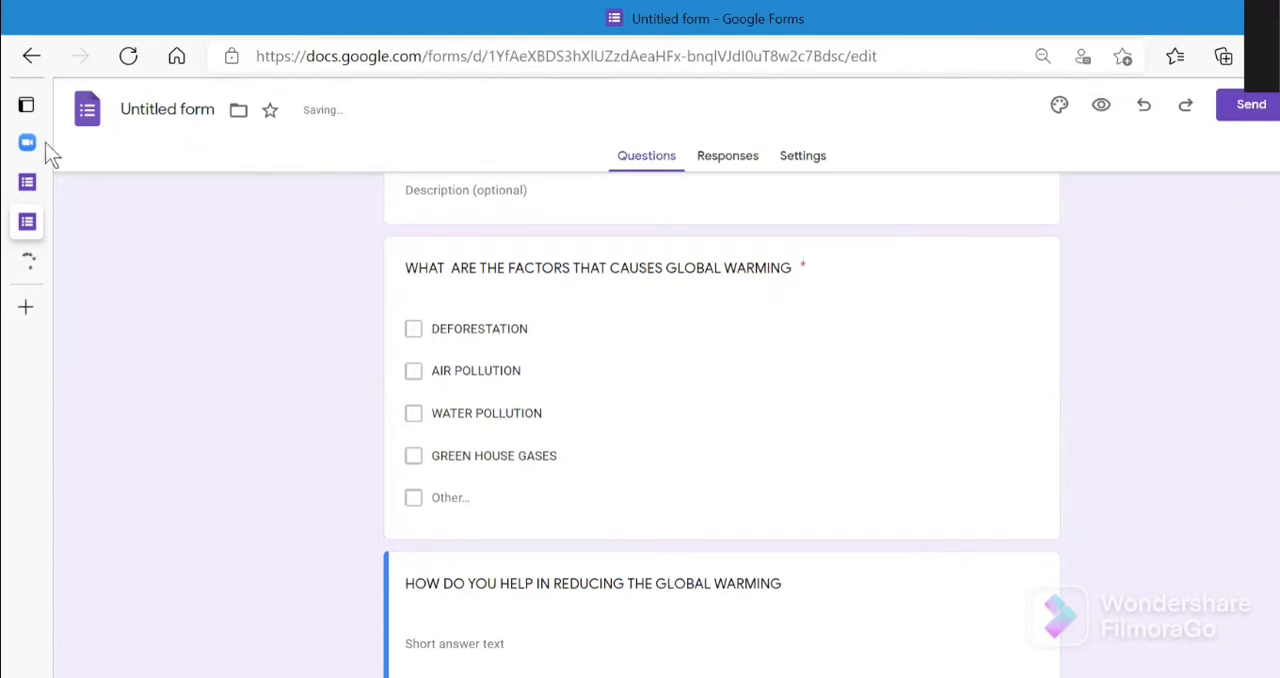
{"action": "mouse_move", "coordinate": [45, 142]}
{"action": "left_click", "coordinate": [245, 266]}
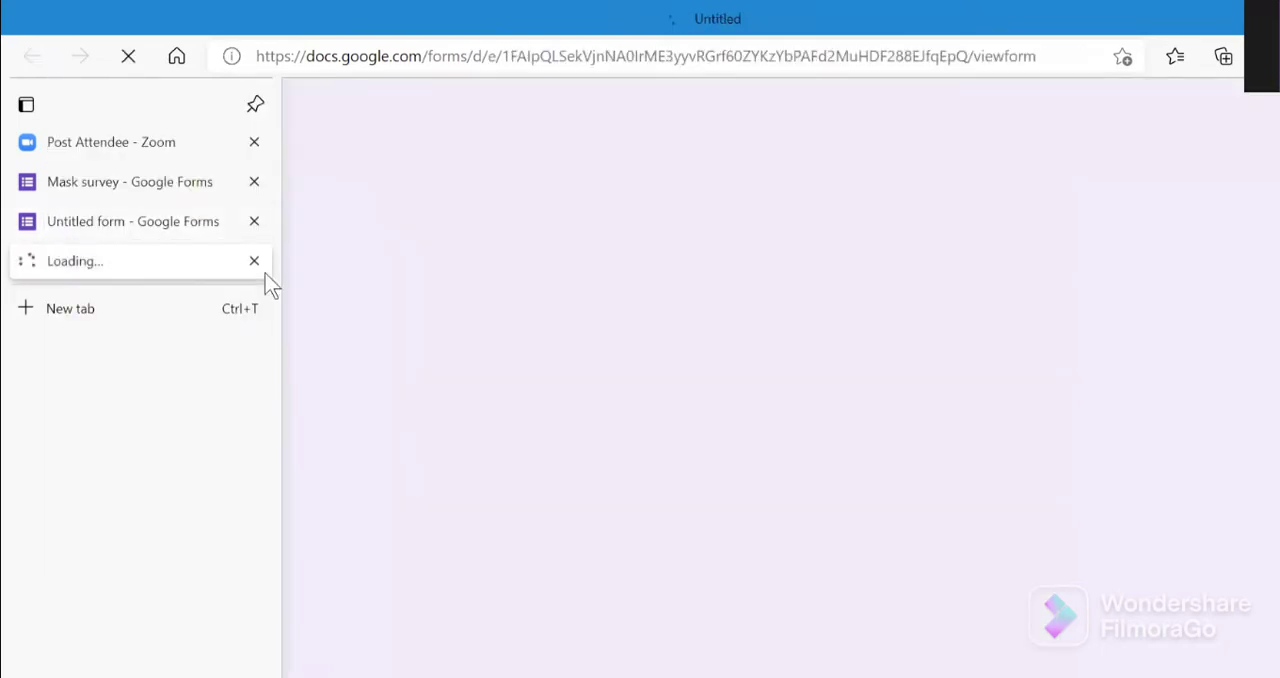
{"action": "left_click", "coordinate": [195, 228]}
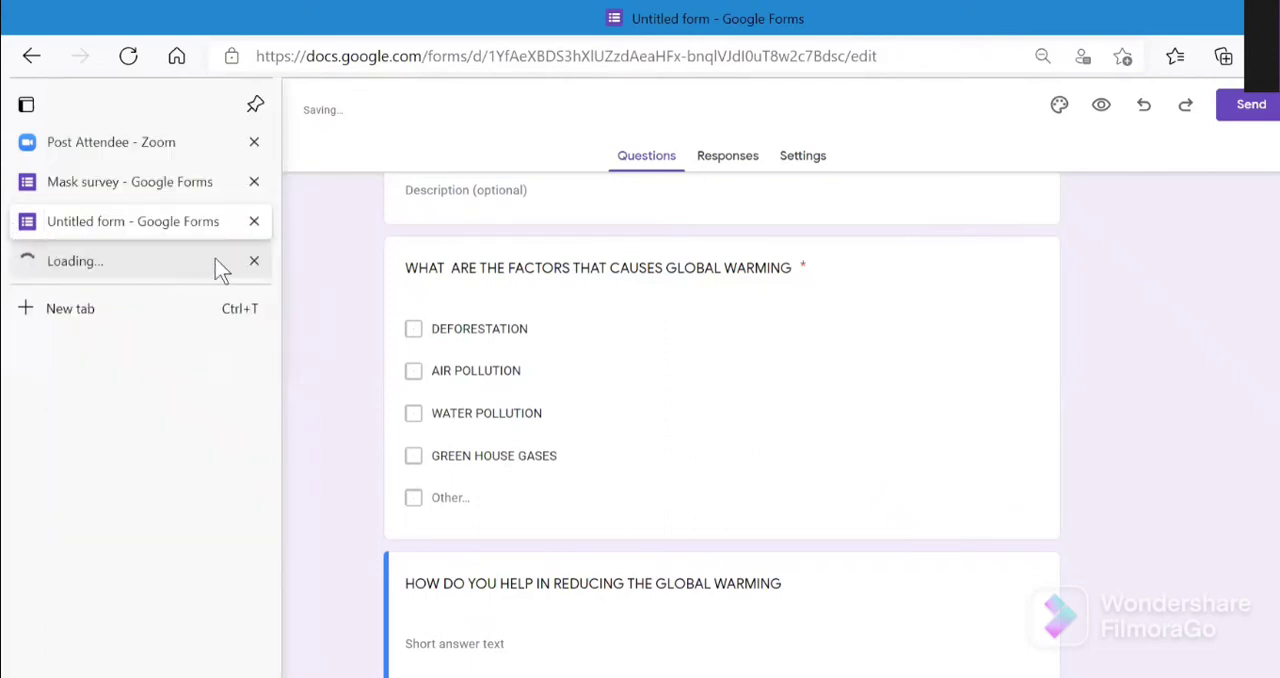
{"action": "left_click", "coordinate": [254, 260]}
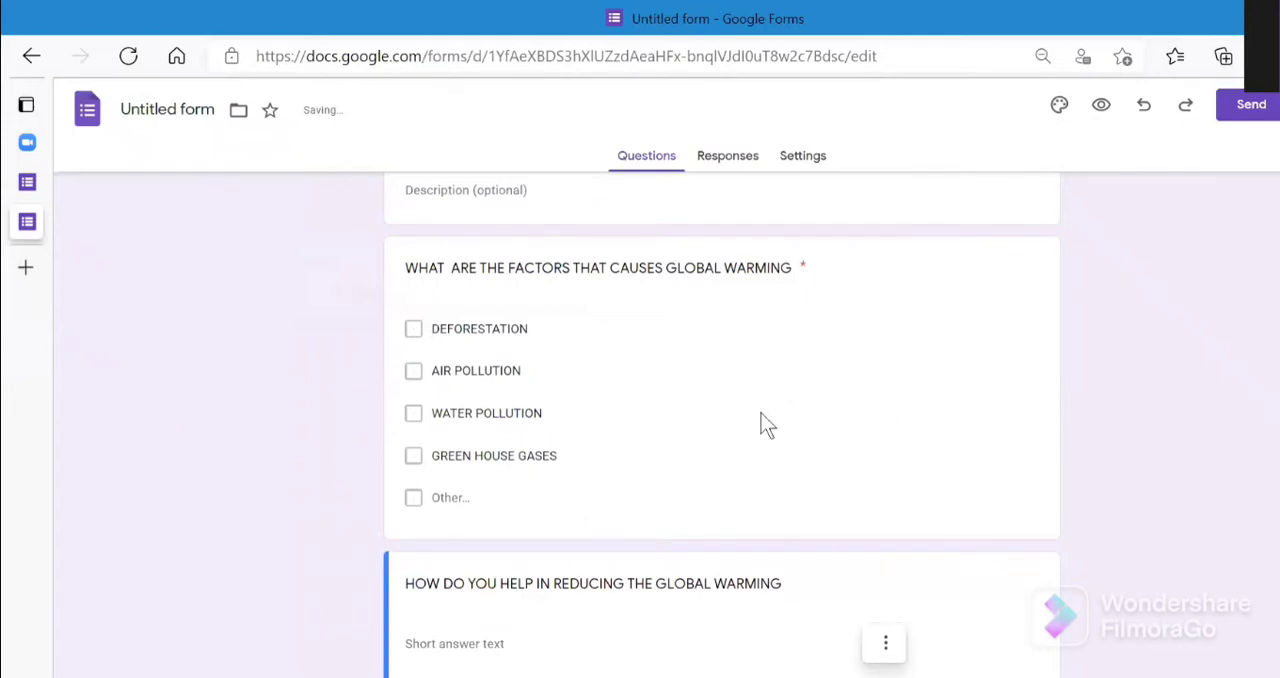
{"action": "scroll", "coordinate": [761, 413], "scroll_direction": "down", "scroll_amount": 5}
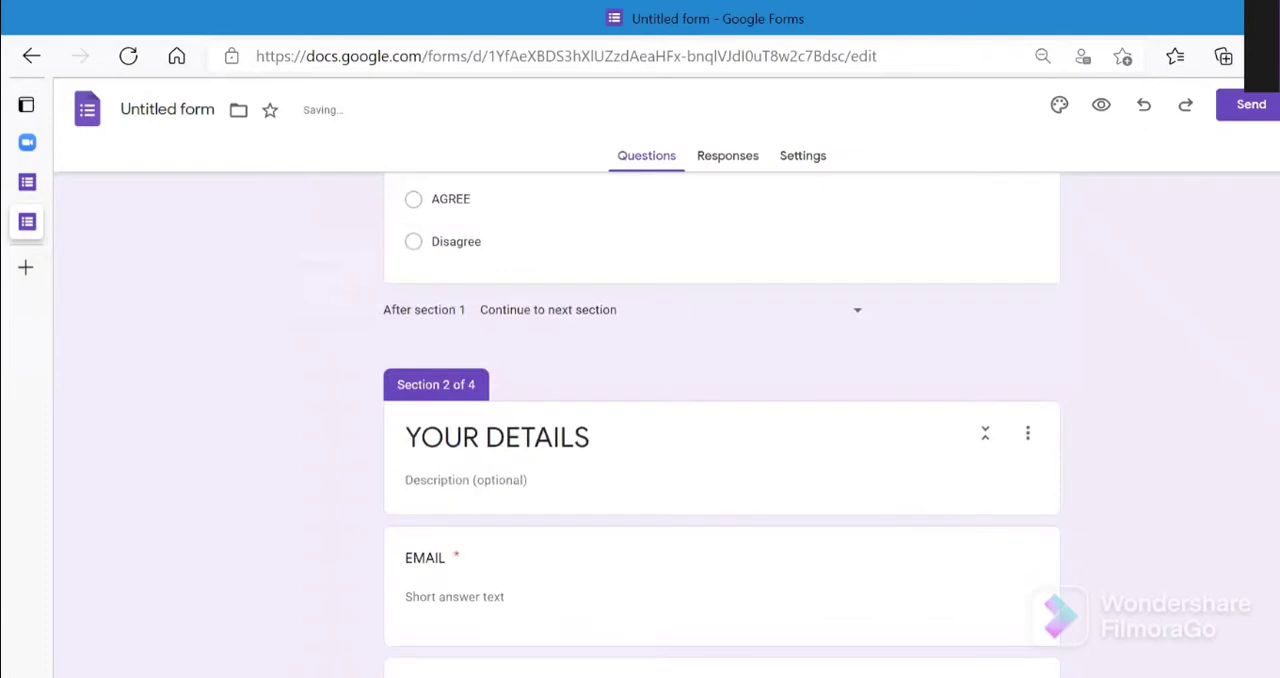
{"action": "left_click", "coordinate": [807, 568]}
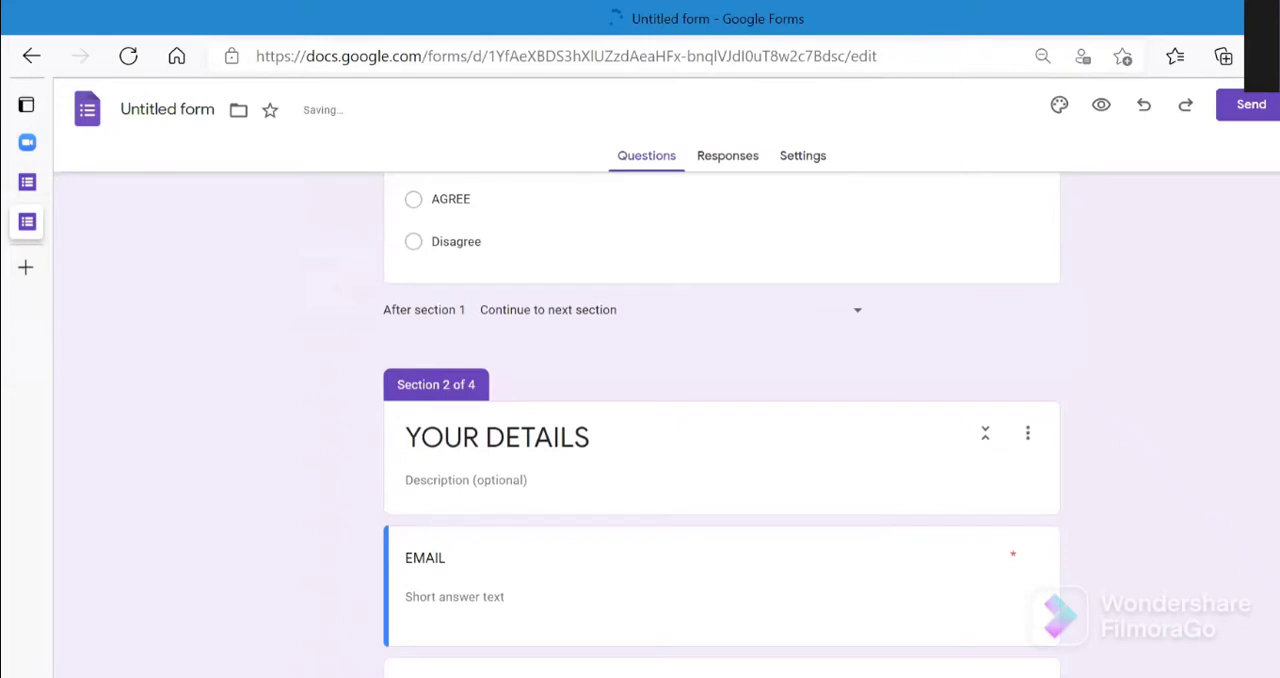
{"action": "left_click", "coordinate": [973, 578]}
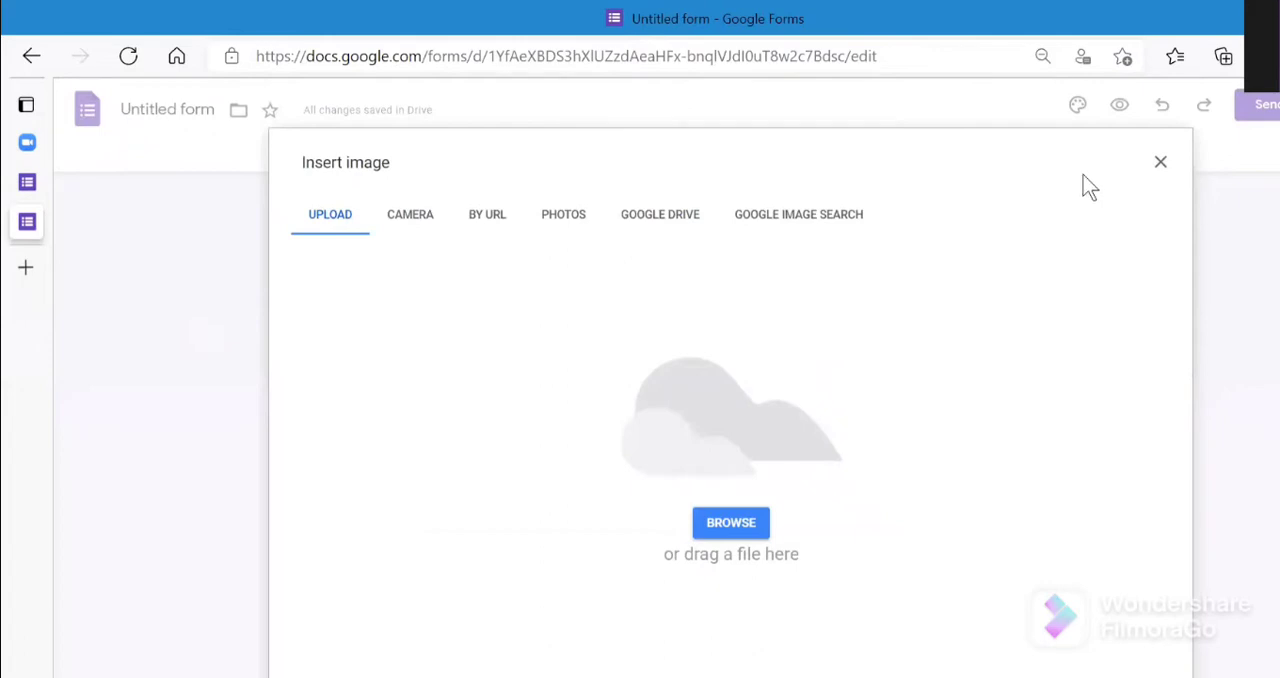
{"action": "left_click", "coordinate": [1160, 162]}
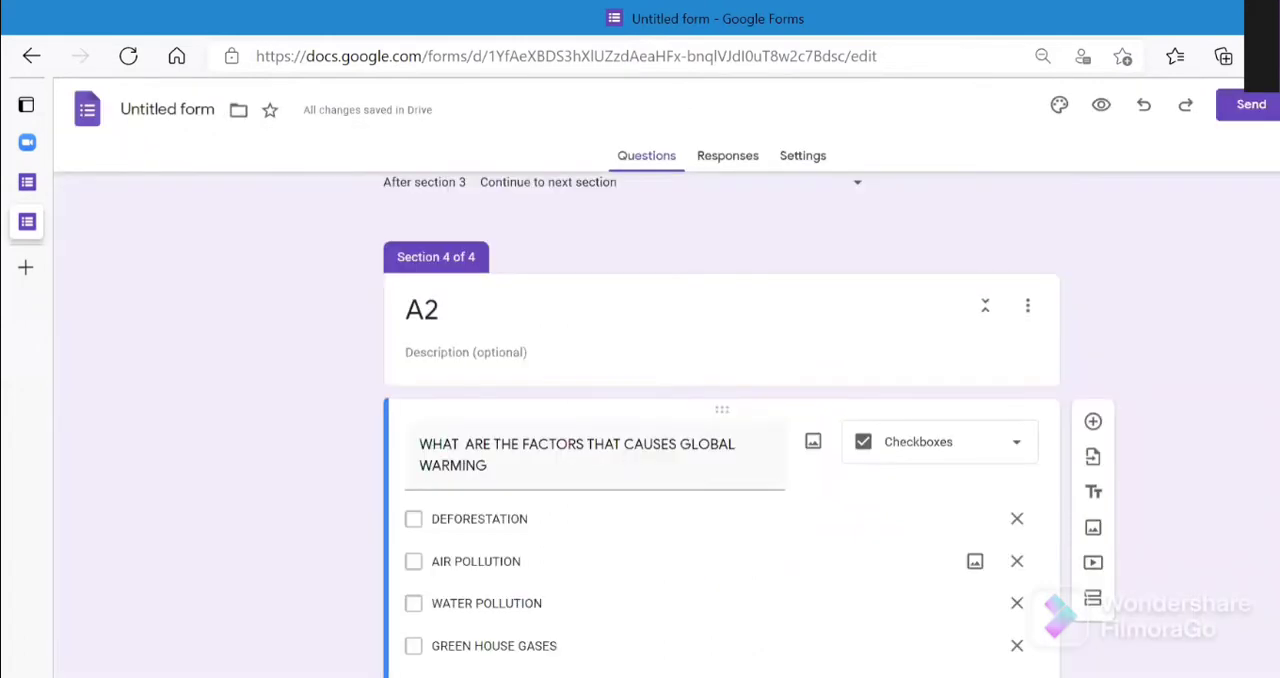
- Change the answer type of the question on reducing global warming to Paragraph
{"action": "scroll", "coordinate": [1065, 575], "scroll_direction": "down", "scroll_amount": 3}
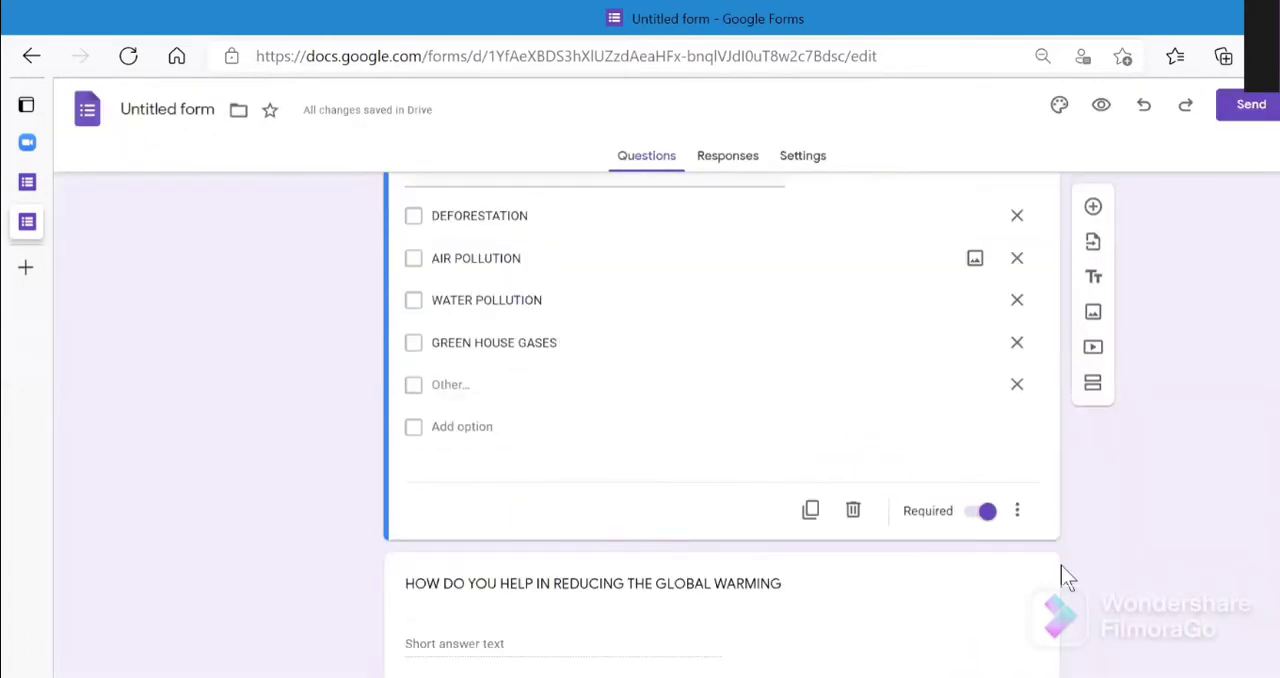
{"action": "left_click", "coordinate": [489, 590]}
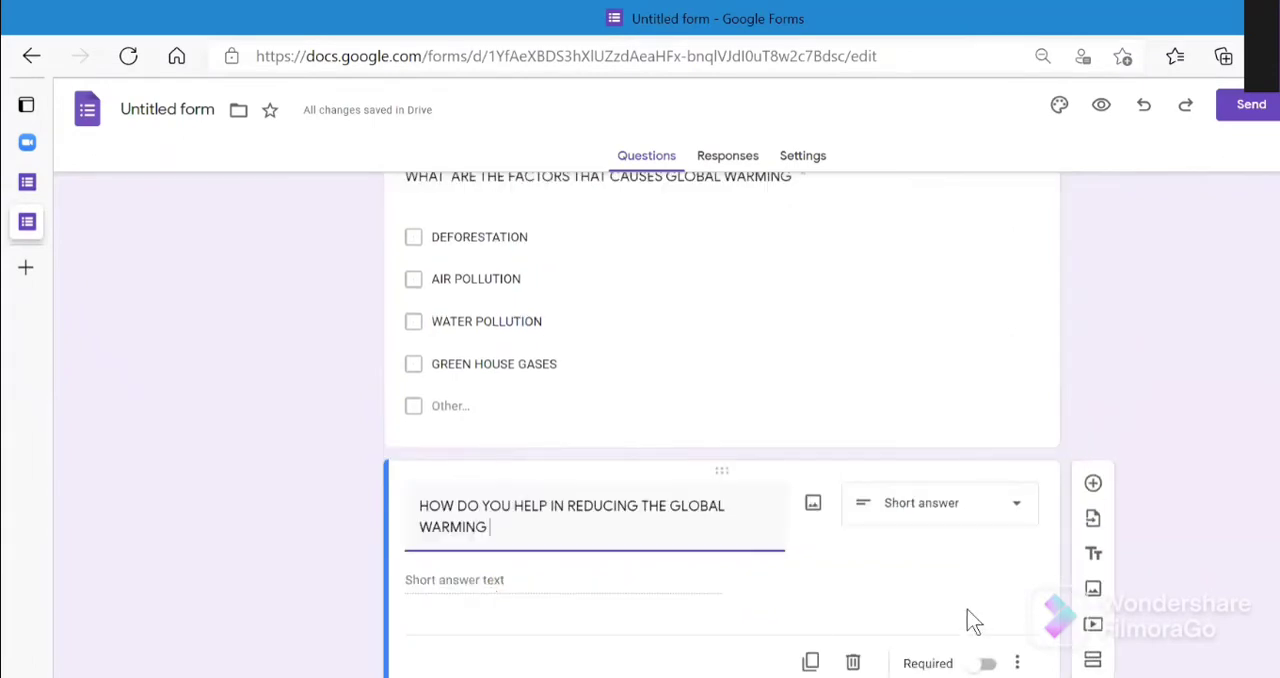
{"action": "left_click", "coordinate": [1024, 519]}
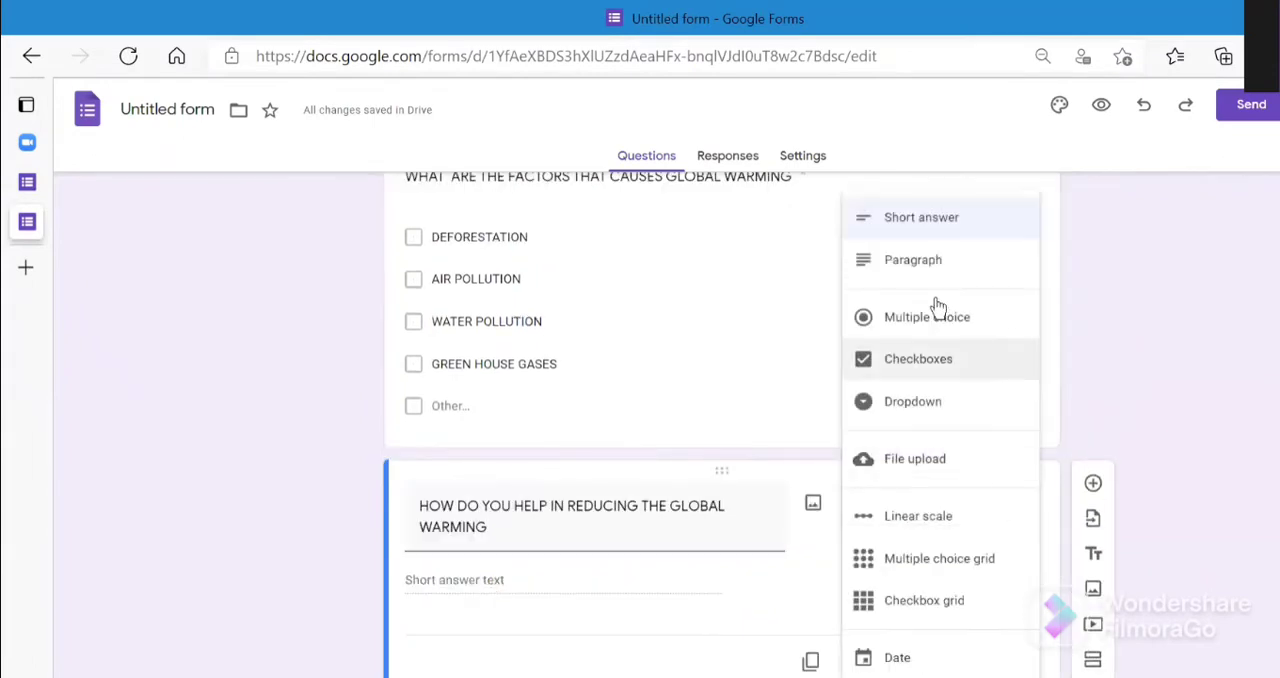
{"action": "left_click", "coordinate": [923, 264]}
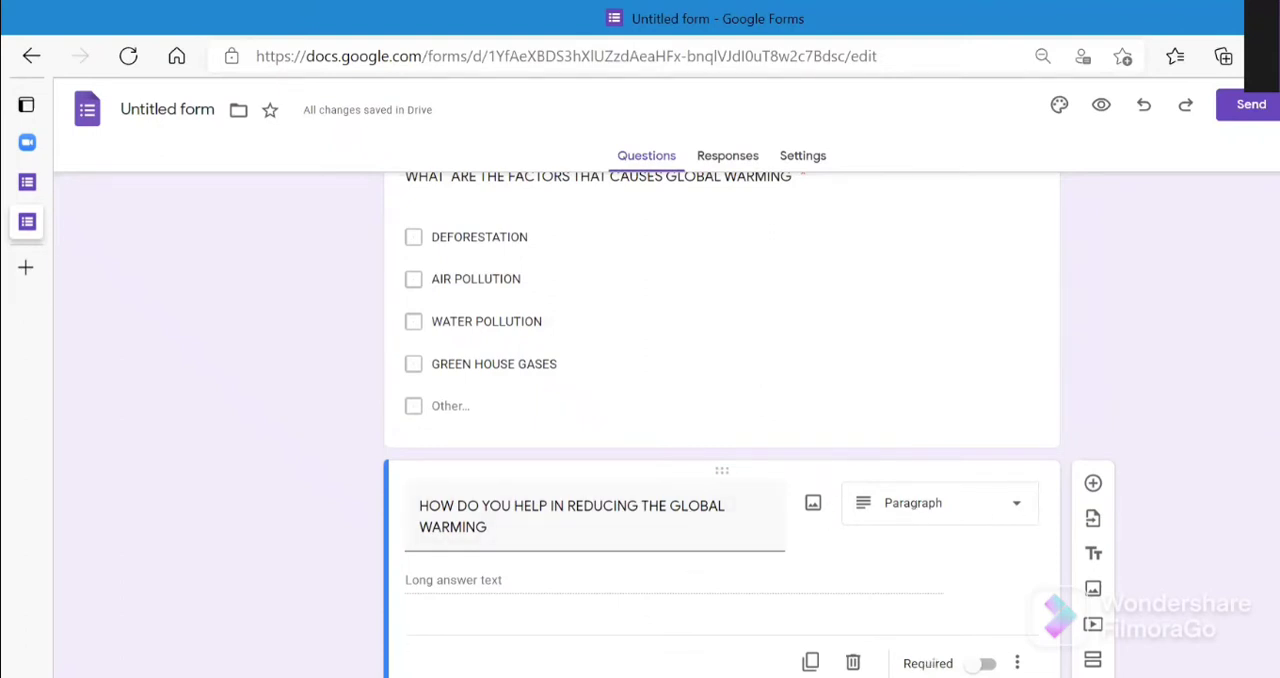
- Add a new question below the global warming reduction question reading "HAVE YOU DONE THE FOLLOWING"
{"action": "left_click", "coordinate": [1093, 484]}
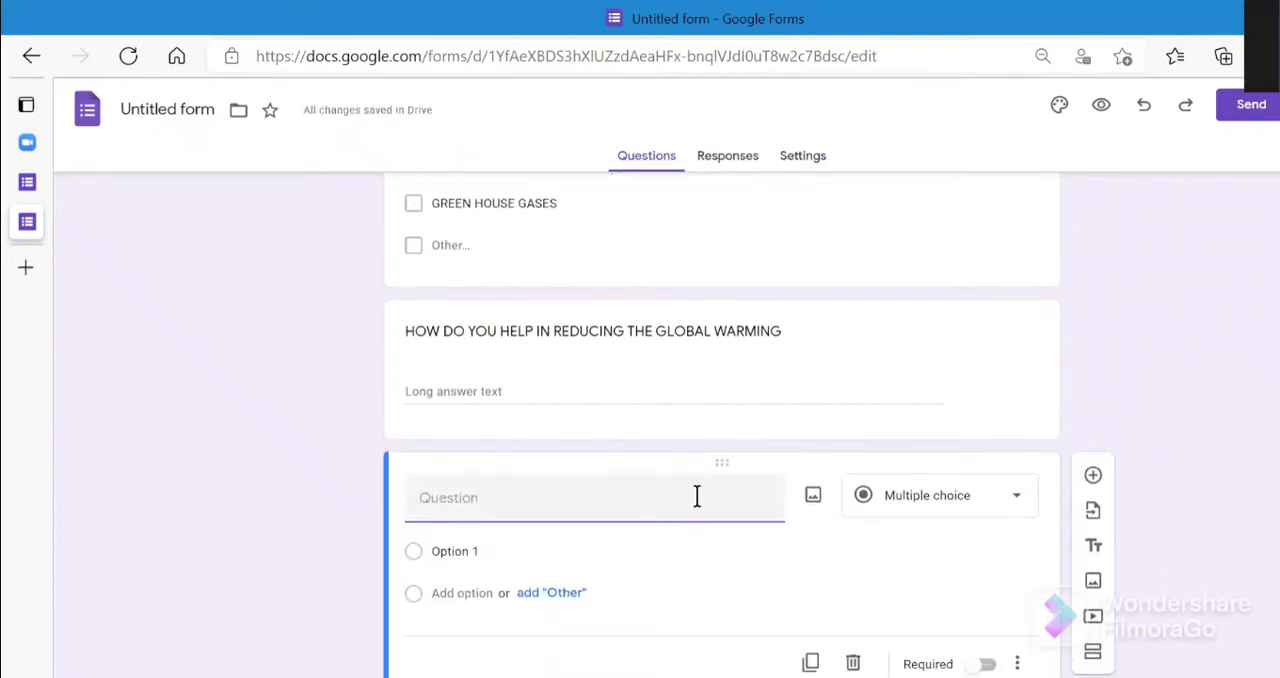
{"action": "type", "text": "HO"}
{"action": "key", "text": "BackSpace"}
{"action": "type", "text": "AB"}
{"action": "key", "text": "BackSpace"}
{"action": "type", "text": "VE"}
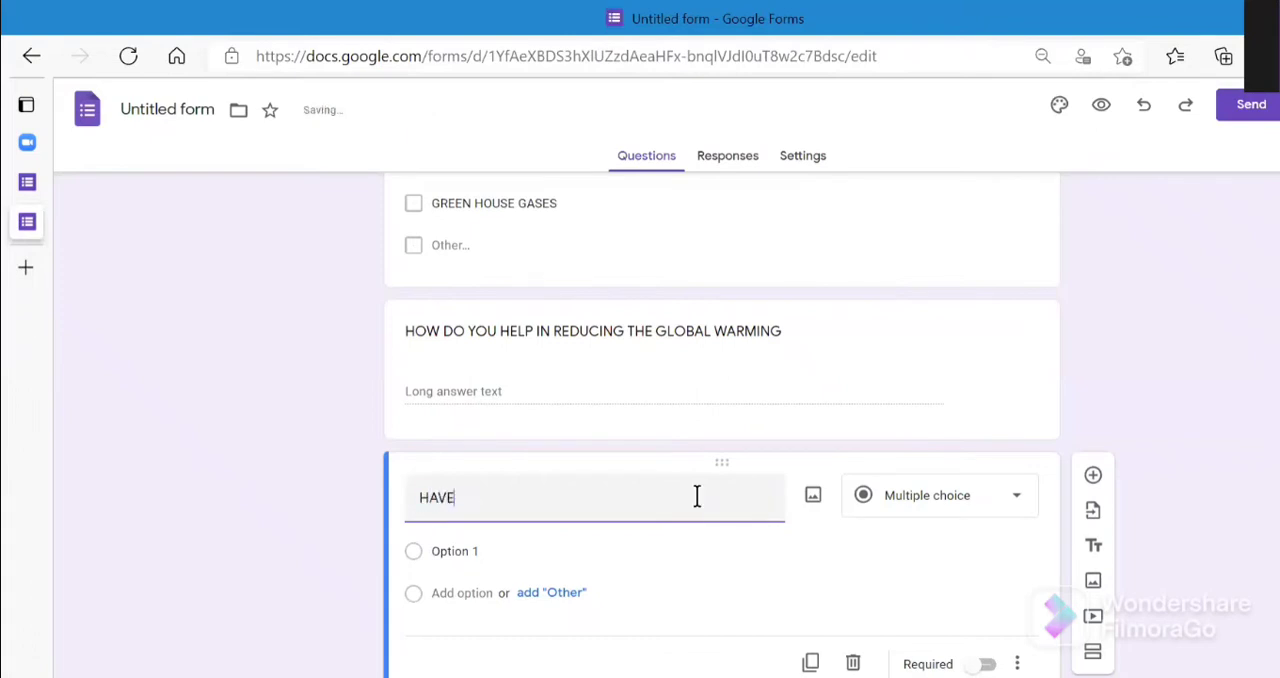
{"action": "type", "text": " YOU DONE THE FOLLOWING"}
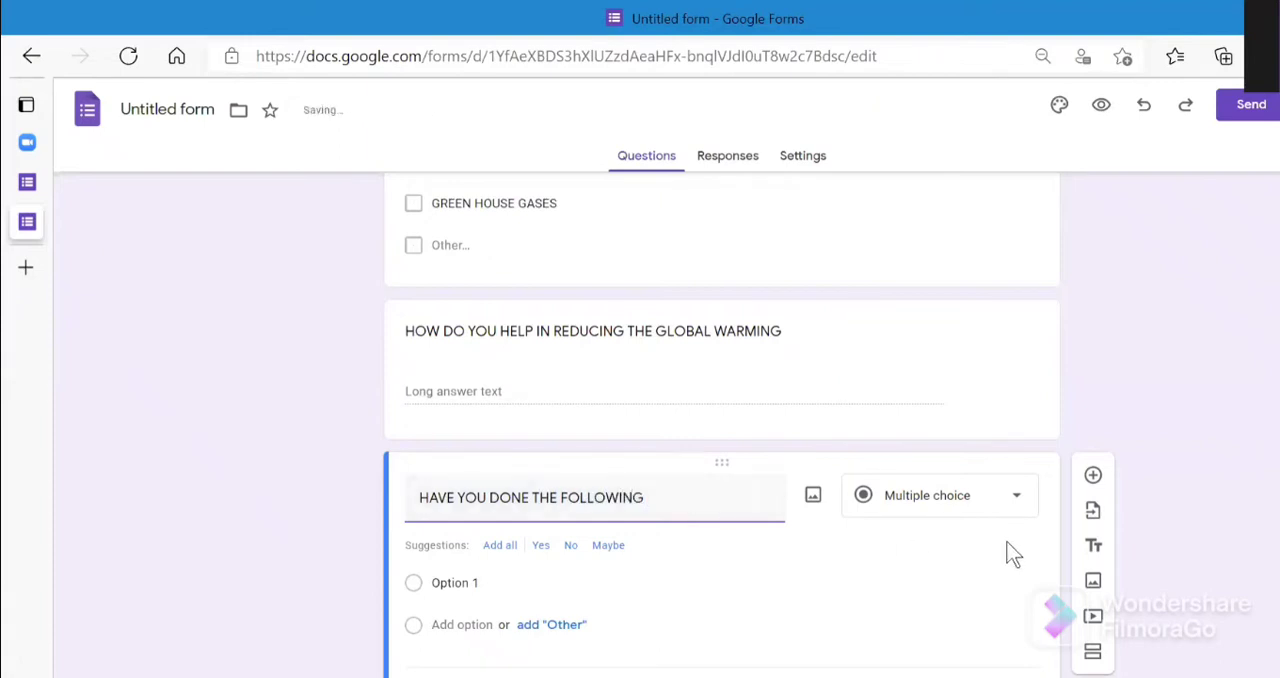
- Change the "HAVE YOU DONE THE FOLLOWING" question to a Multiple choice grid
{"action": "left_click", "coordinate": [511, 551]}
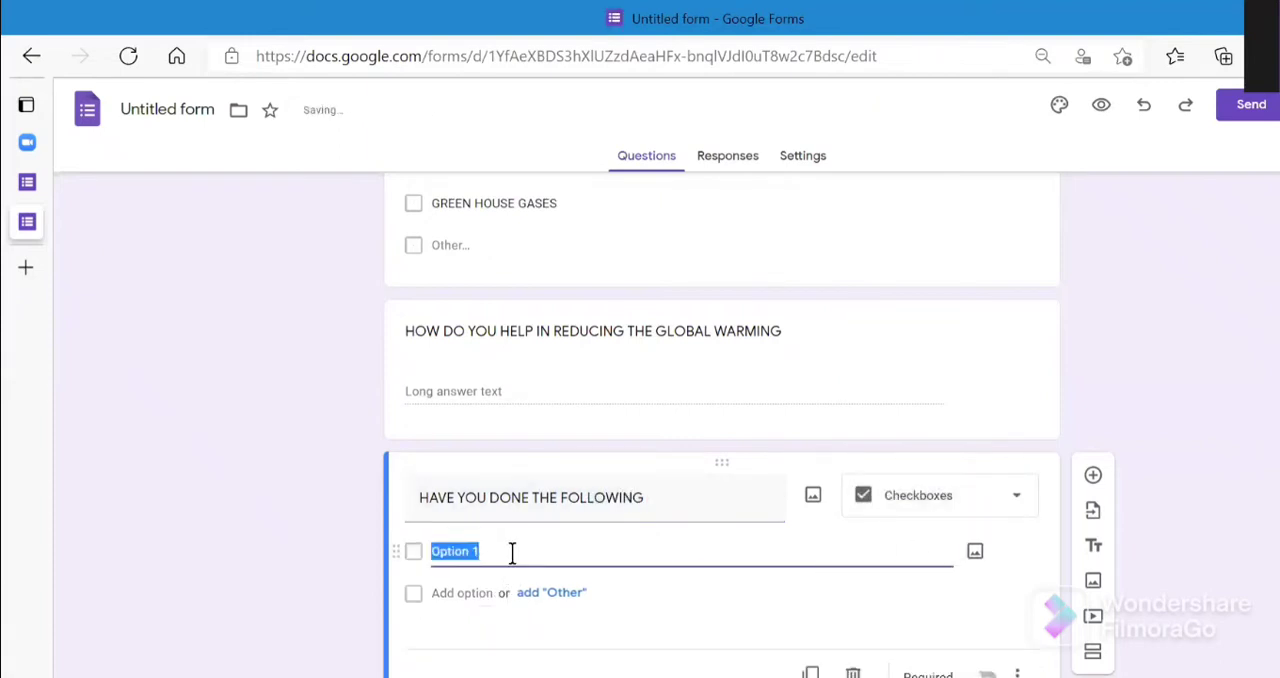
{"action": "key", "text": "BackSpace"}
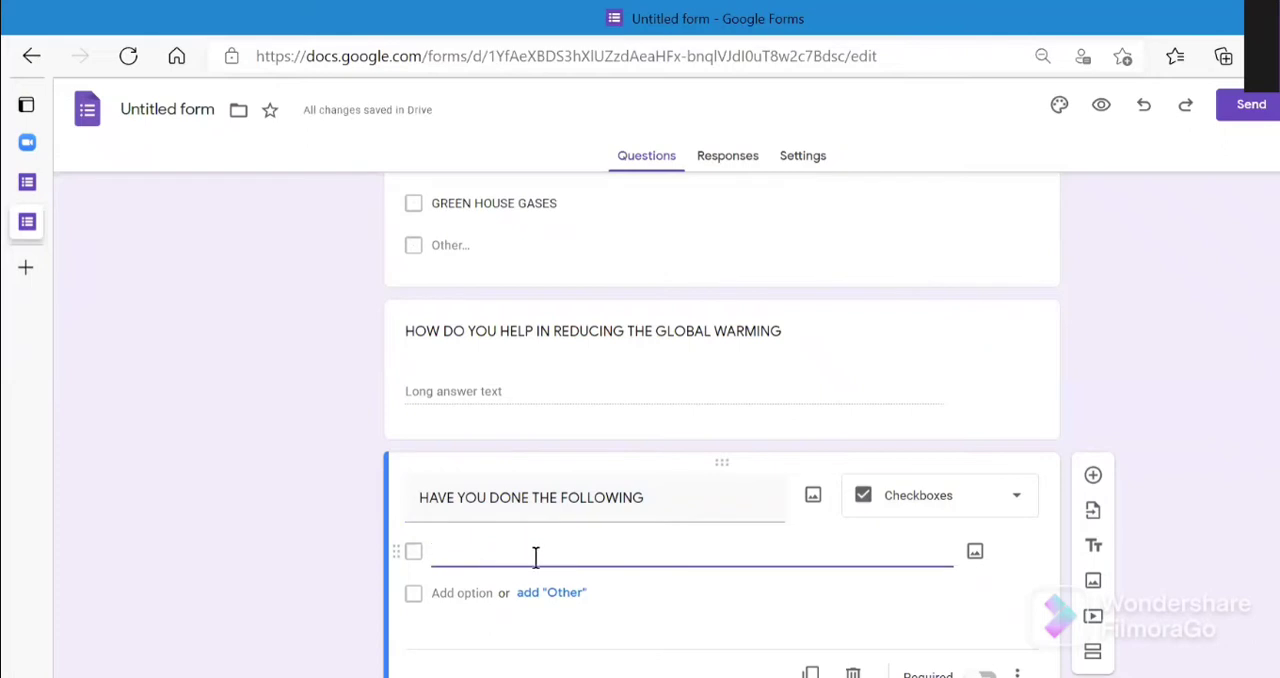
{"action": "left_click", "coordinate": [1001, 515]}
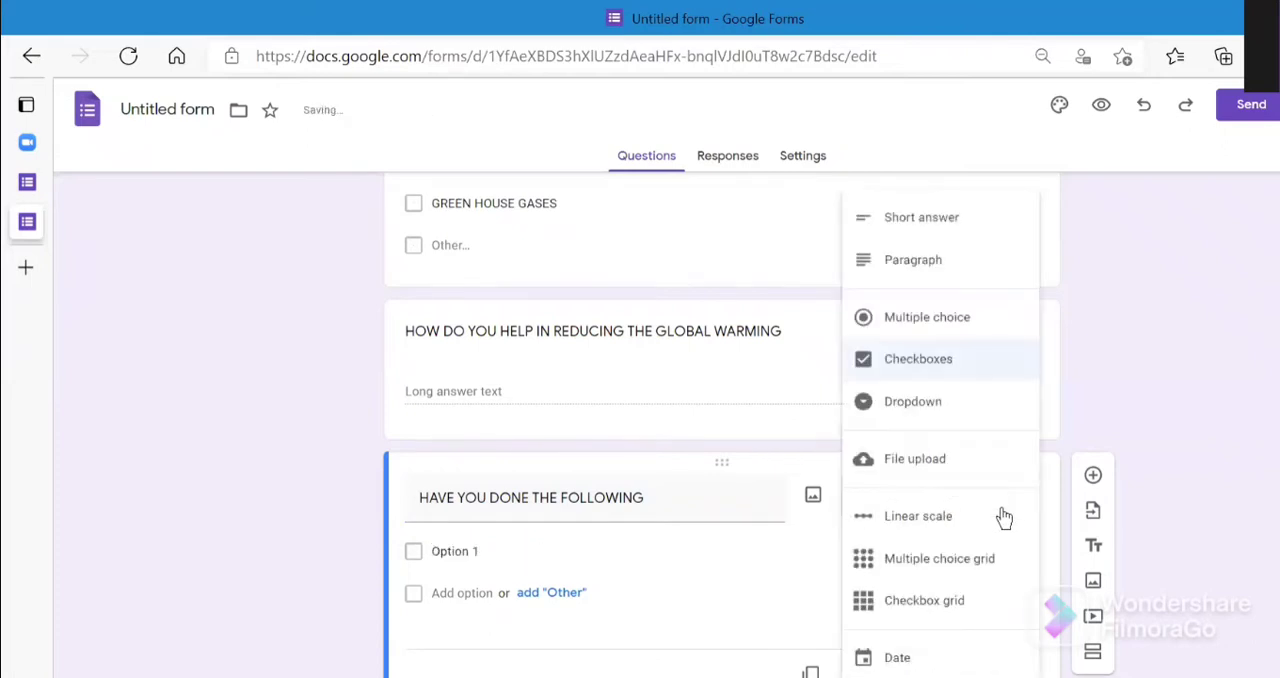
{"action": "left_click", "coordinate": [975, 563]}
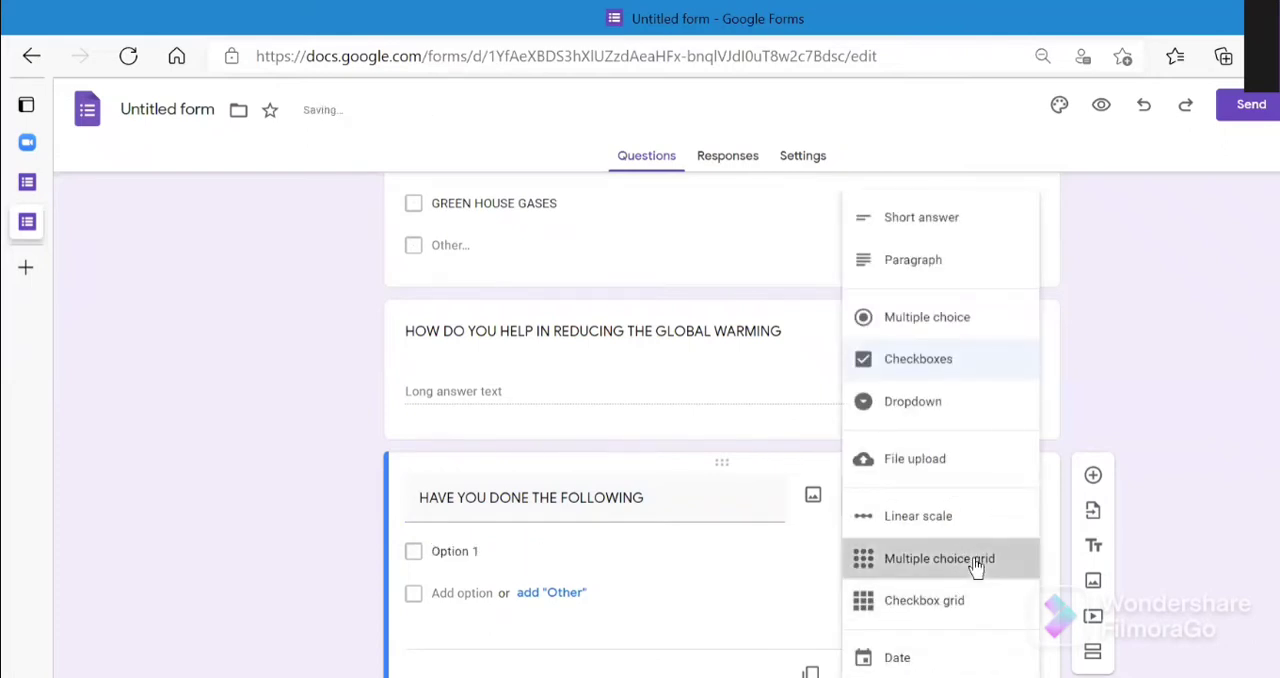
- Name the first row of the grid "DO YOU DISPOSE YOUR WASTE IN DUSTBIN"
{"action": "left_click", "coordinate": [549, 579]}
{"action": "key", "text": "BackSpace"}
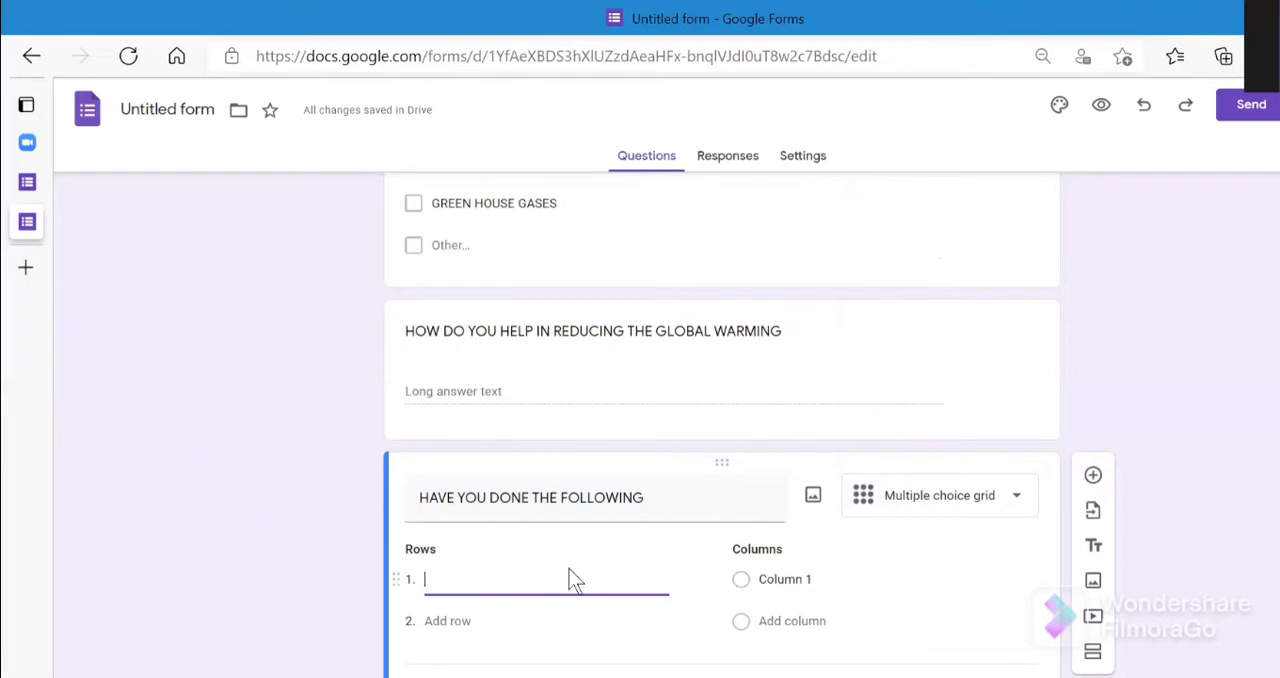
{"action": "type", "text": "DO YO"}
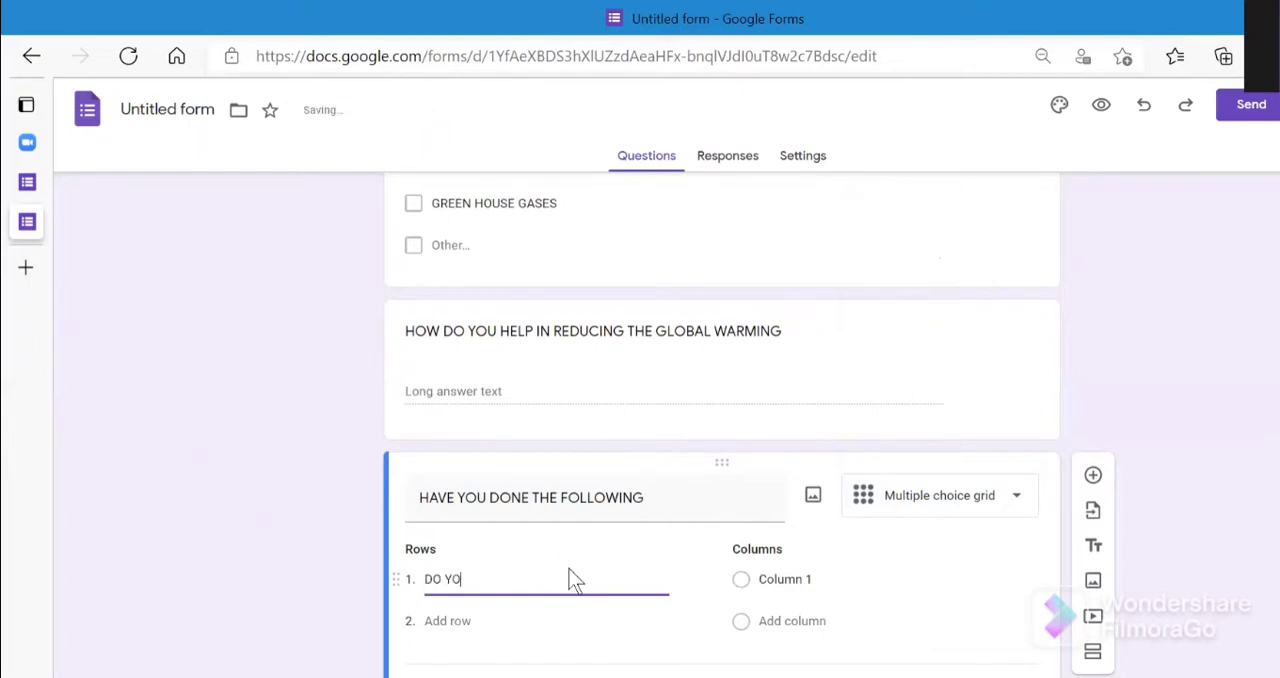
{"action": "type", "text": "U DISPOSE YOUR WASTE"}
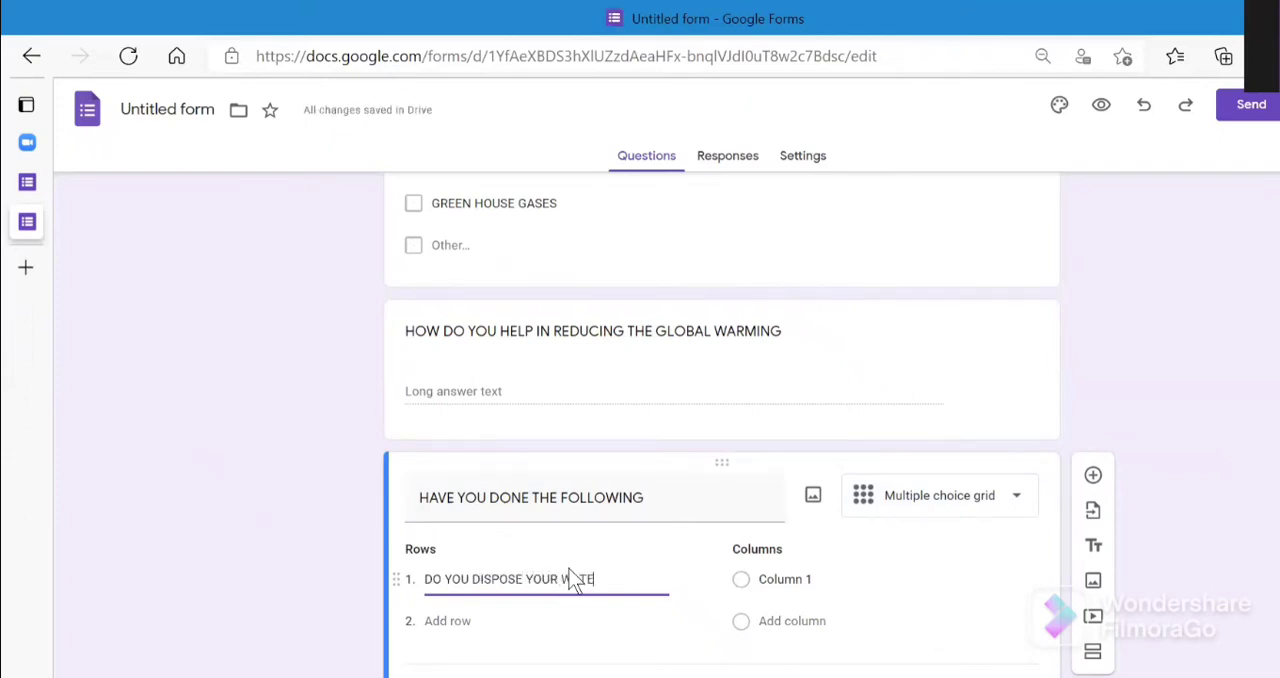
{"action": "key", "text": "BackSpace"}
{"action": "key", "text": "BackSpace"}
{"action": "type", "text": "STE IN DUSTBIN"}
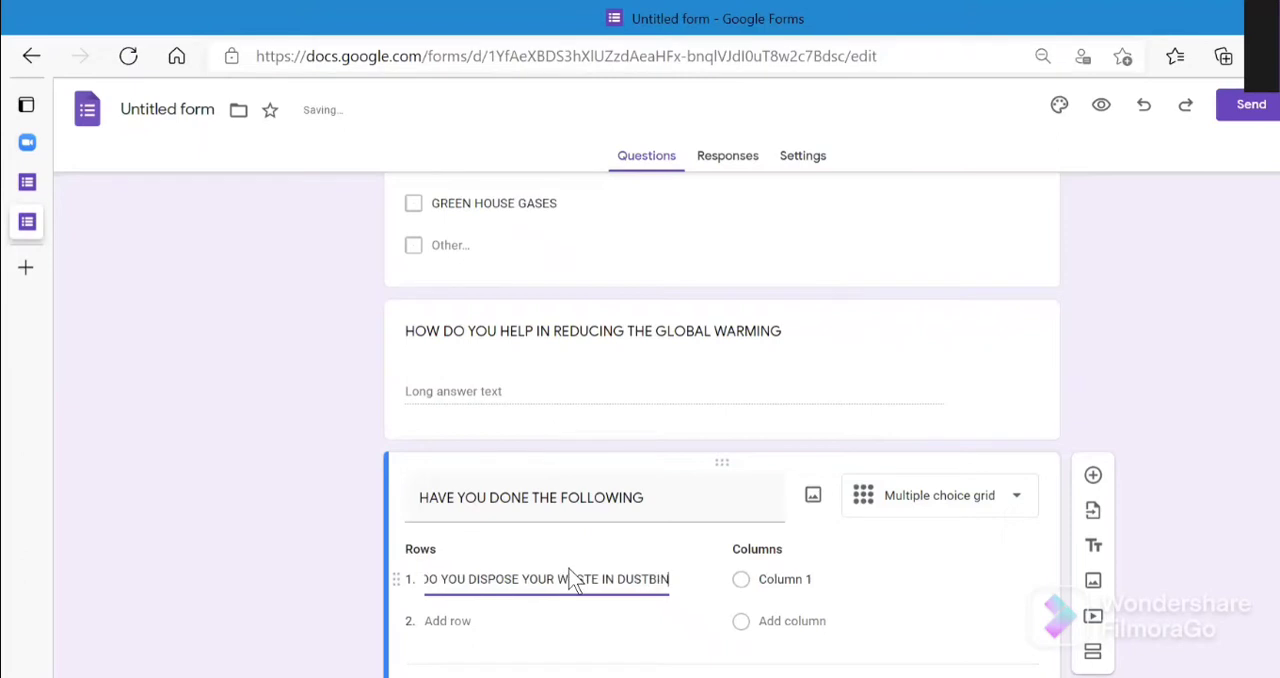
- Add a second row to the grid reading "DO YOU SEGREGATE IT"
{"action": "left_click", "coordinate": [557, 636]}
{"action": "left_click", "coordinate": [445, 620]}
{"action": "key", "text": "BackSpace"}
{"action": "type", "text": "DO YOU"}
{"action": "type", "text": "SE"}
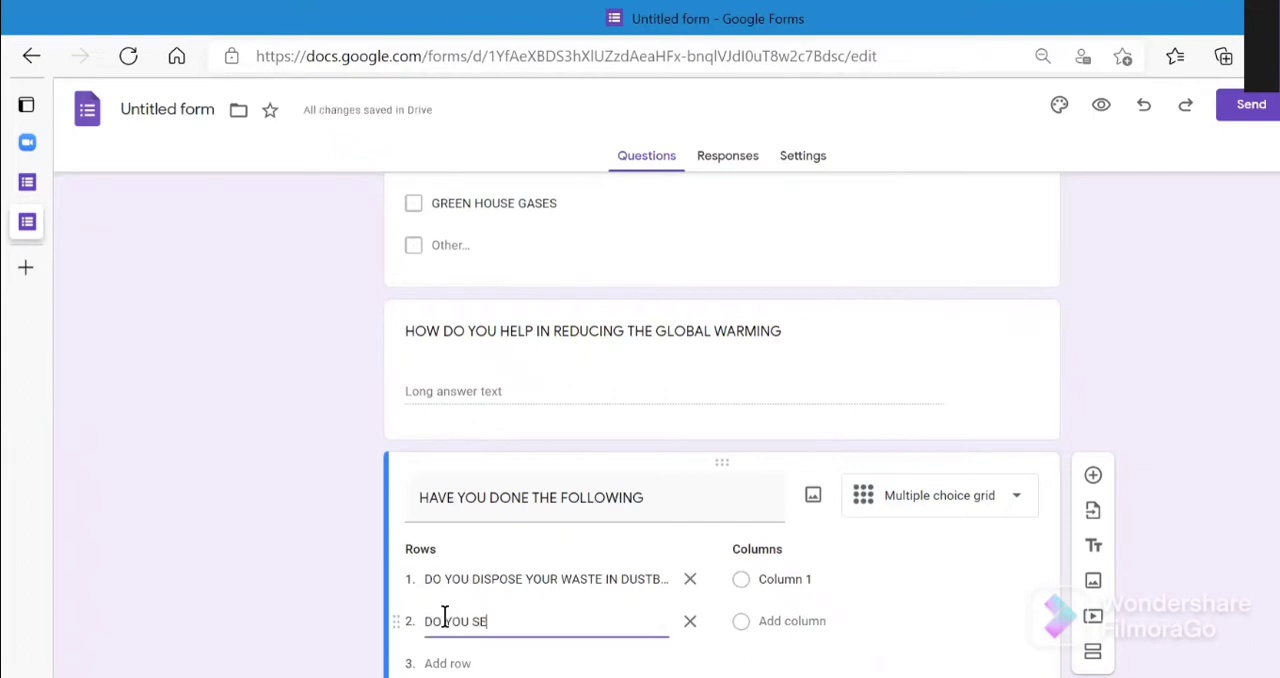
{"action": "type", "text": "GREGATE ITG"}
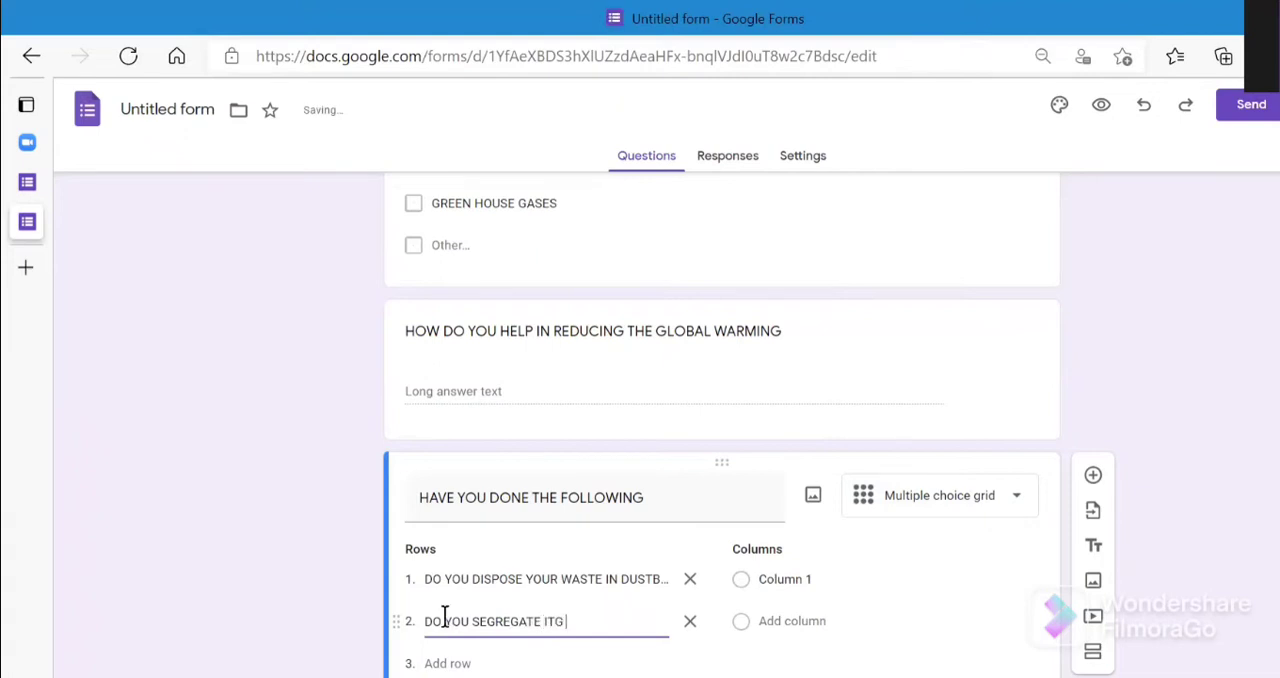
{"action": "key", "text": "BackSpace"}
- Set up three columns in the grid named "YES", "SOMETIMES" and "NEVER"
{"action": "left_click", "coordinate": [850, 589]}
{"action": "key", "text": "BackSpace"}
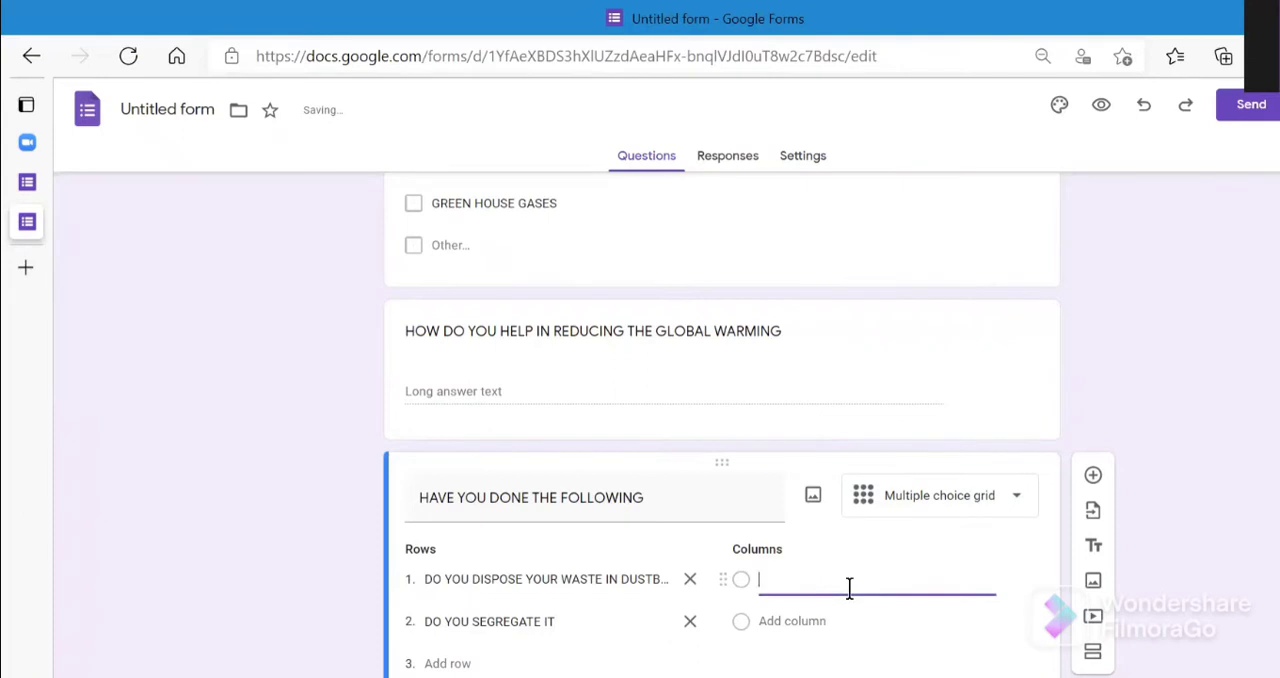
{"action": "type", "text": "YES"}
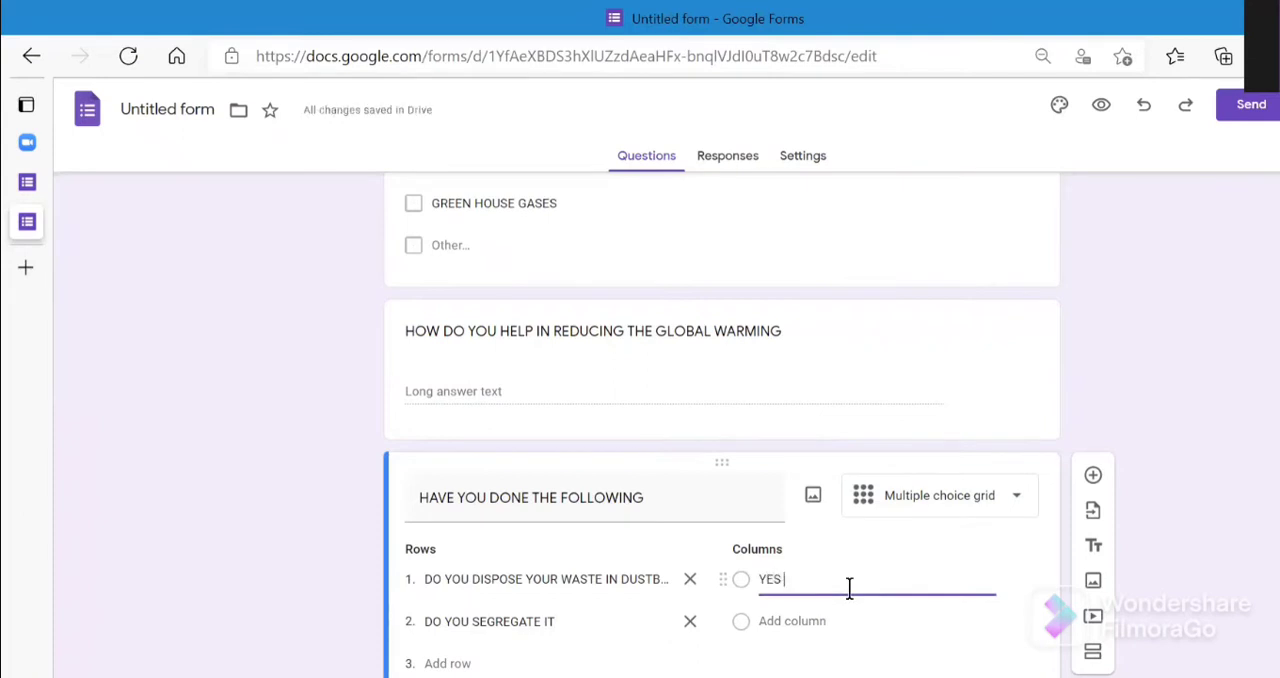
{"action": "left_click", "coordinate": [860, 620]}
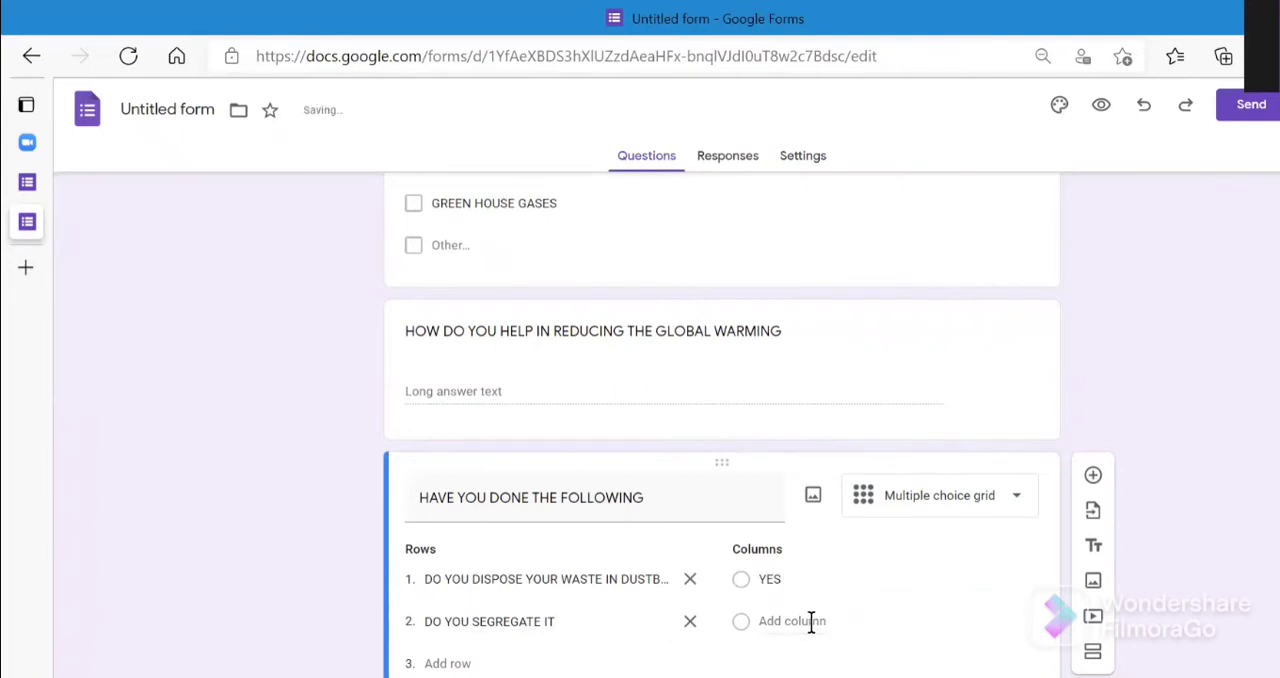
{"action": "left_click", "coordinate": [811, 621]}
{"action": "key", "text": "BackSpace"}
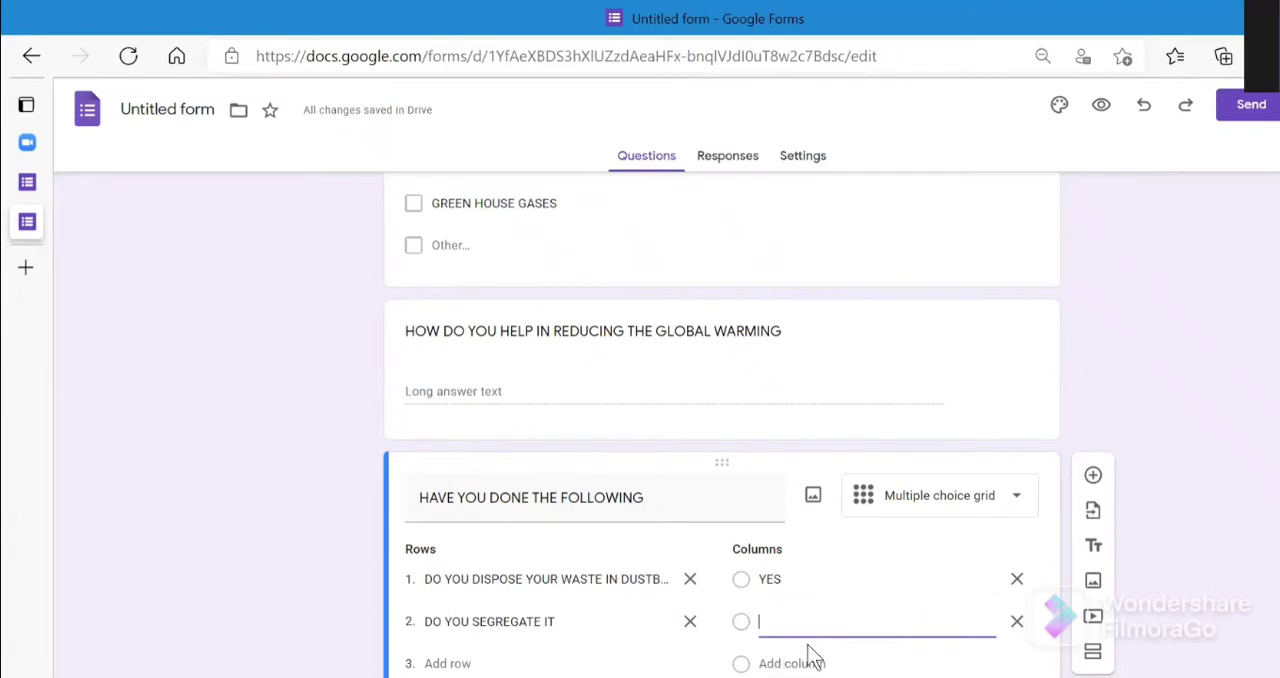
{"action": "type", "text": "SOMETIMES"}
{"action": "key", "text": "Return"}
{"action": "key", "text": "BackSpace"}
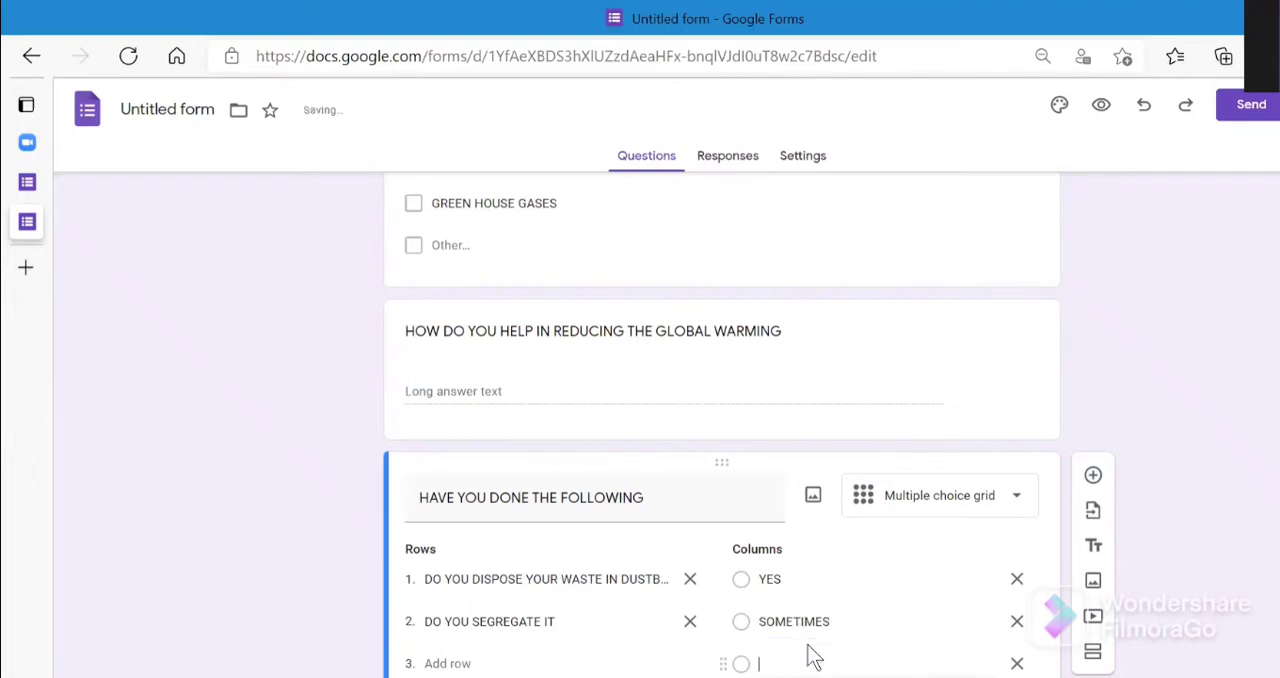
{"action": "type", "text": "NEVER"}
- Add a new question below the grid question and set its answer type to Linear scale
{"action": "left_click", "coordinate": [1111, 463]}
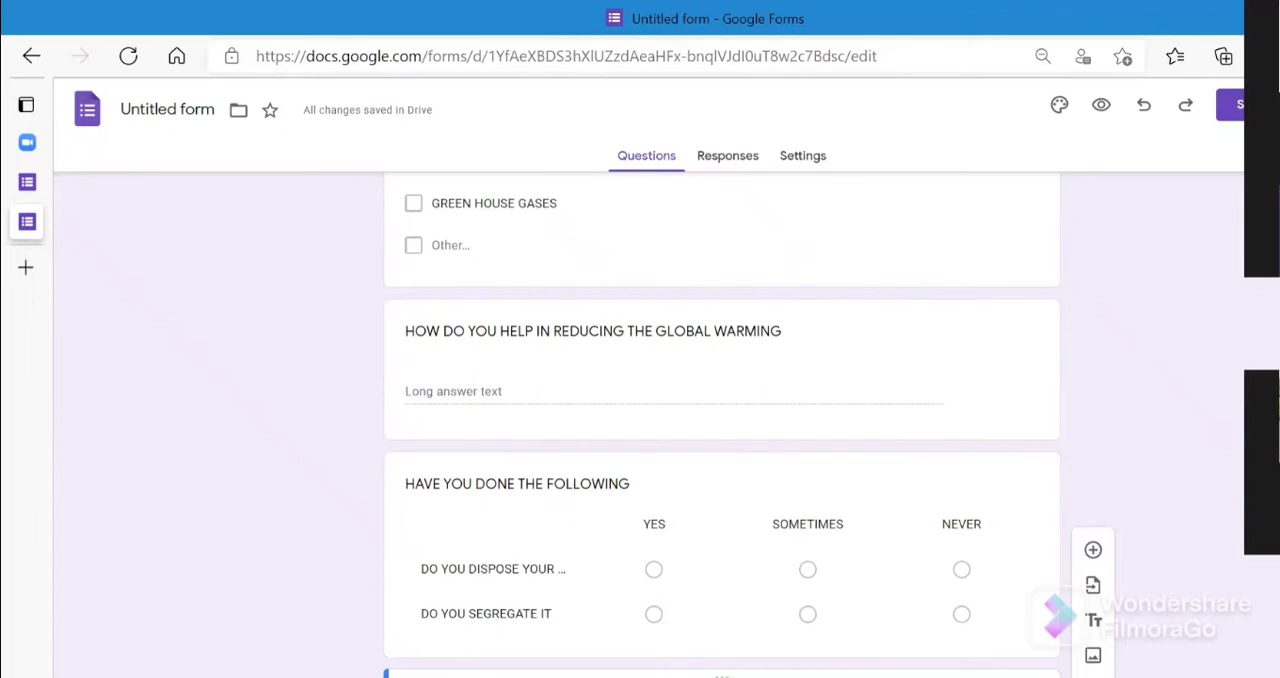
{"action": "left_click", "coordinate": [1093, 549]}
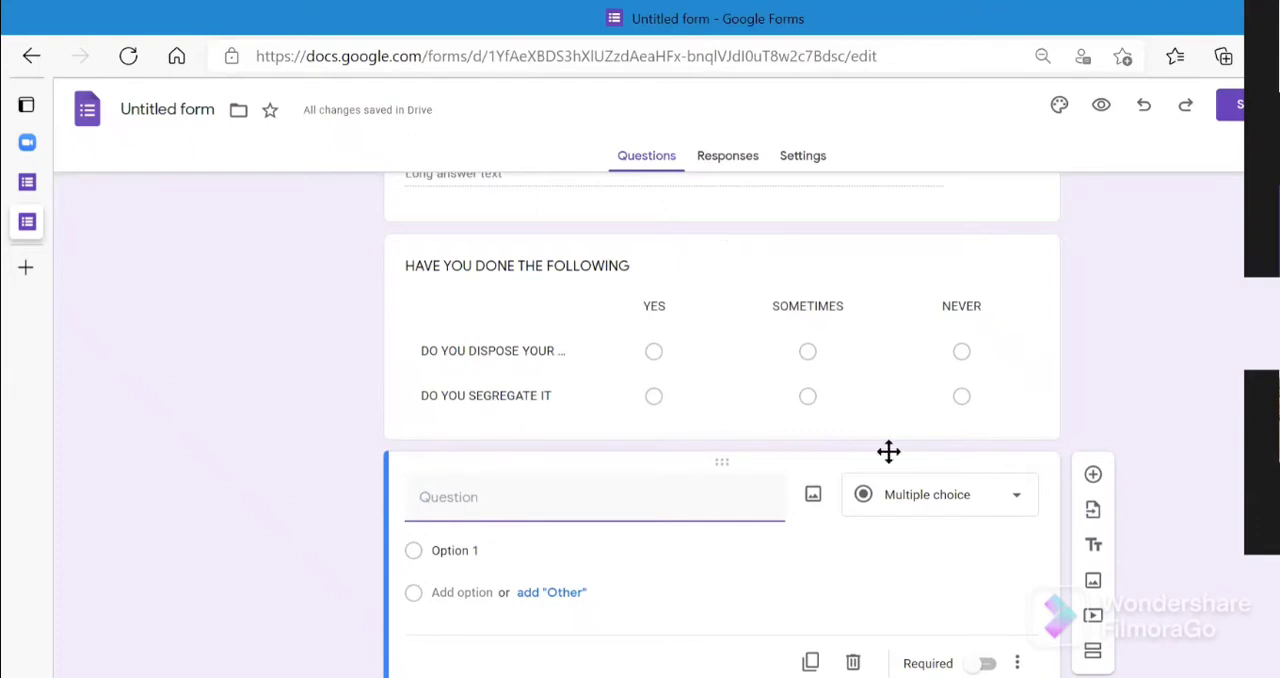
{"action": "right_click", "coordinate": [1018, 210]}
{"action": "left_click", "coordinate": [1089, 461]}
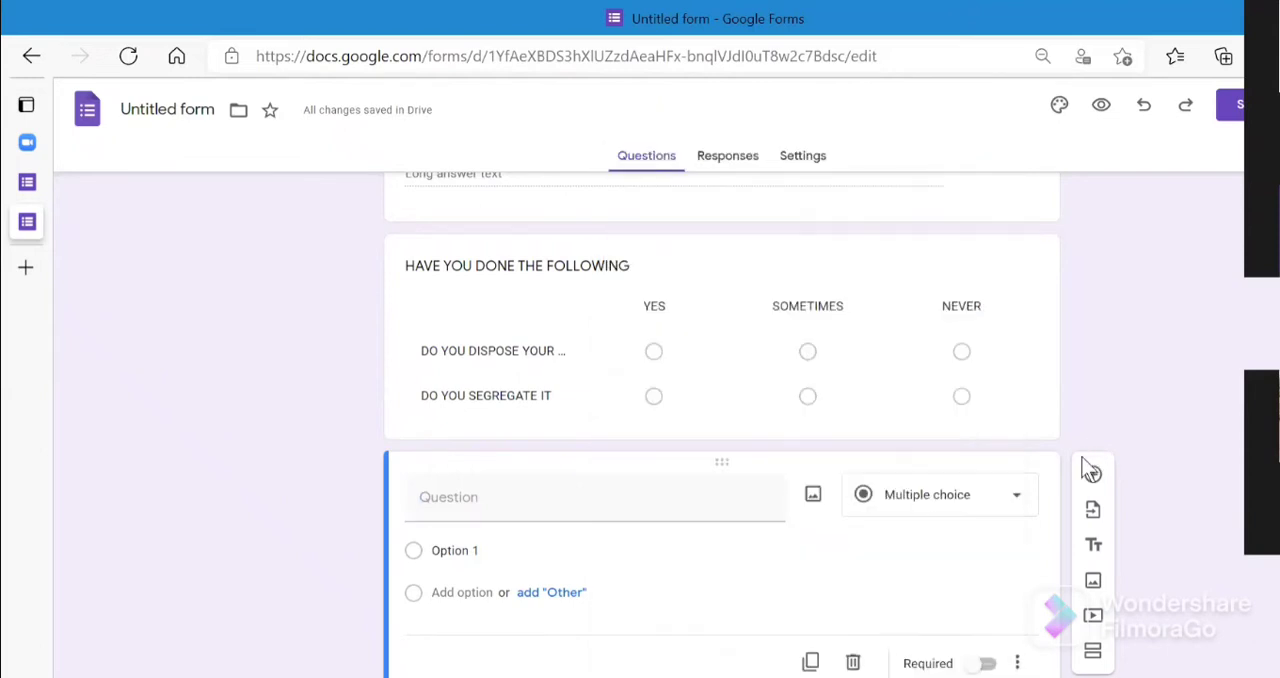
{"action": "left_click", "coordinate": [1022, 500]}
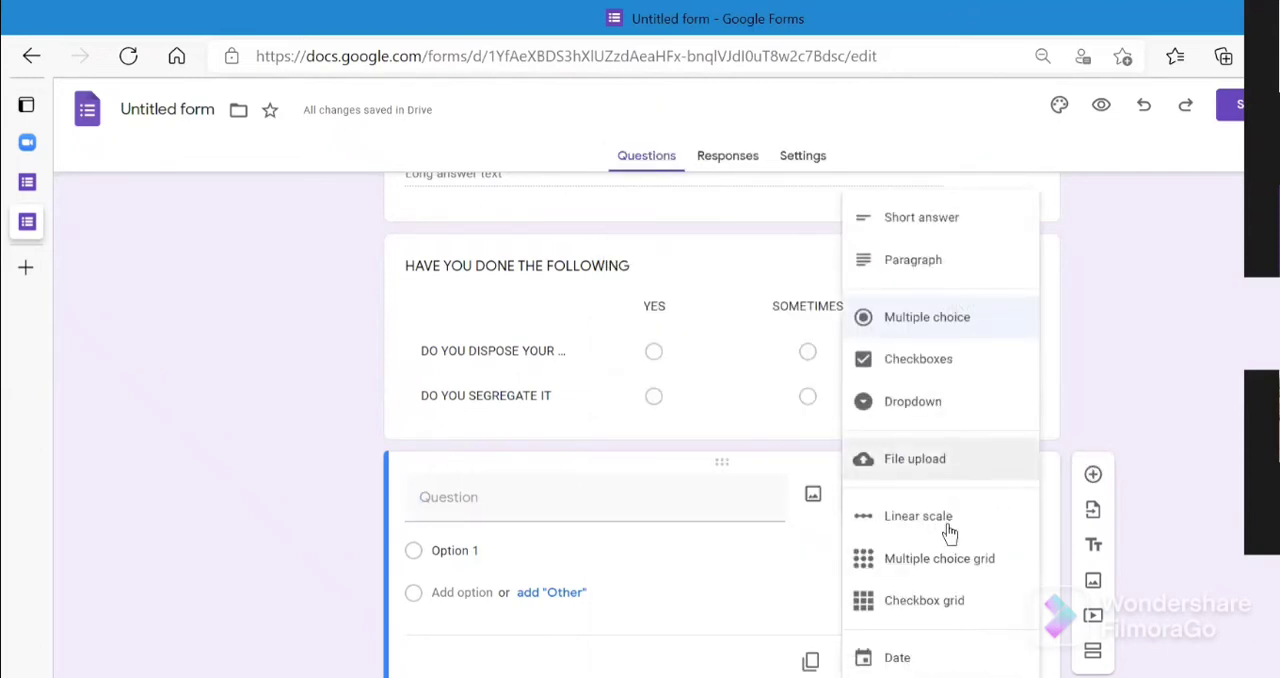
{"action": "left_click", "coordinate": [949, 531]}
- Enter "HOW WELL DO YOU KEEP YOU SURRONDING" as the linear scale question's text
{"action": "left_click", "coordinate": [665, 510]}
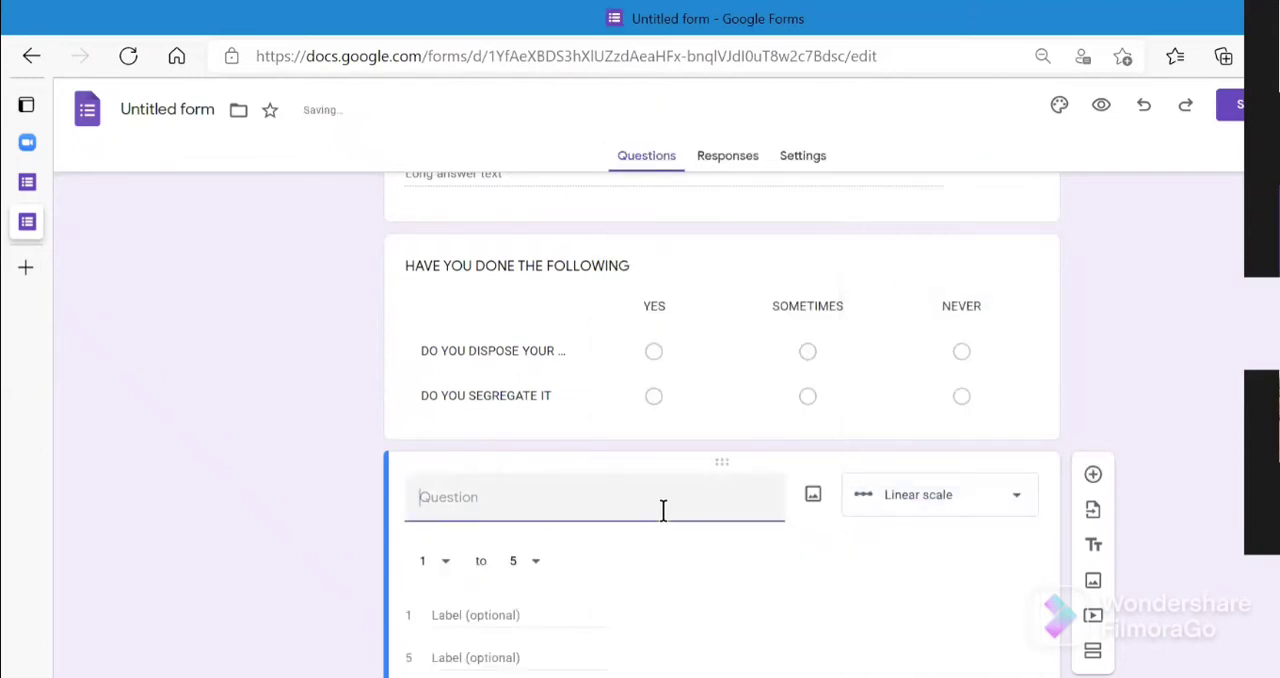
{"action": "type", "text": "HOW WELL F"}
{"action": "key", "text": "BackSpace"}
{"action": "type", "text": "DF"}
{"action": "key", "text": "BackSpace"}
{"action": "type", "text": "O YOU "}
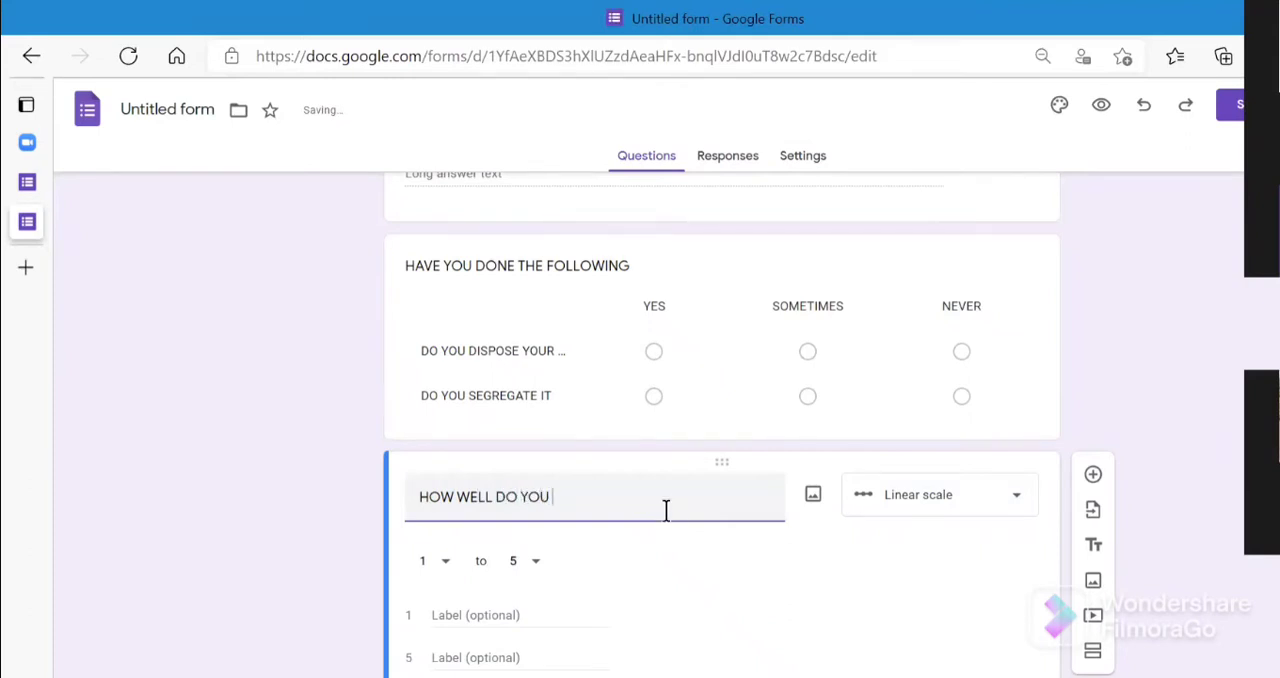
{"action": "type", "text": "KEEP YOU SURRO"}
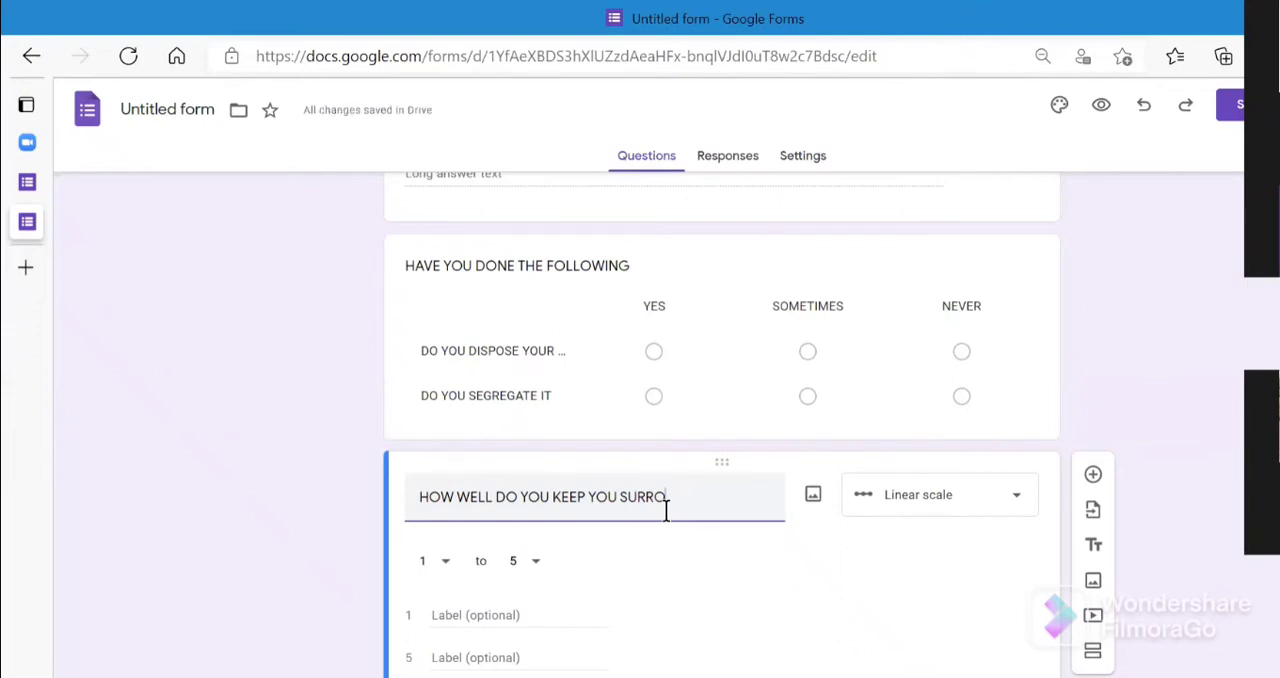
{"action": "type", "text": "NDING"}
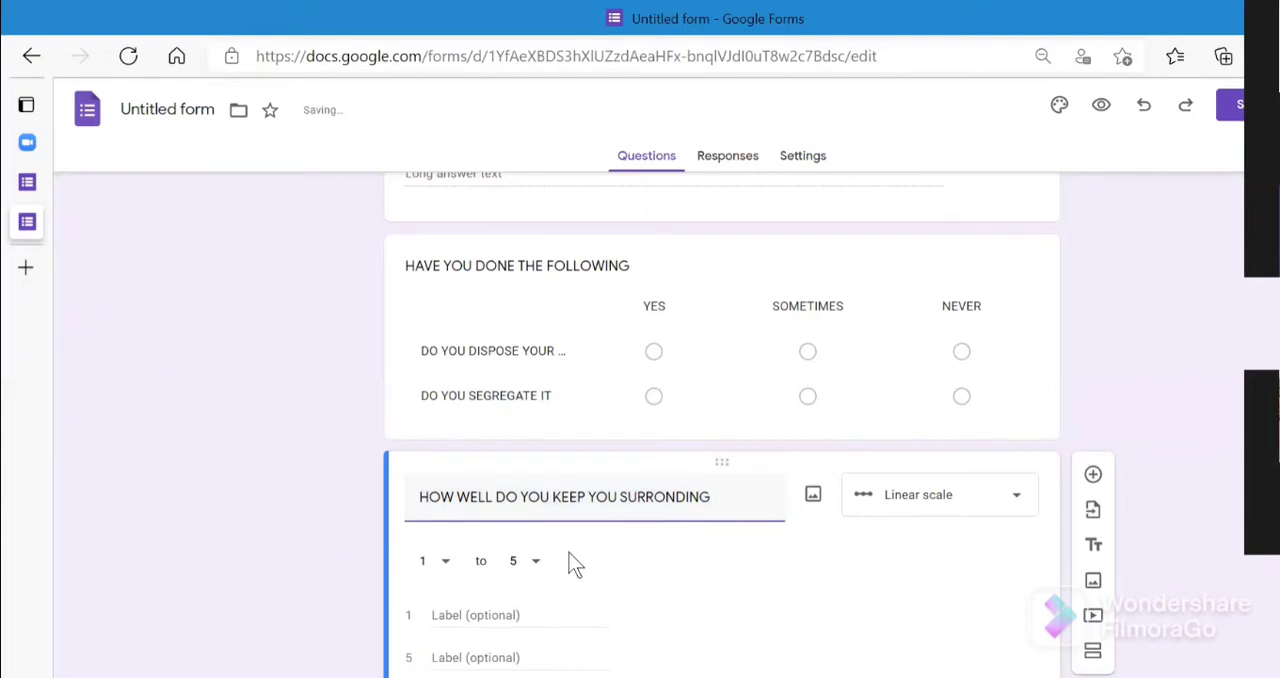
- Label value 1 of the linear scale "UNCLEAN" and value 5 "CLEAN"
{"action": "left_click", "coordinate": [528, 613]}
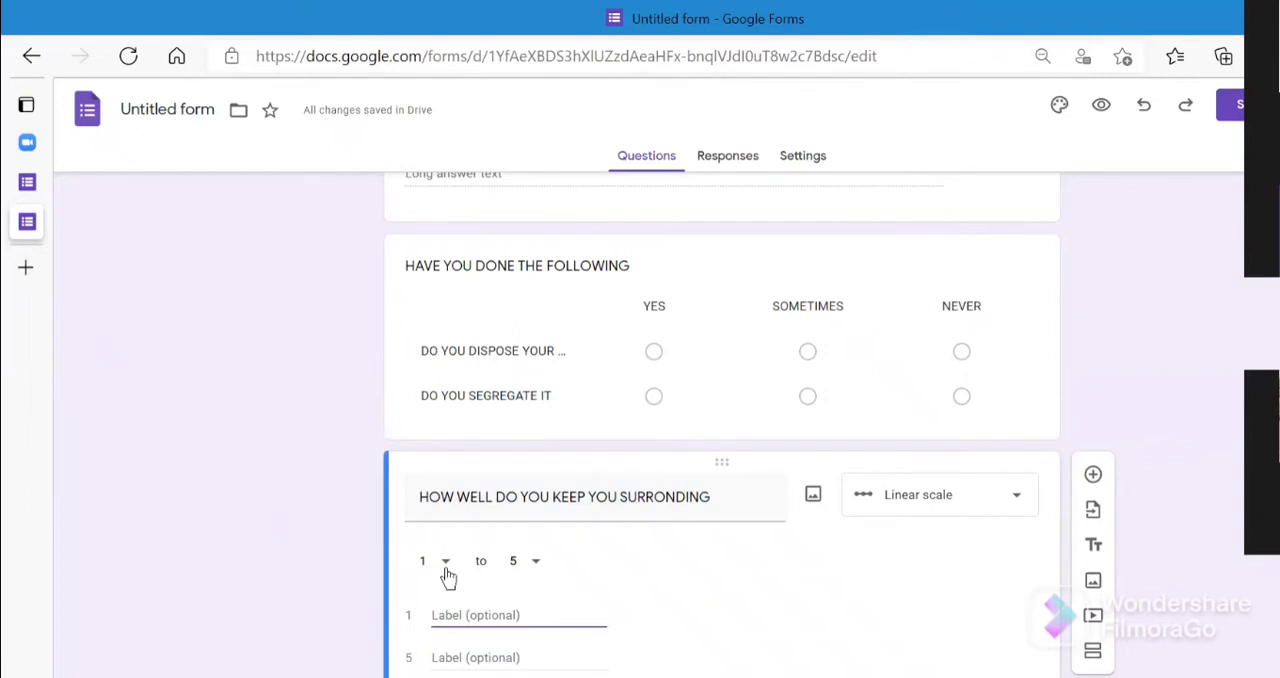
{"action": "type", "text": "UNCLEA"}
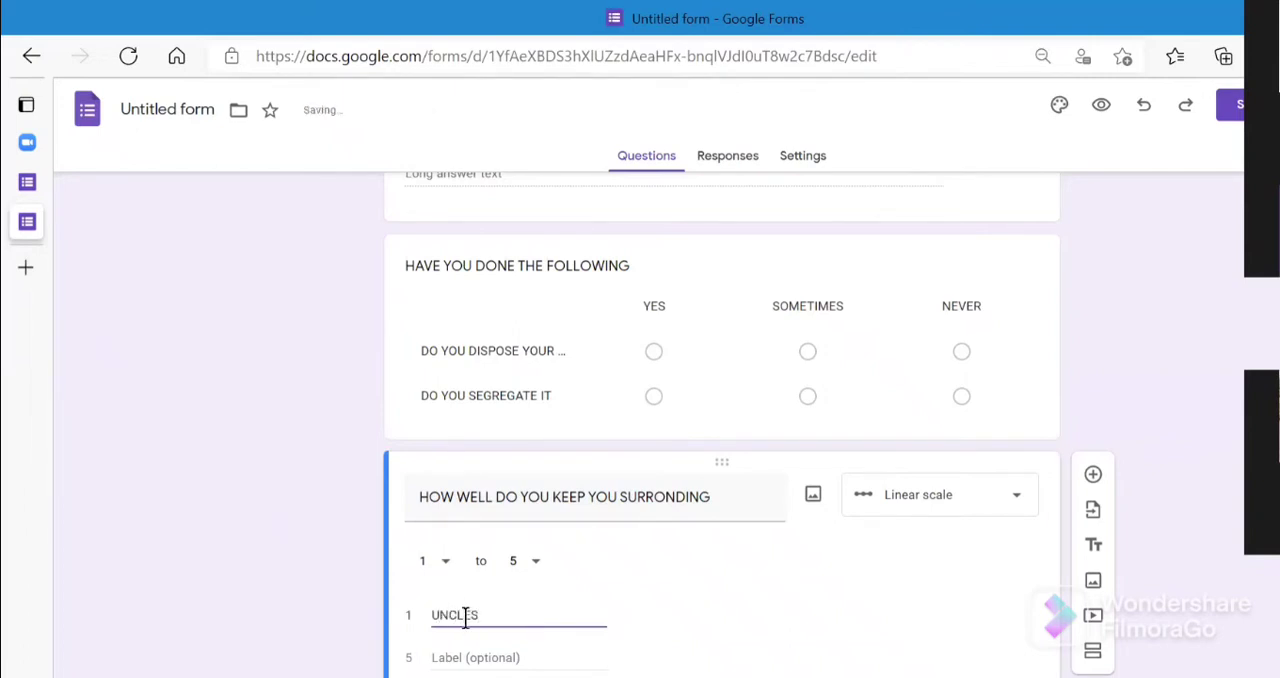
{"action": "type", "text": "N"}
{"action": "left_click", "coordinate": [486, 658]}
{"action": "type", "text": "CLEAN"}
{"action": "key", "text": "BackSpace"}
{"action": "type", "text": "N"}
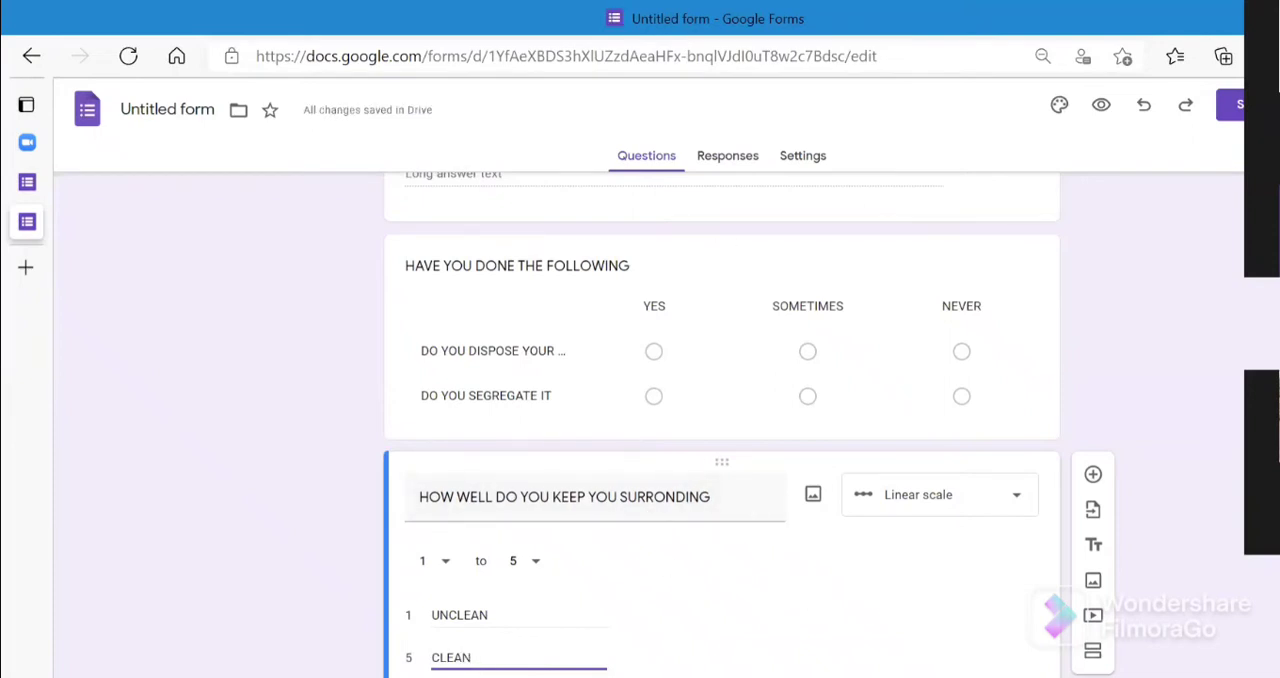
- Show a description on the linear scale question and enter "1= unclean , 5= CLEAN" in it
{"action": "scroll", "coordinate": [722, 424], "scroll_direction": "down", "scroll_amount": 1}
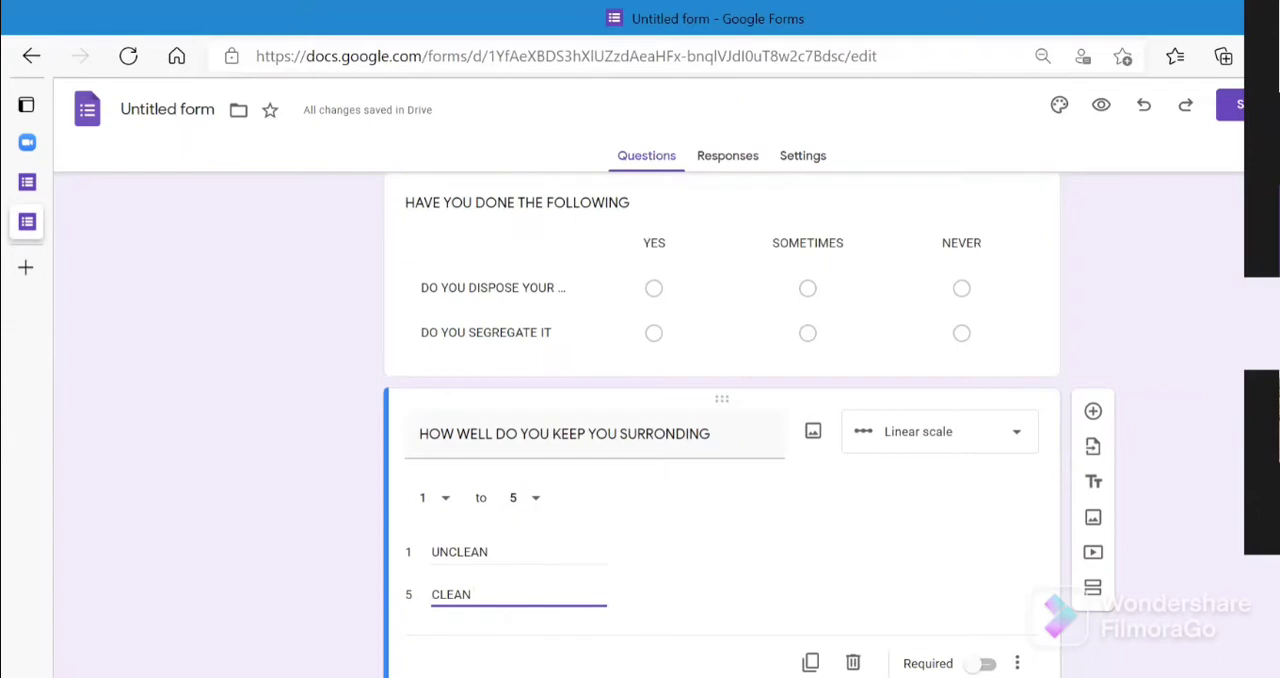
{"action": "left_click", "coordinate": [1017, 663]}
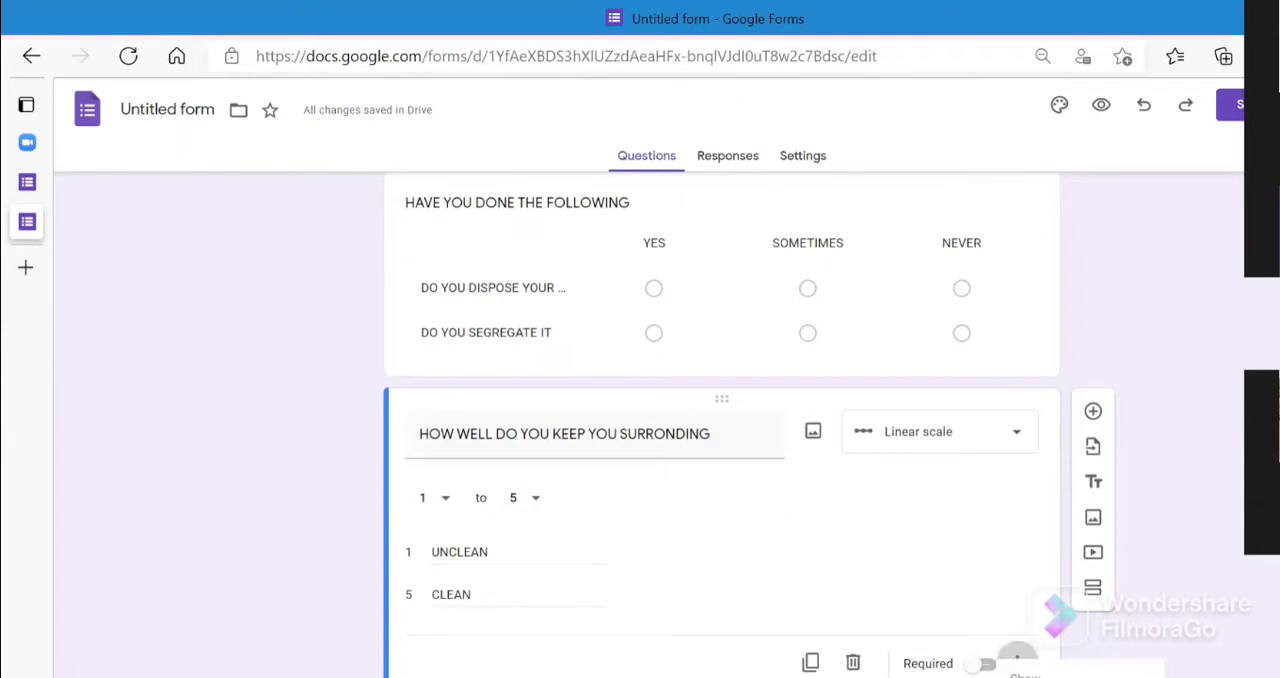
{"action": "left_click", "coordinate": [1040, 677]}
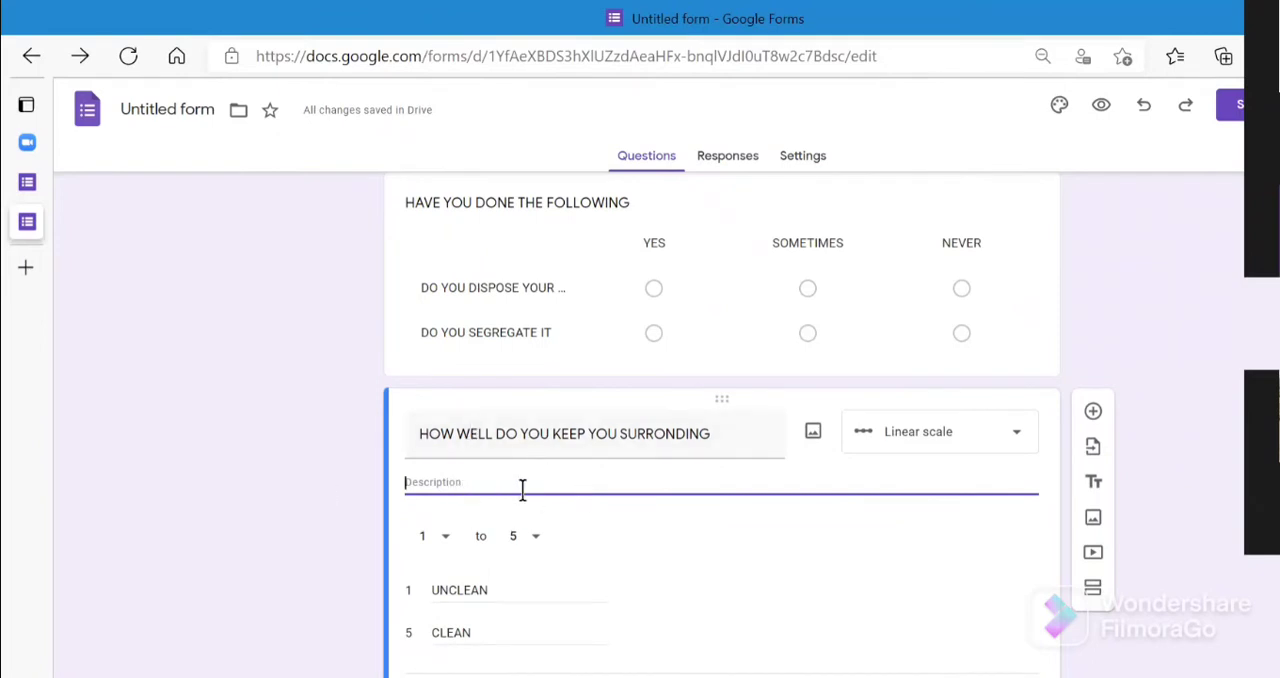
{"action": "type", "text": "1"}
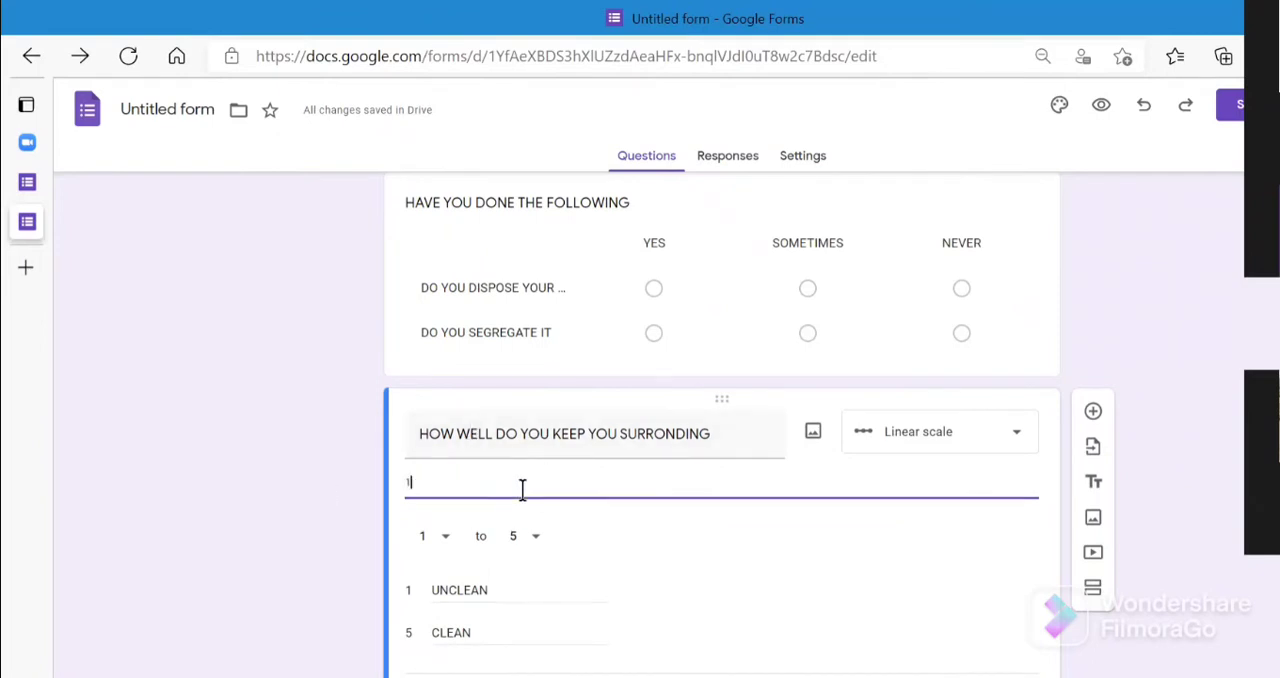
{"action": "type", "text": "= u"}
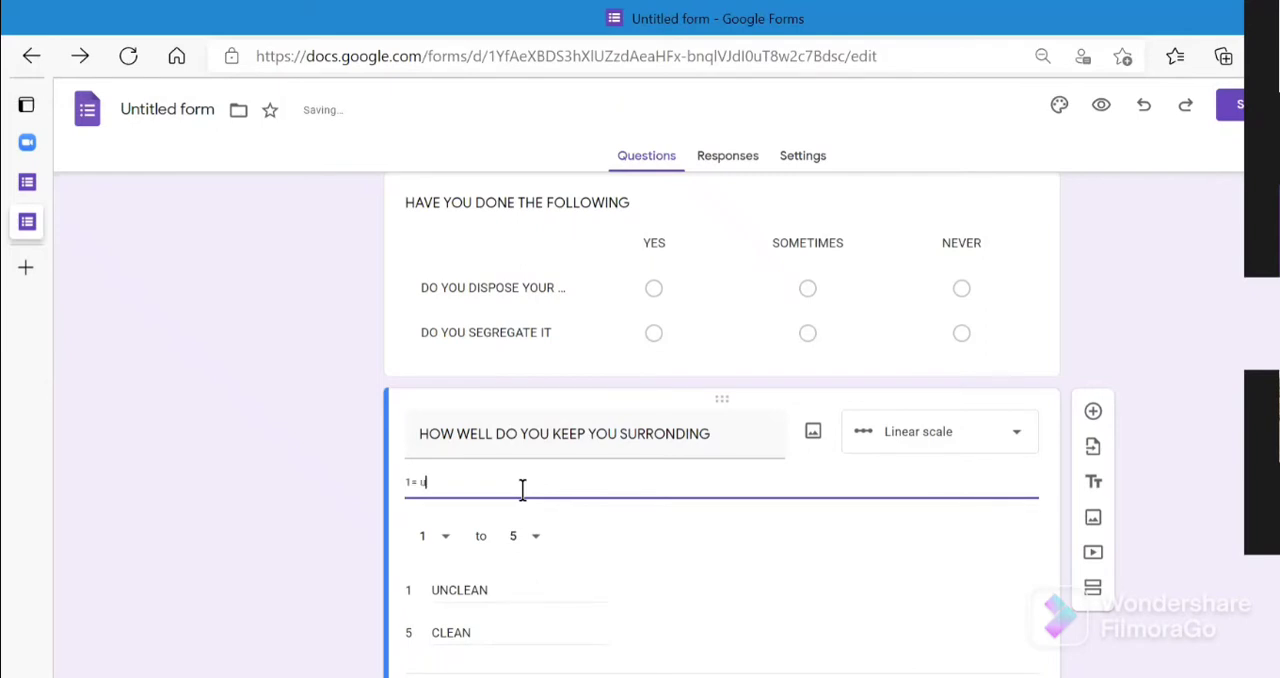
{"action": "type", "text": "nclean , 5= CLEAN"}
- Show a description field on the "HOW DO YOU HELP IN REDUCING THE GLOBAL WARMING" question
{"action": "scroll", "coordinate": [722, 425], "scroll_direction": "up", "scroll_amount": 1}
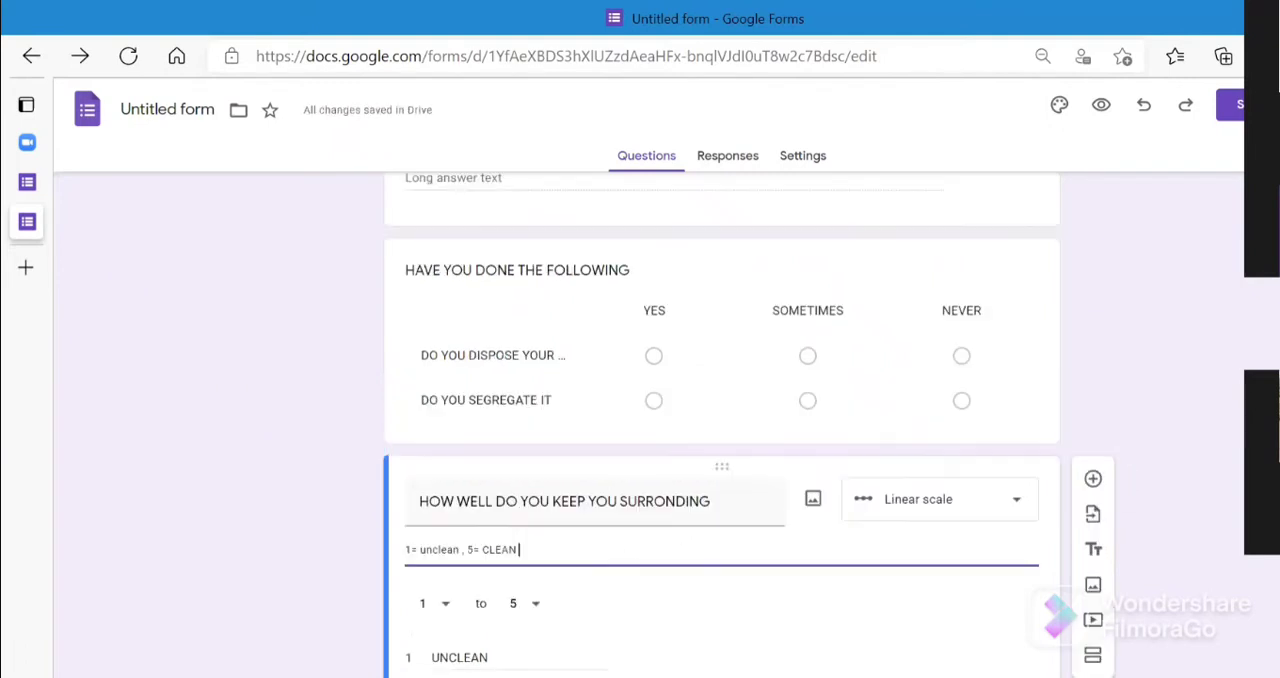
{"action": "scroll", "coordinate": [841, 468], "scroll_direction": "up", "scroll_amount": 4}
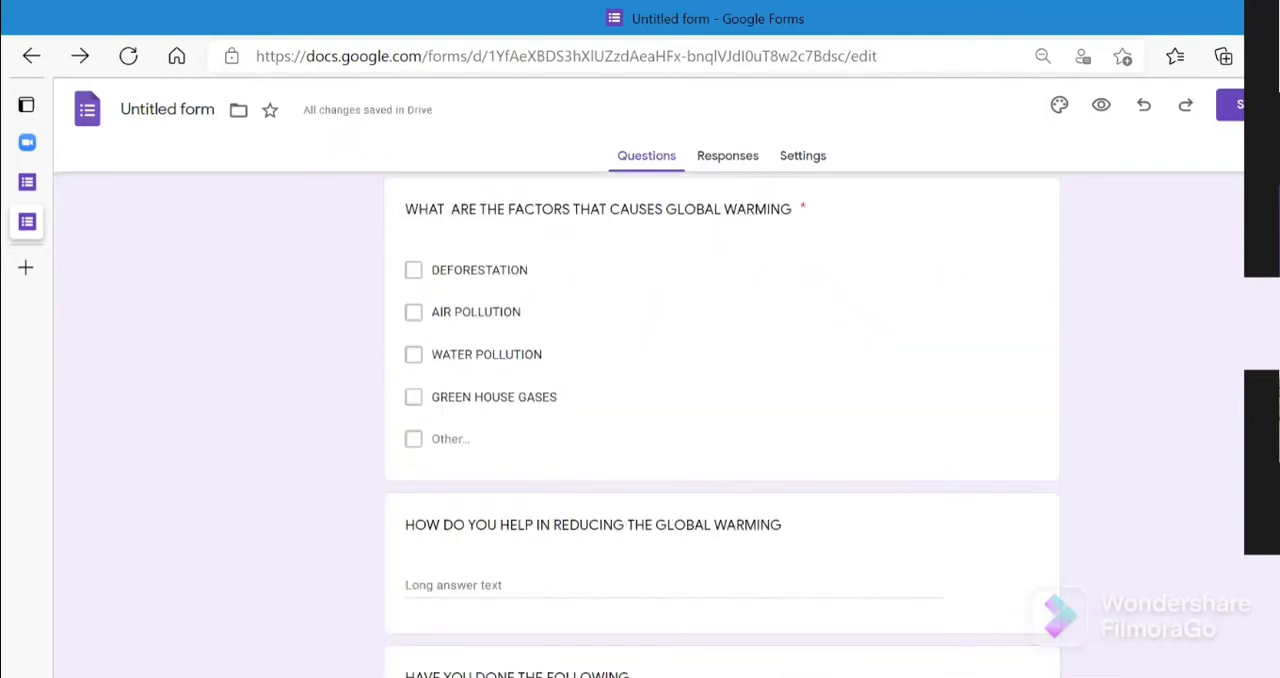
{"action": "left_click", "coordinate": [860, 567]}
{"action": "left_click", "coordinate": [1018, 677]}
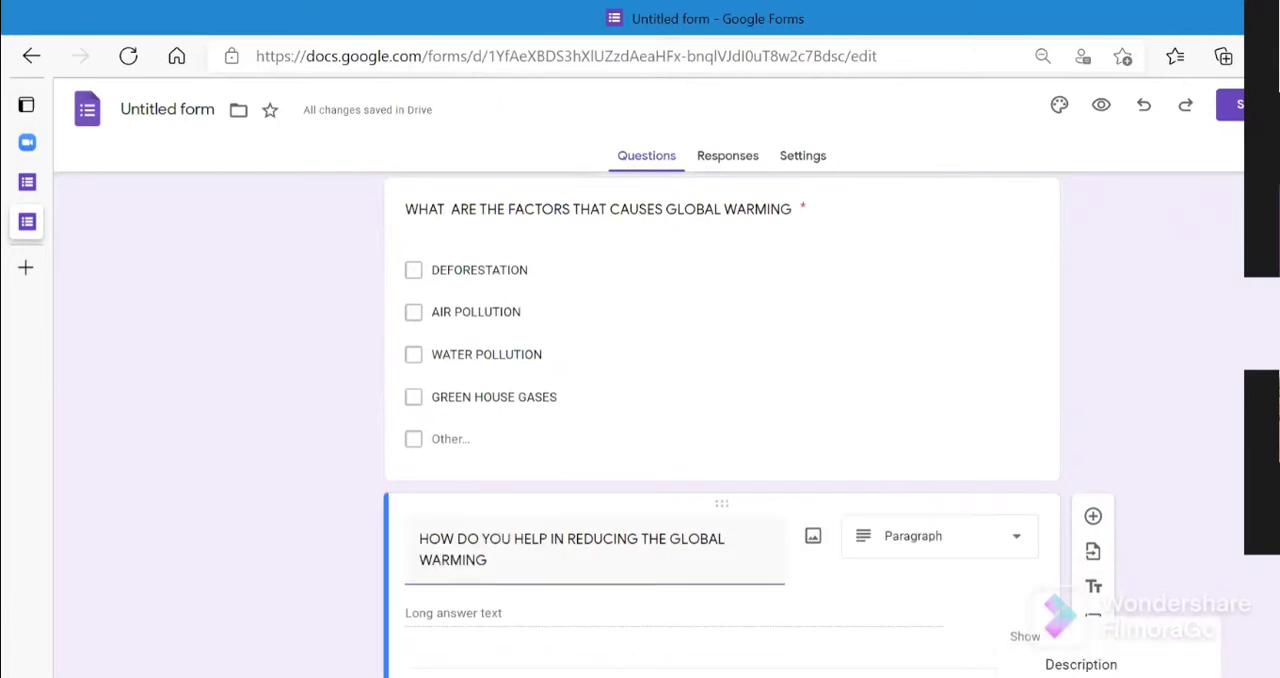
{"action": "left_click", "coordinate": [1090, 664]}
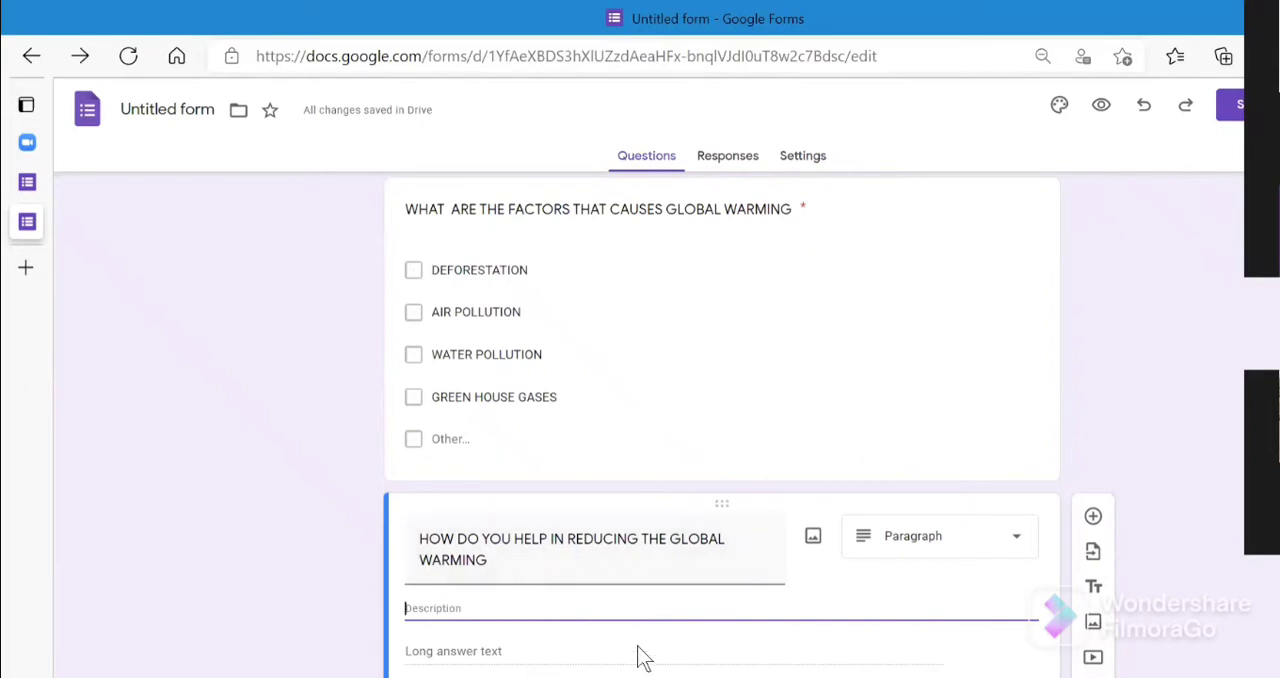
{"action": "scroll", "coordinate": [720, 425], "scroll_direction": "down", "scroll_amount": 5}
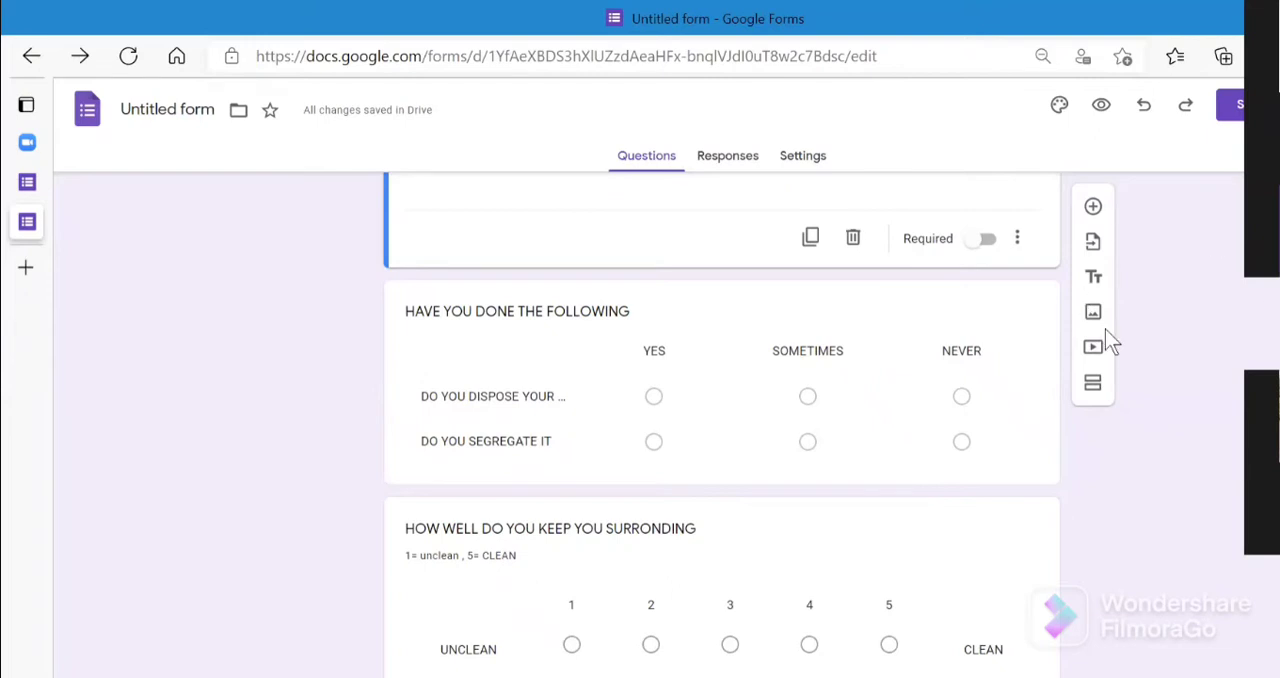
{"action": "left_click", "coordinate": [1093, 207]}
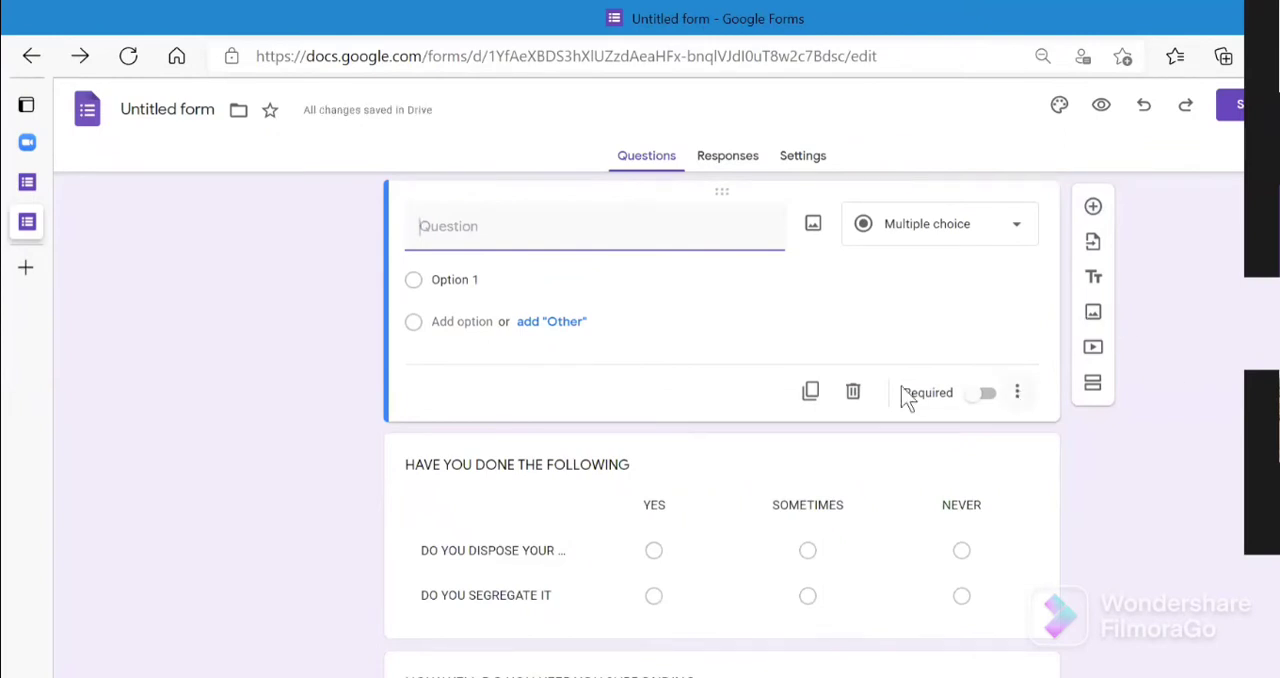
{"action": "left_click", "coordinate": [848, 390]}
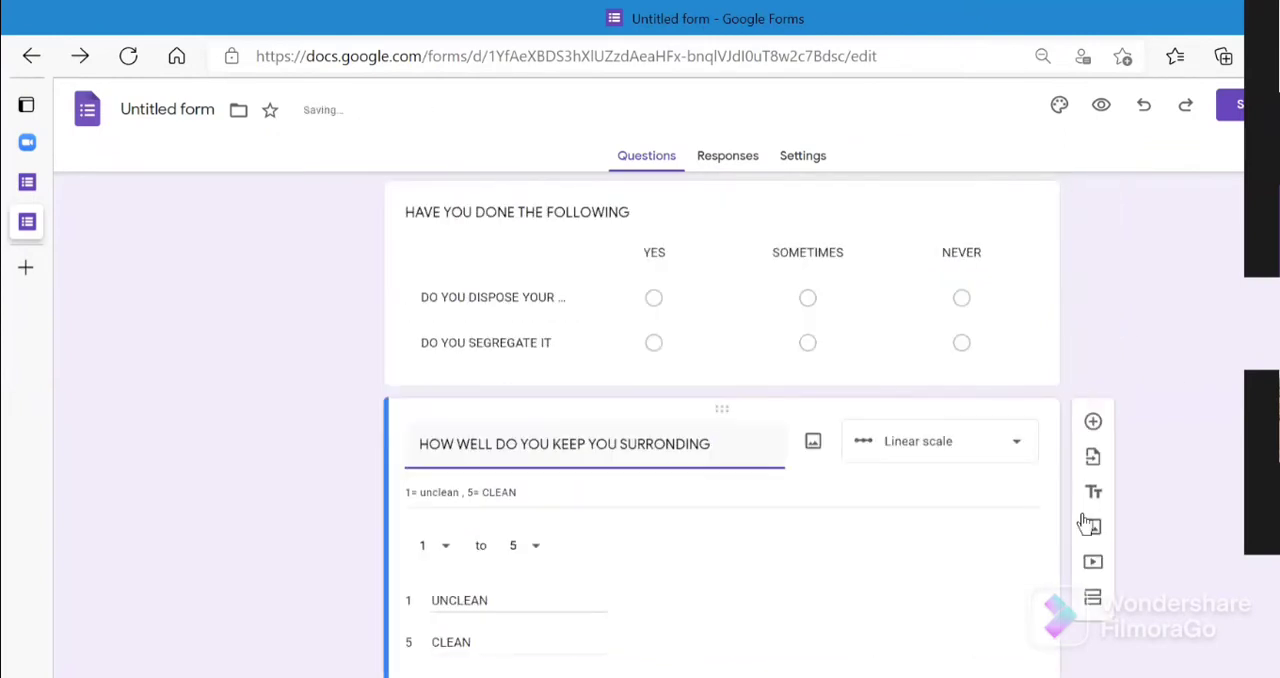
- Add a question below the linear scale question with the text "UPLOAD A PICTURE OF YOUR SURROUNDING"
{"action": "left_click", "coordinate": [1093, 421]}
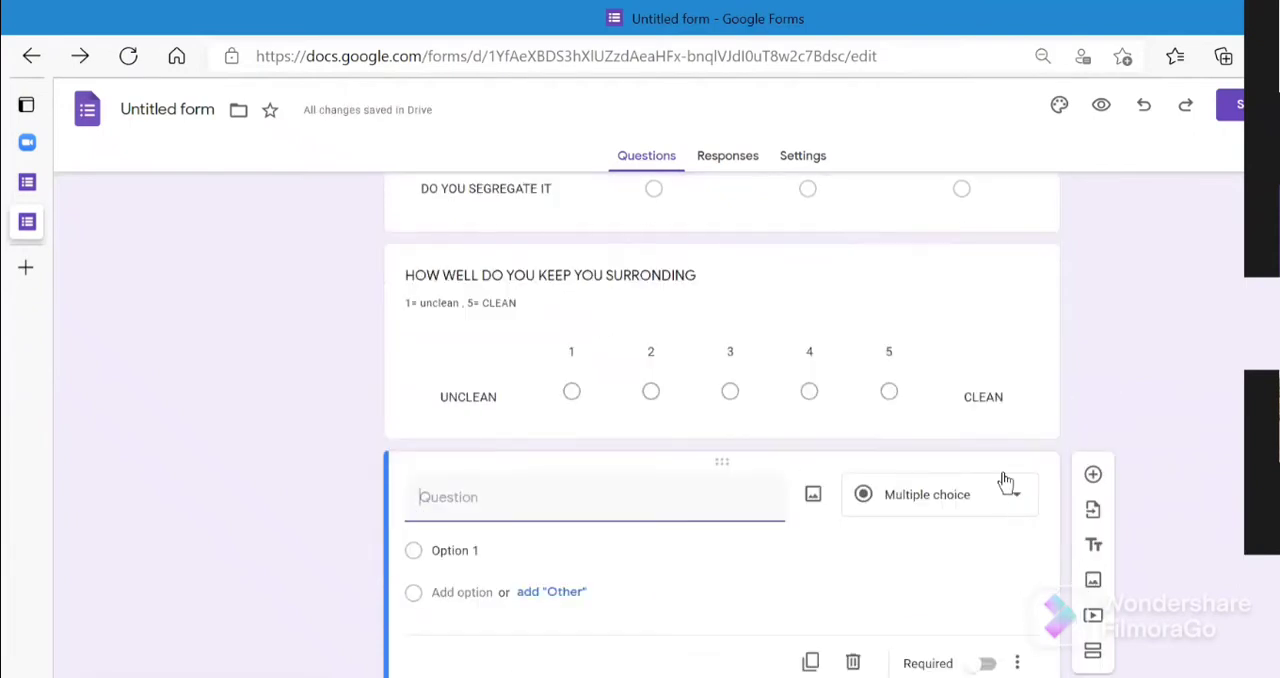
{"action": "left_click", "coordinate": [1013, 508]}
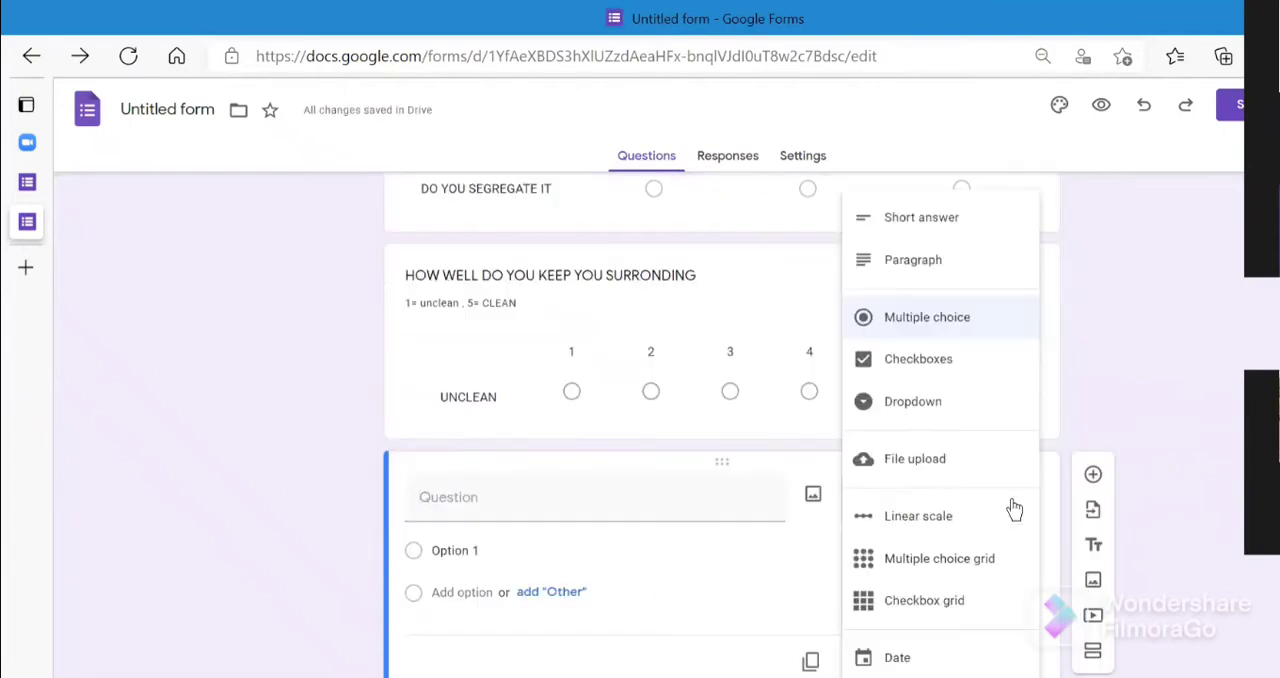
{"action": "left_click", "coordinate": [543, 496]}
{"action": "type", "text": "U"}
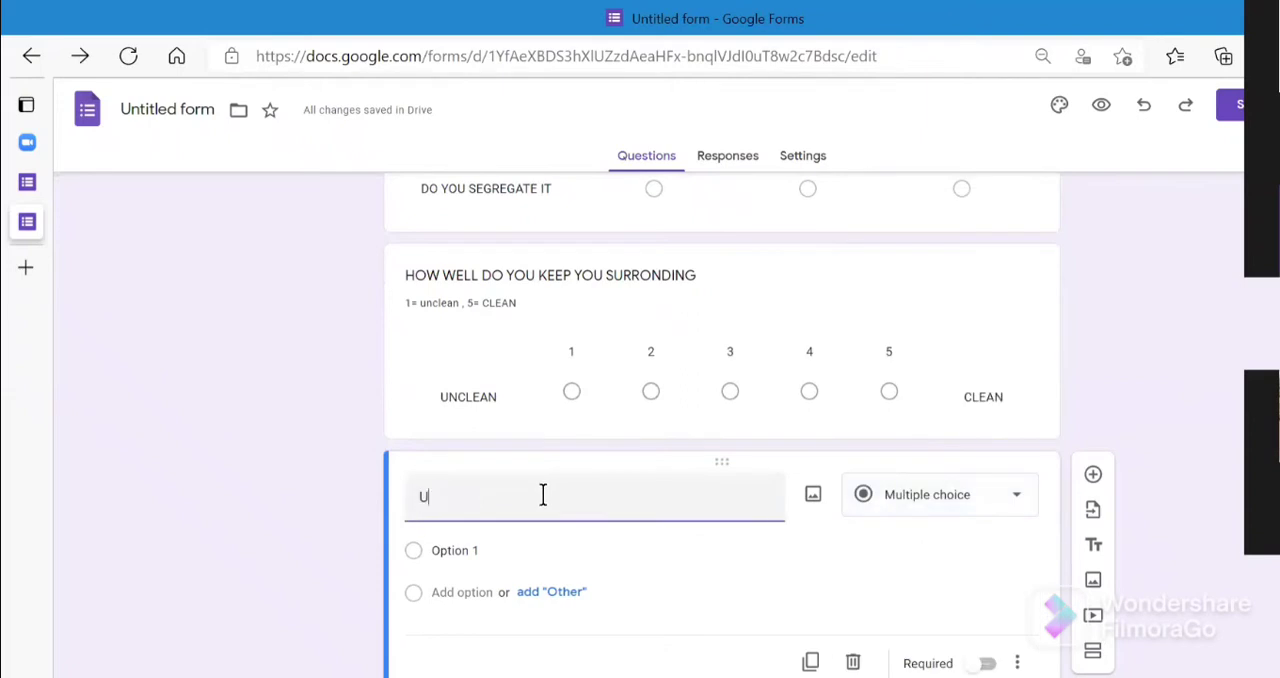
{"action": "type", "text": "LOAD A"}
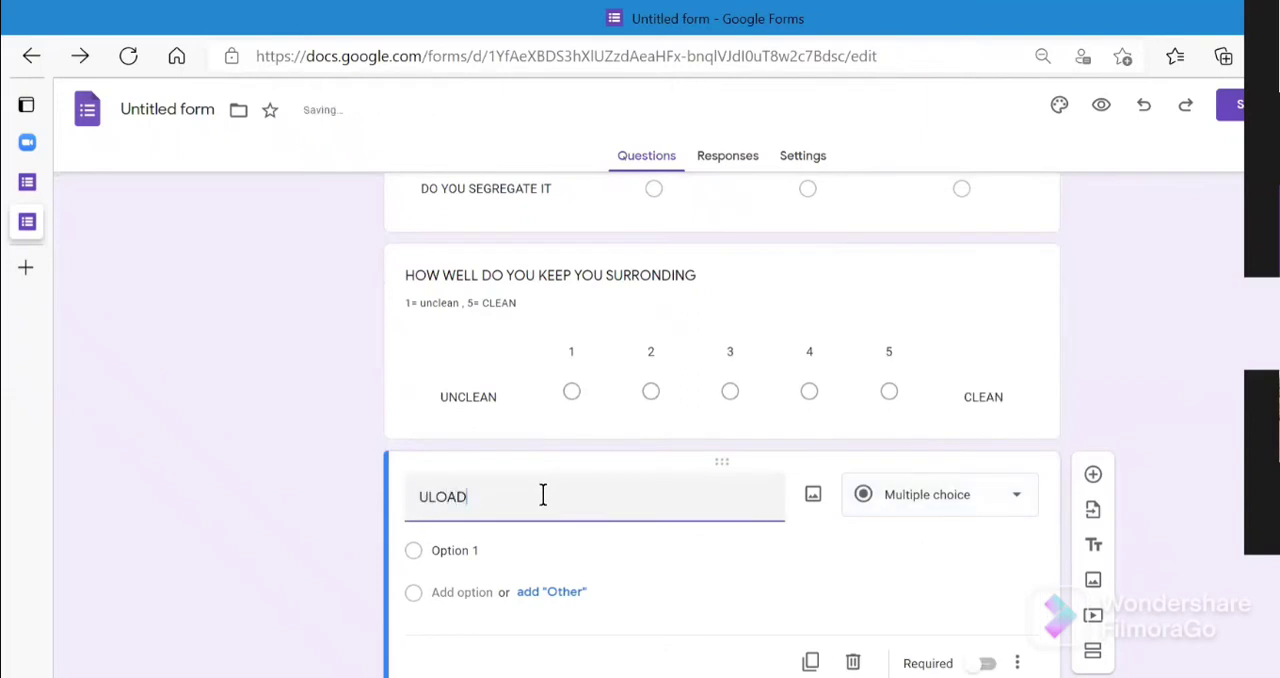
{"action": "key", "text": "BackSpace"}
{"action": "key", "text": "BackSpace"}
{"action": "key", "text": "BackSpace"}
{"action": "key", "text": "BackSpace"}
{"action": "key", "text": "BackSpace"}
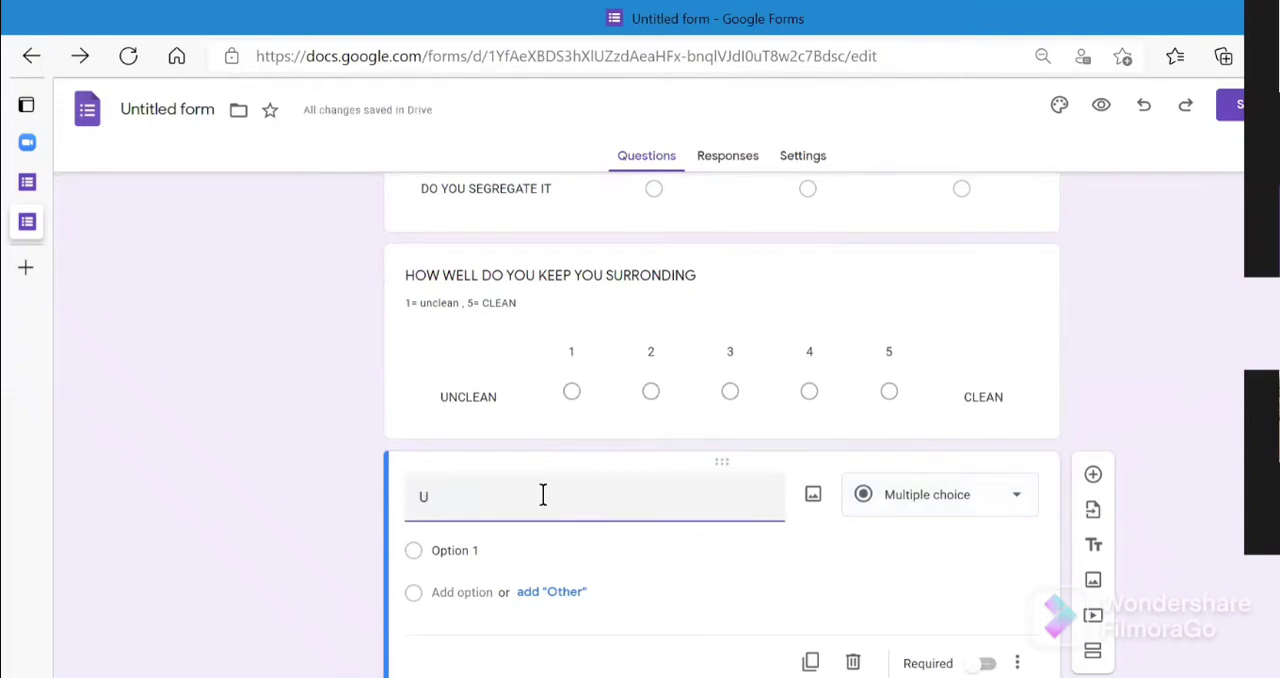
{"action": "type", "text": "PLOAD A PICTURE OF YOU"}
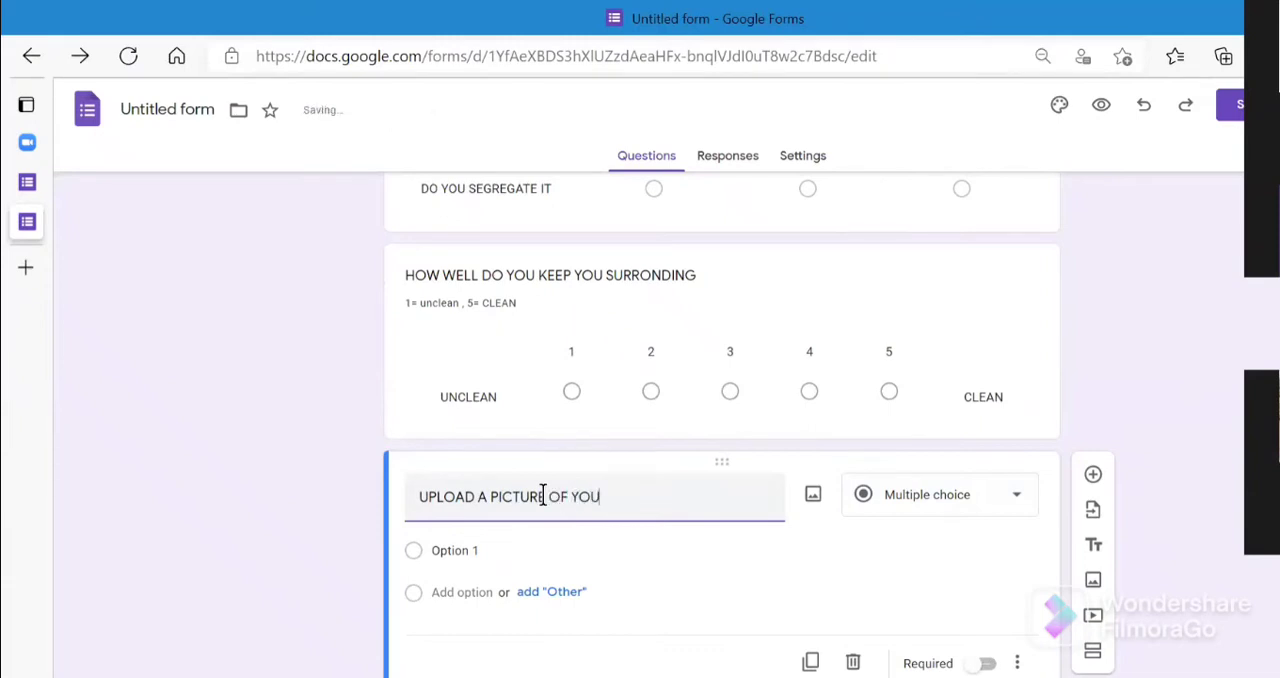
{"action": "type", "text": "R SURROUNDING"}
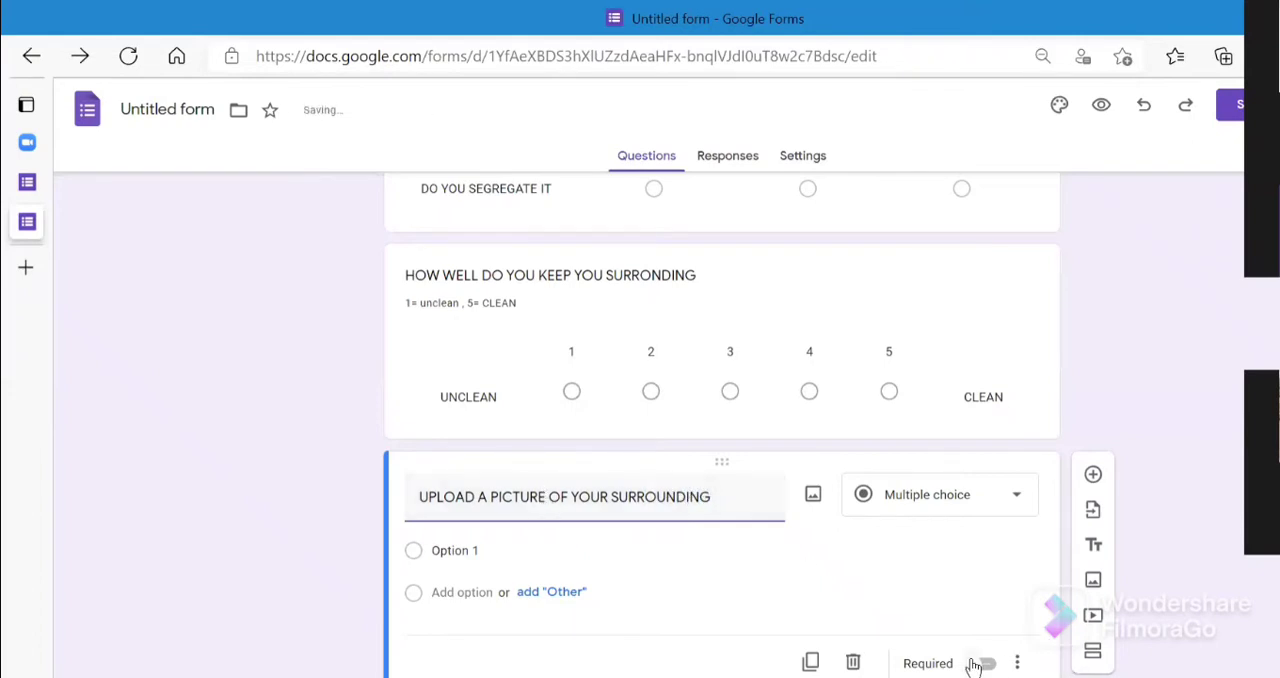
- Set the picture question's answer type to File upload, allow uploads to Drive, and set the maximum file size to 100 MB
{"action": "left_click", "coordinate": [1016, 497]}
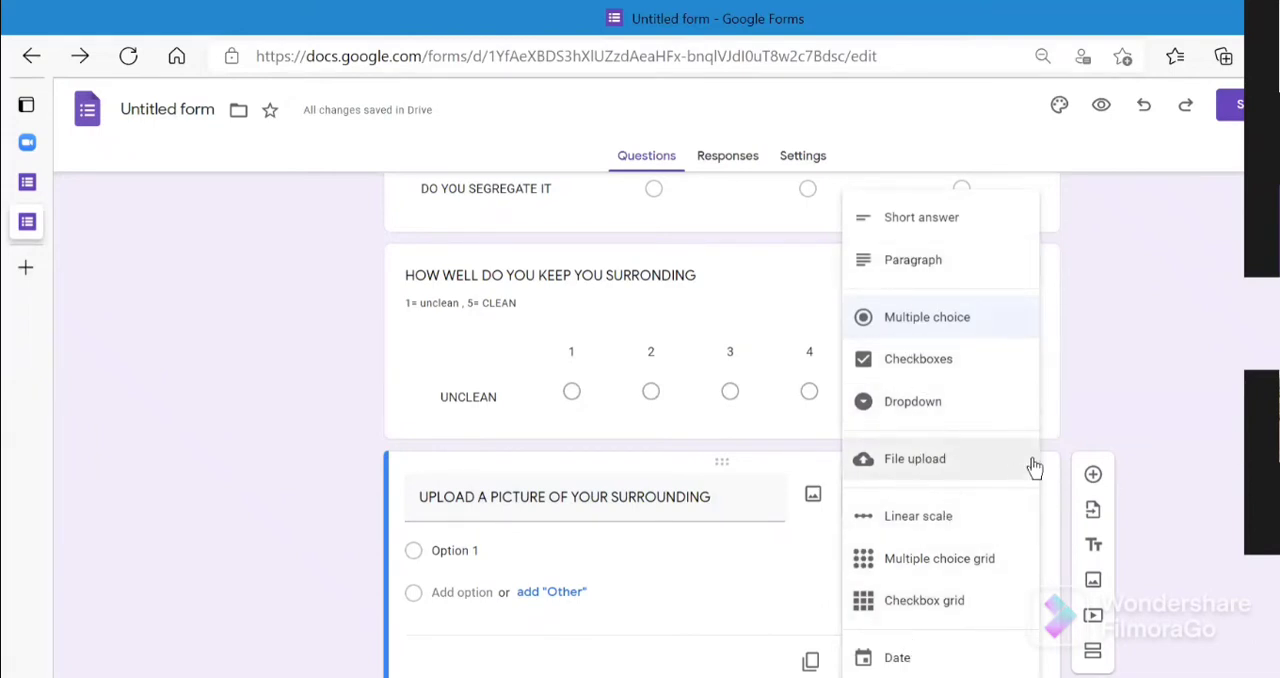
{"action": "left_click", "coordinate": [921, 464]}
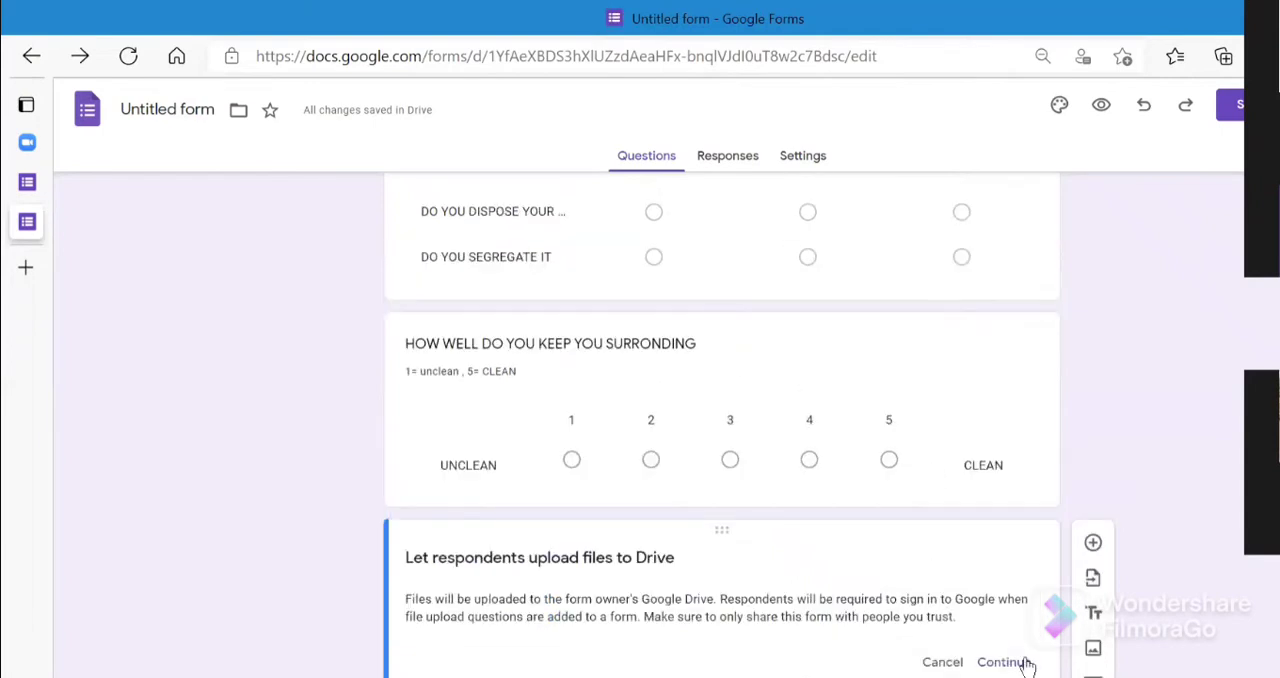
{"action": "left_click", "coordinate": [1003, 662]}
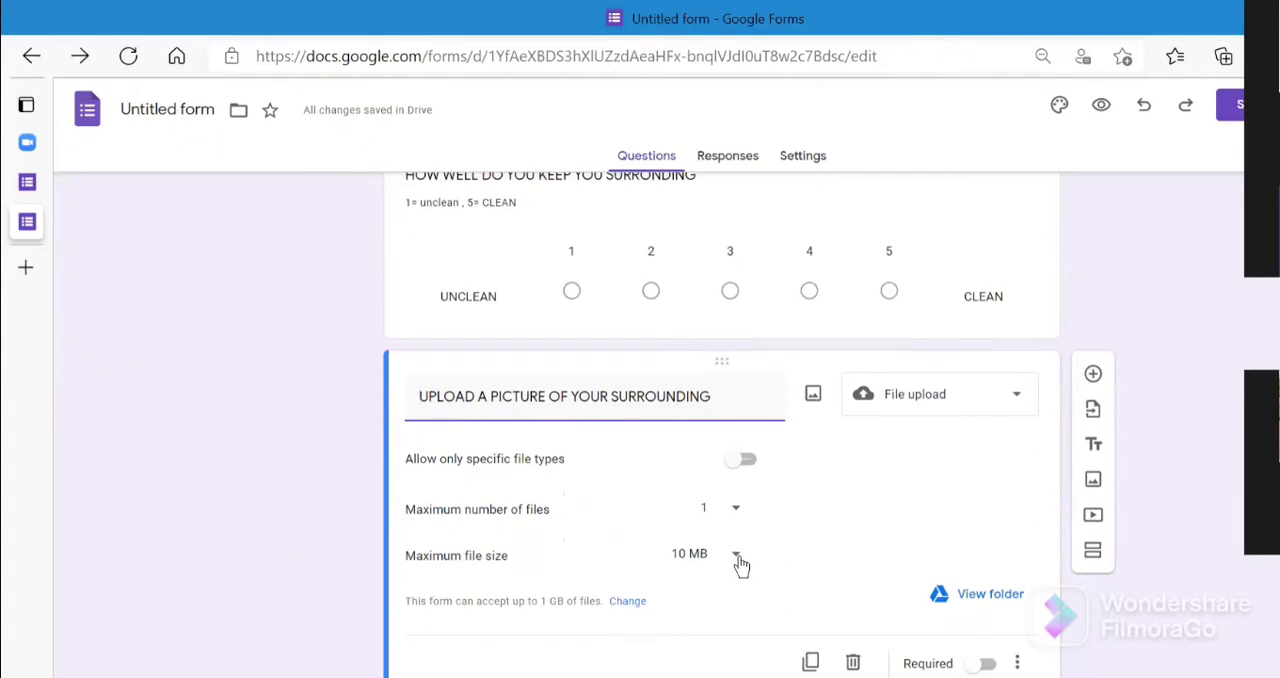
{"action": "left_click", "coordinate": [737, 558]}
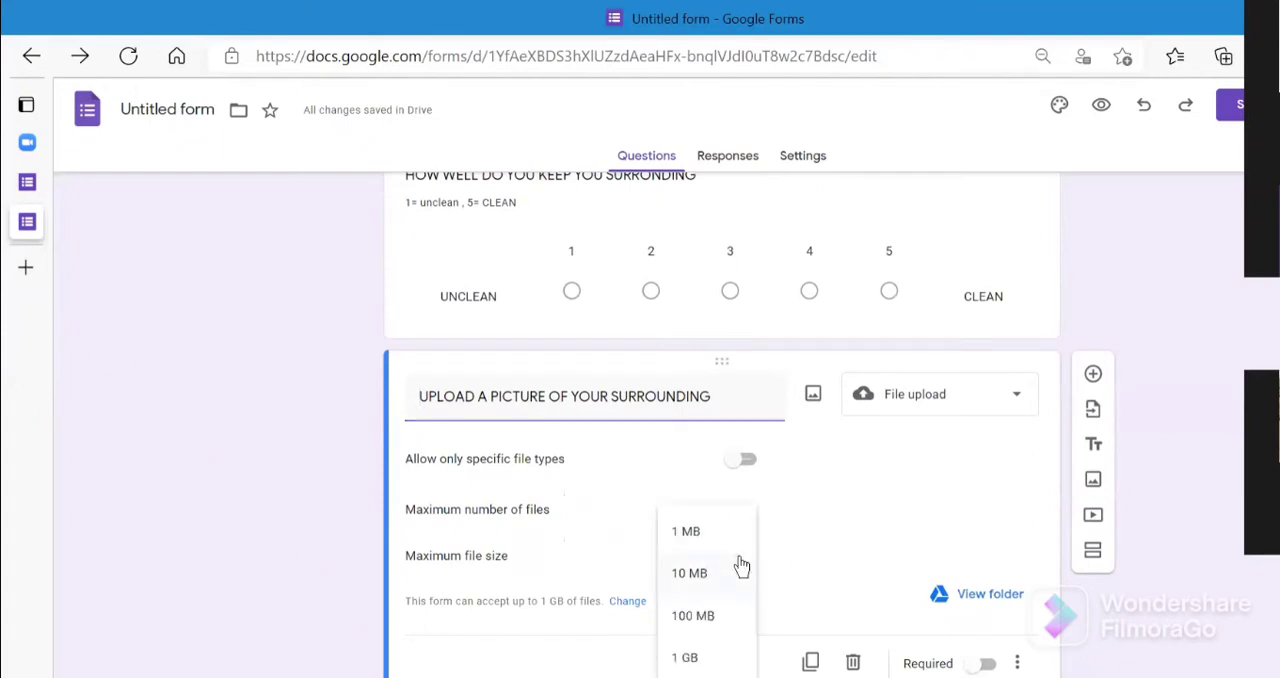
{"action": "left_click", "coordinate": [715, 630]}
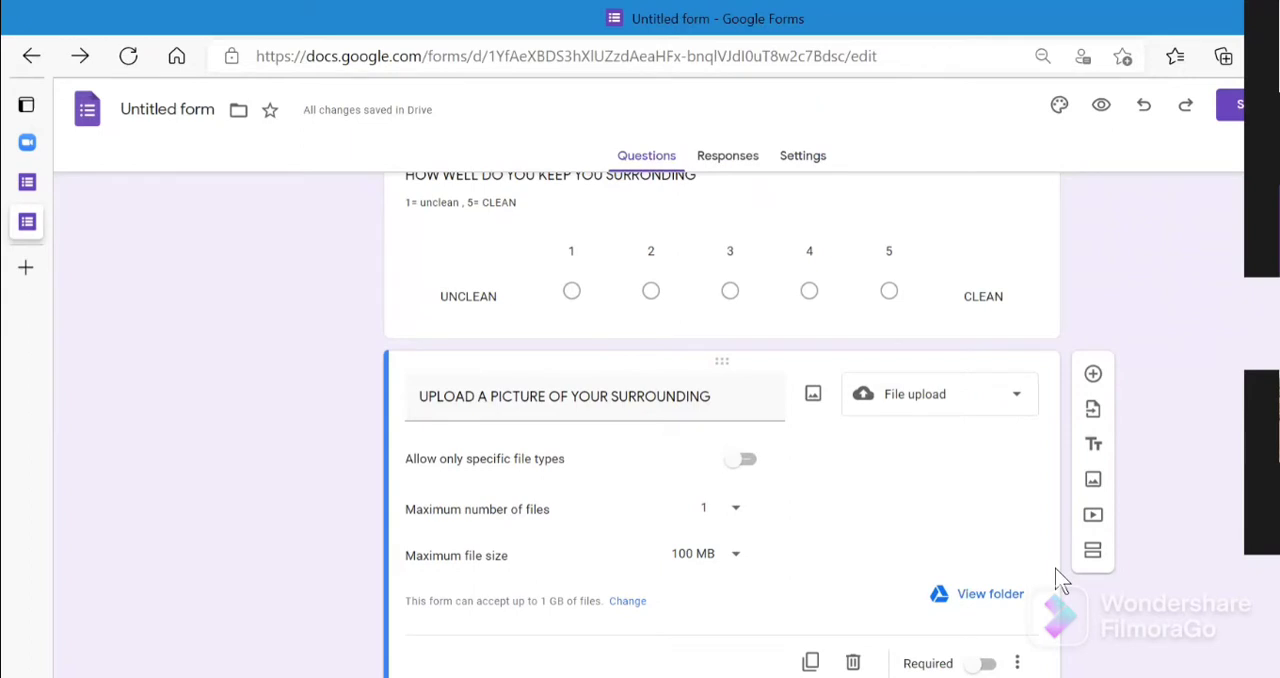
- Add a new section after the file upload question and title it "A3"
{"action": "scroll", "coordinate": [720, 420], "scroll_direction": "up", "scroll_amount": 15}
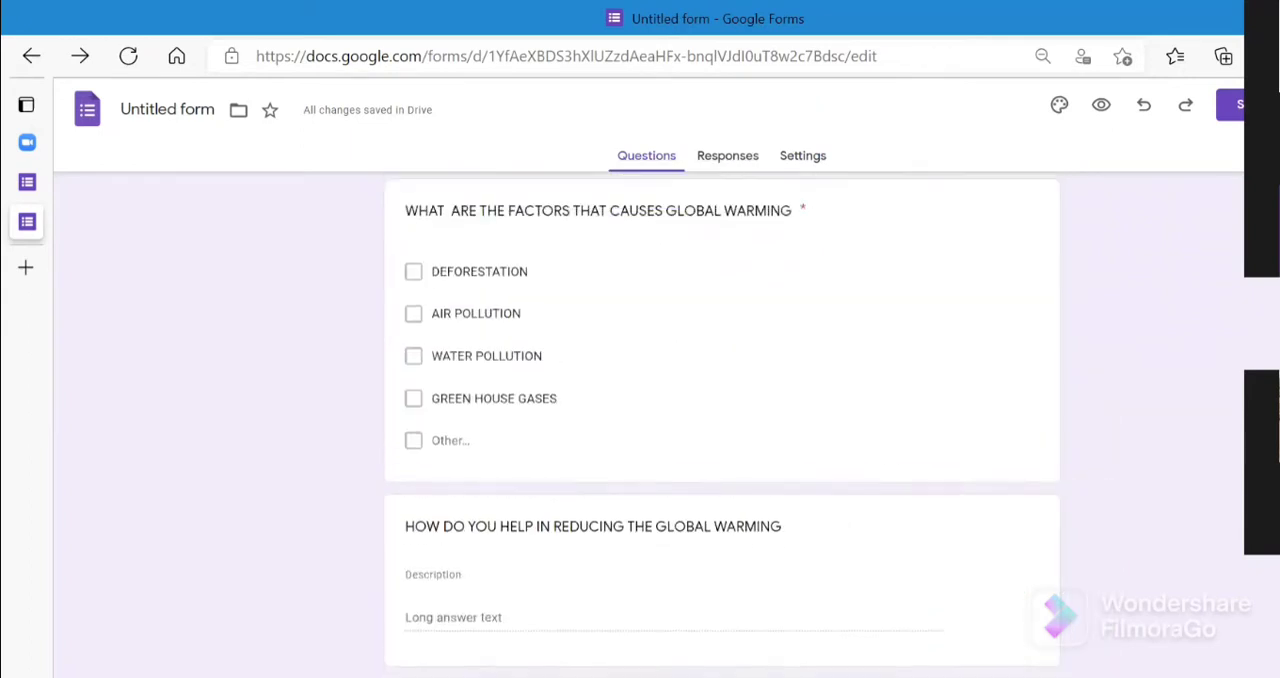
{"action": "scroll", "coordinate": [720, 420], "scroll_direction": "down", "scroll_amount": 5}
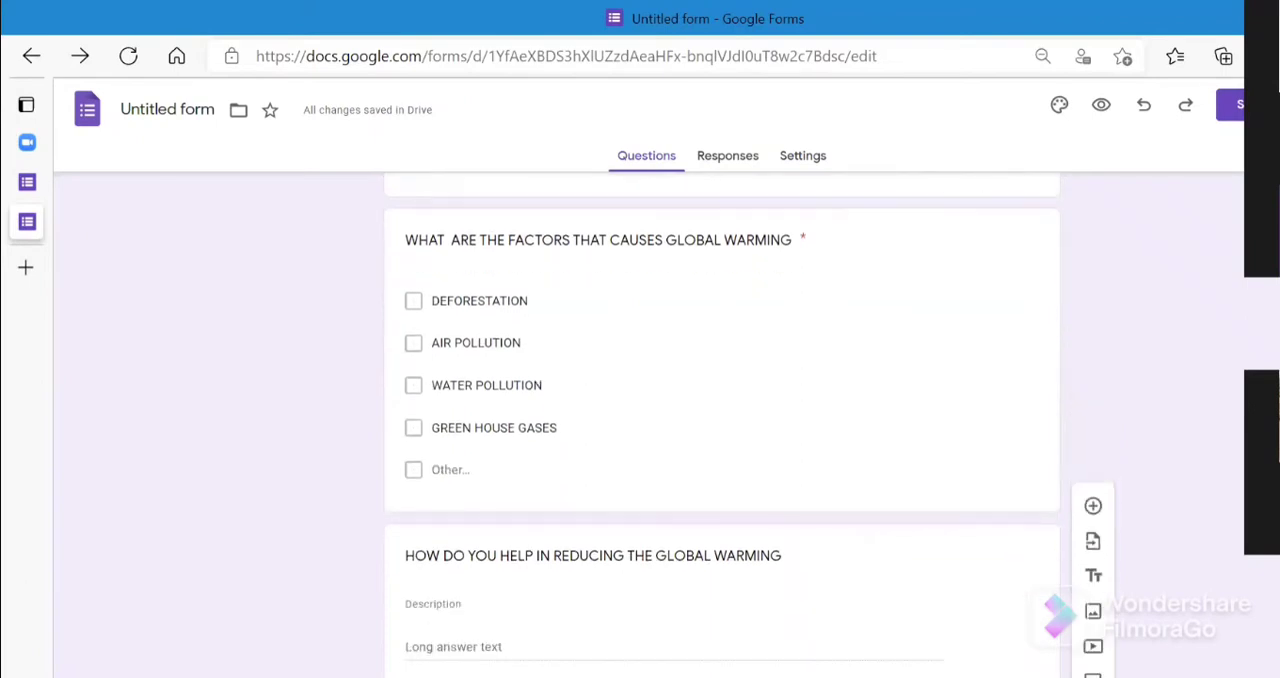
{"action": "scroll", "coordinate": [720, 420], "scroll_direction": "down", "scroll_amount": 5}
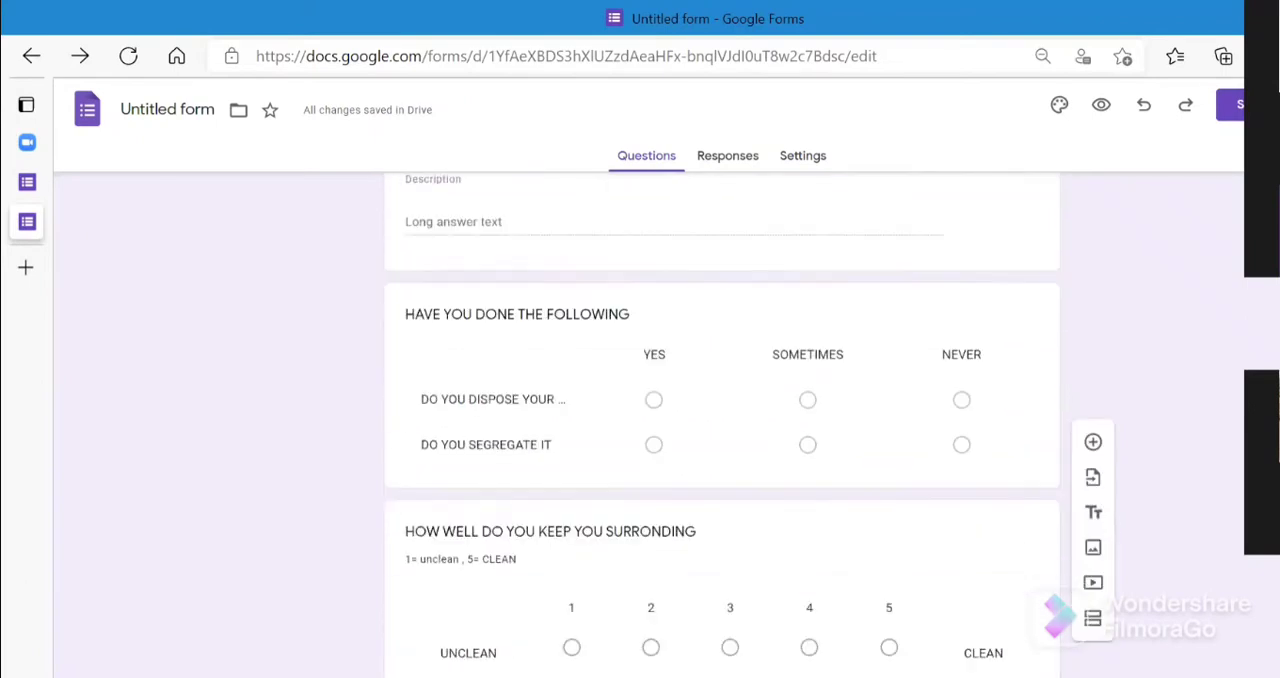
{"action": "scroll", "coordinate": [720, 420], "scroll_direction": "down", "scroll_amount": 2}
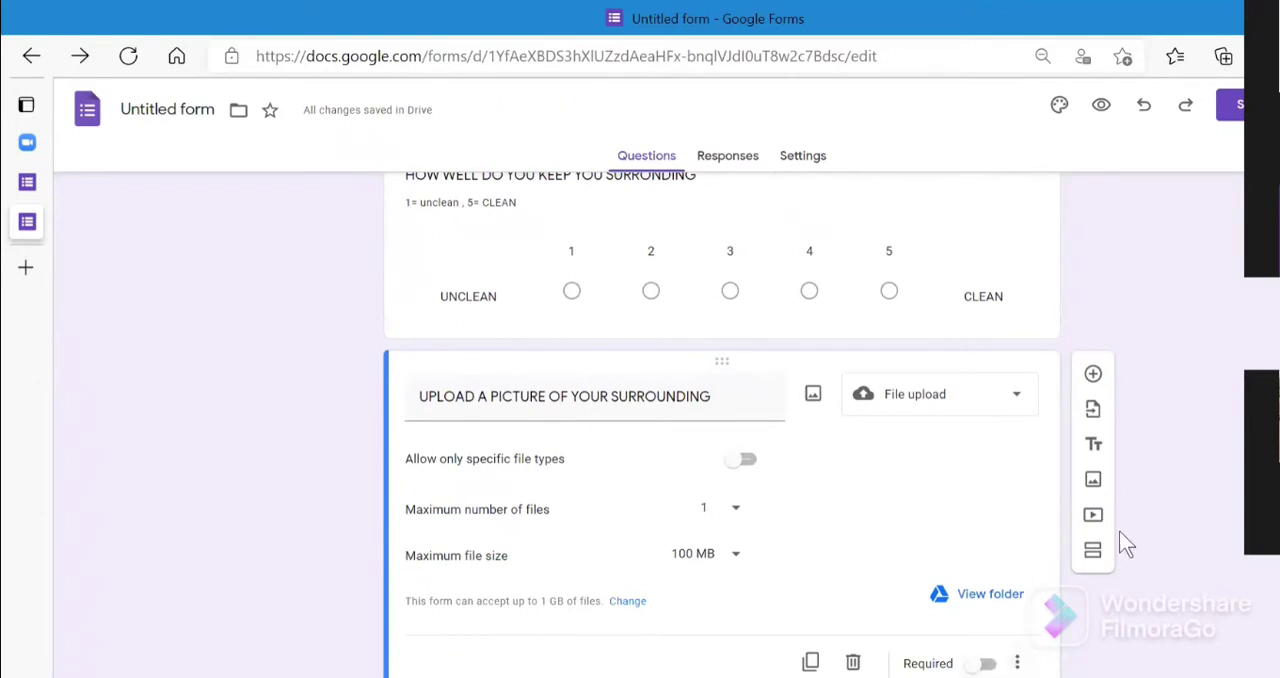
{"action": "left_click", "coordinate": [1093, 552]}
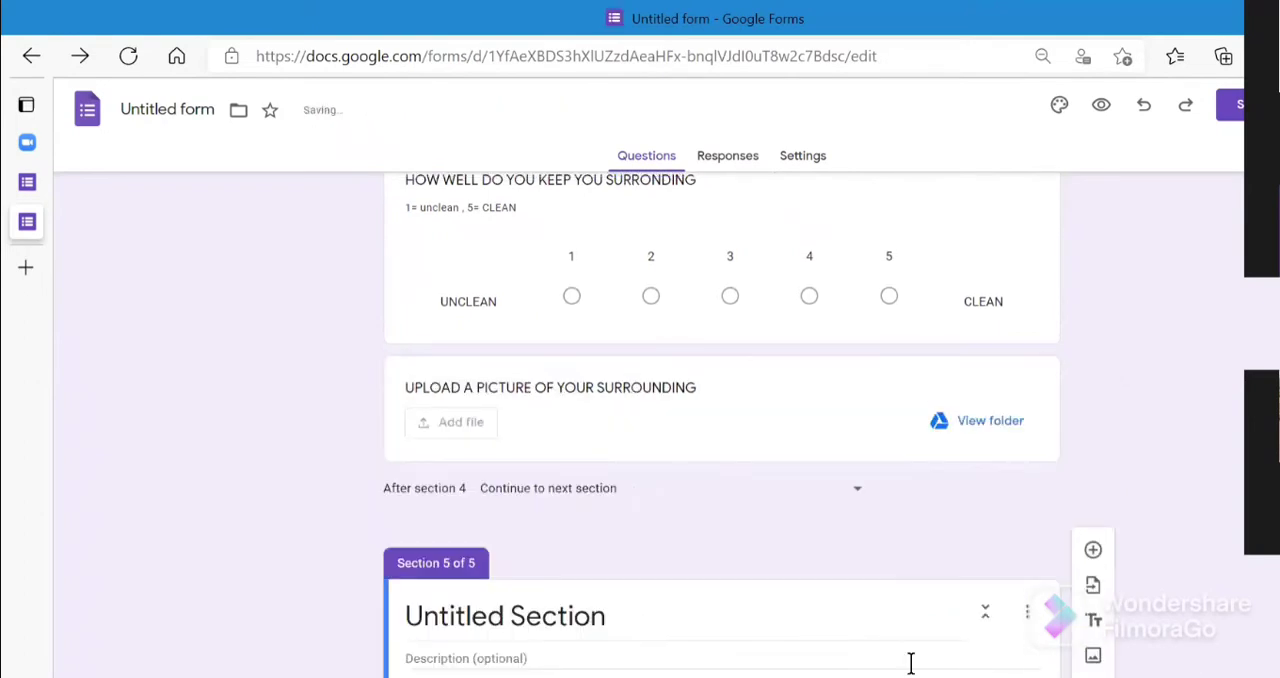
{"action": "key", "text": "BackSpace"}
{"action": "key", "text": "BackSpace"}
{"action": "key", "text": "BackSpace"}
{"action": "key", "text": "BackSpace"}
{"action": "key", "text": "BackSpace"}
{"action": "key", "text": "BackSpace"}
{"action": "key", "text": "BackSpace"}
{"action": "key", "text": "BackSpace"}
{"action": "key", "text": "BackSpace"}
{"action": "key", "text": "BackSpace"}
{"action": "key", "text": "BackSpace"}
{"action": "key", "text": "BackSpace"}
{"action": "key", "text": "BackSpace"}
{"action": "key", "text": "BackSpace"}
{"action": "key", "text": "BackSpace"}
{"action": "key", "text": "BackSpace"}
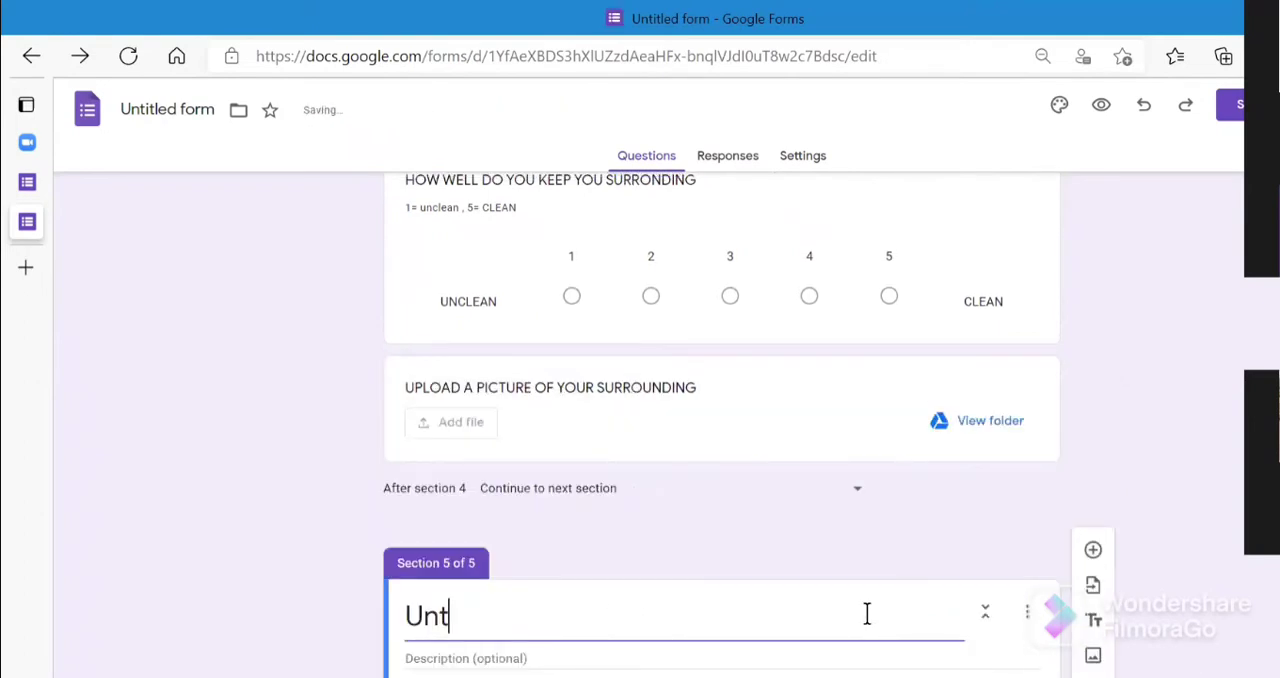
{"action": "type", "text": "A3"}
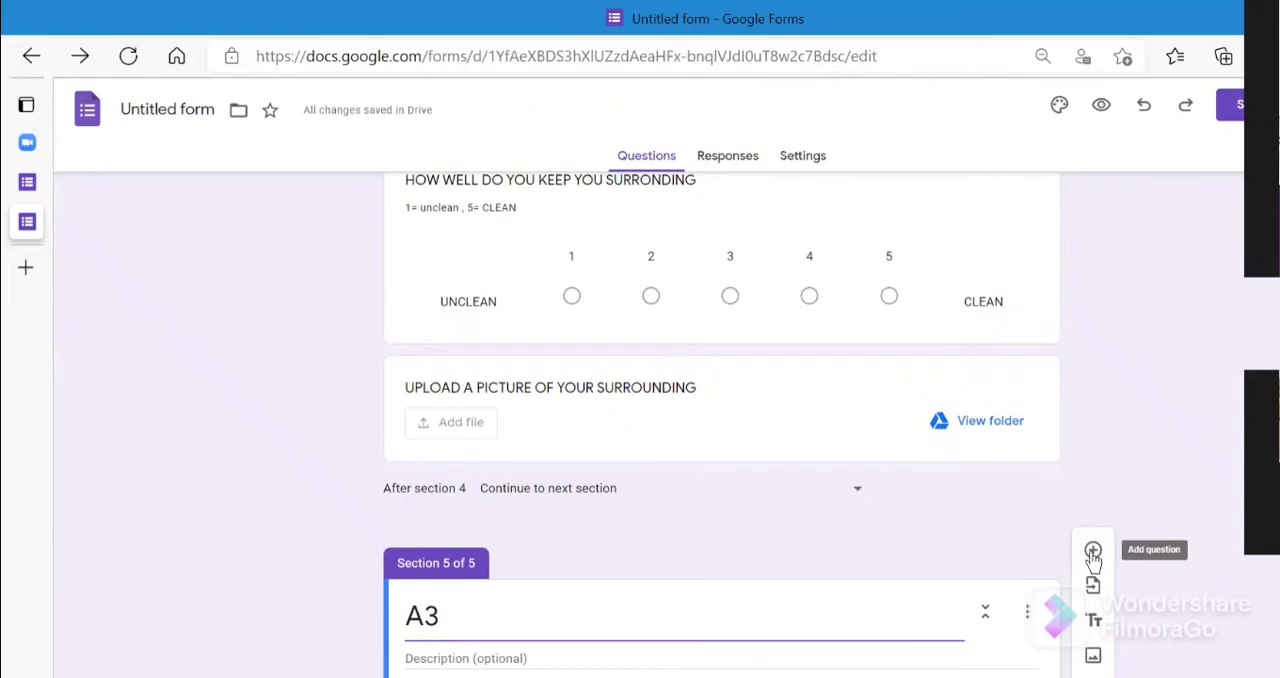
- Start inserting an image in section A3 and search Google images for "global warming"
{"action": "left_click", "coordinate": [1093, 657]}
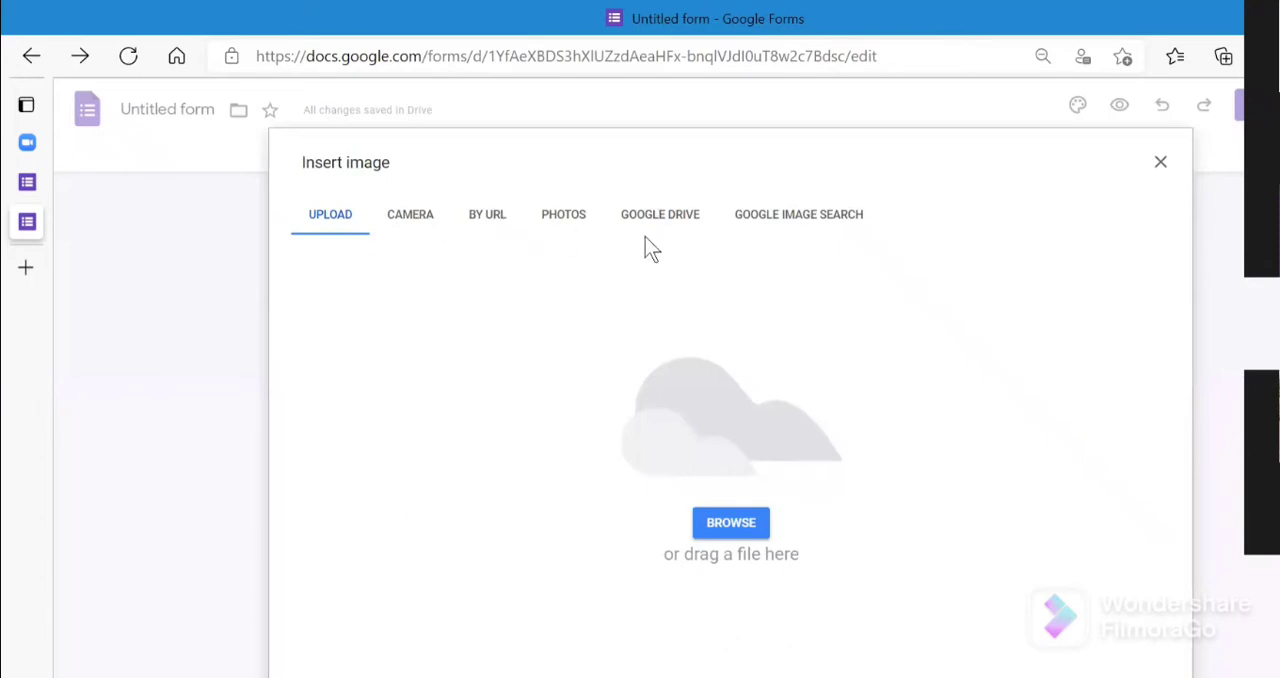
{"action": "left_click", "coordinate": [808, 224]}
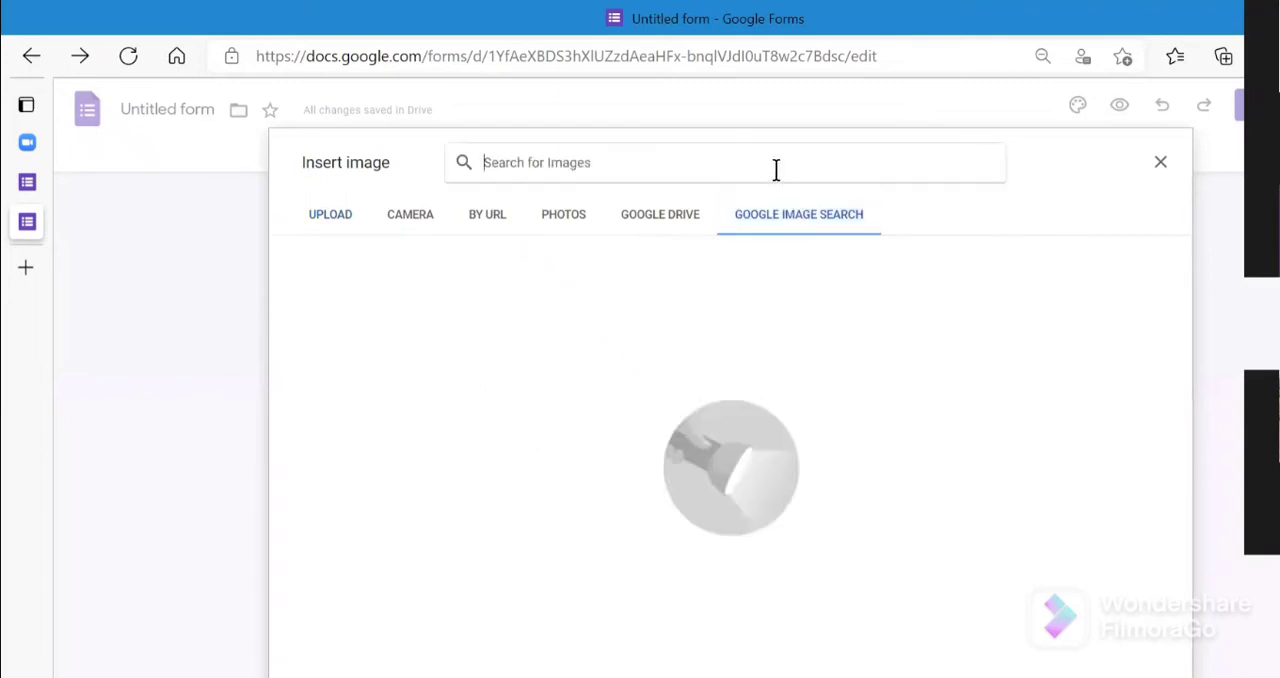
{"action": "type", "text": "GO"}
{"action": "key", "text": "BackSpace"}
{"action": "type", "text": "LO"}
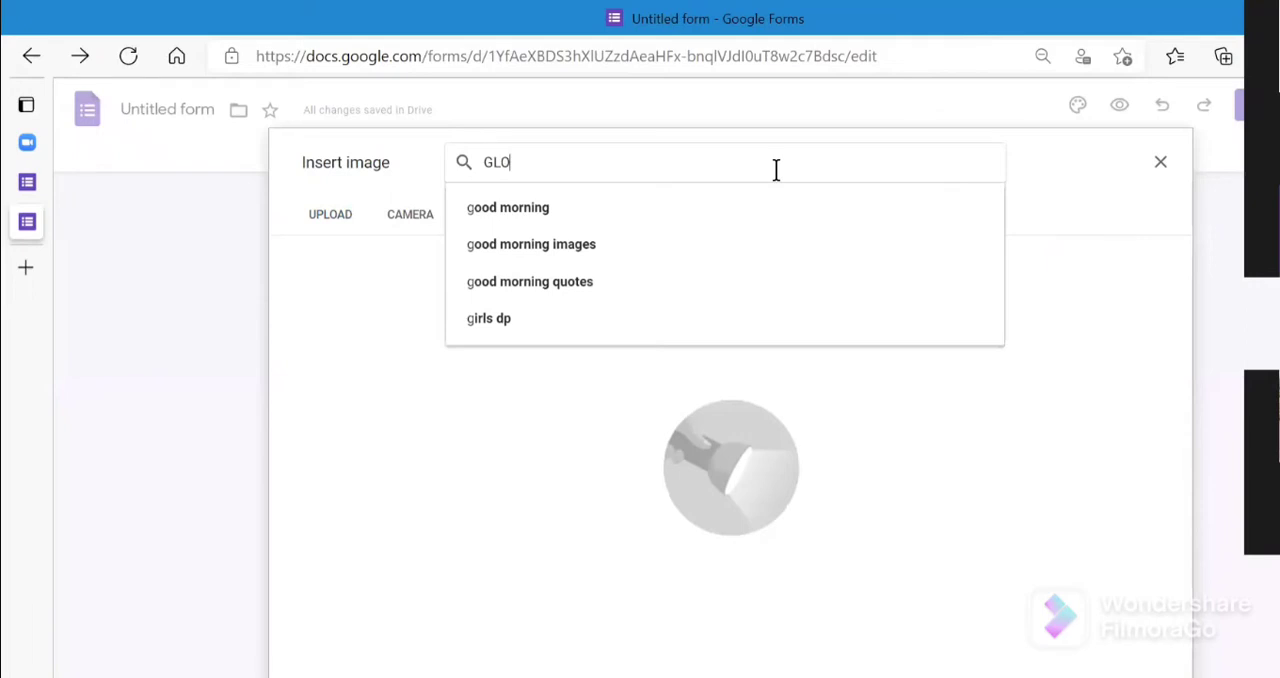
{"action": "left_click", "coordinate": [769, 246]}
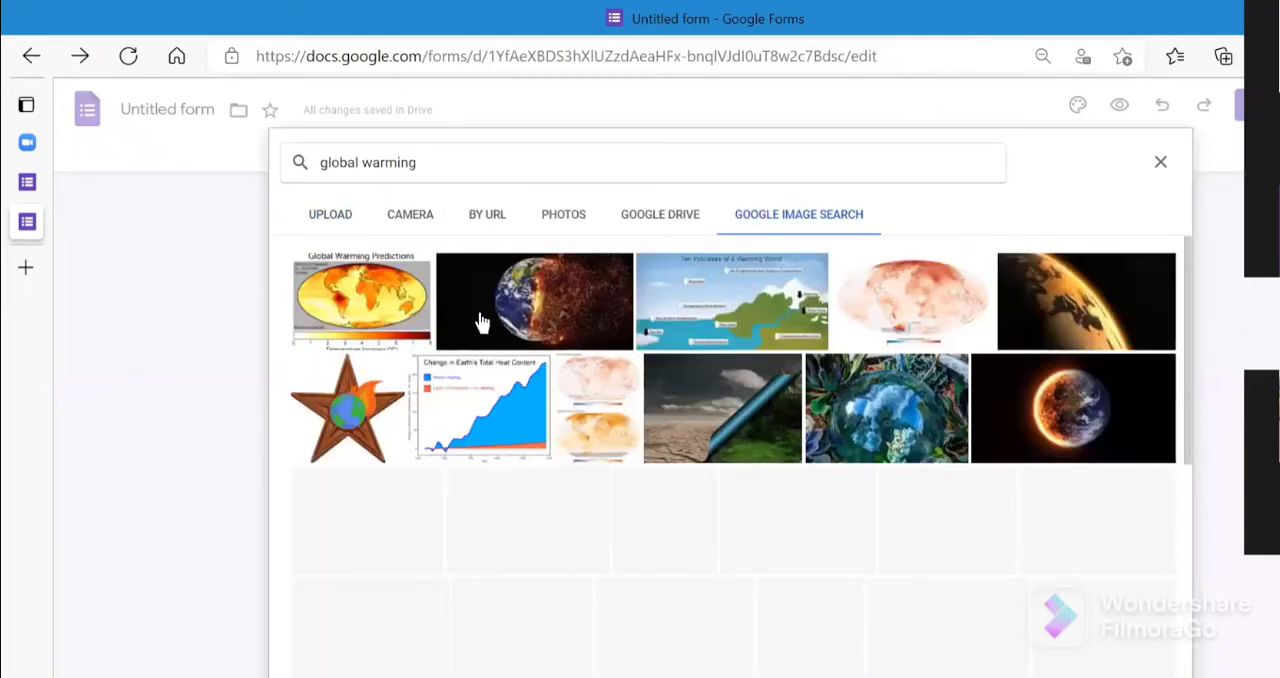
- Insert the image of the Earth disintegrating into fiery particles from the search results into section A3
{"action": "left_click", "coordinate": [603, 331]}
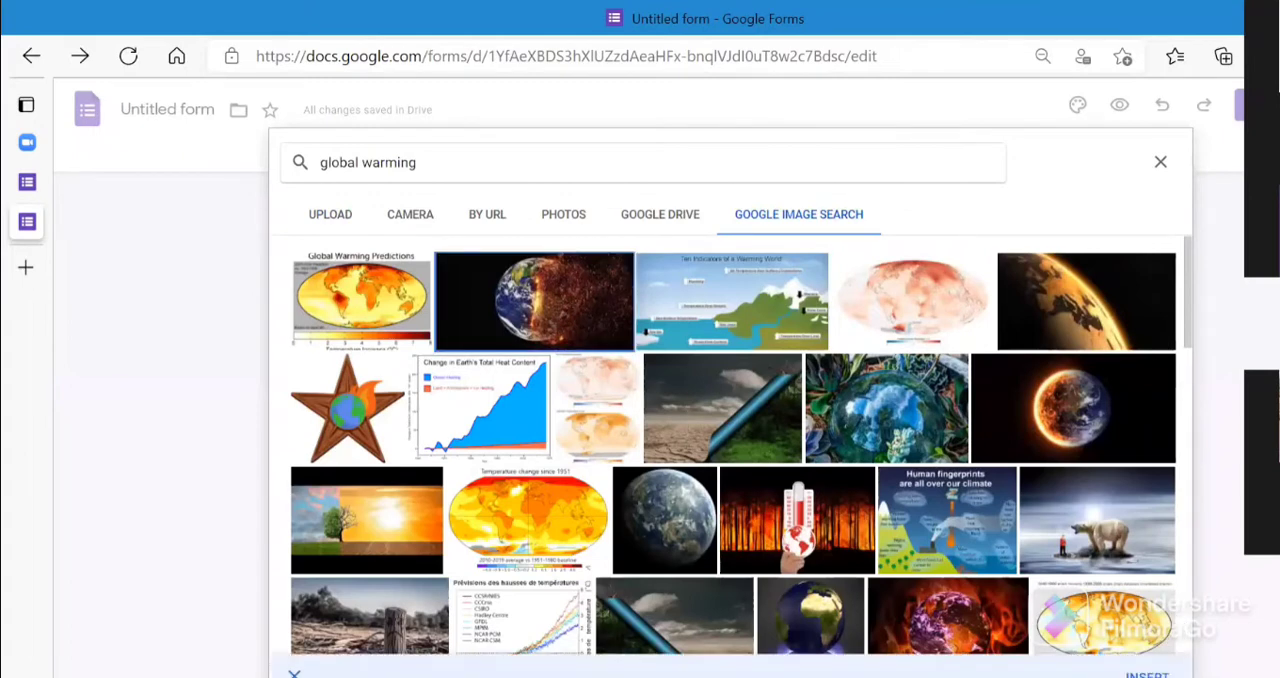
{"action": "left_click", "coordinate": [1147, 675]}
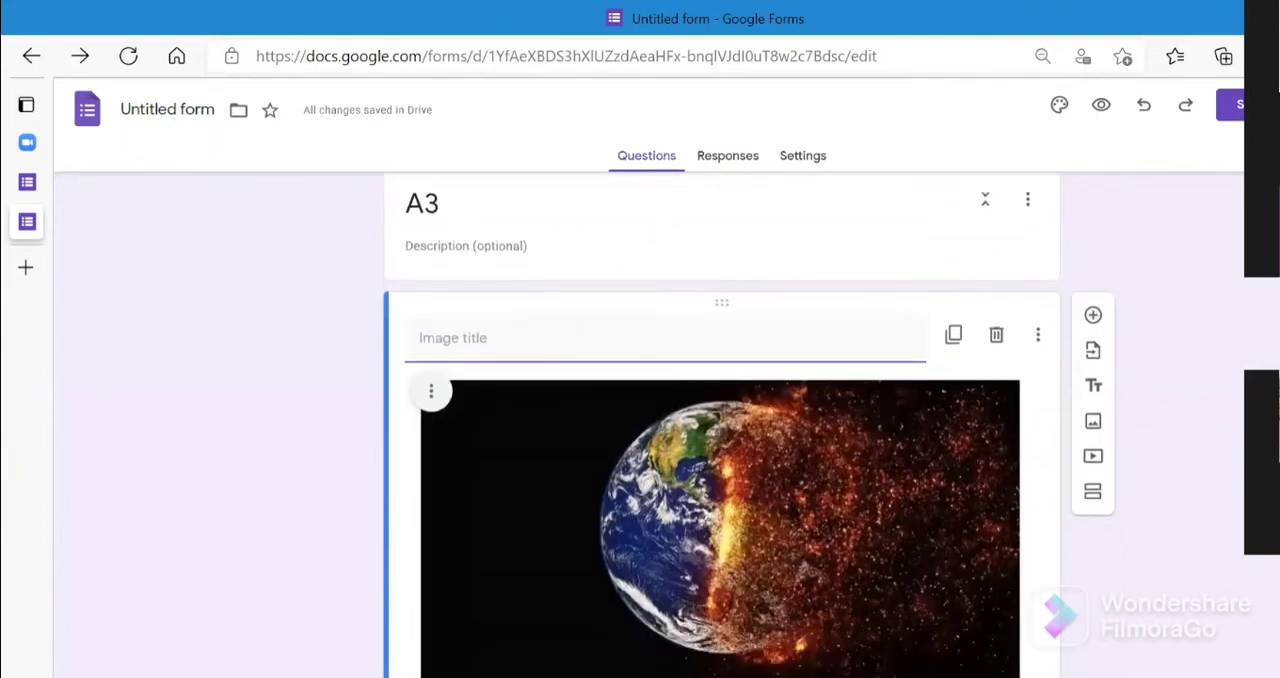
- Add a title and description block below the Earth image and title it "GLOBAL WARMING"
{"action": "left_click", "coordinate": [1094, 388]}
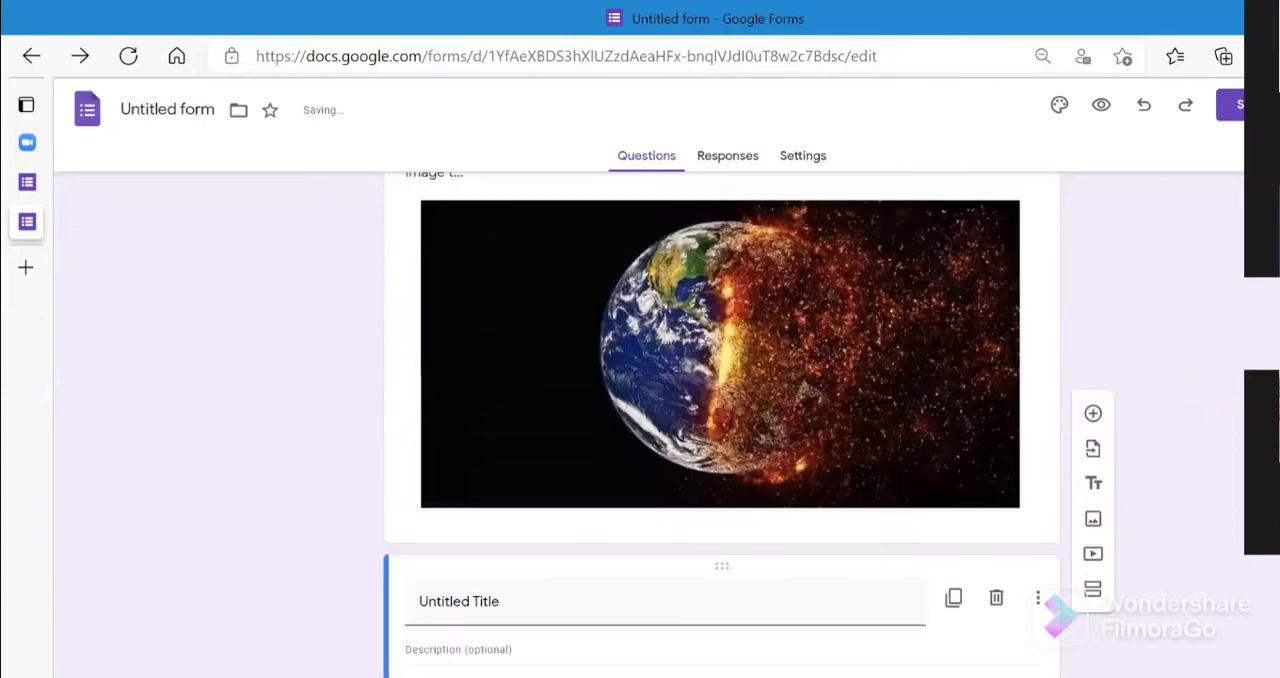
{"action": "key", "text": "BackSpace"}
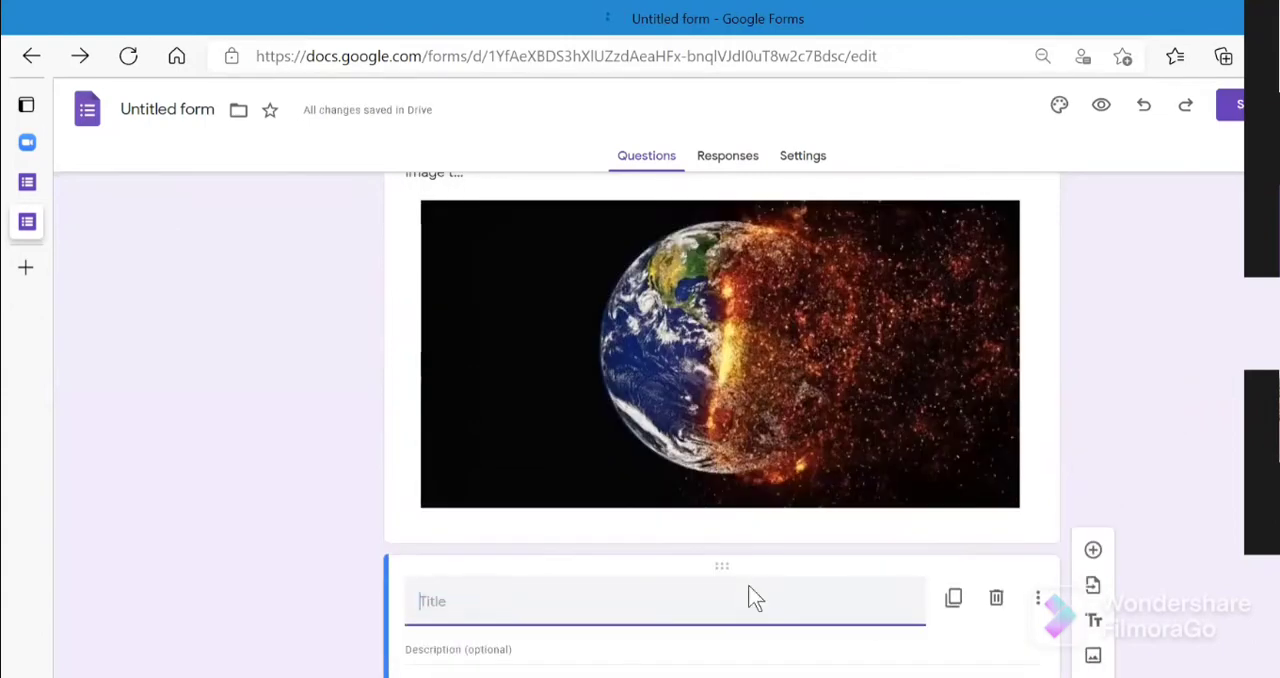
{"action": "type", "text": "W"}
{"action": "key", "text": "BackSpace"}
{"action": "type", "text": "GLOBAL WARMING"}
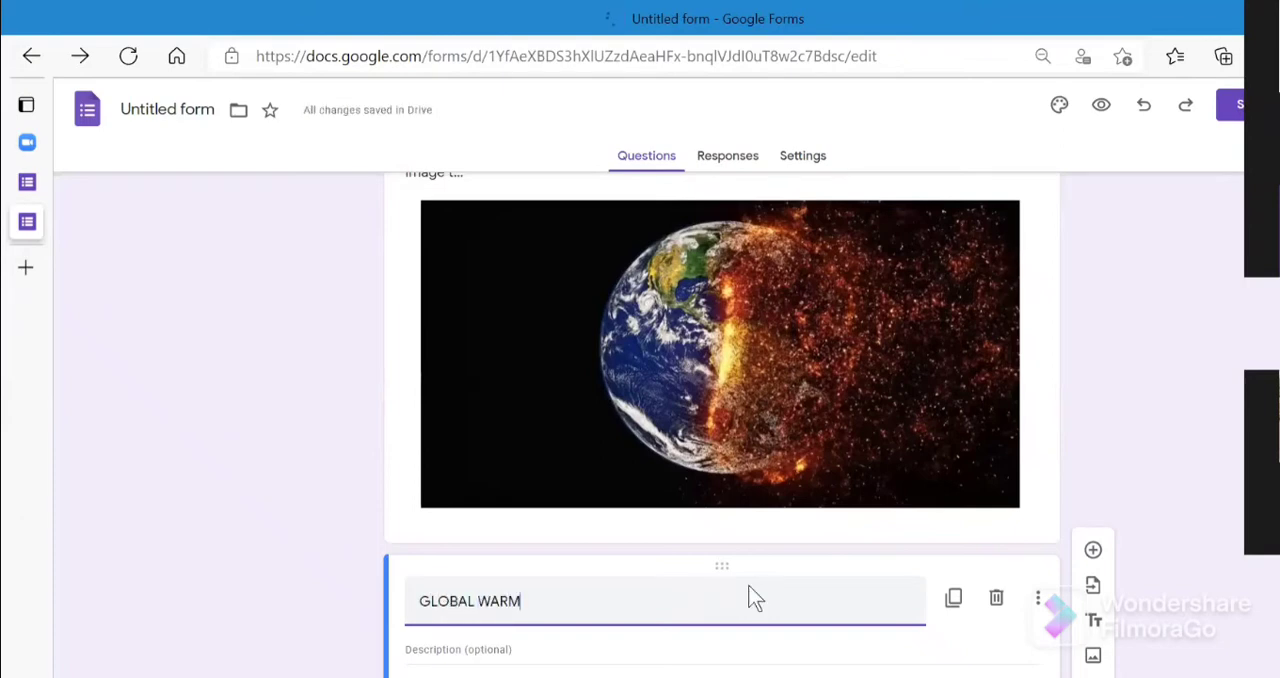
- Fill in the block's description with the lines "GLOBAL WARMING" and "ITS EFFECTS", followed by dotted placeholder lines
{"action": "left_click", "coordinate": [761, 656]}
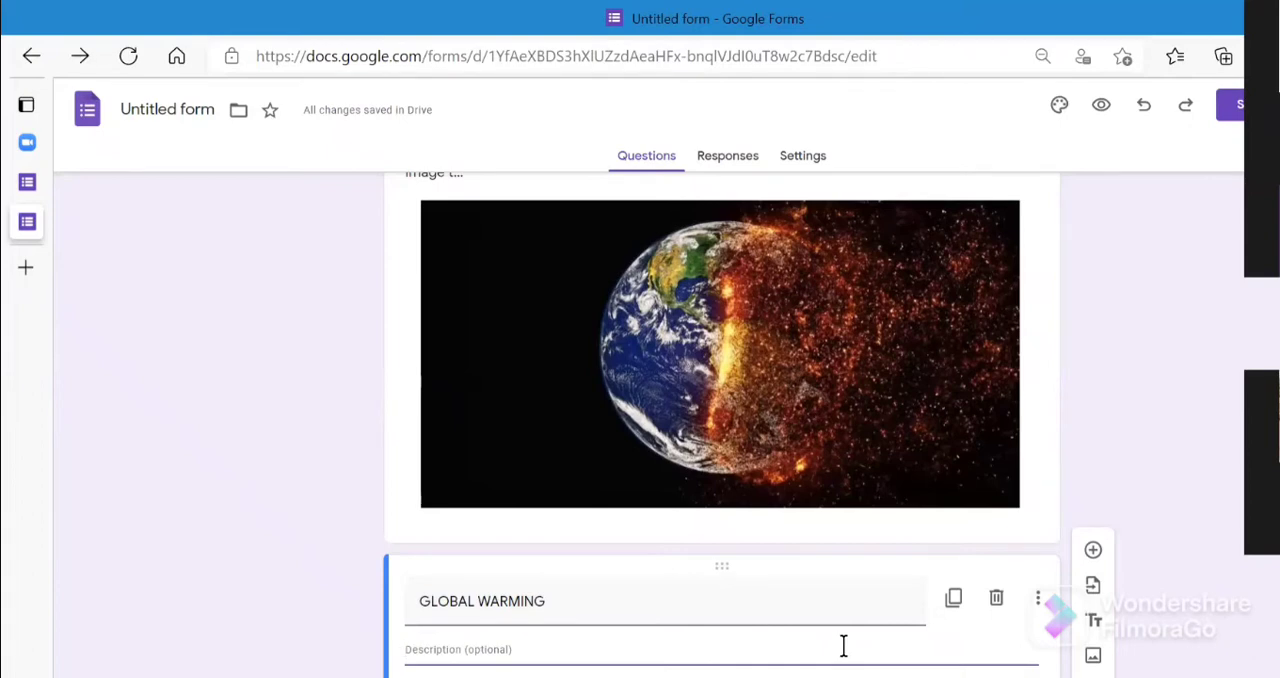
{"action": "type", "text": "GLOBAL WARMING"}
{"action": "key", "text": "Return"}
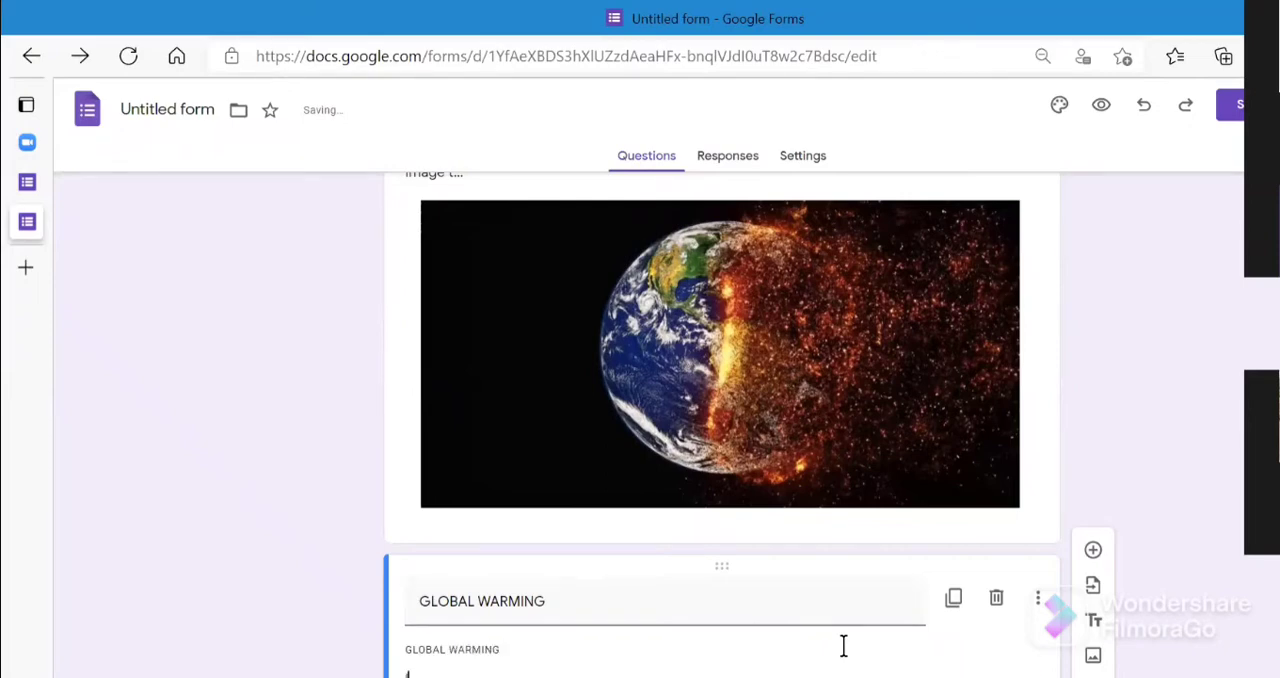
{"action": "type", "text": "ITS EFFECTS"}
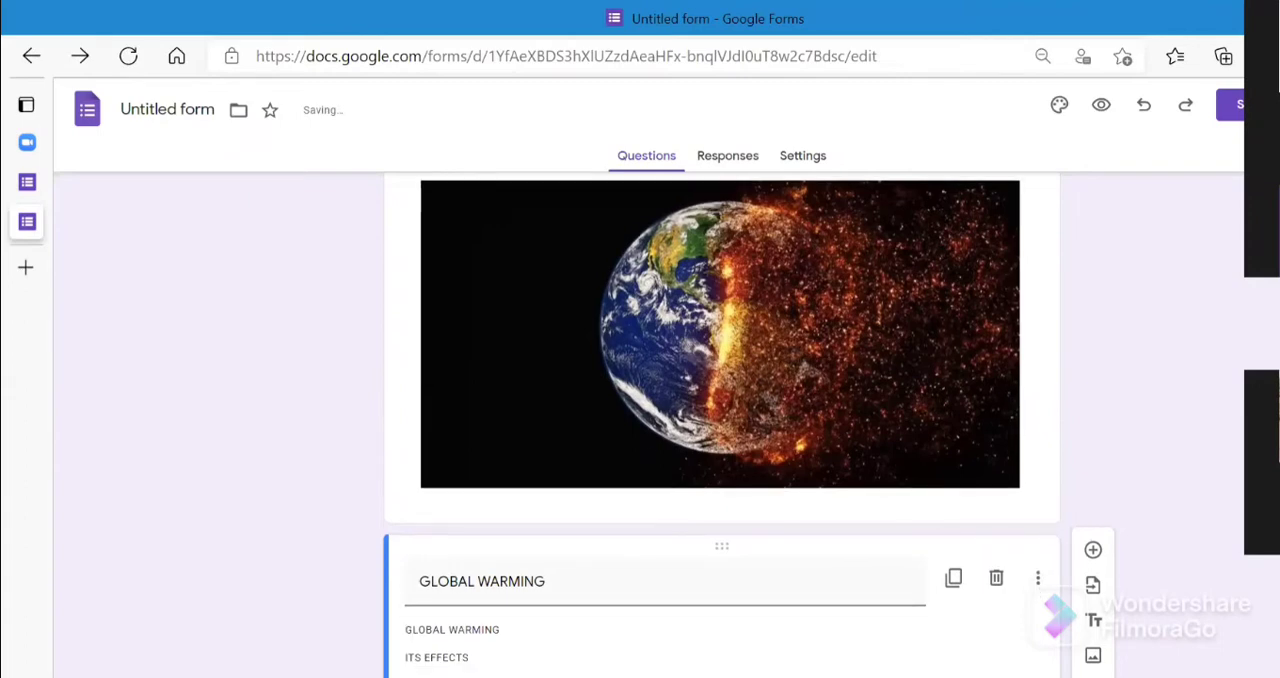
{"action": "key", "text": "Return"}
{"action": "key", "text": "Return"}
{"action": "key", "text": "Return"}
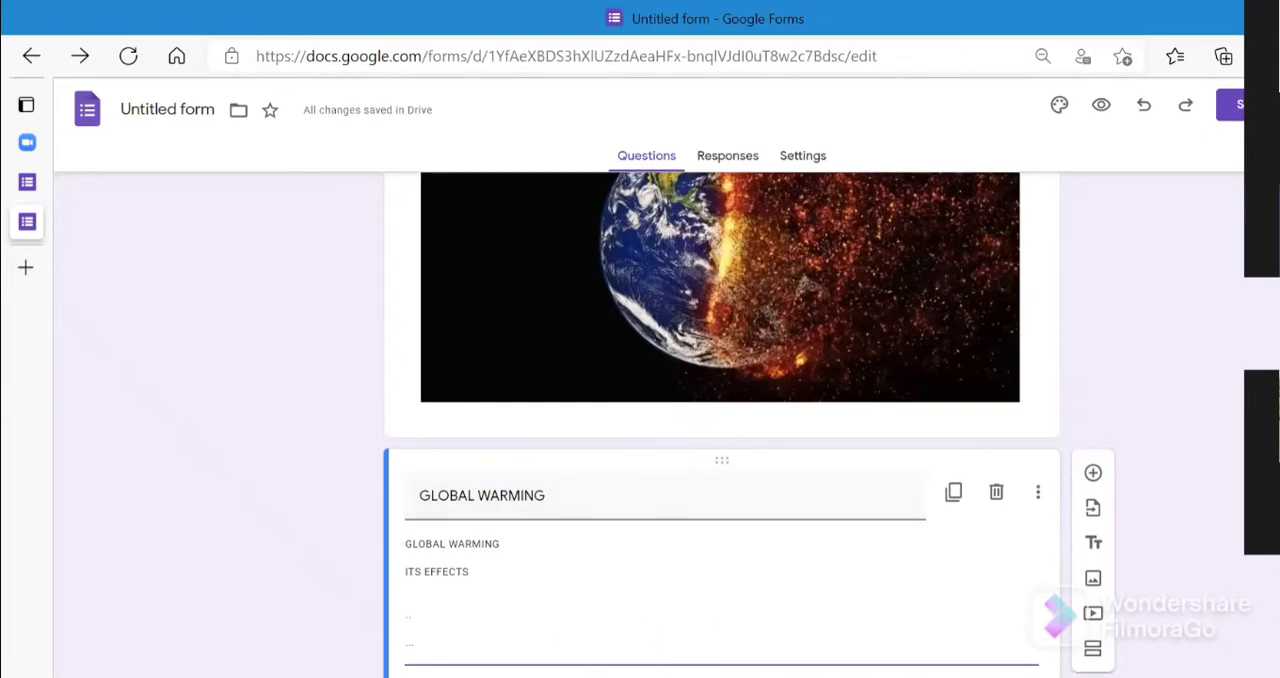
- Look at the YouTube search for inserting a video, and review the form from its title to the section A1 questions
{"action": "left_click", "coordinate": [1095, 615]}
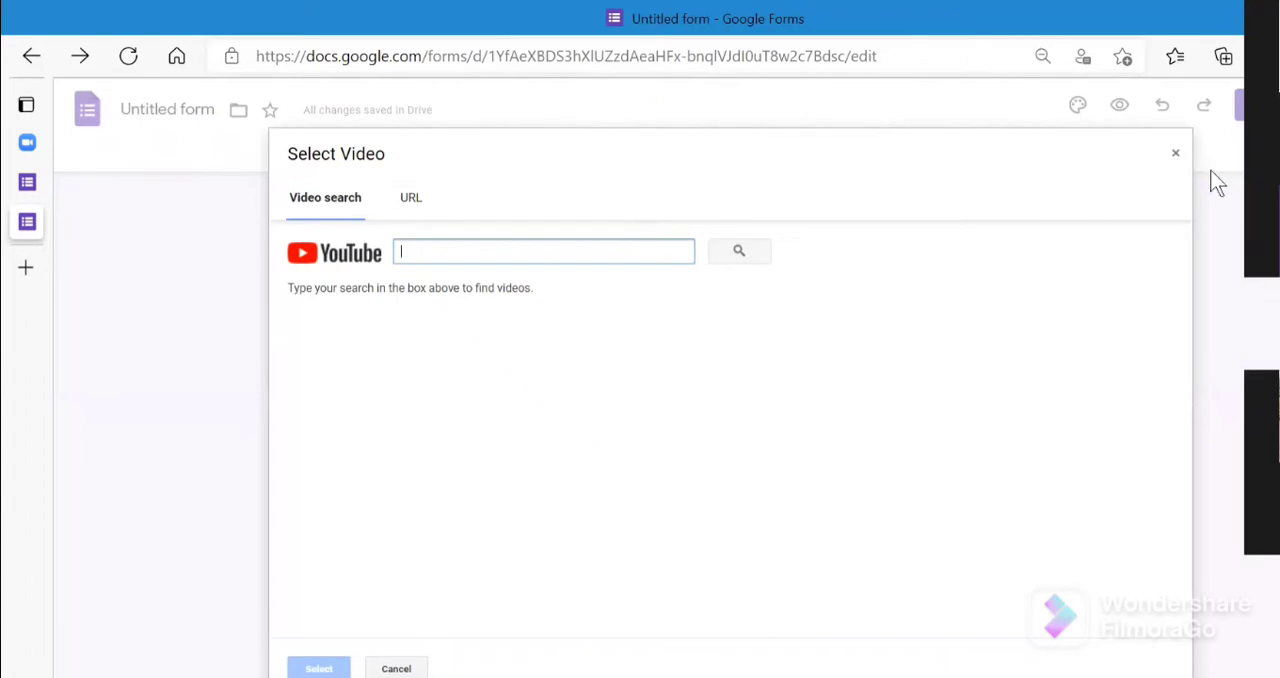
{"action": "left_click", "coordinate": [1176, 155]}
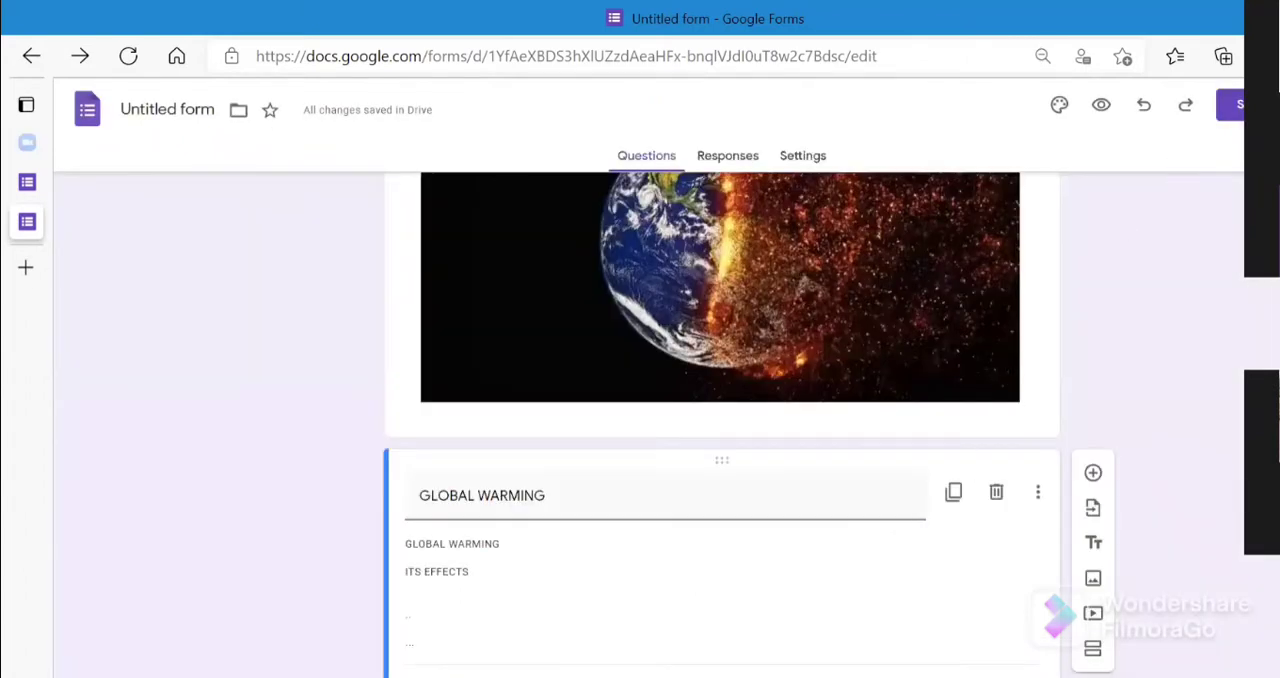
{"action": "scroll", "coordinate": [720, 420], "scroll_direction": "up", "scroll_amount": 5}
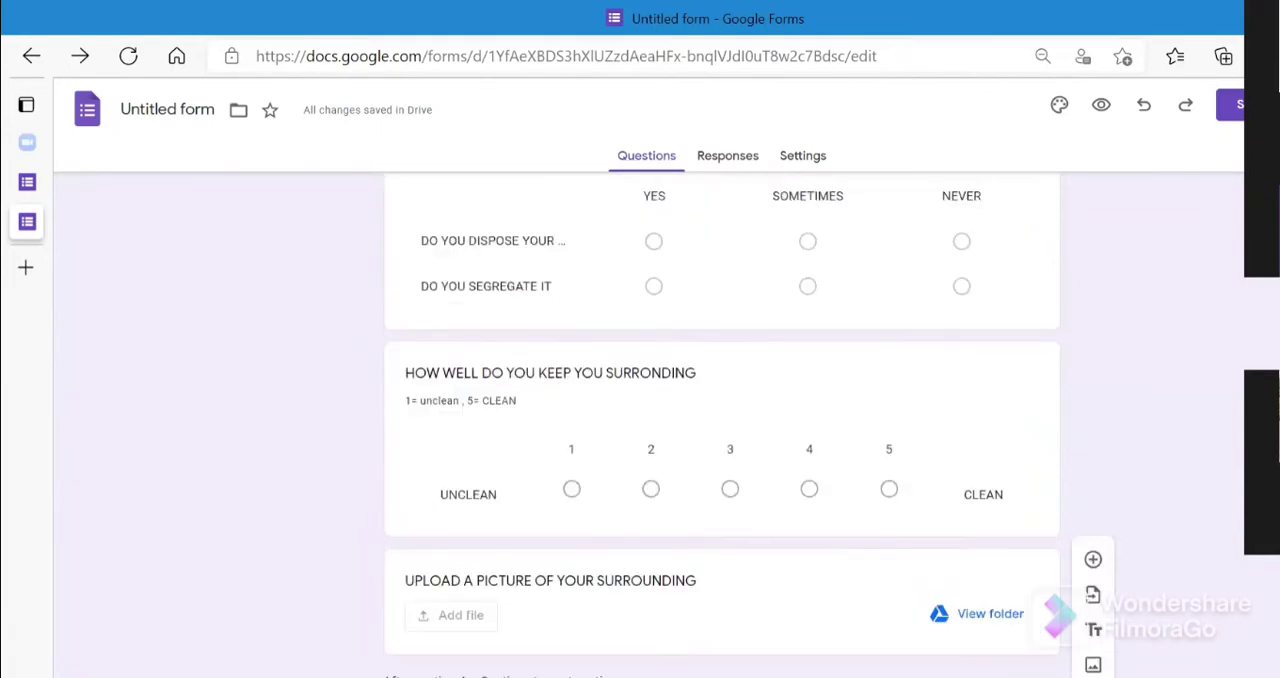
{"action": "scroll", "coordinate": [720, 420], "scroll_direction": "up", "scroll_amount": 15}
{"action": "scroll", "coordinate": [720, 420], "scroll_direction": "up", "scroll_amount": 5}
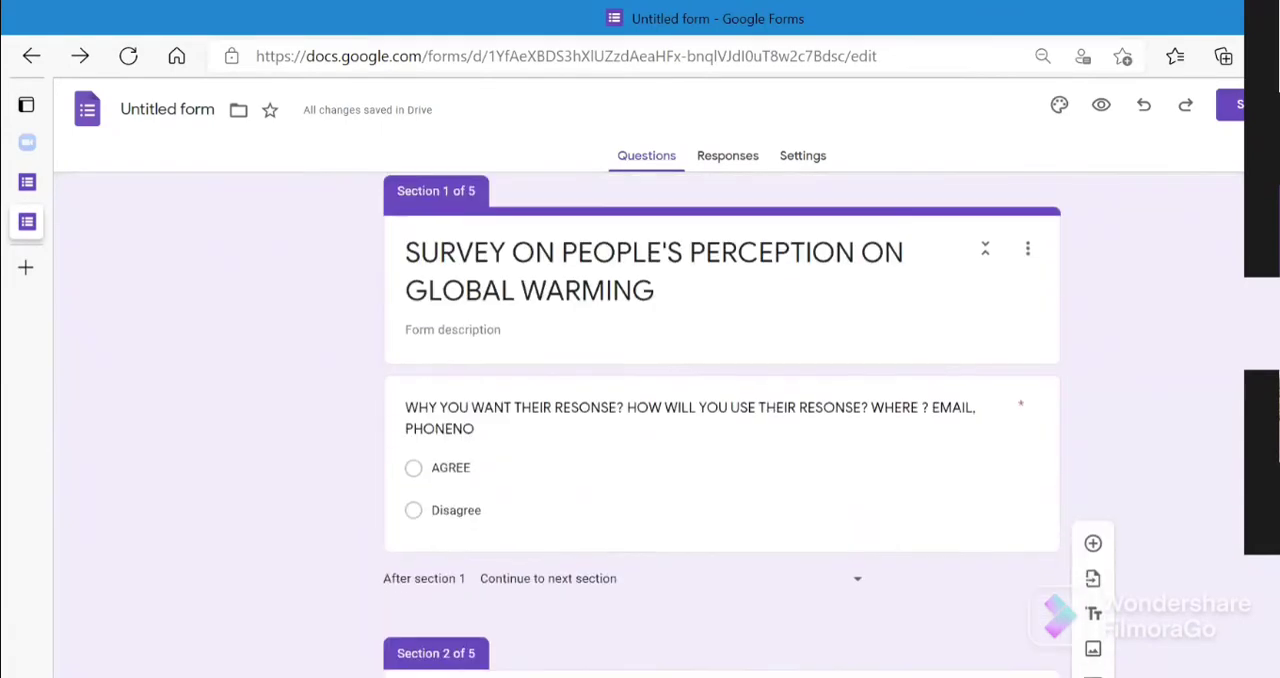
{"action": "scroll", "coordinate": [720, 420], "scroll_direction": "down", "scroll_amount": 15}
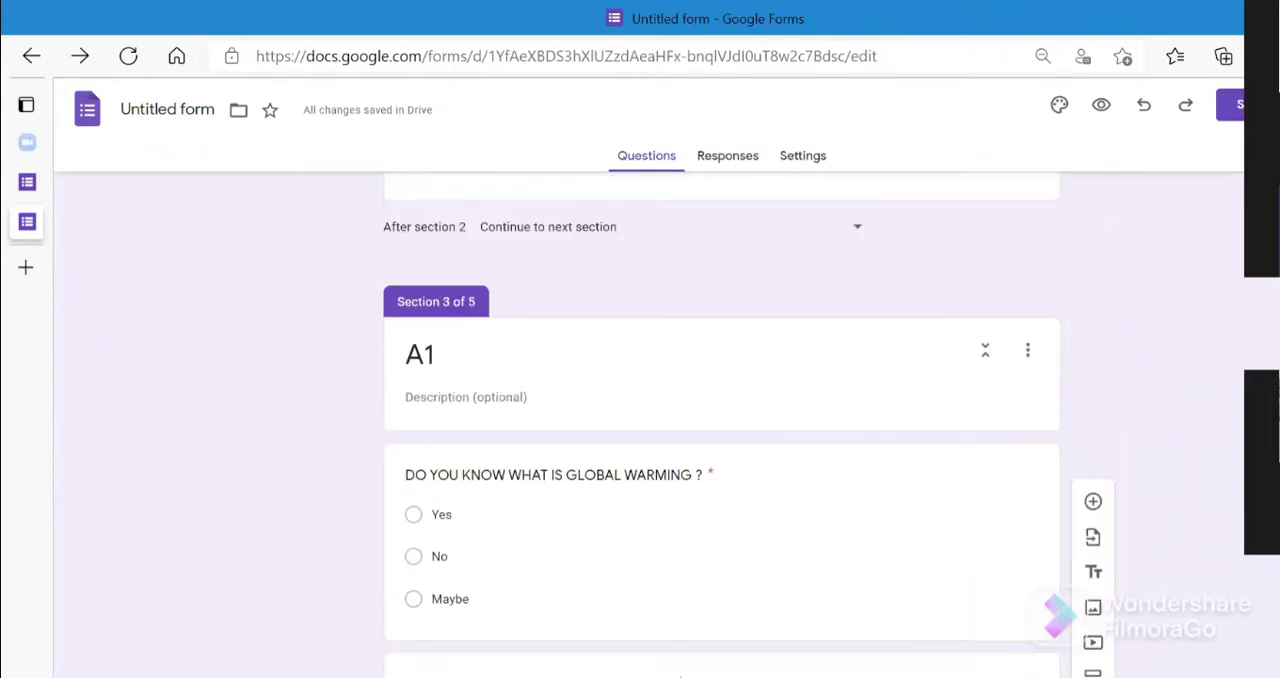
{"action": "scroll", "coordinate": [720, 420], "scroll_direction": "down", "scroll_amount": 1}
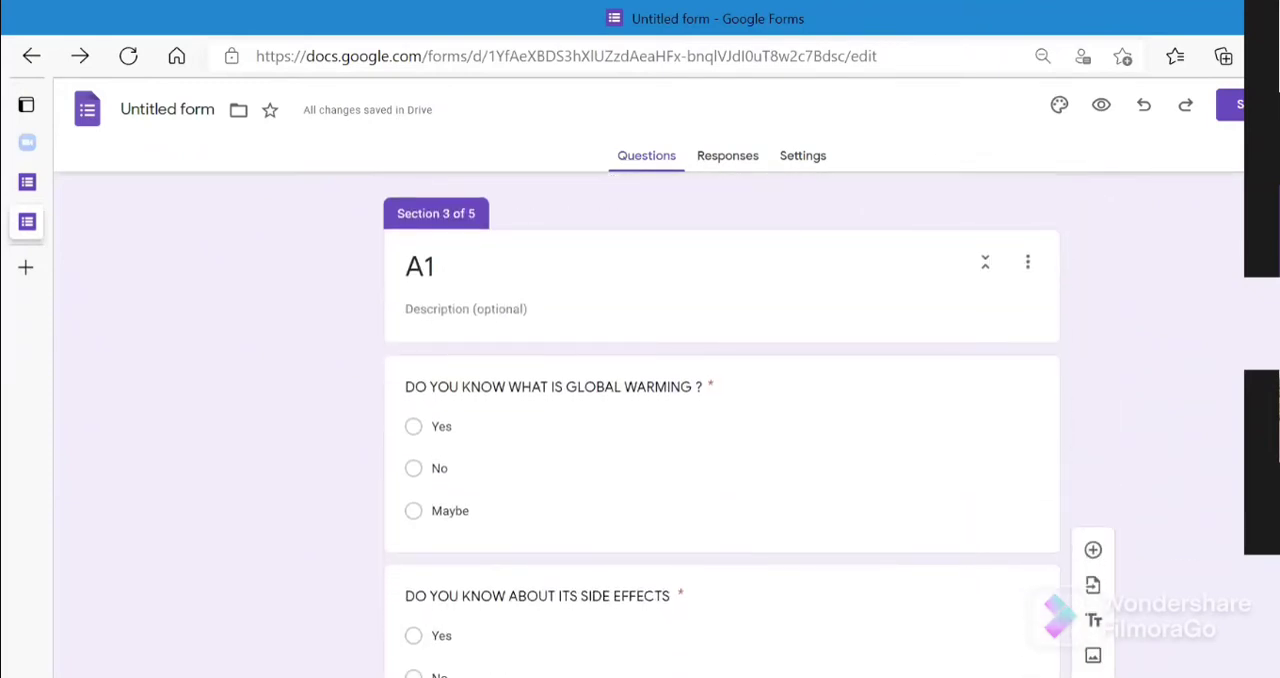
{"action": "scroll", "coordinate": [720, 420], "scroll_direction": "down", "scroll_amount": 1}
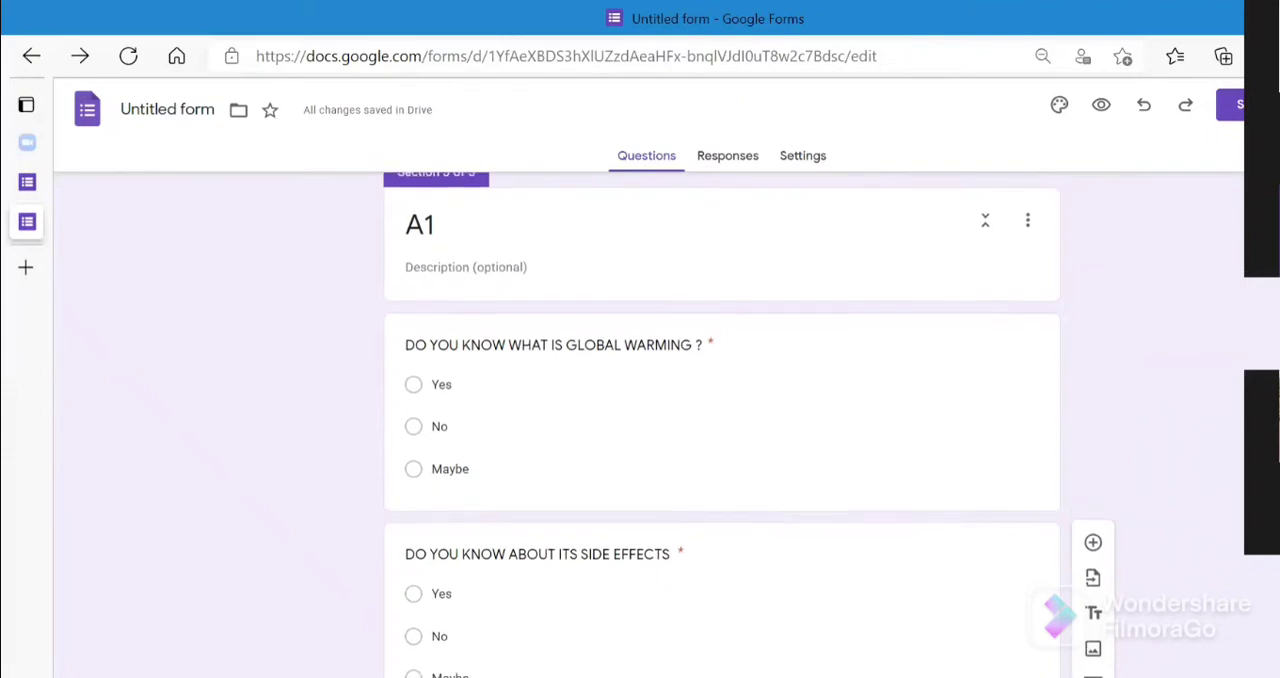
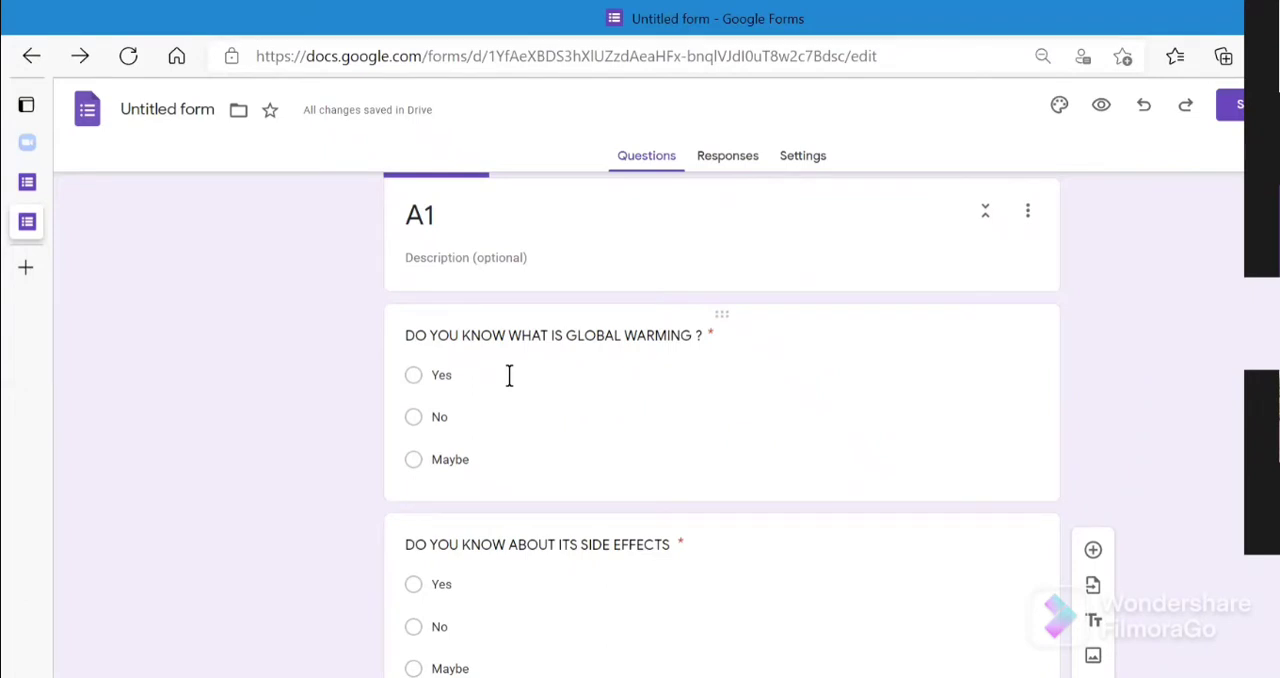
- Turn on section branching based on the answer for section A1's question "DO YOU KNOW WHAT IS GLOBAL WARMING ?"
{"action": "left_click", "coordinate": [417, 423]}
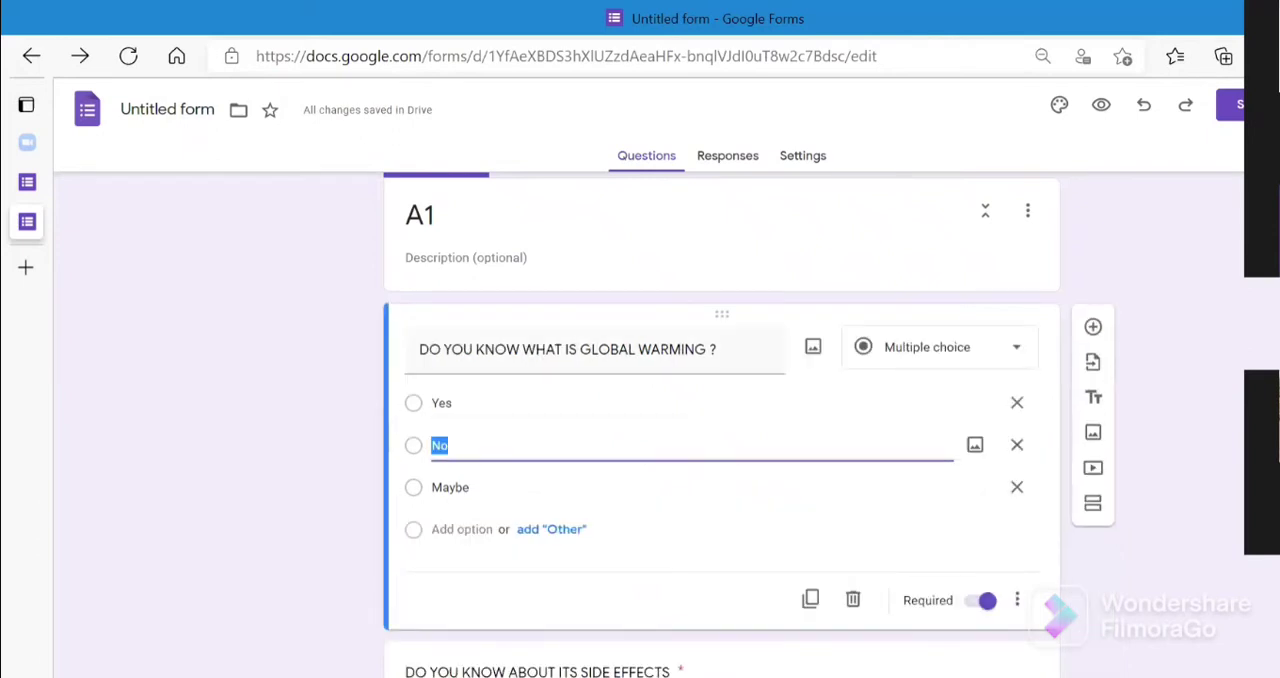
{"action": "scroll", "coordinate": [722, 424], "scroll_direction": "down", "scroll_amount": 8}
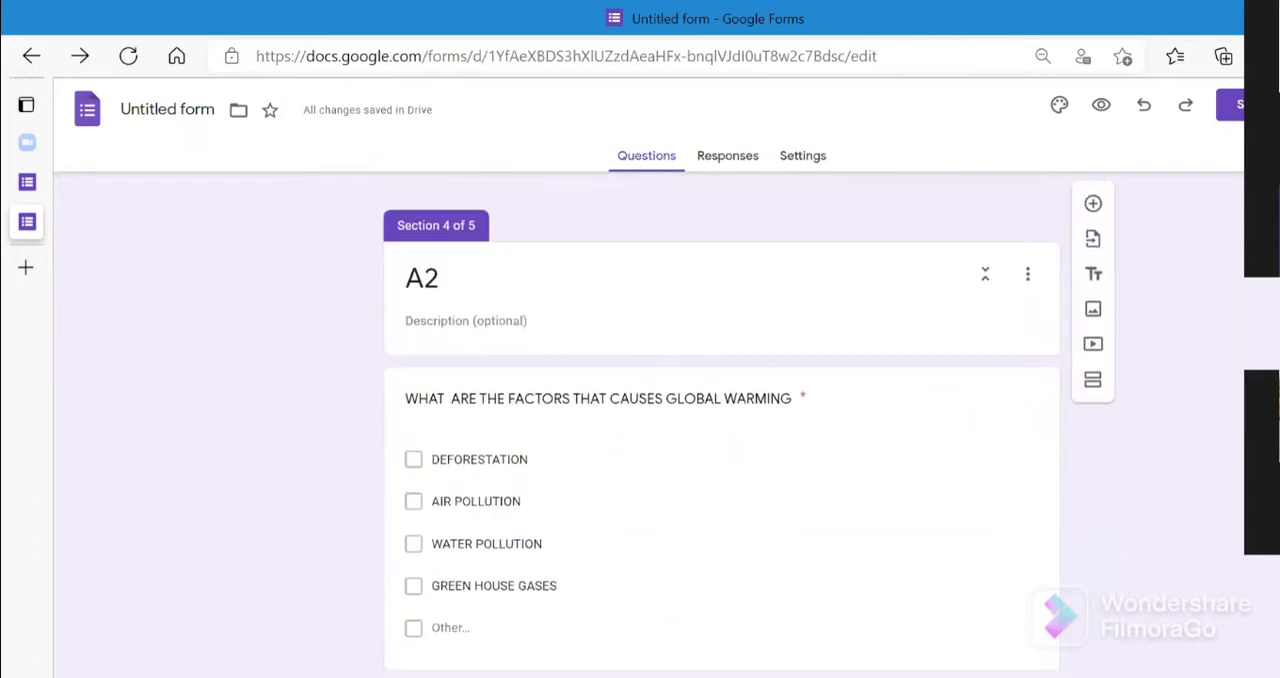
{"action": "scroll", "coordinate": [722, 424], "scroll_direction": "down", "scroll_amount": 5}
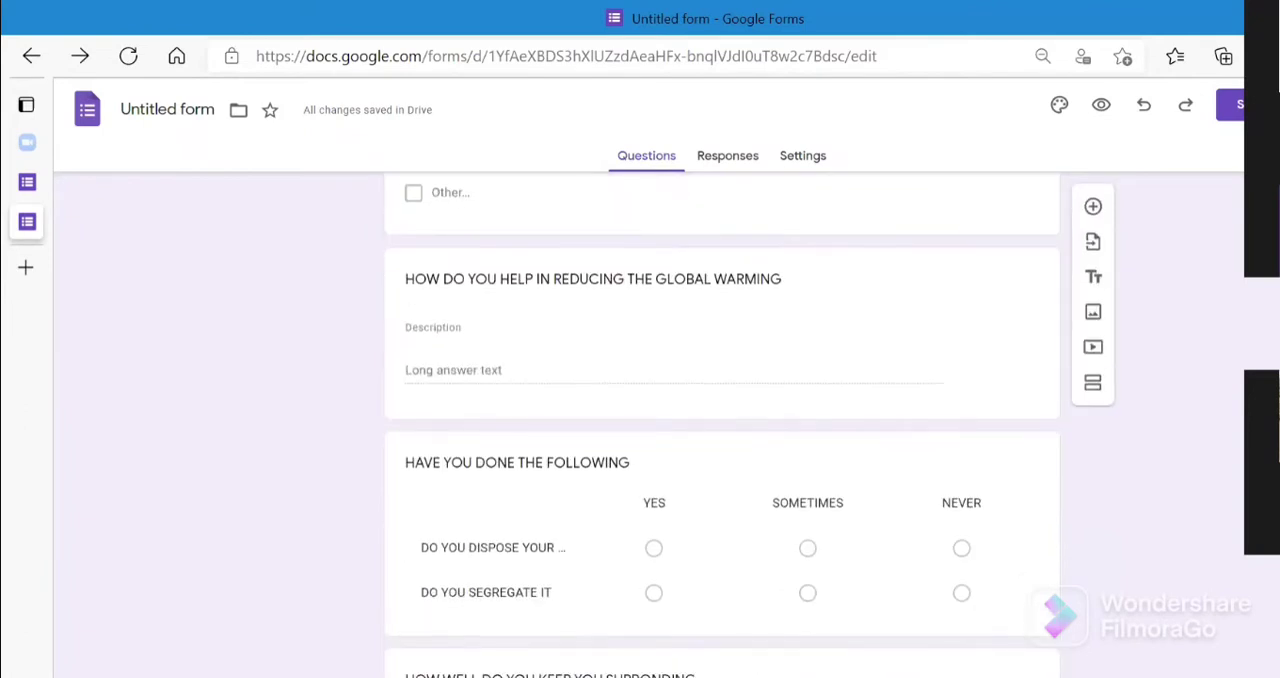
{"action": "scroll", "coordinate": [722, 424], "scroll_direction": "down", "scroll_amount": 3}
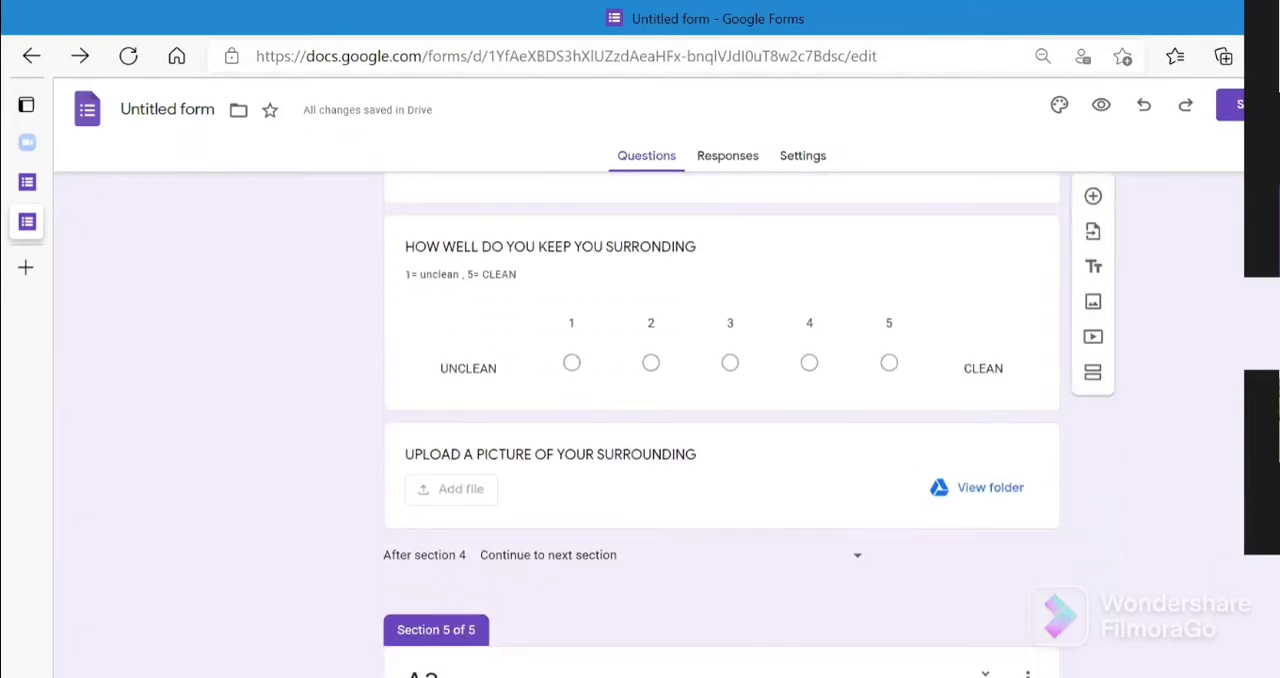
{"action": "scroll", "coordinate": [722, 424], "scroll_direction": "up", "scroll_amount": 5}
{"action": "scroll", "coordinate": [722, 424], "scroll_direction": "up", "scroll_amount": 8}
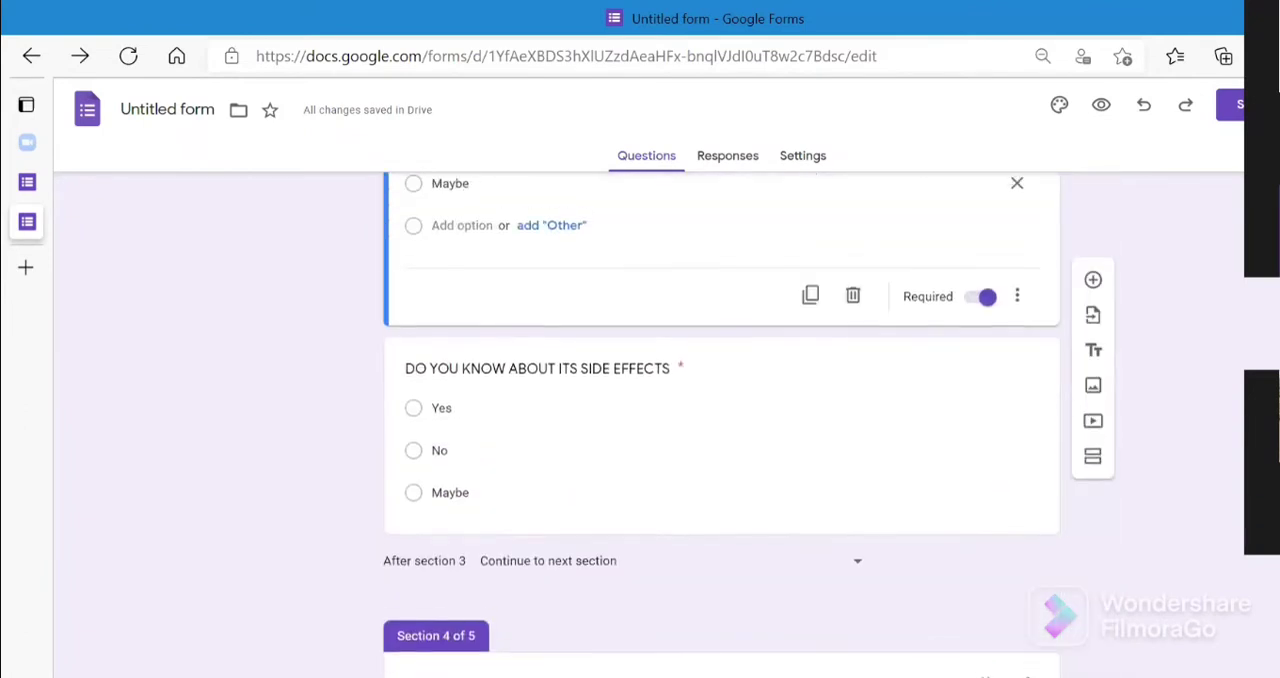
{"action": "scroll", "coordinate": [722, 424], "scroll_direction": "up", "scroll_amount": 2}
{"action": "left_click", "coordinate": [1187, 380]}
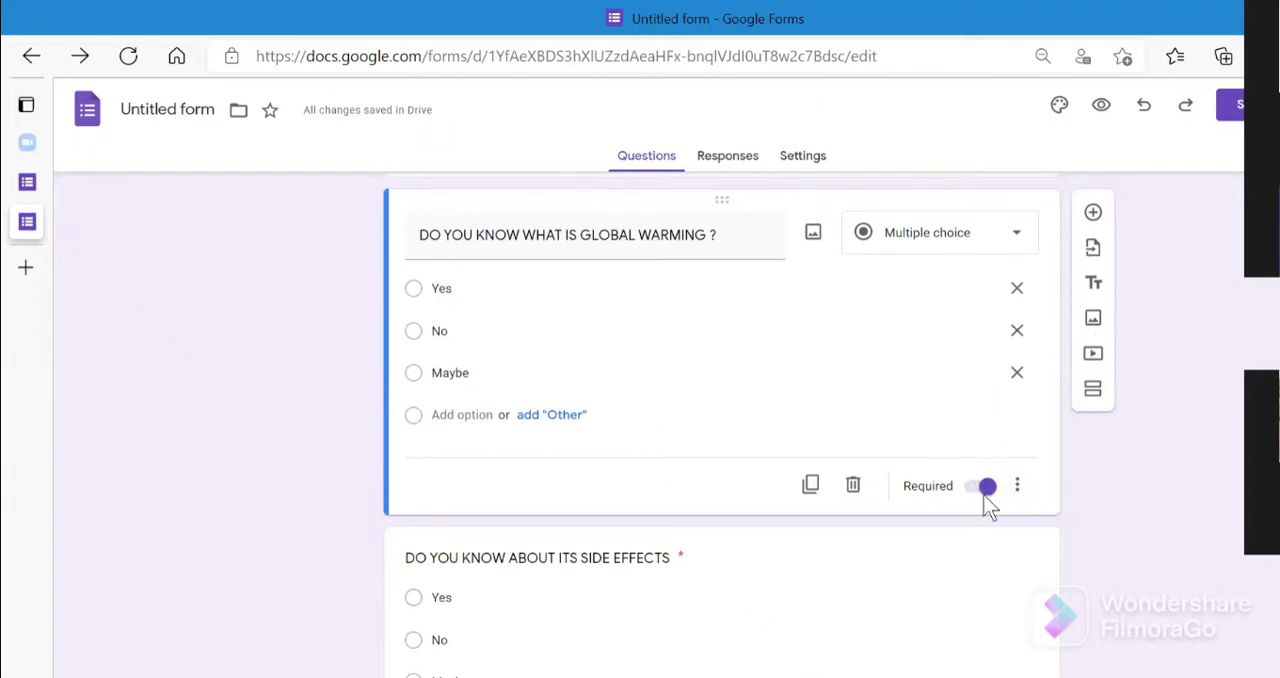
{"action": "left_click", "coordinate": [1020, 490]}
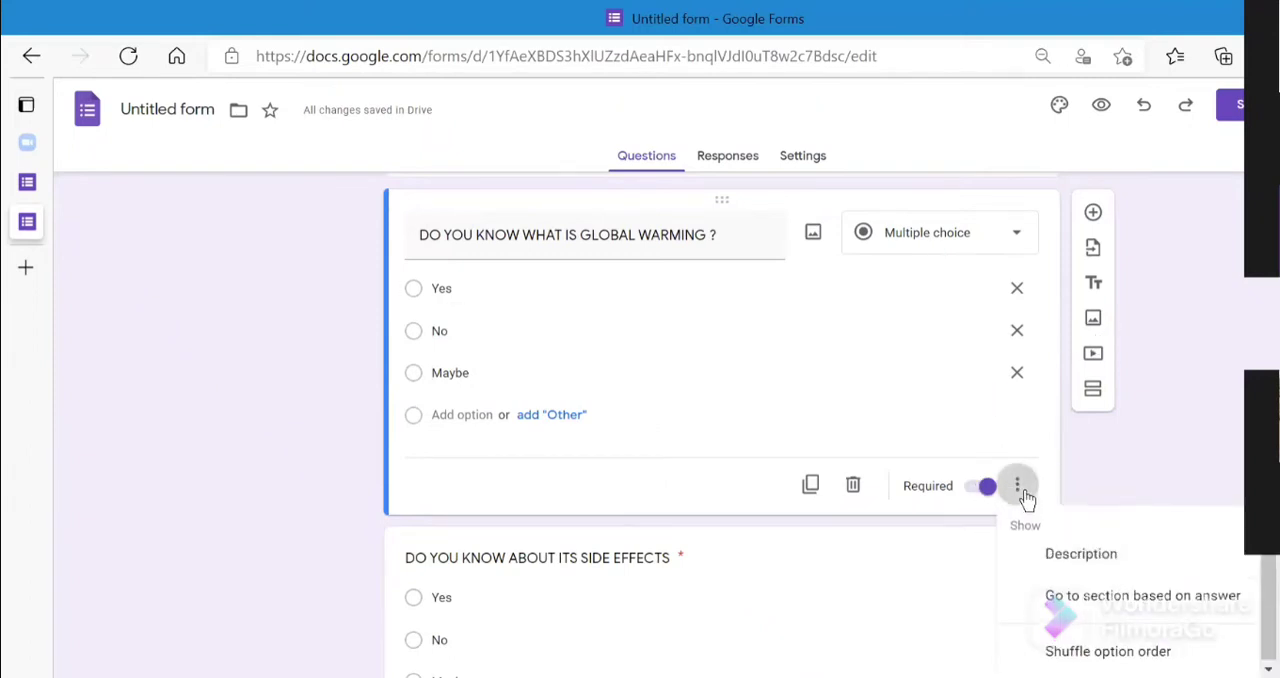
{"action": "left_click", "coordinate": [1110, 610]}
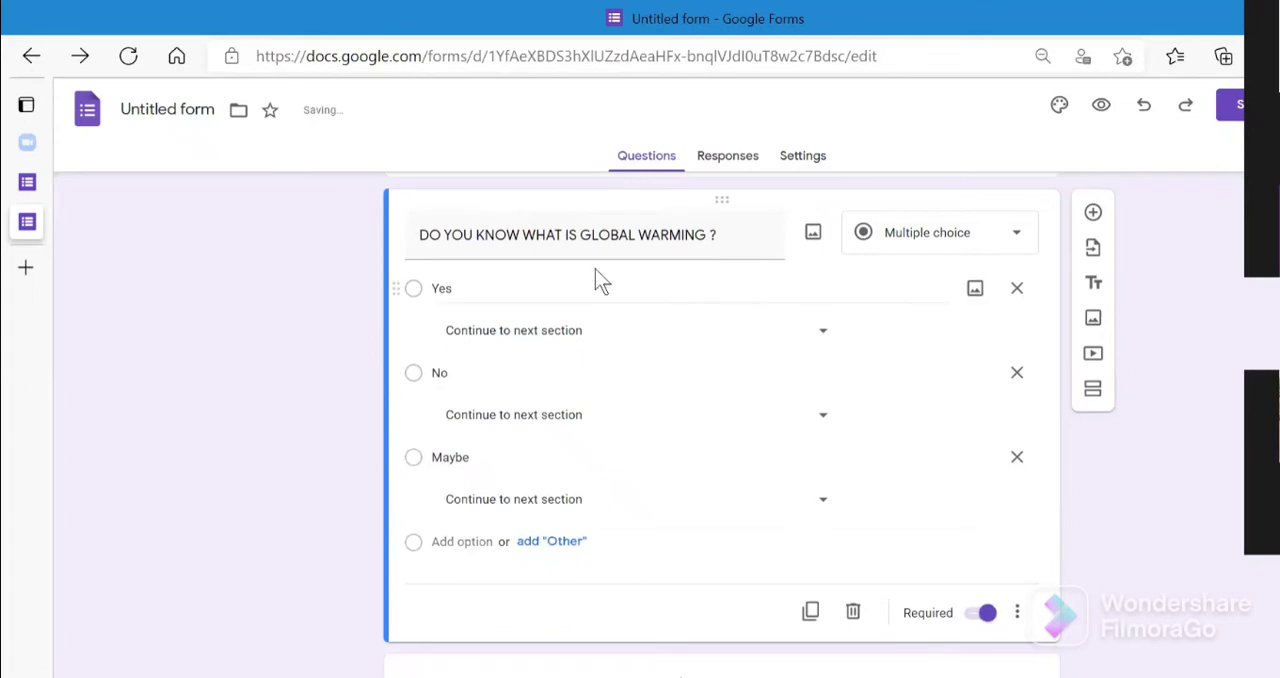
- Route the "Yes" answer of the global warming question to section 4 (A2)
{"action": "left_click", "coordinate": [823, 332]}
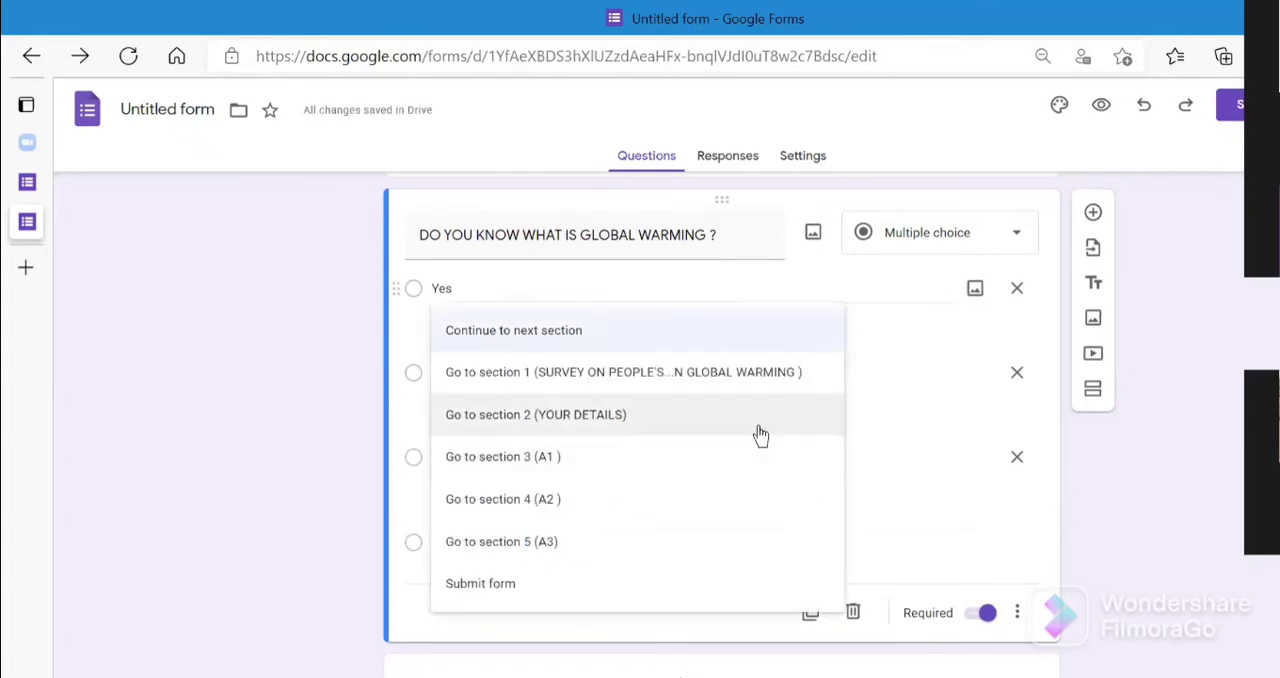
{"action": "left_click", "coordinate": [752, 458]}
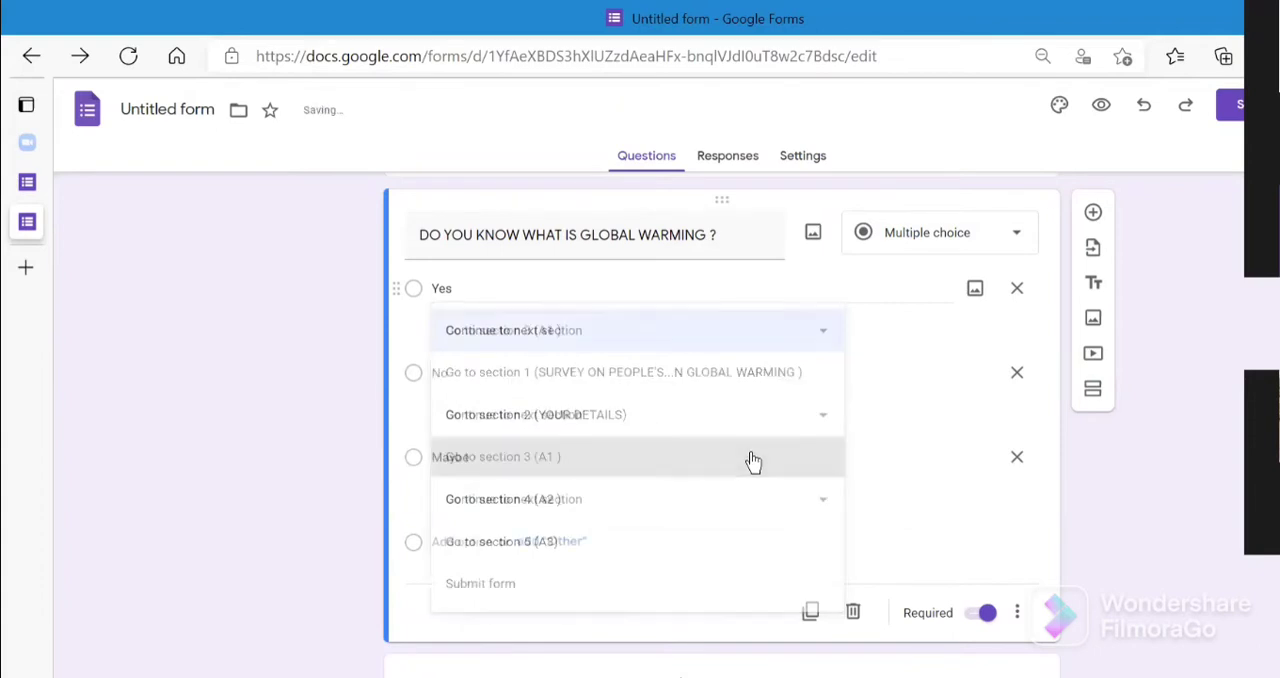
{"action": "left_click", "coordinate": [826, 335]}
{"action": "left_click", "coordinate": [768, 390]}
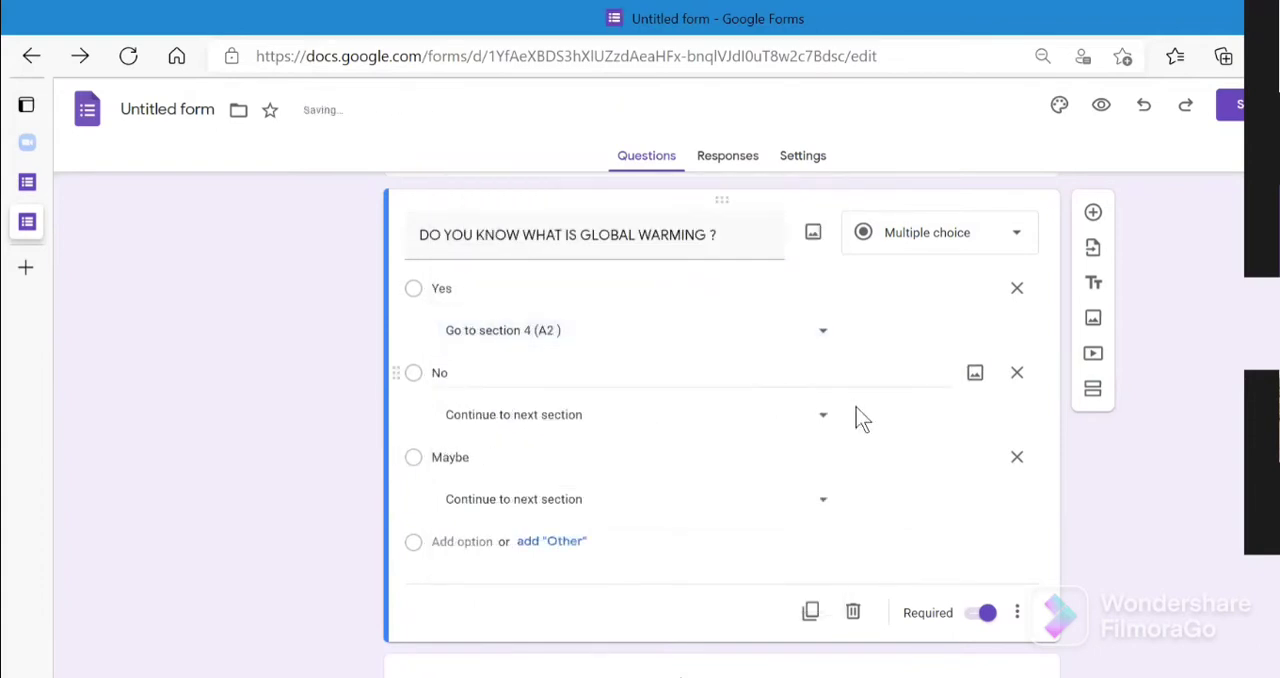
- Route the "No" answer to section 5 (A3) and the "Maybe" answer to section 4 (A2)
{"action": "left_click", "coordinate": [823, 418]}
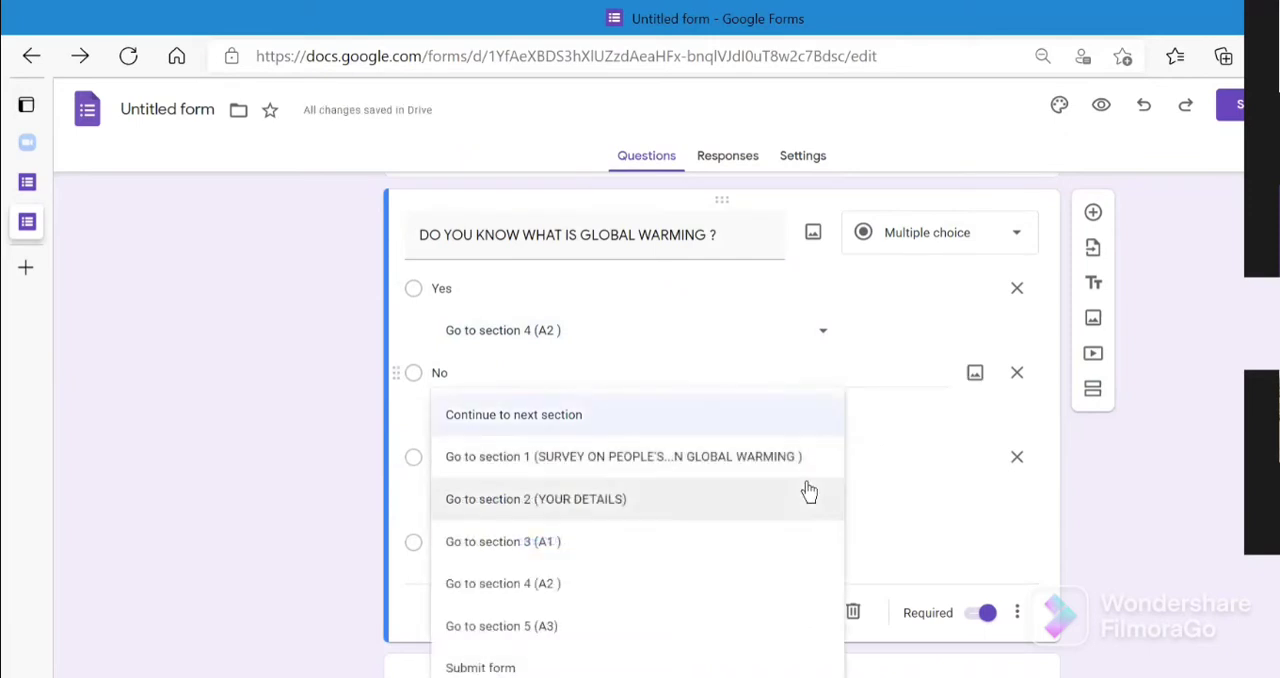
{"action": "left_click", "coordinate": [790, 625]}
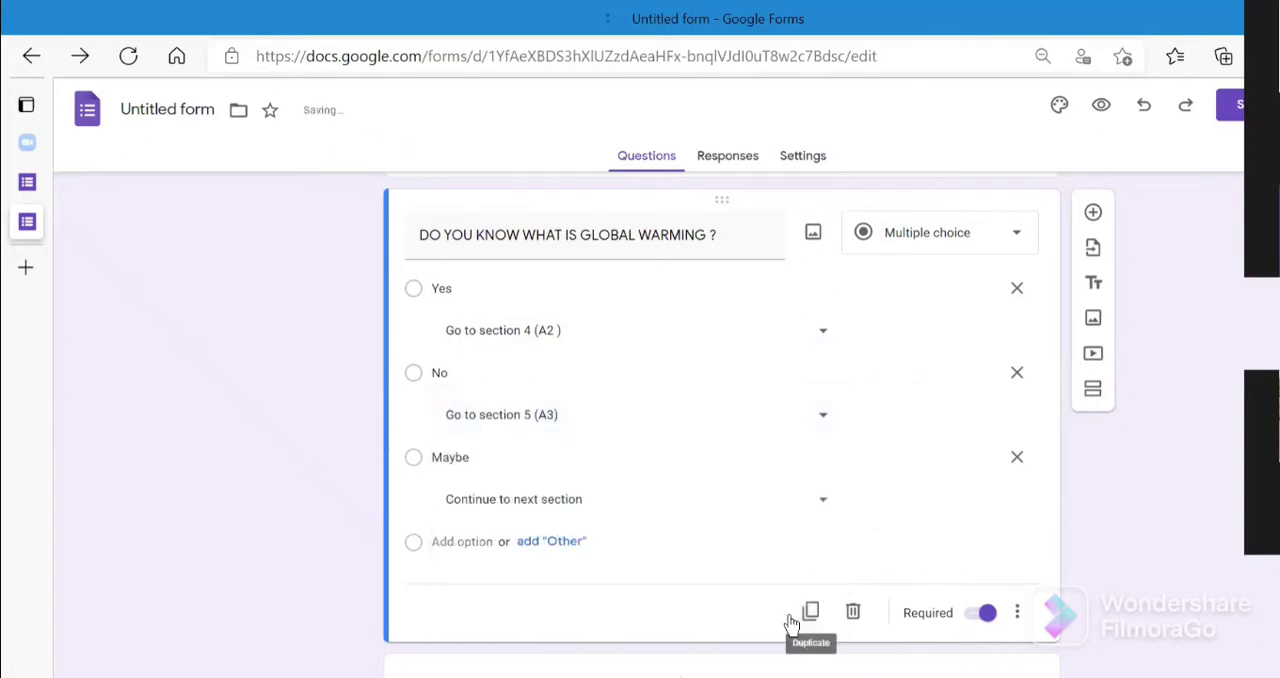
{"action": "left_click", "coordinate": [822, 508]}
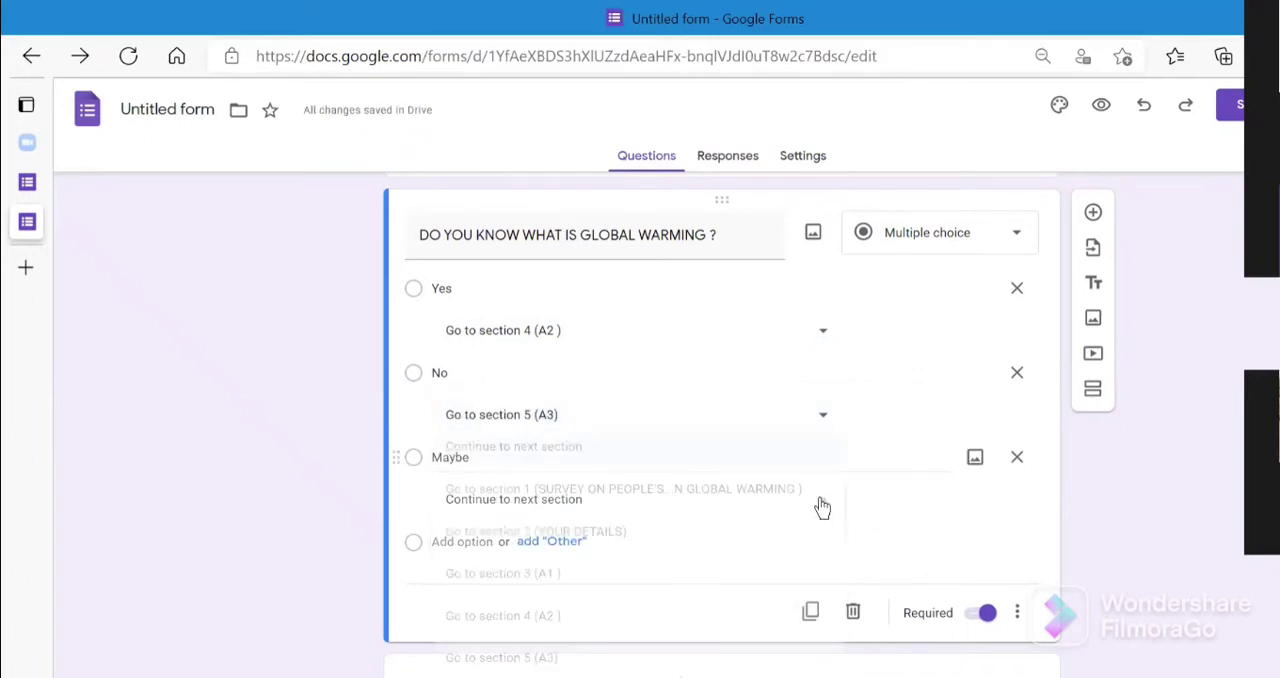
{"action": "left_click", "coordinate": [703, 618]}
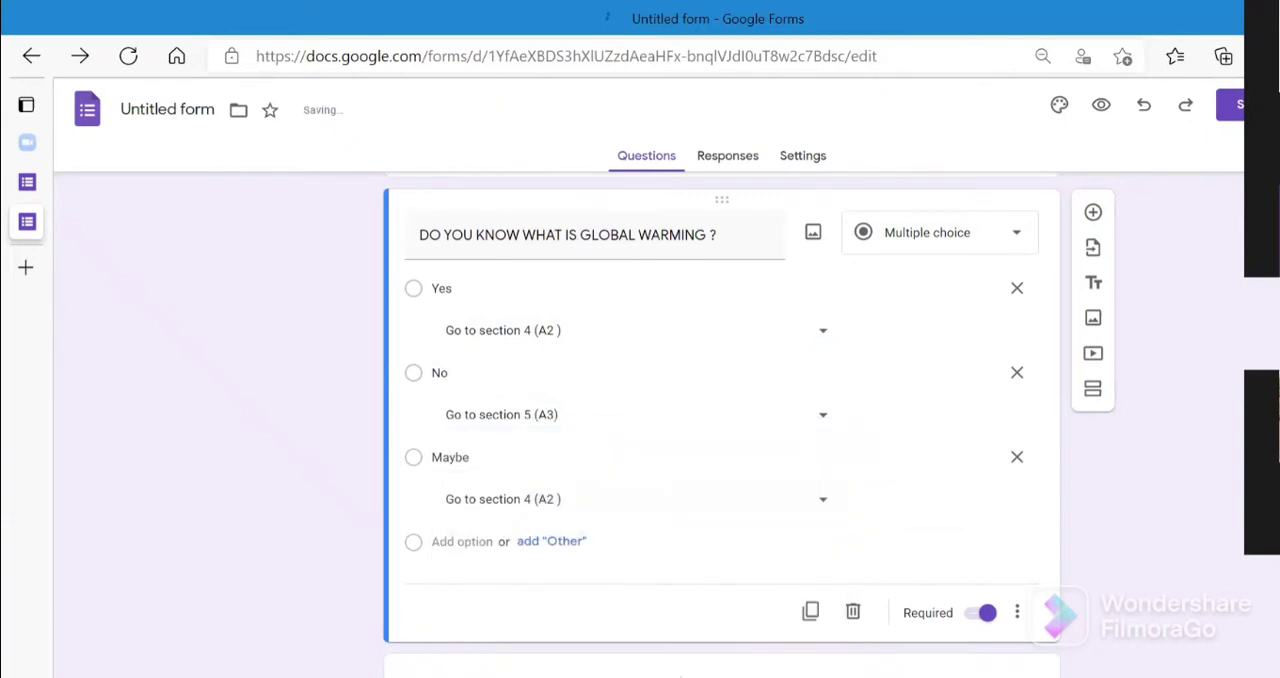
- Review the questions in sections A2 and A3 against the answer routing set in section A1
{"action": "scroll", "coordinate": [720, 420], "scroll_direction": "down", "scroll_amount": 2}
{"action": "scroll", "coordinate": [720, 420], "scroll_direction": "down", "scroll_amount": 5}
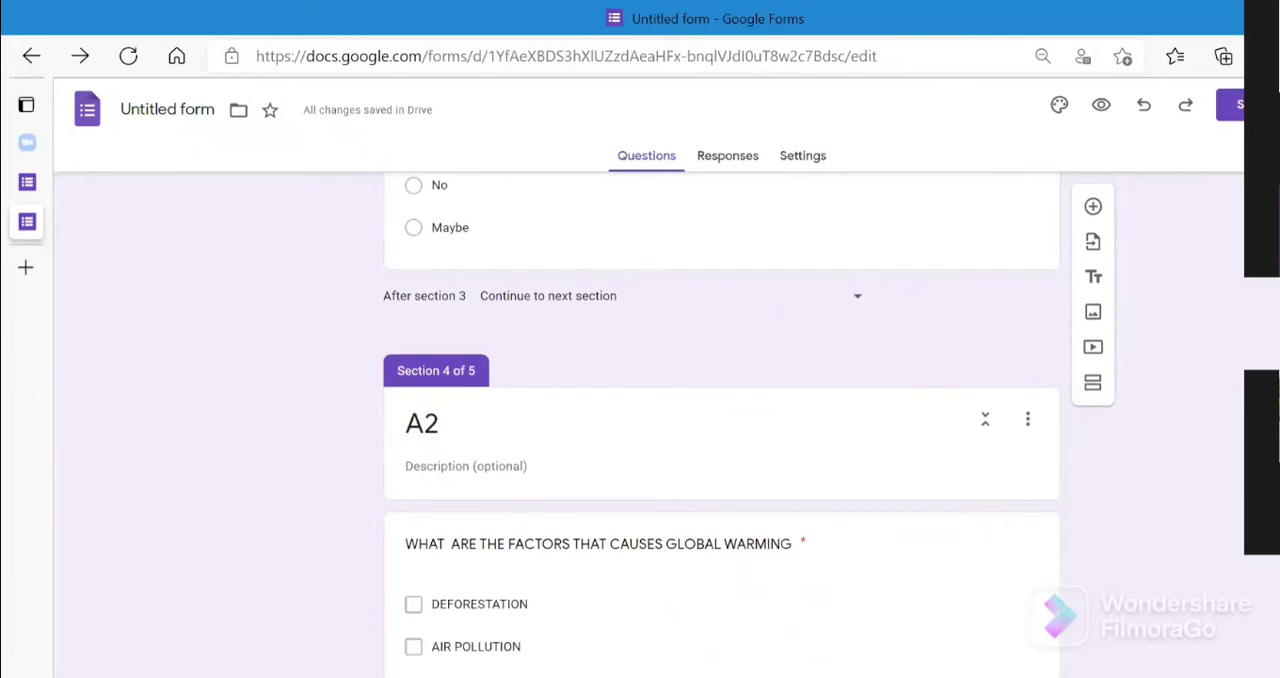
{"action": "scroll", "coordinate": [720, 420], "scroll_direction": "down", "scroll_amount": 2}
{"action": "scroll", "coordinate": [720, 420], "scroll_direction": "up", "scroll_amount": 3}
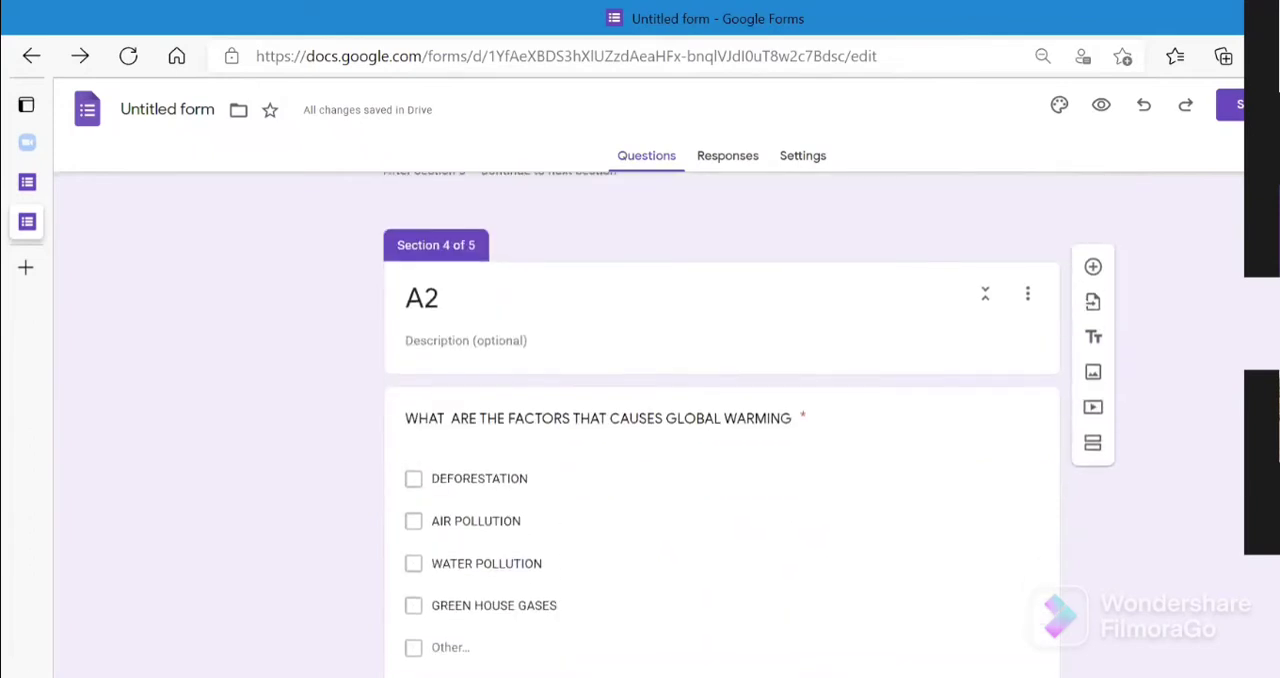
{"action": "scroll", "coordinate": [720, 420], "scroll_direction": "down", "scroll_amount": 7}
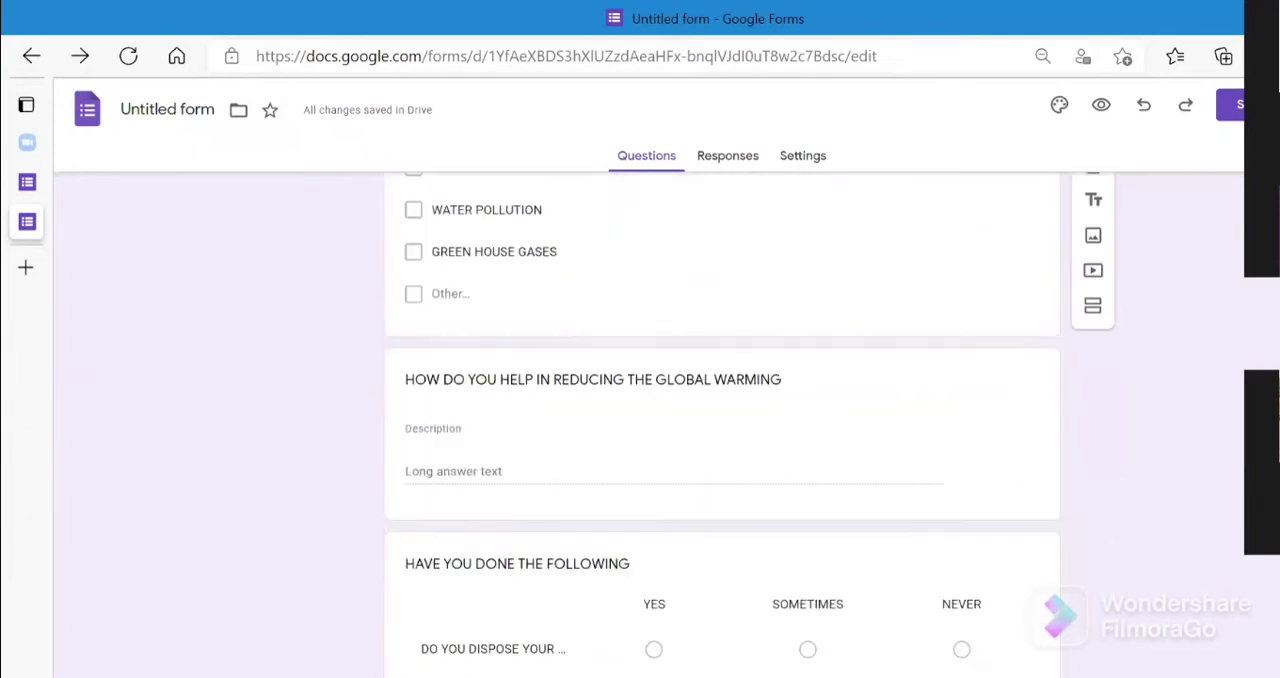
{"action": "scroll", "coordinate": [720, 420], "scroll_direction": "up", "scroll_amount": 12}
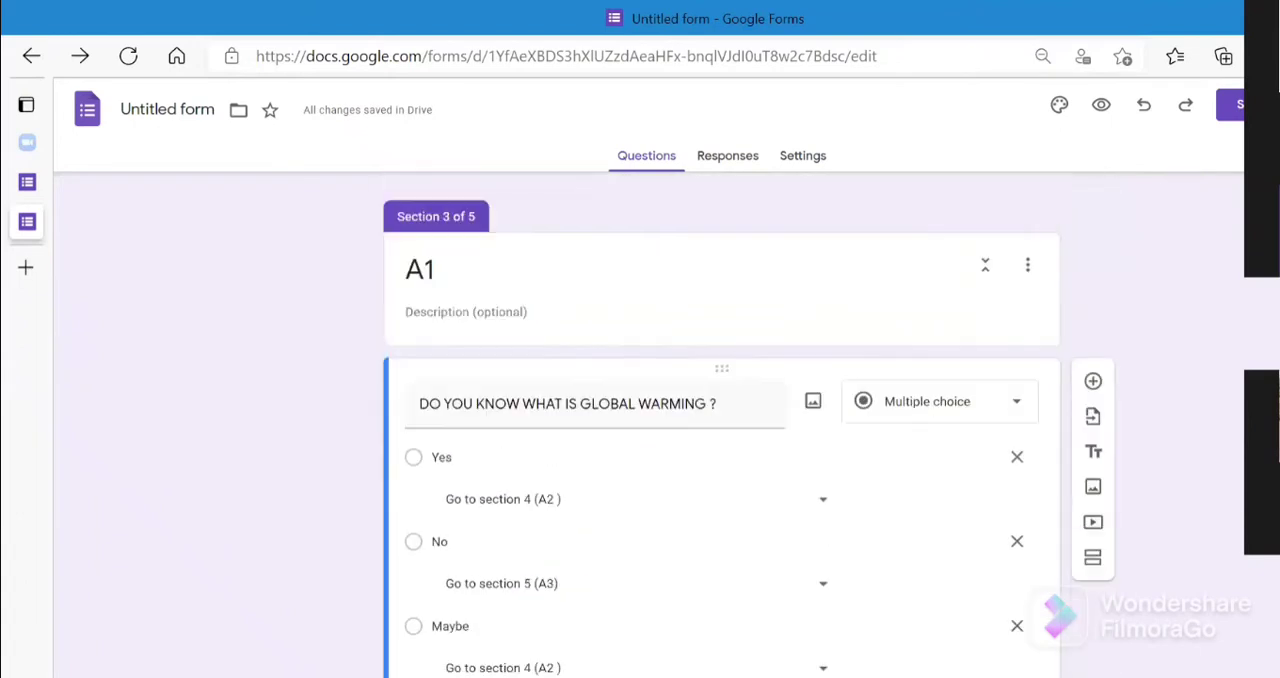
{"action": "scroll", "coordinate": [770, 365], "scroll_direction": "down", "scroll_amount": 15}
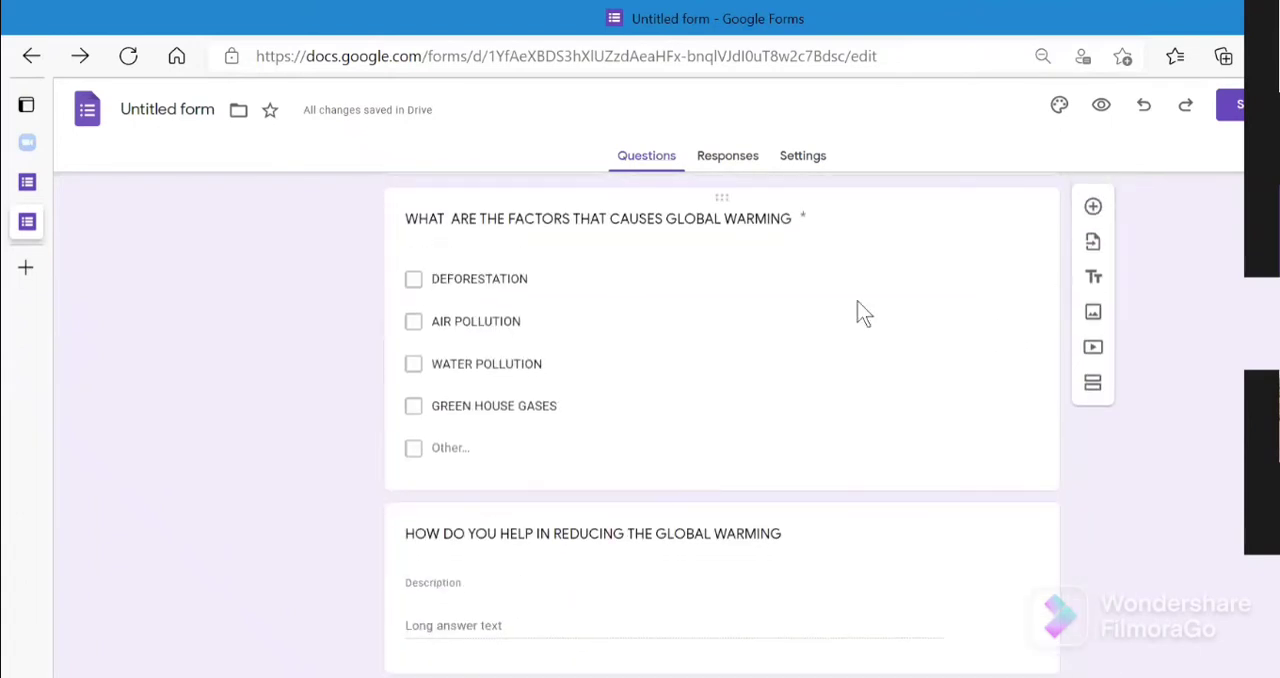
{"action": "scroll", "coordinate": [720, 420], "scroll_direction": "down", "scroll_amount": 15}
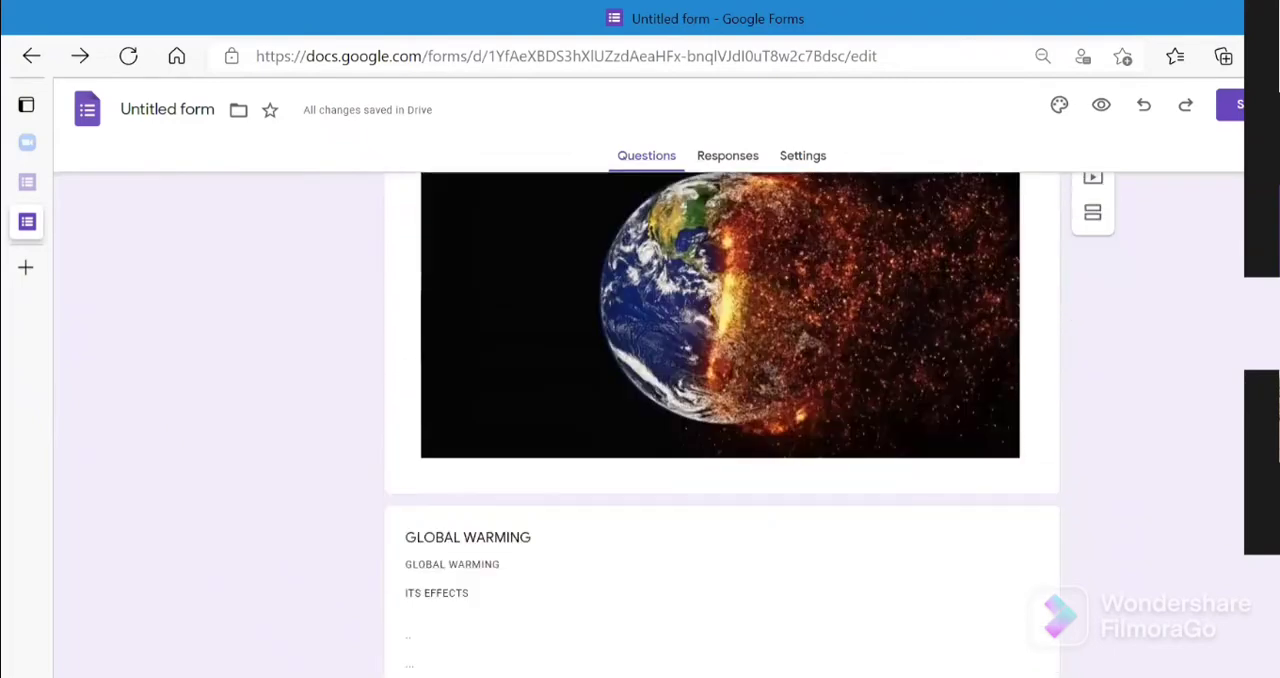
{"action": "scroll", "coordinate": [720, 420], "scroll_direction": "up", "scroll_amount": 10}
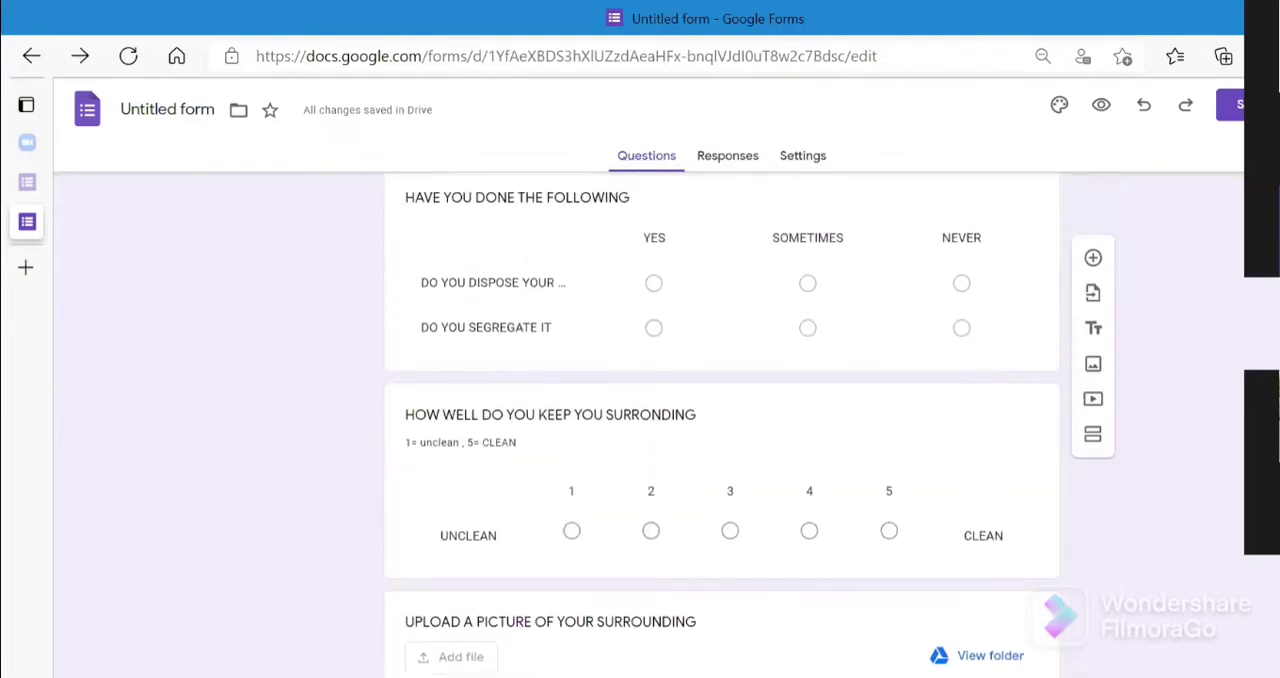
{"action": "scroll", "coordinate": [720, 420], "scroll_direction": "up", "scroll_amount": 2}
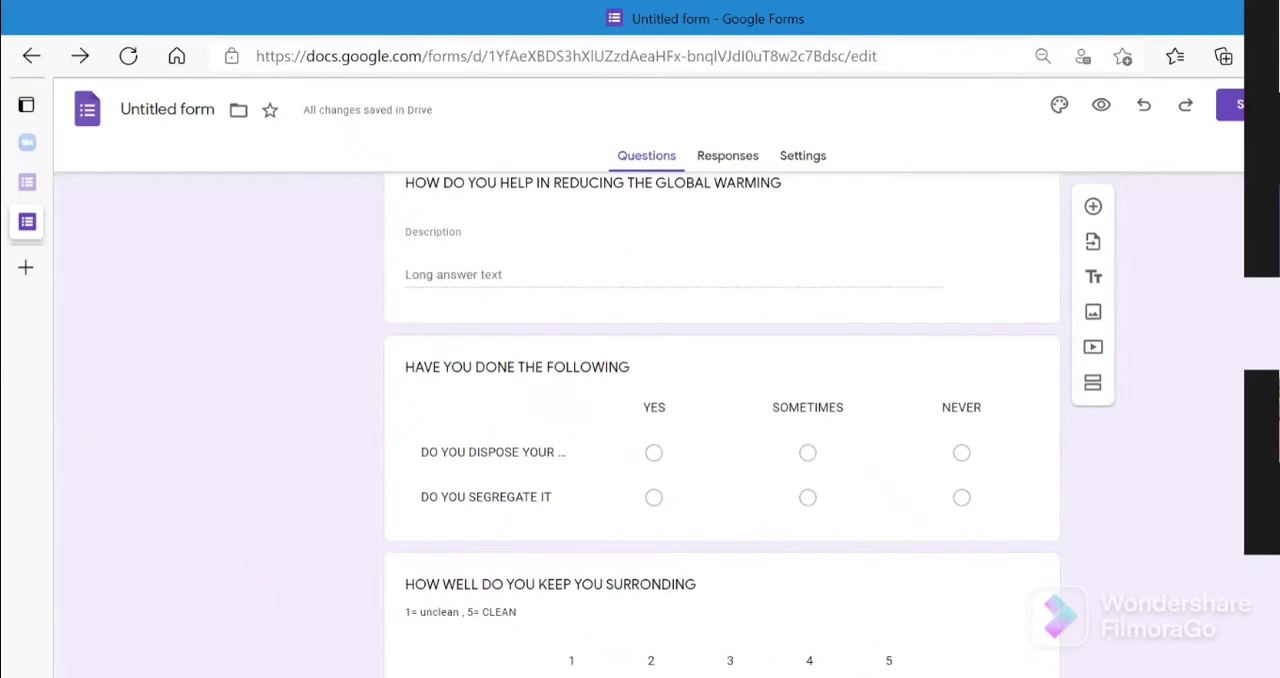
{"action": "scroll", "coordinate": [720, 420], "scroll_direction": "up", "scroll_amount": 3}
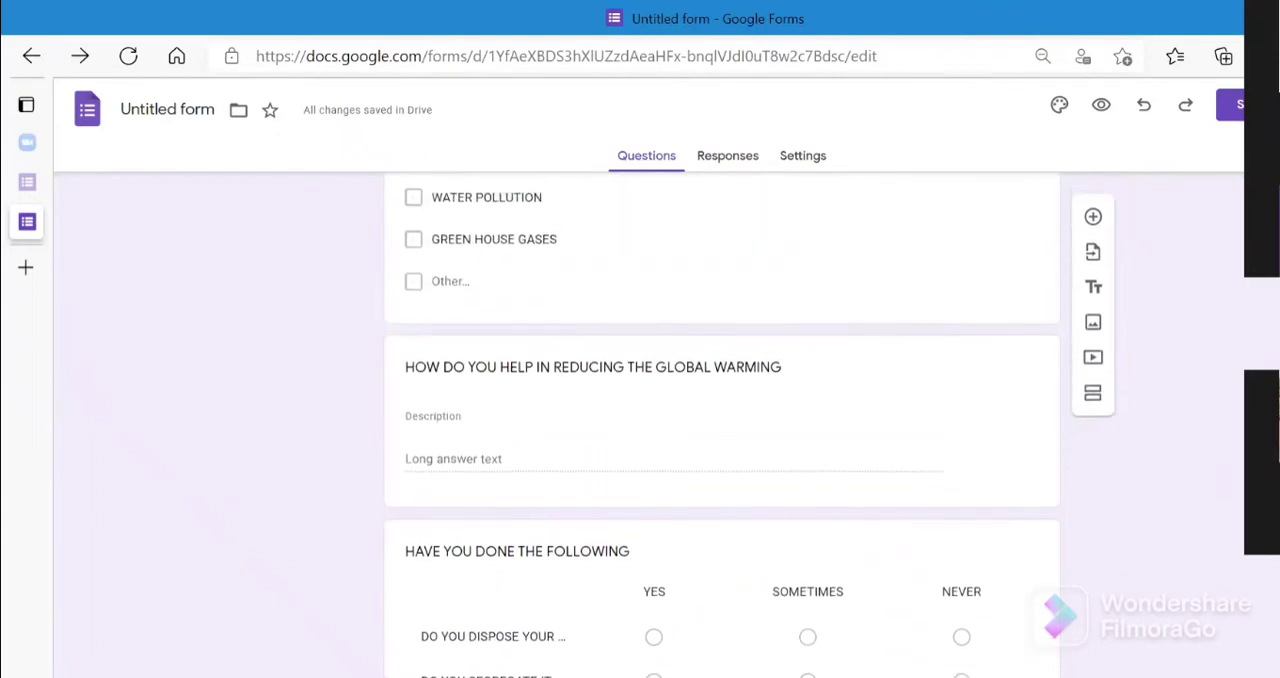
{"action": "scroll", "coordinate": [720, 420], "scroll_direction": "up", "scroll_amount": 10}
{"action": "scroll", "coordinate": [720, 420], "scroll_direction": "up", "scroll_amount": 5}
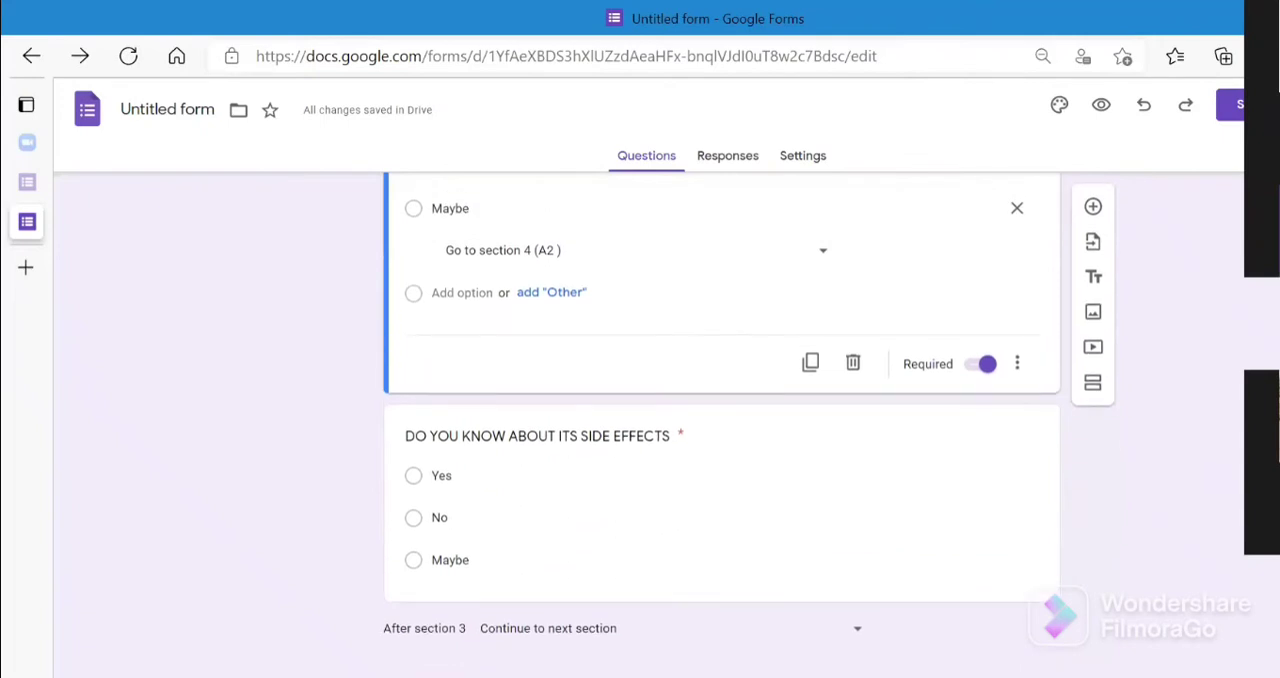
{"action": "scroll", "coordinate": [720, 420], "scroll_direction": "up", "scroll_amount": 15}
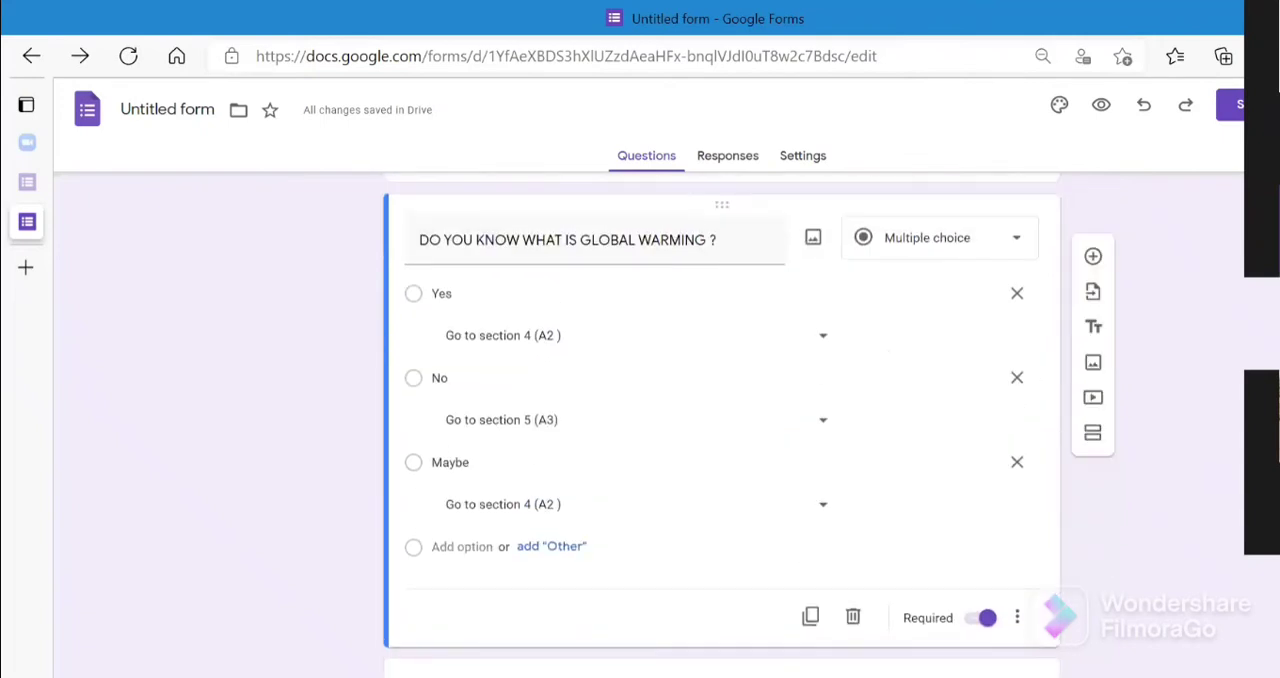
- Turn on section branching based on the answer for the AGREE/Disagree consent question in section 1
{"action": "scroll", "coordinate": [720, 420], "scroll_direction": "up", "scroll_amount": 1}
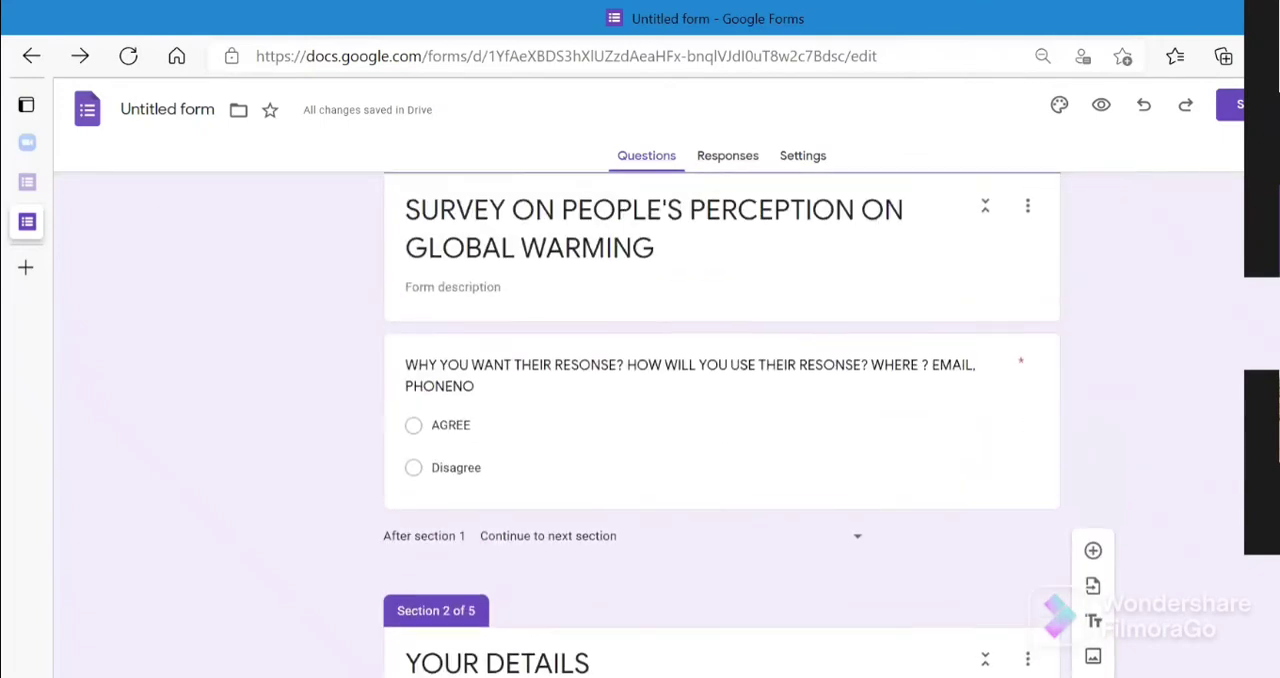
{"action": "left_click", "coordinate": [850, 444]}
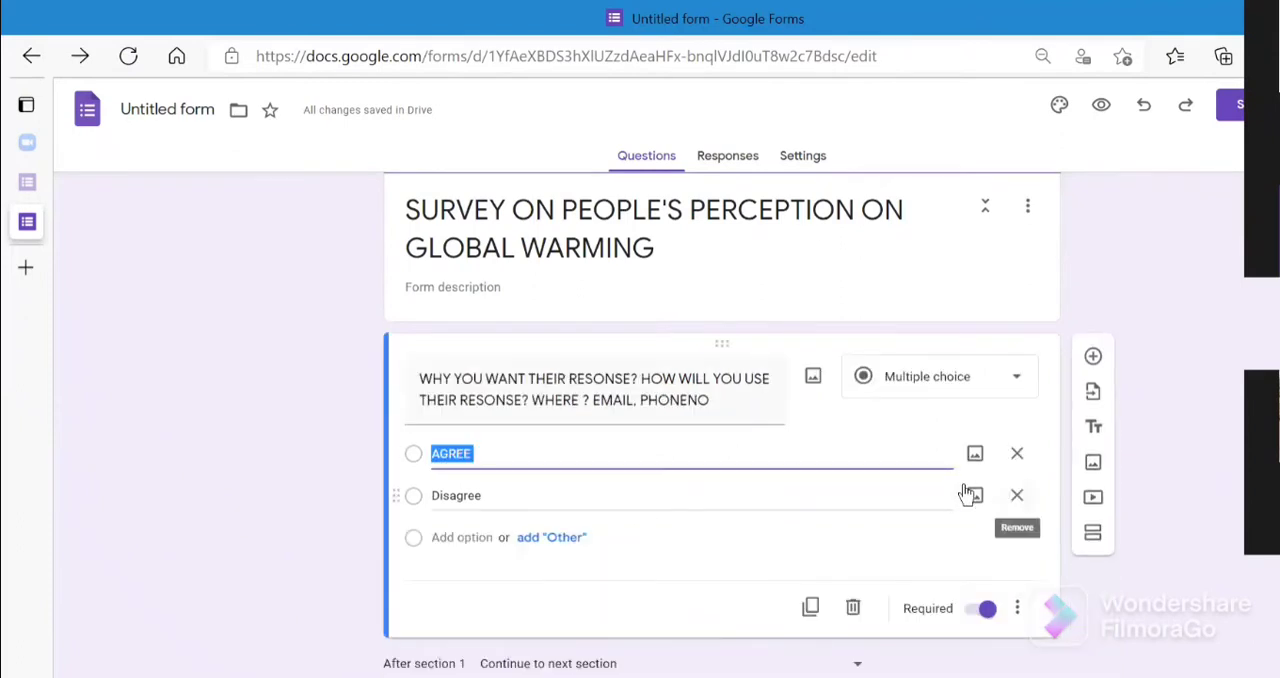
{"action": "left_click", "coordinate": [1017, 610]}
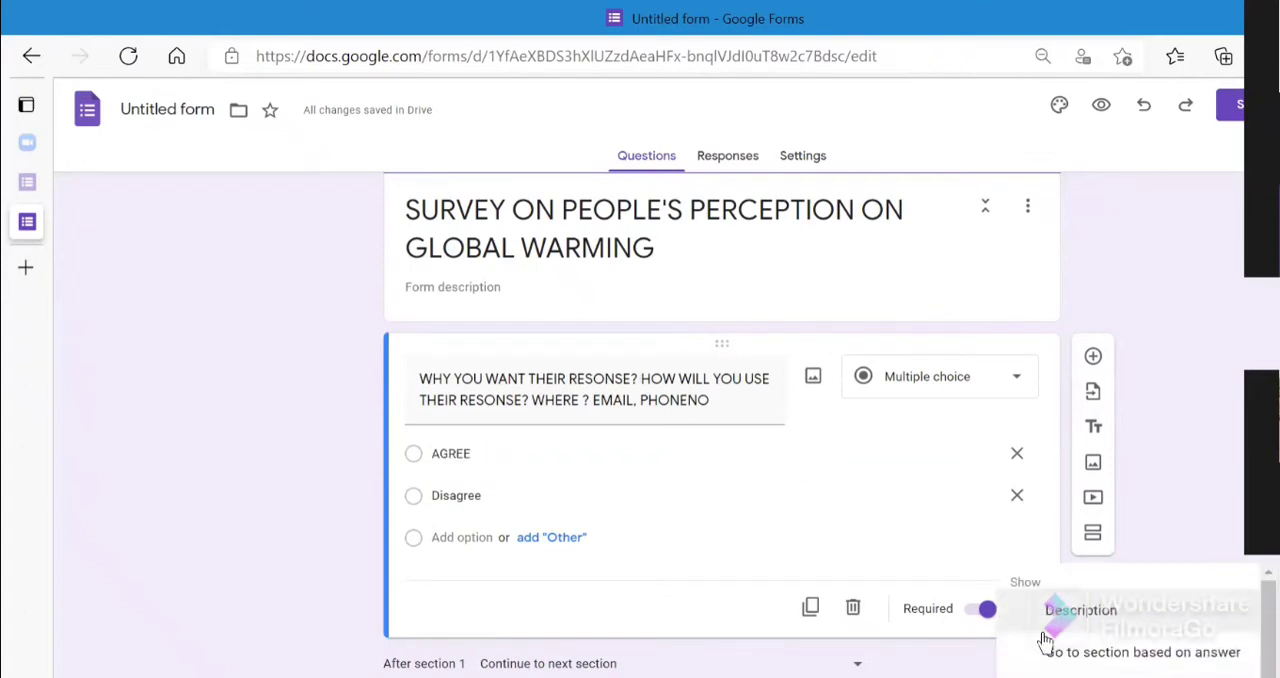
{"action": "left_click", "coordinate": [1106, 652]}
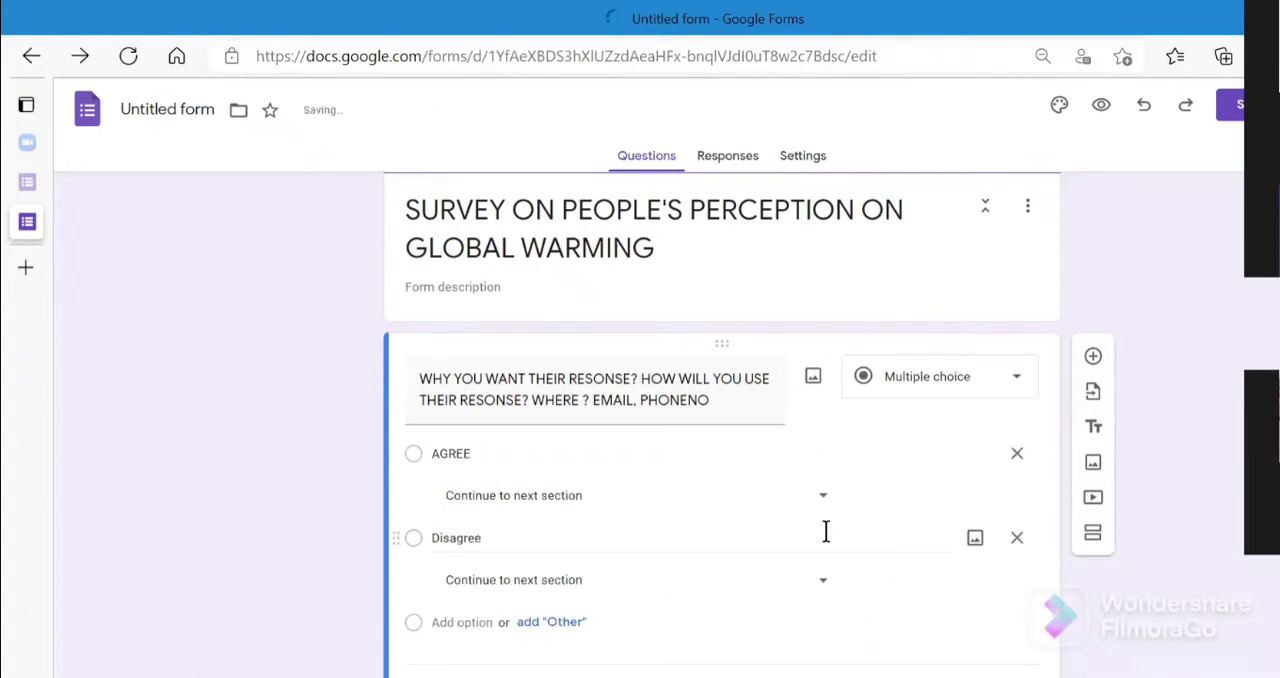
- Route the consent question's "AGREE" answer to section 1 and its "Disagree" answer to "Submit form"
{"action": "left_click", "coordinate": [826, 497]}
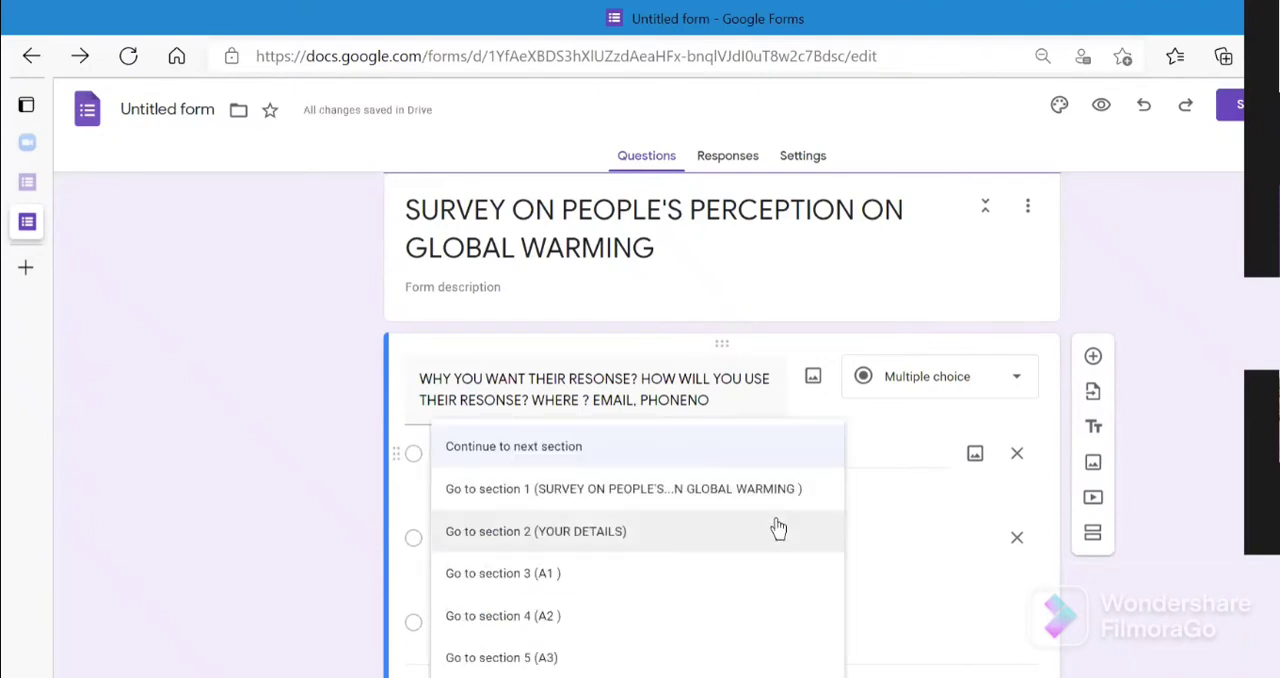
{"action": "left_click", "coordinate": [781, 497]}
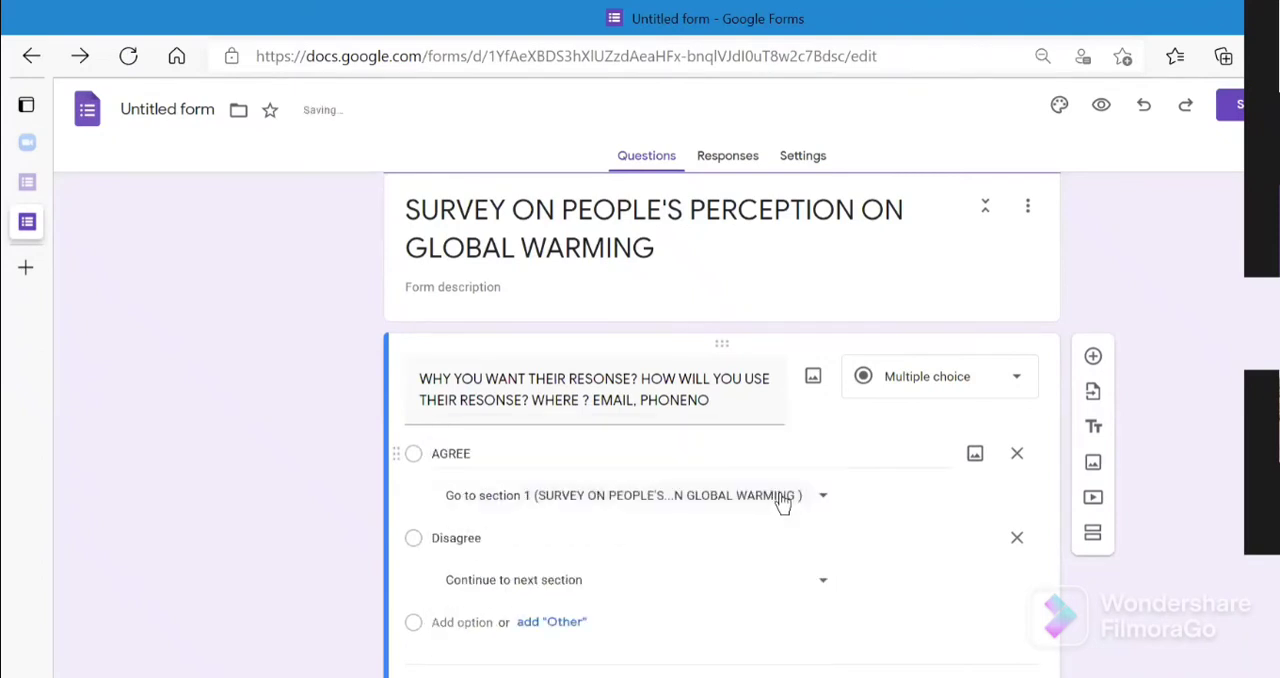
{"action": "left_click", "coordinate": [822, 582]}
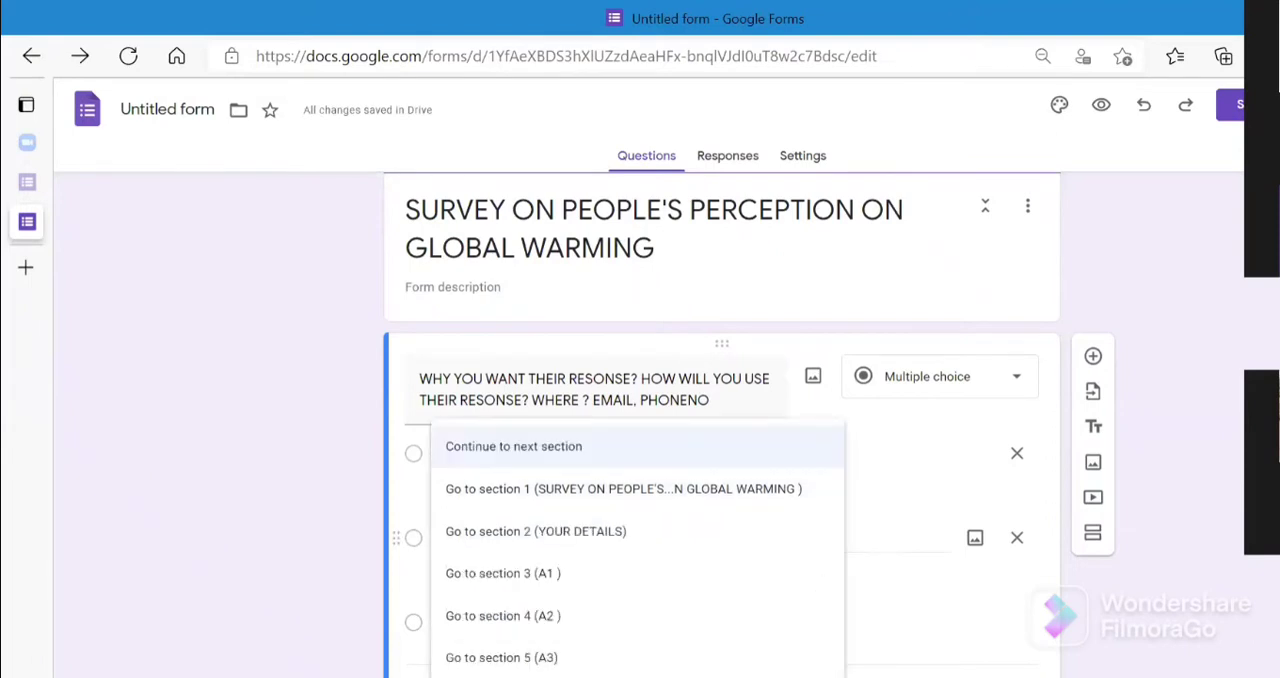
{"action": "left_click", "coordinate": [520, 676]}
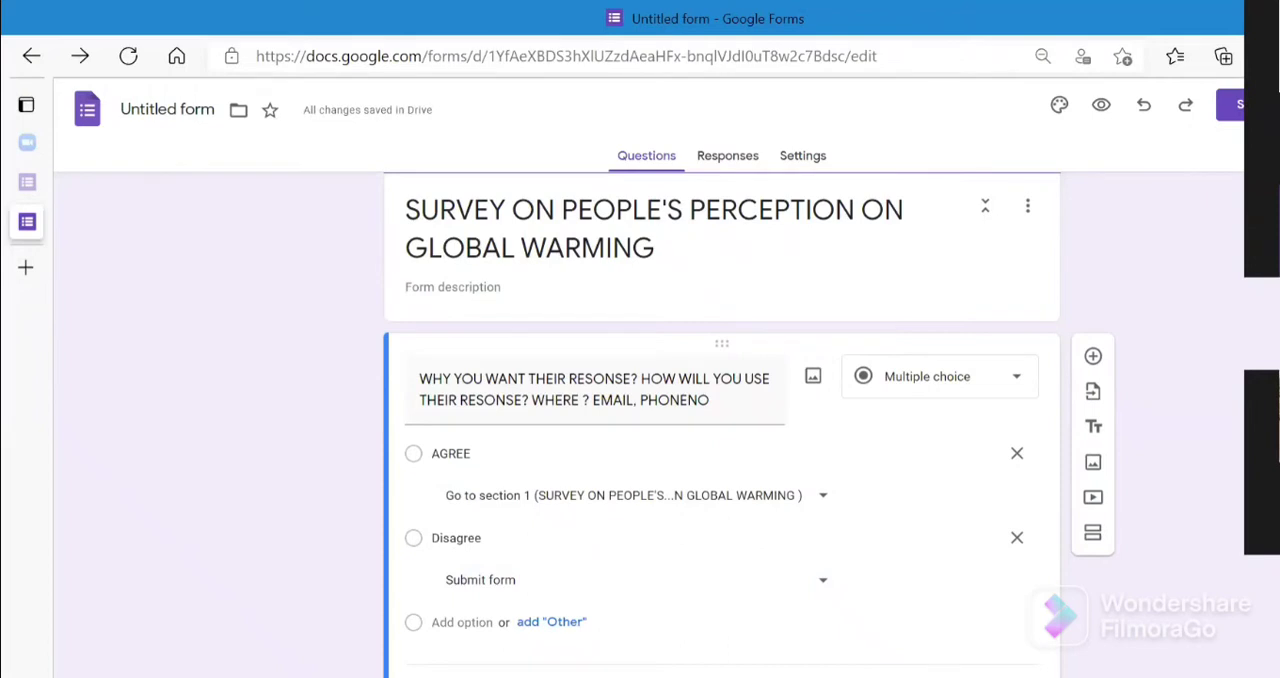
{"action": "scroll", "coordinate": [720, 430], "scroll_direction": "down", "scroll_amount": 7}
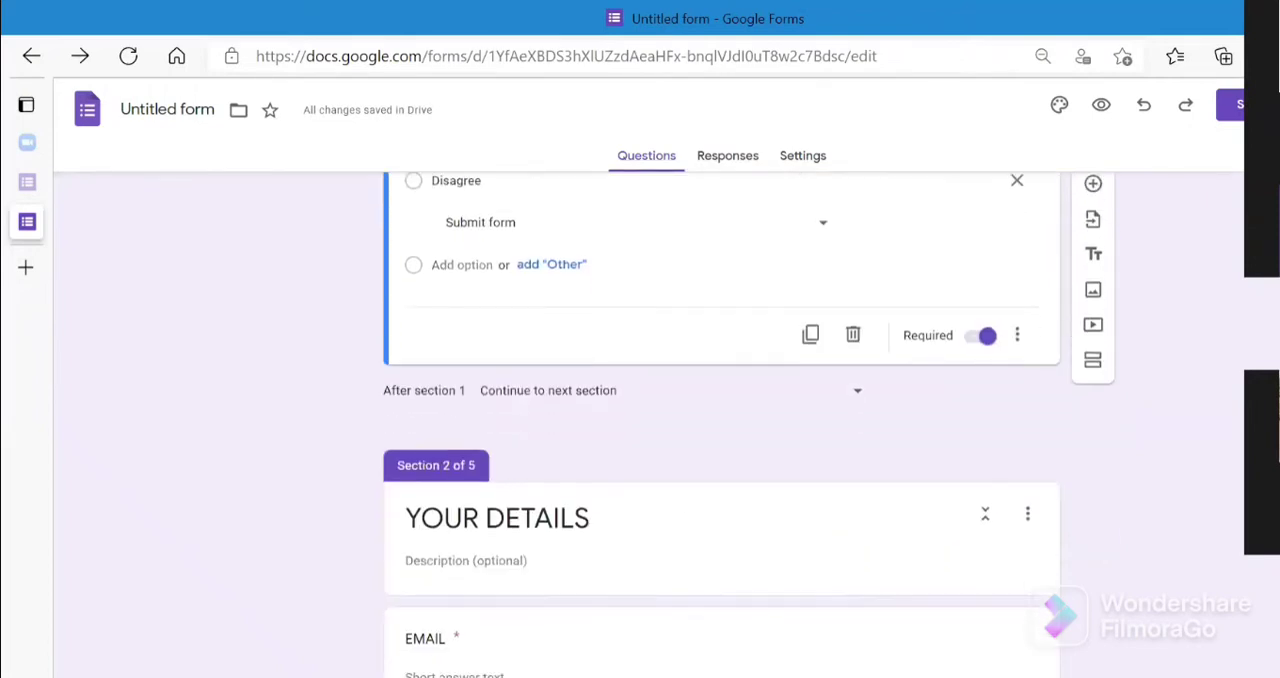
- Open the theme customization options and start choosing a header image for the form
{"action": "scroll", "coordinate": [720, 430], "scroll_direction": "down", "scroll_amount": 8}
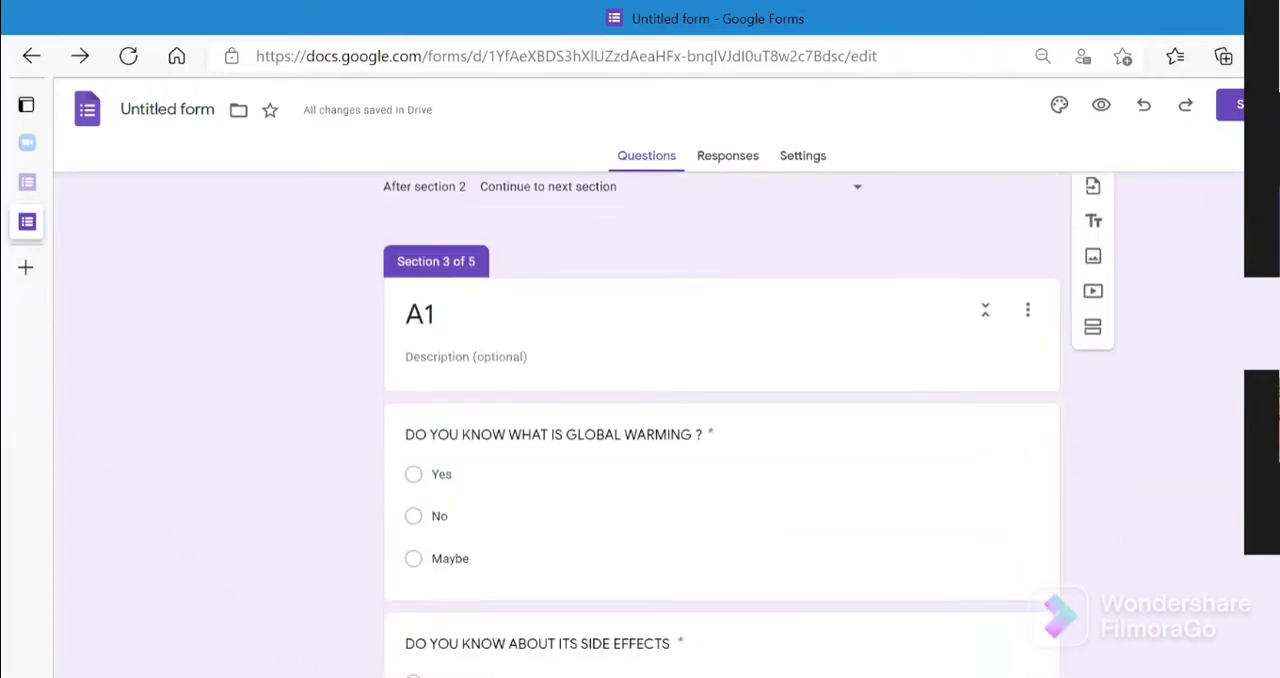
{"action": "scroll", "coordinate": [720, 430], "scroll_direction": "down", "scroll_amount": 6}
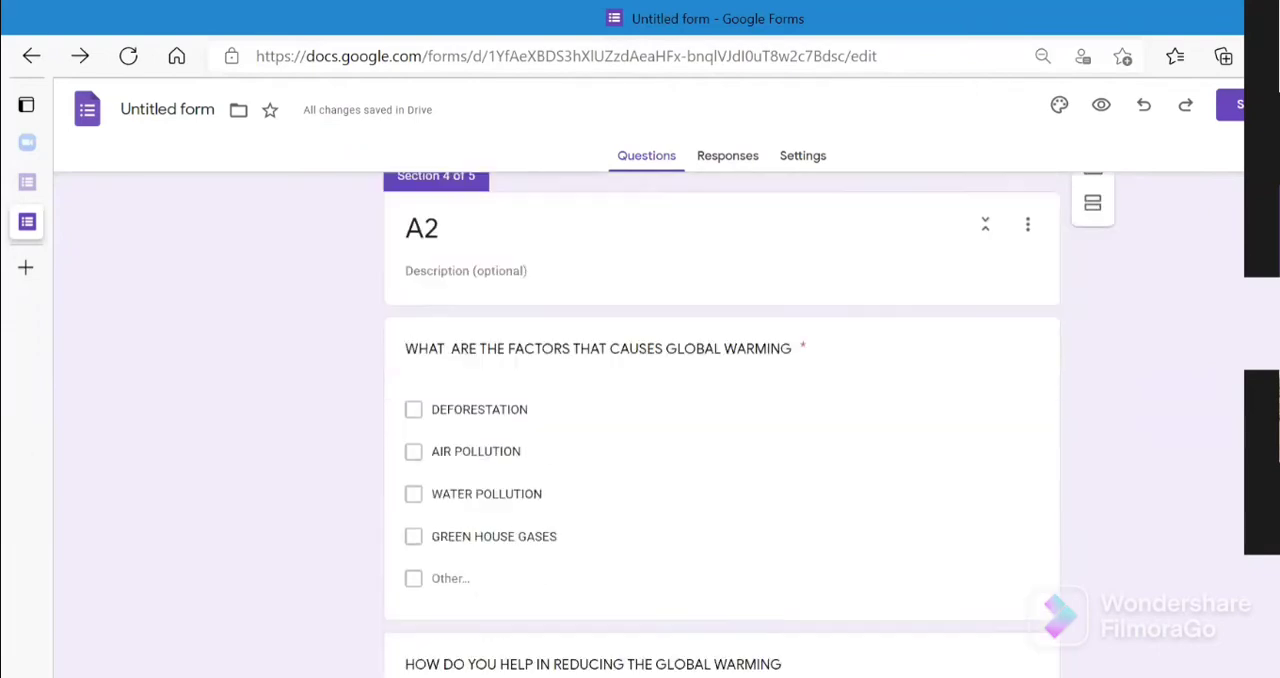
{"action": "scroll", "coordinate": [720, 430], "scroll_direction": "down", "scroll_amount": 8}
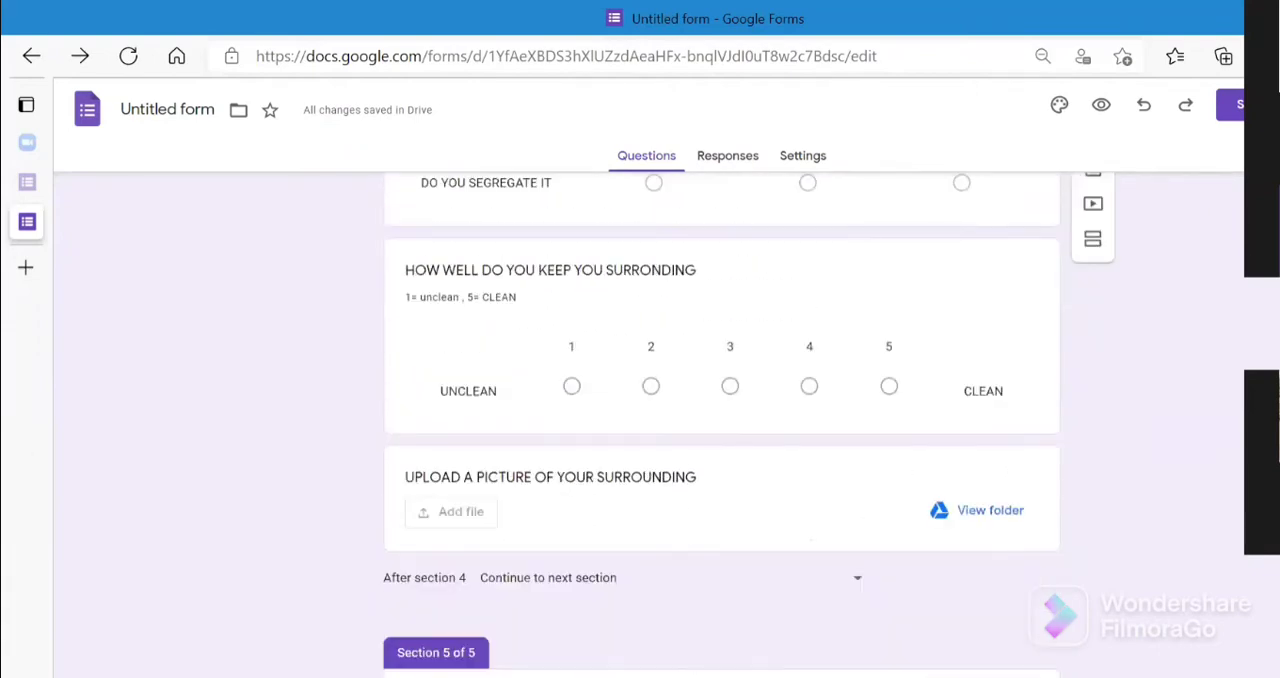
{"action": "scroll", "coordinate": [720, 430], "scroll_direction": "down", "scroll_amount": 4}
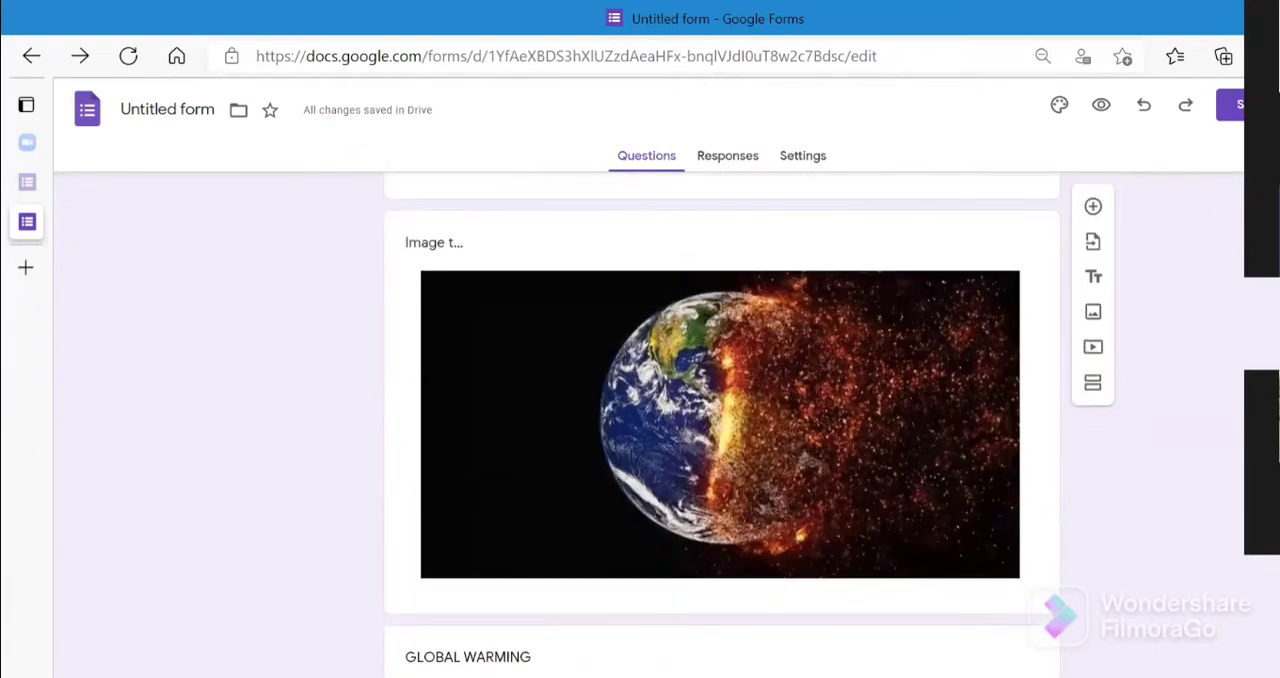
{"action": "scroll", "coordinate": [720, 430], "scroll_direction": "up", "scroll_amount": 20}
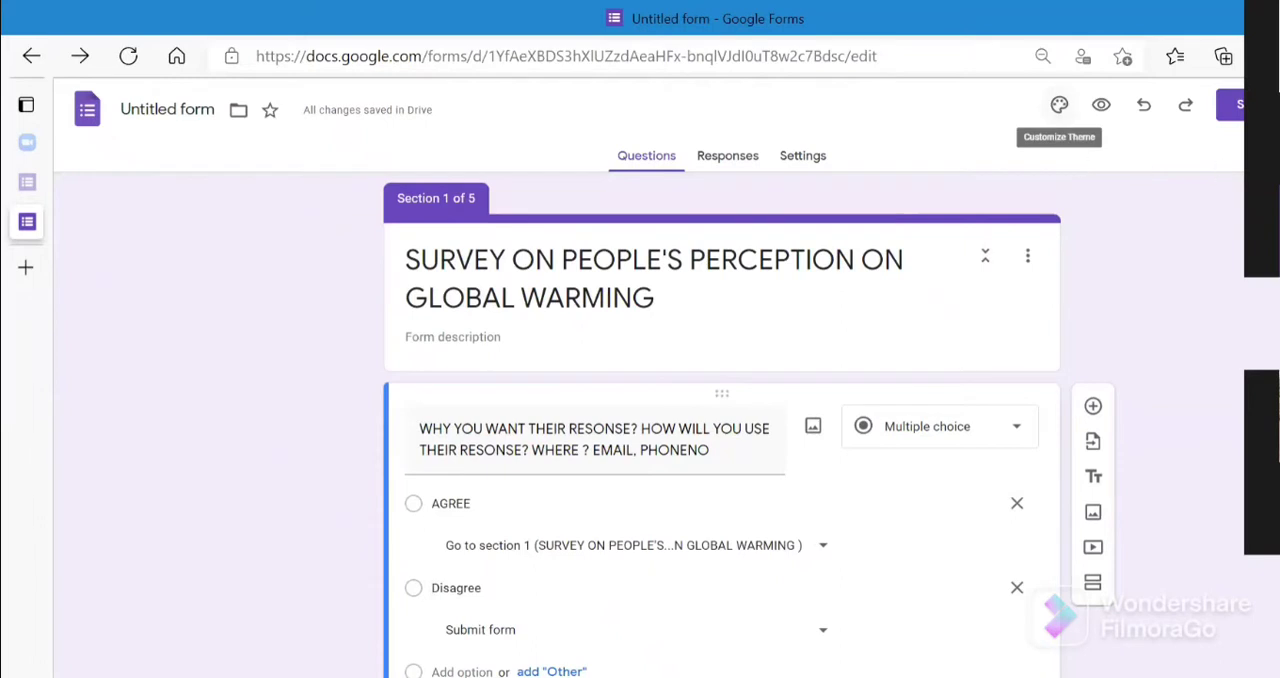
{"action": "left_click", "coordinate": [1059, 106]}
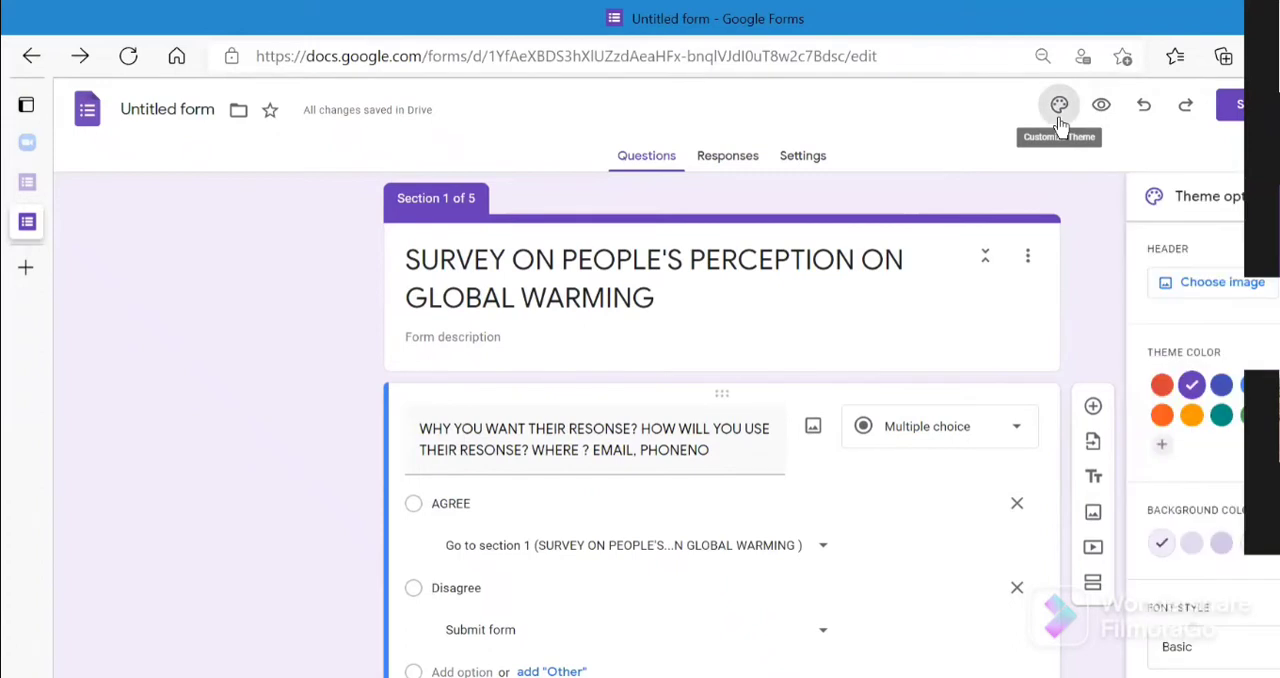
{"action": "left_click", "coordinate": [1244, 292]}
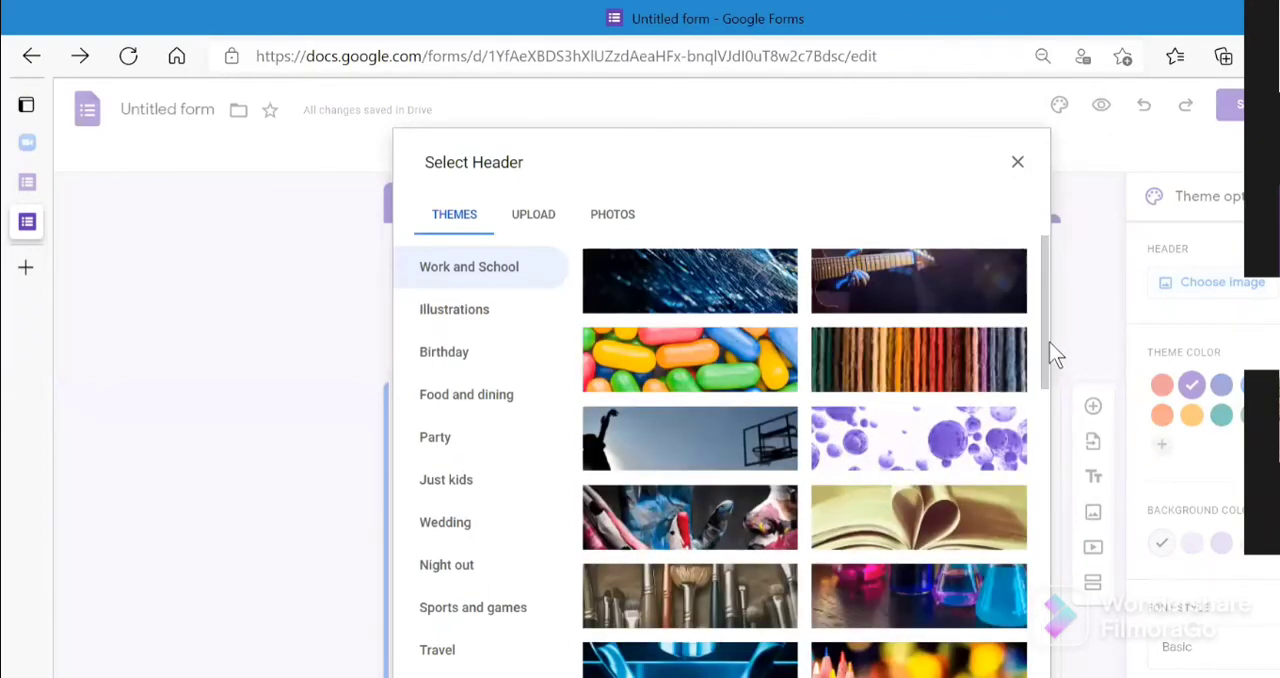
- Browse the built-in header images across the theme categories, from Work and School through Travel and beyond
{"action": "left_click_drag", "start_coordinate": [1048, 350], "coordinate": [1050, 393]}
{"action": "scroll", "coordinate": [1042, 451], "scroll_direction": "down", "scroll_amount": 6}
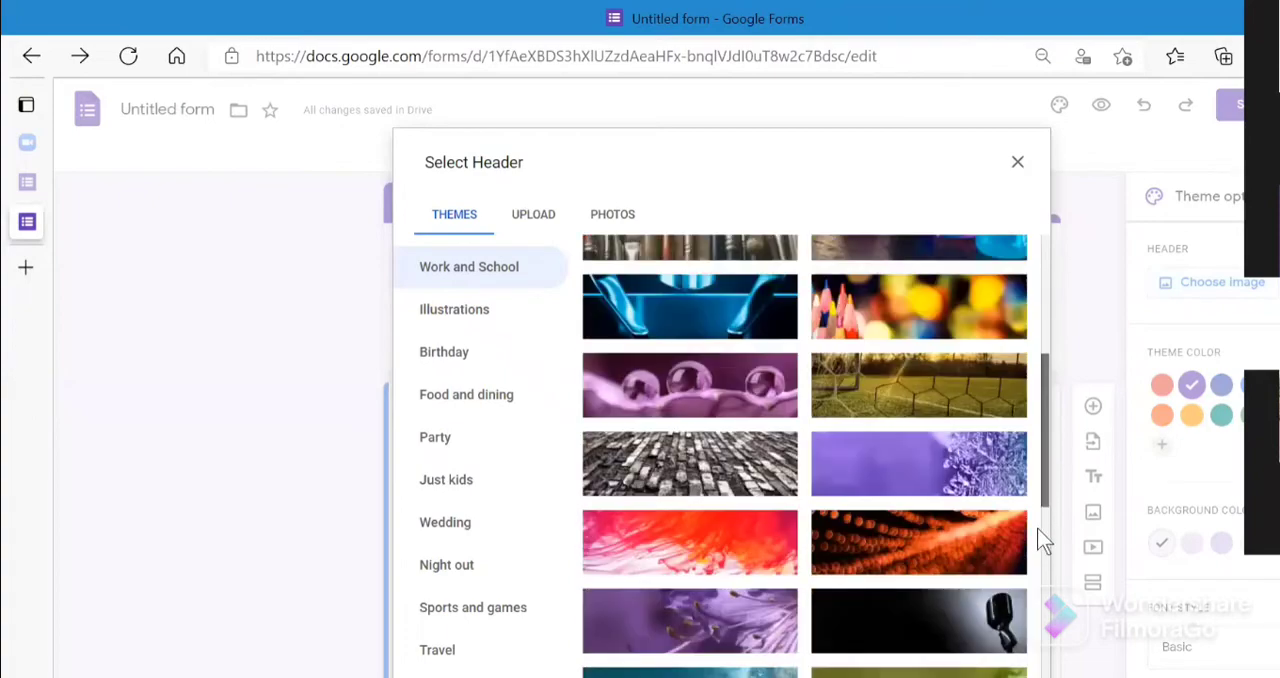
{"action": "left_click", "coordinate": [471, 309]}
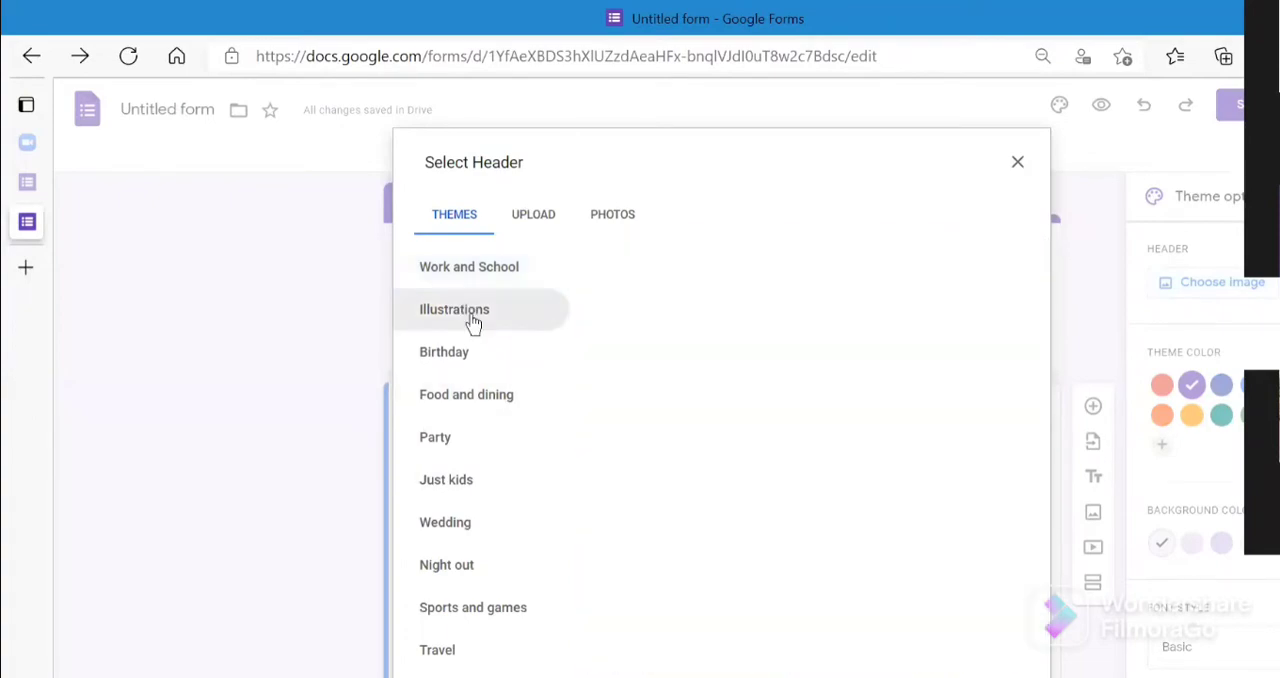
{"action": "left_click", "coordinate": [468, 375]}
{"action": "left_click", "coordinate": [472, 440]}
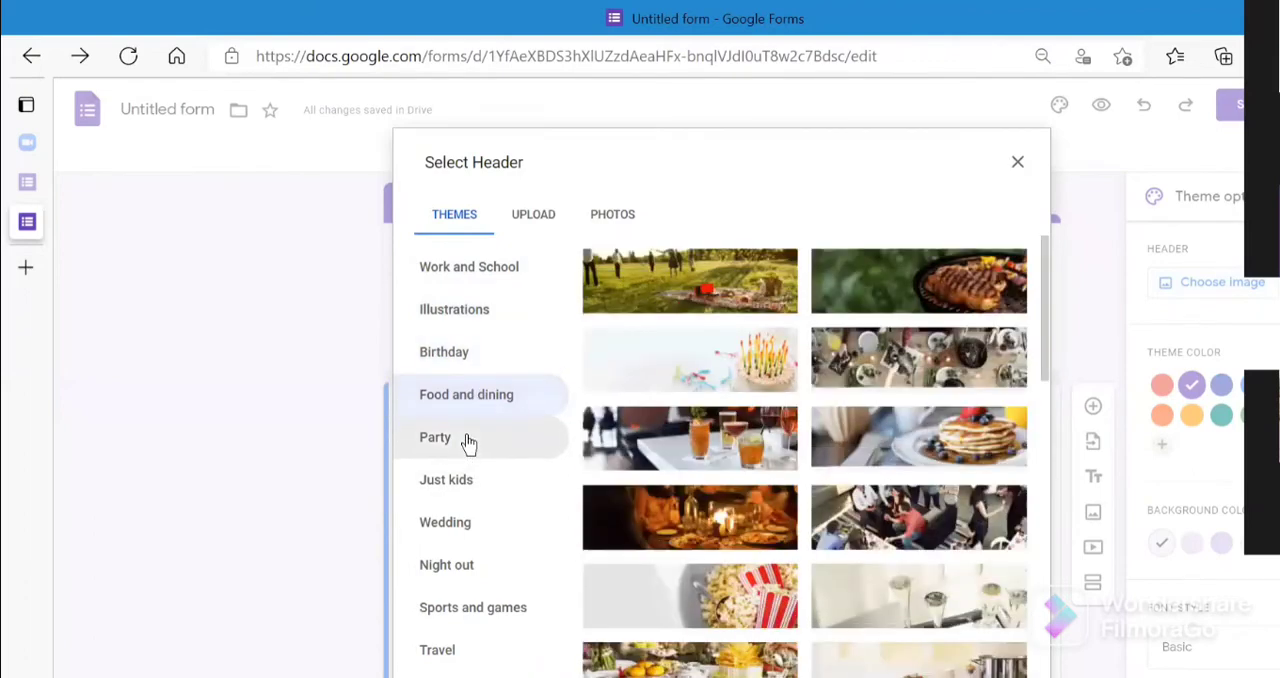
{"action": "left_click", "coordinate": [466, 440]}
{"action": "left_click", "coordinate": [480, 485]}
{"action": "left_click", "coordinate": [479, 533]}
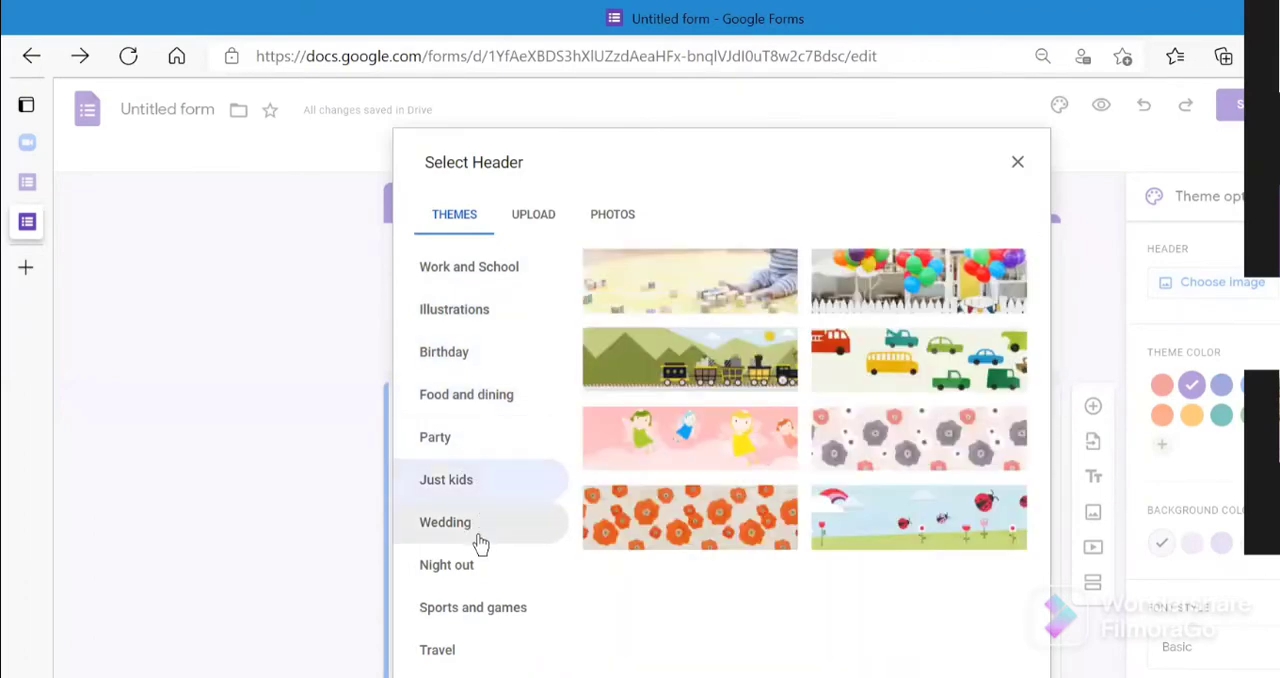
{"action": "left_click", "coordinate": [480, 580]}
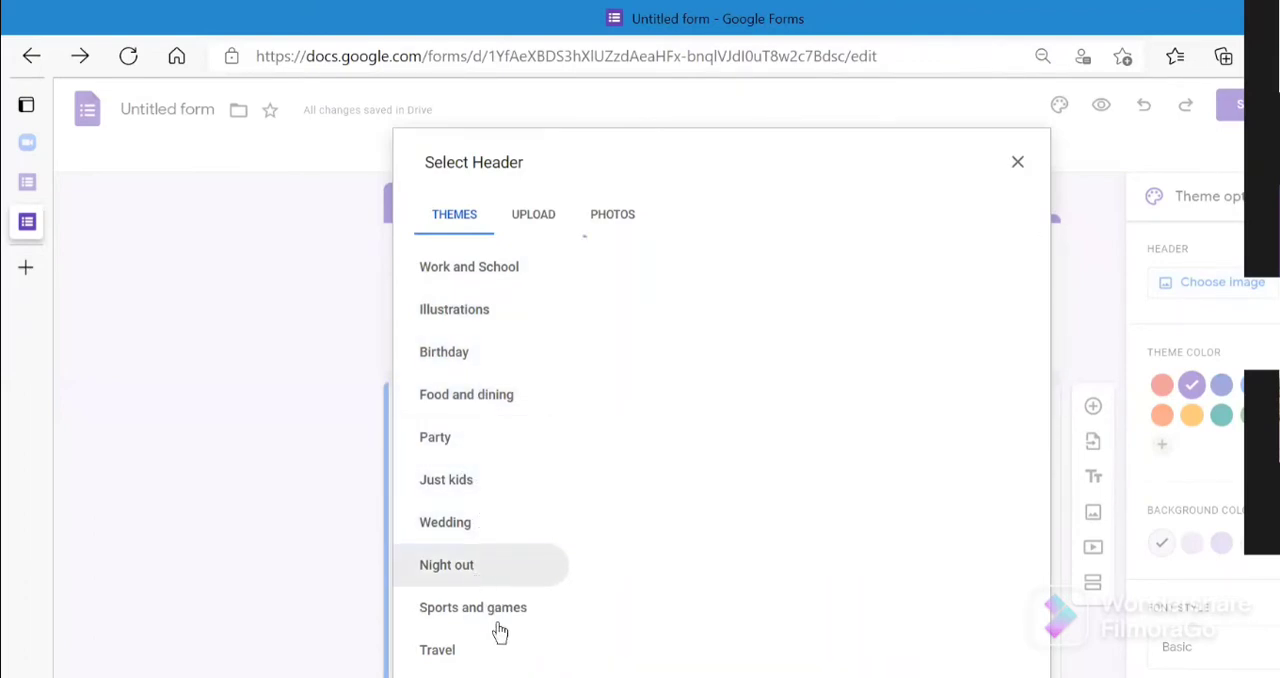
{"action": "left_click", "coordinate": [498, 618]}
{"action": "left_click", "coordinate": [476, 667]}
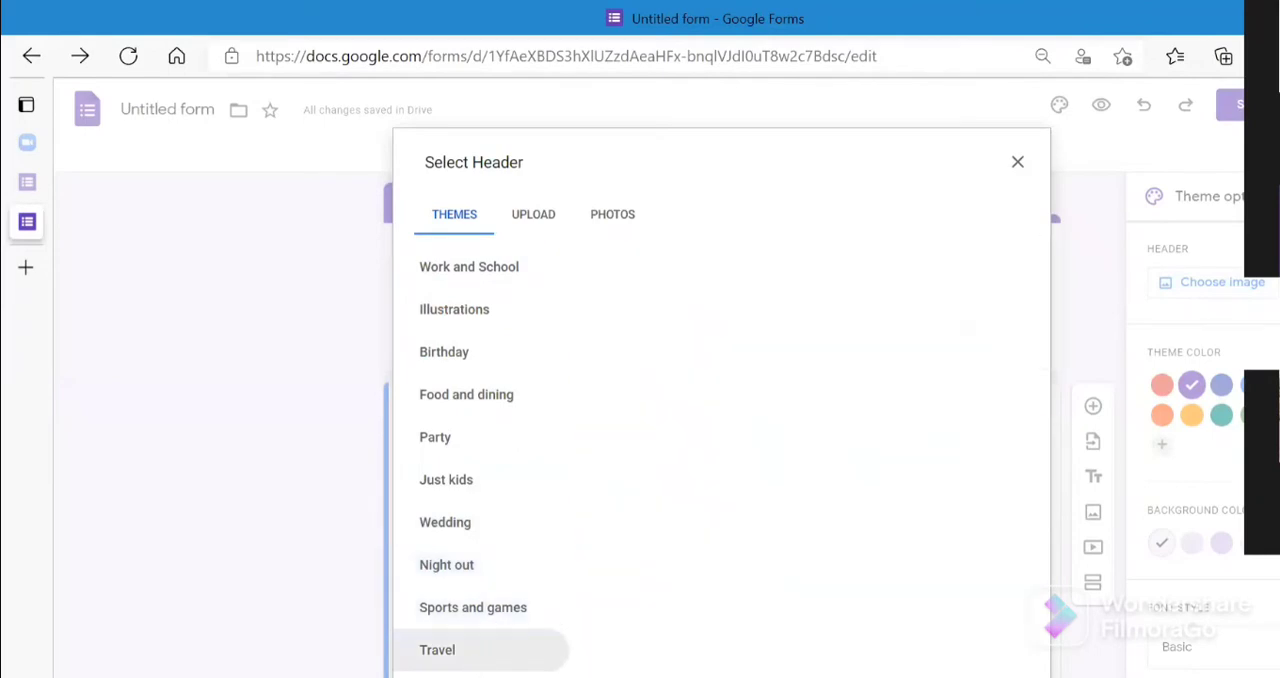
{"action": "left_click", "coordinate": [478, 676]}
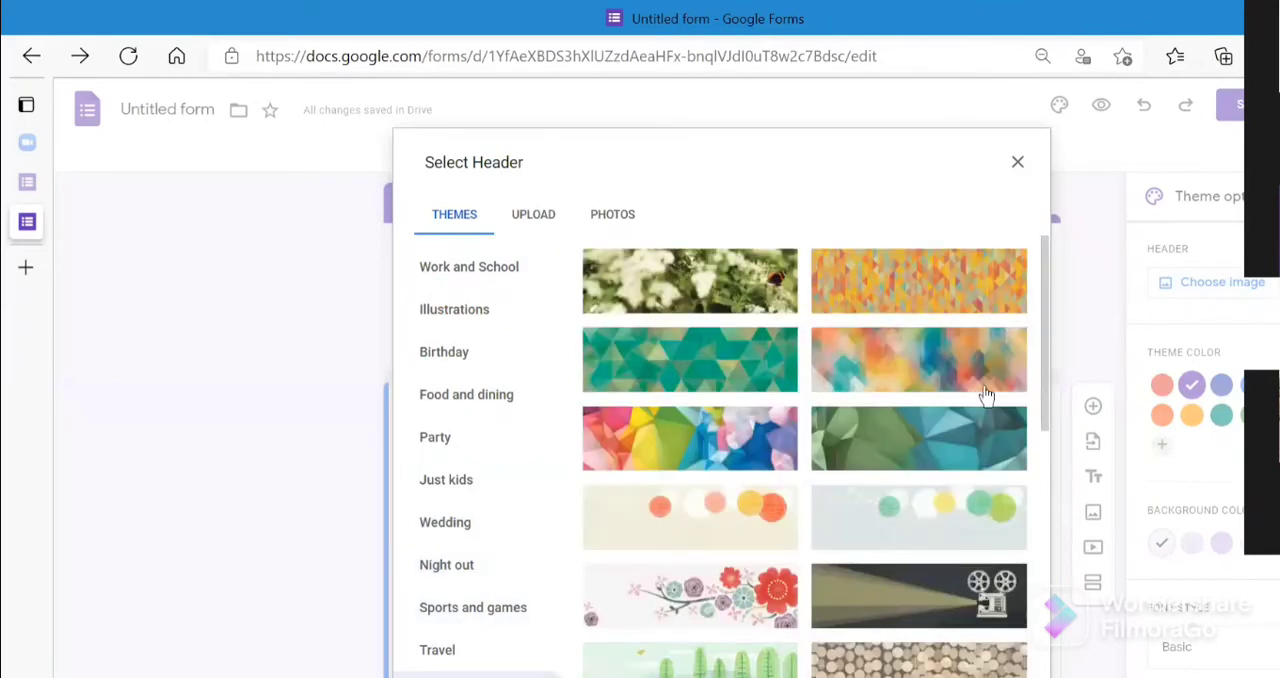
{"action": "scroll", "coordinate": [1046, 480], "scroll_direction": "down", "scroll_amount": 5}
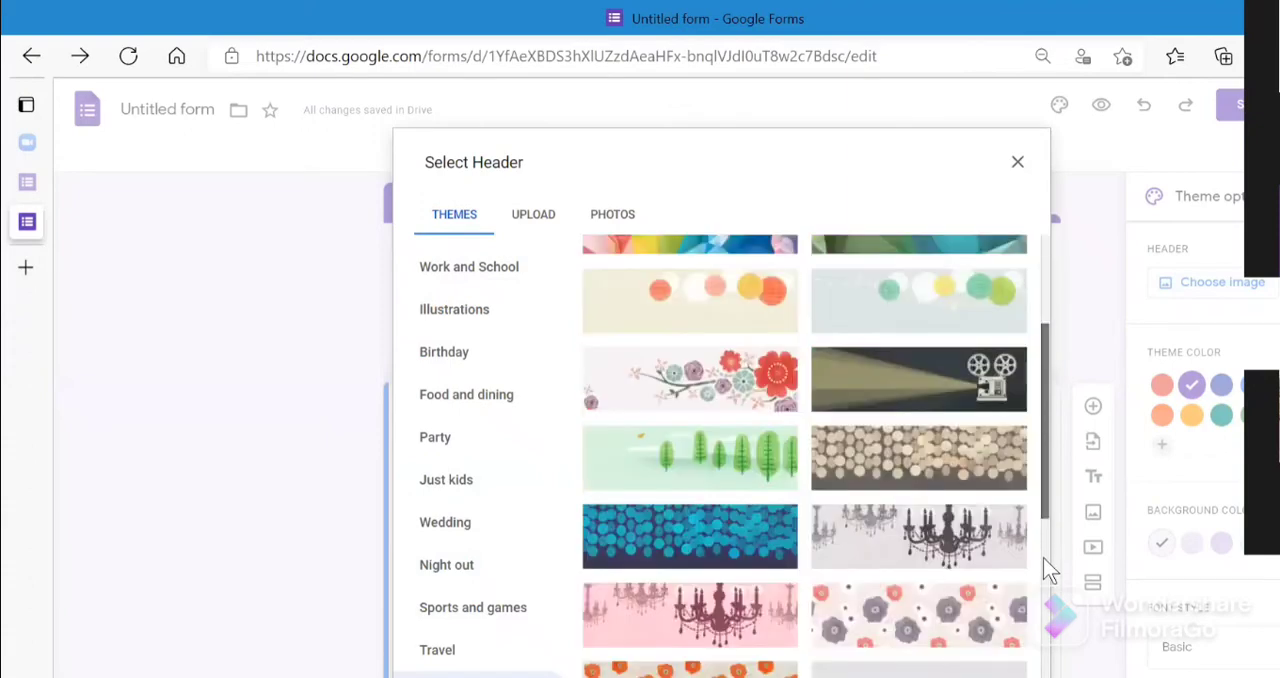
{"action": "scroll", "coordinate": [1046, 632], "scroll_direction": "down", "scroll_amount": 1}
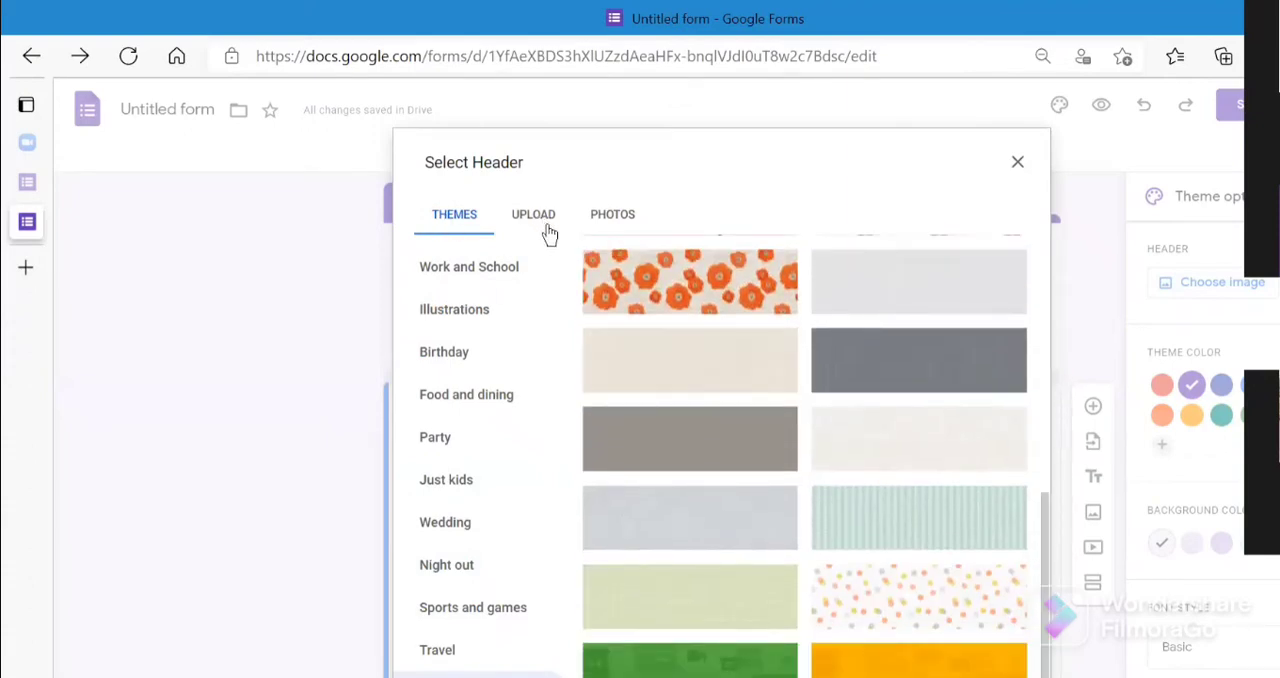
{"action": "scroll", "coordinate": [1035, 483], "scroll_direction": "up", "scroll_amount": 2}
{"action": "scroll", "coordinate": [1045, 482], "scroll_direction": "up", "scroll_amount": 2}
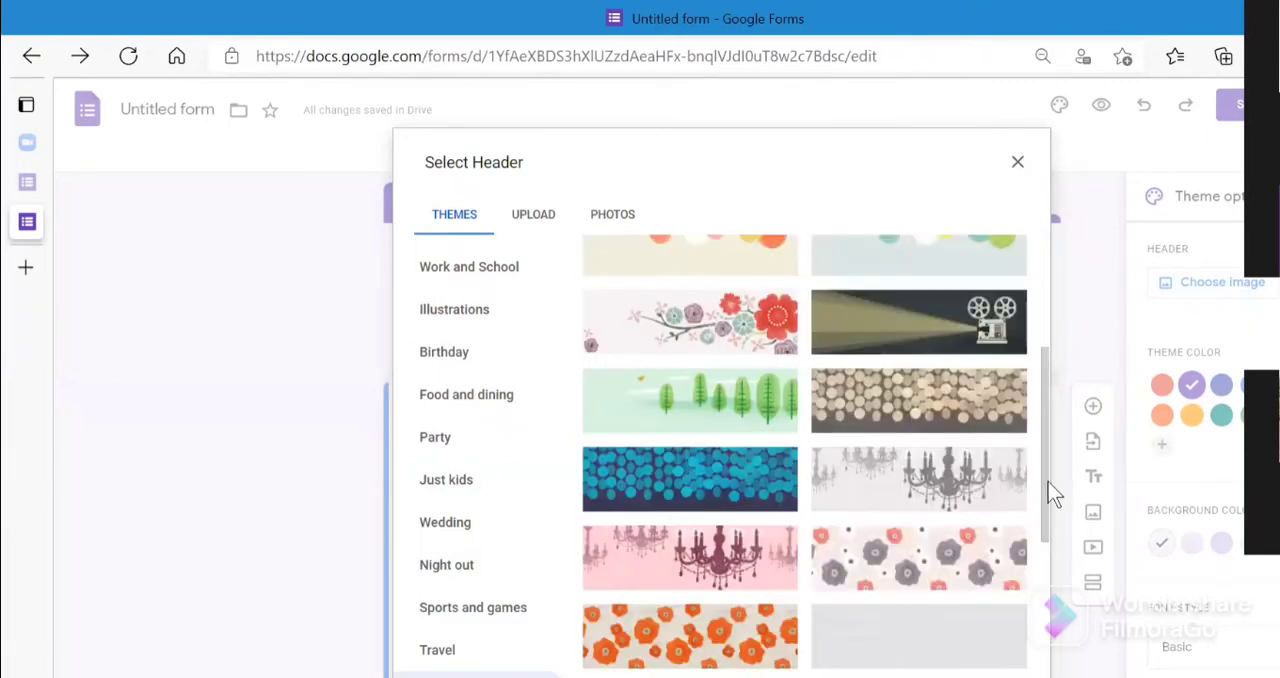
- Set the form header to the blue-and-black butterfly on red flowers image from the Work and School themes
{"action": "left_click", "coordinate": [506, 276]}
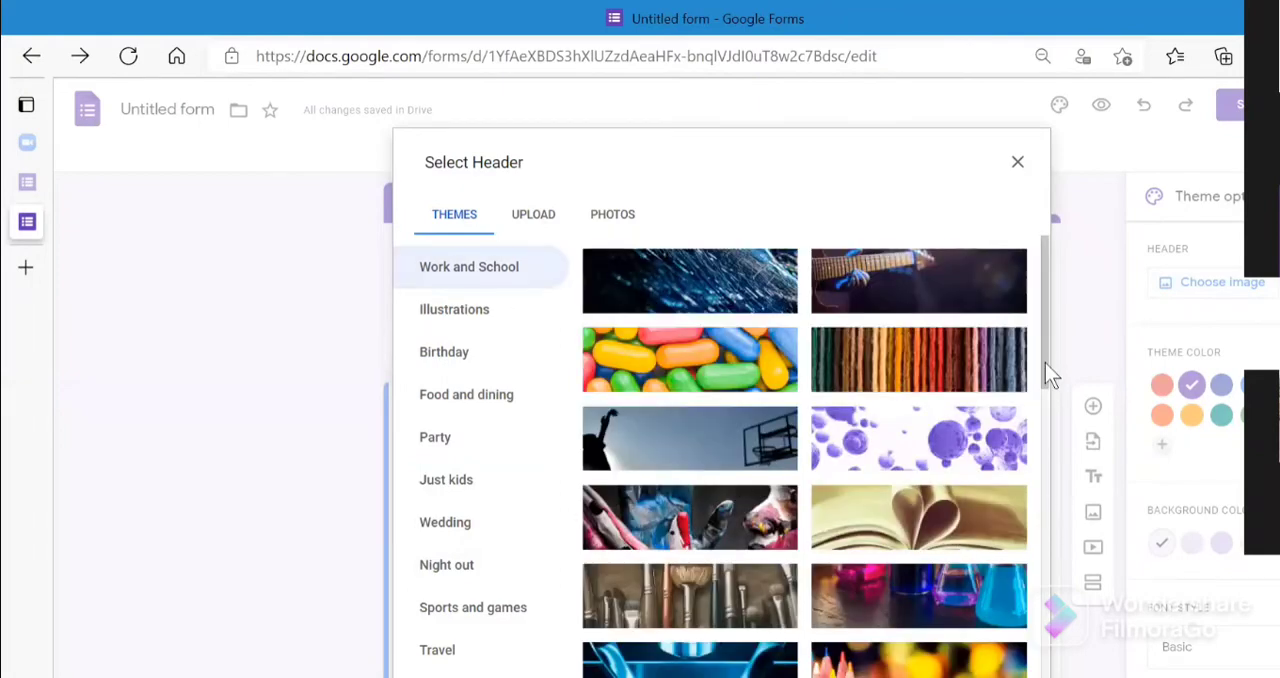
{"action": "scroll", "coordinate": [1042, 576], "scroll_direction": "down", "scroll_amount": 5}
{"action": "scroll", "coordinate": [1042, 576], "scroll_direction": "down", "scroll_amount": 3}
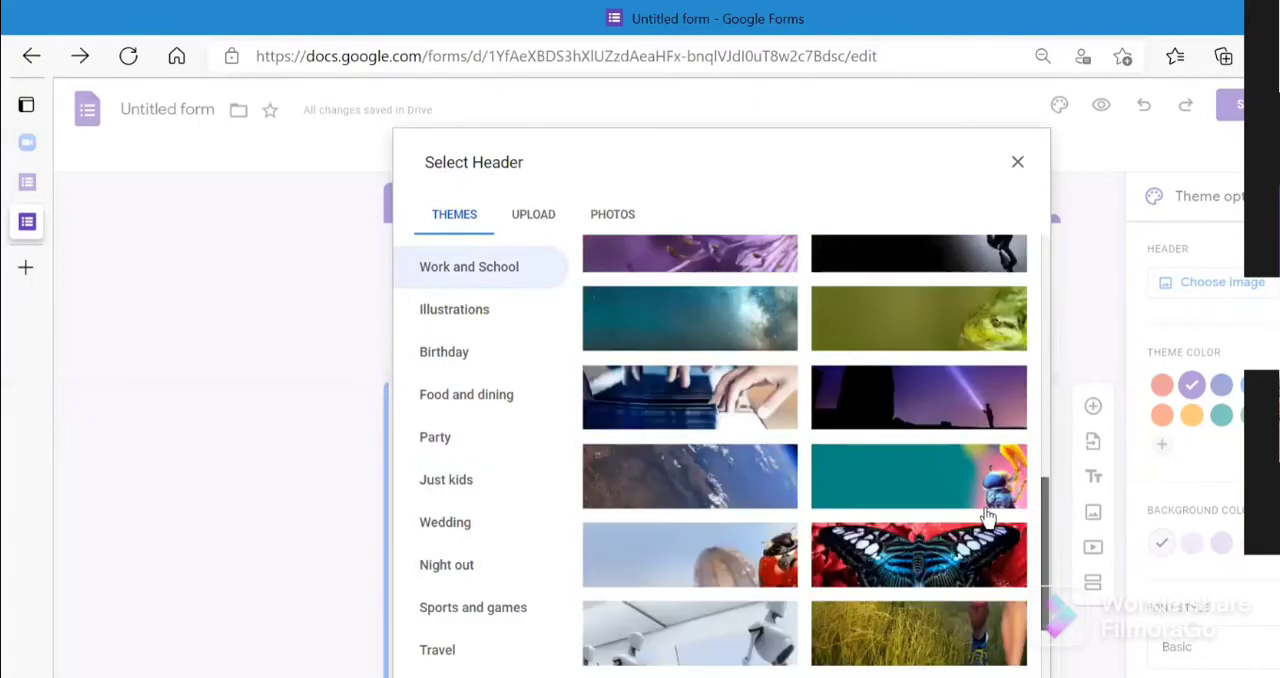
{"action": "left_click", "coordinate": [990, 524]}
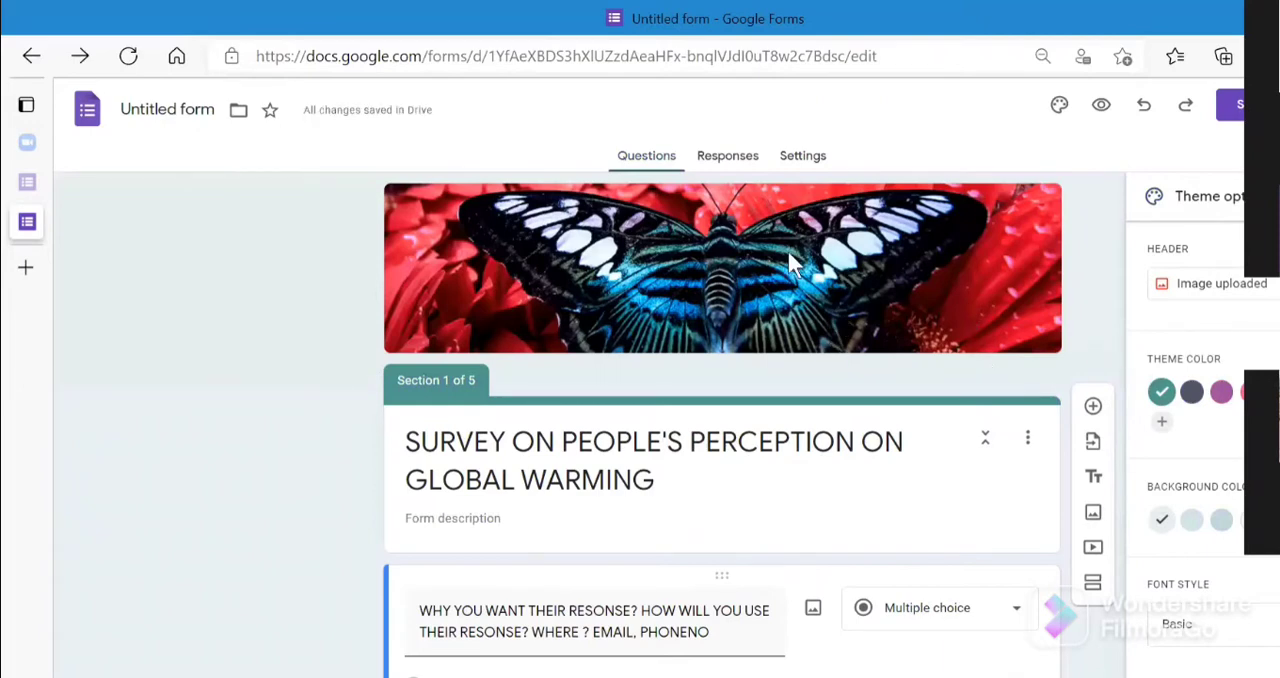
- Try the dark gray and purple theme colors, and set the form's theme color to red
{"action": "left_click", "coordinate": [1192, 394]}
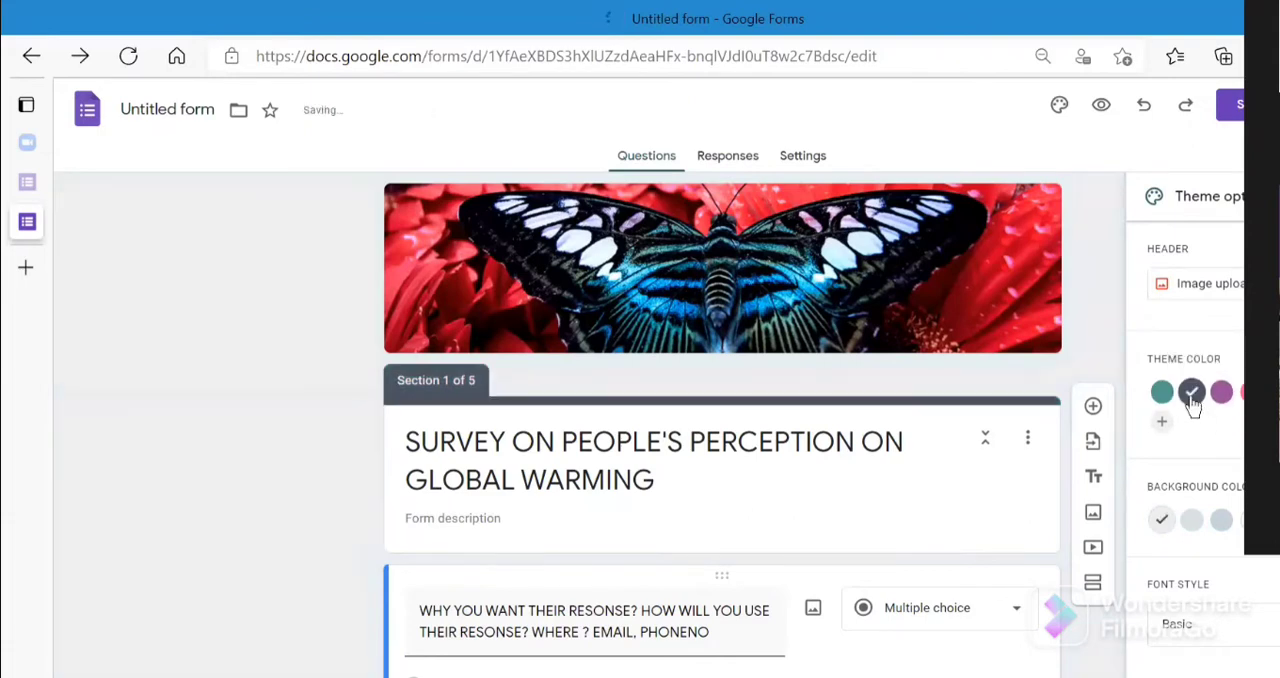
{"action": "left_click", "coordinate": [1222, 394]}
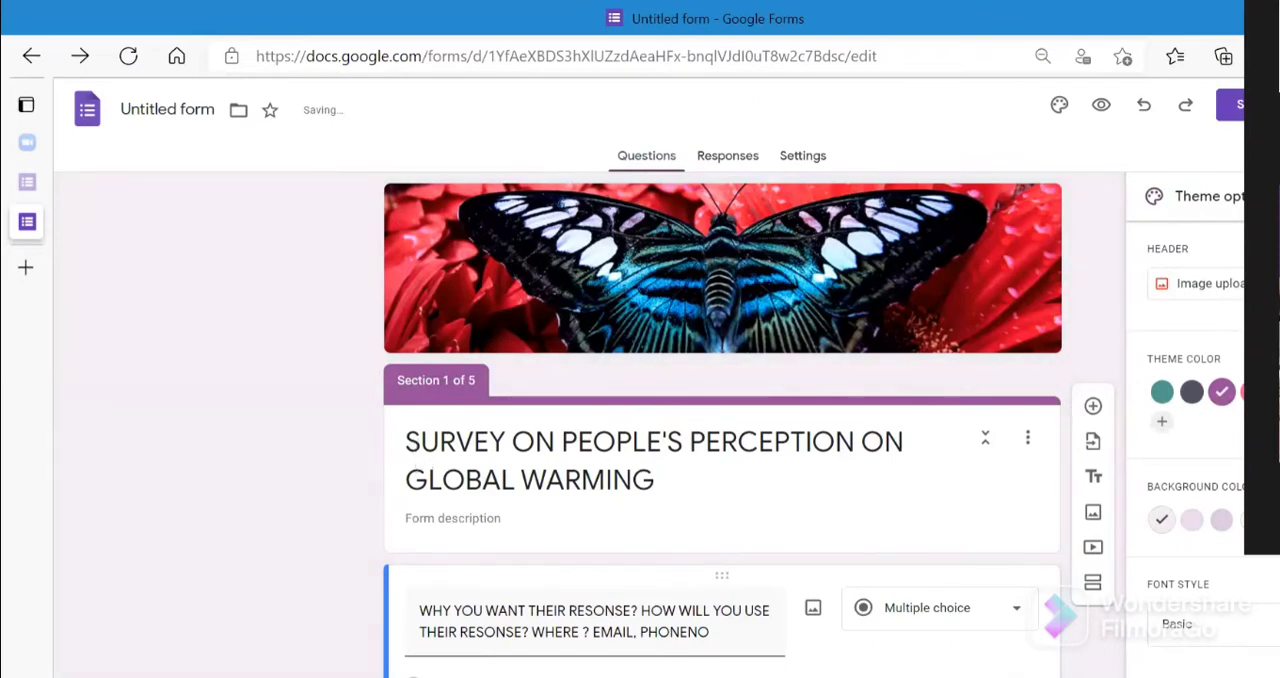
{"action": "left_click", "coordinate": [1243, 392]}
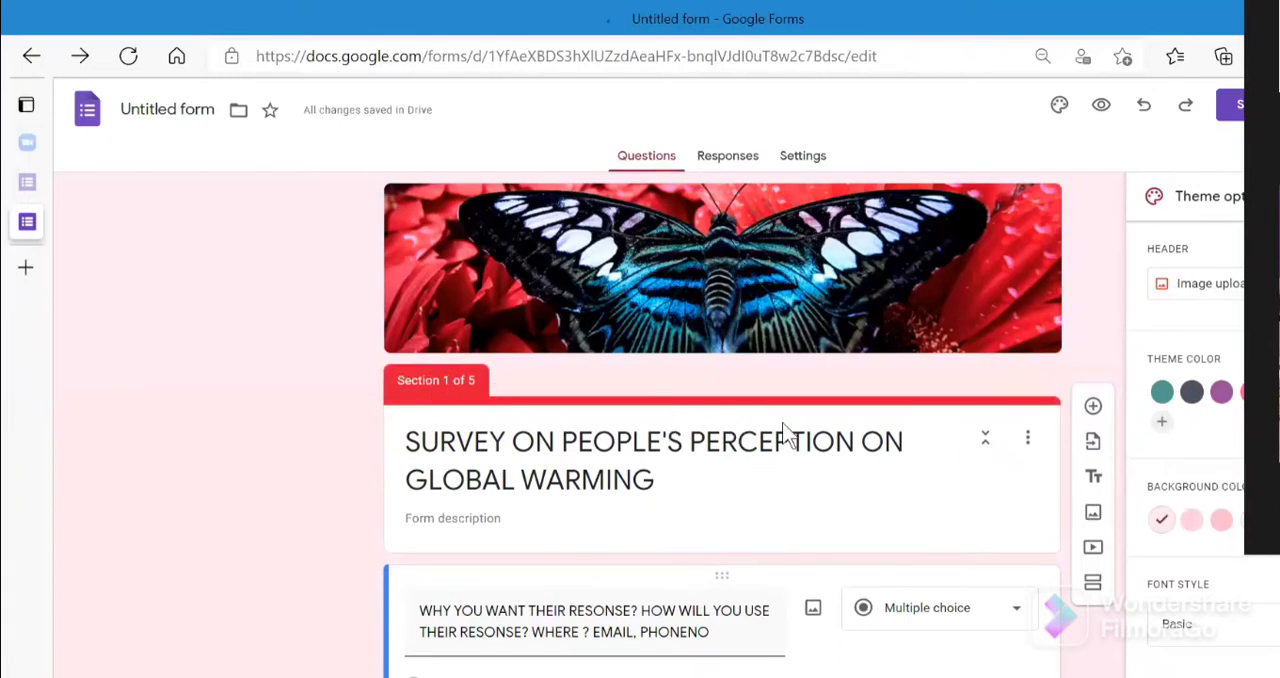
- Compare the pink background shades and set the form's background to the second-lightest pink
{"action": "right_click", "coordinate": [1203, 530]}
{"action": "left_click", "coordinate": [1233, 513]}
{"action": "left_click", "coordinate": [1191, 520]}
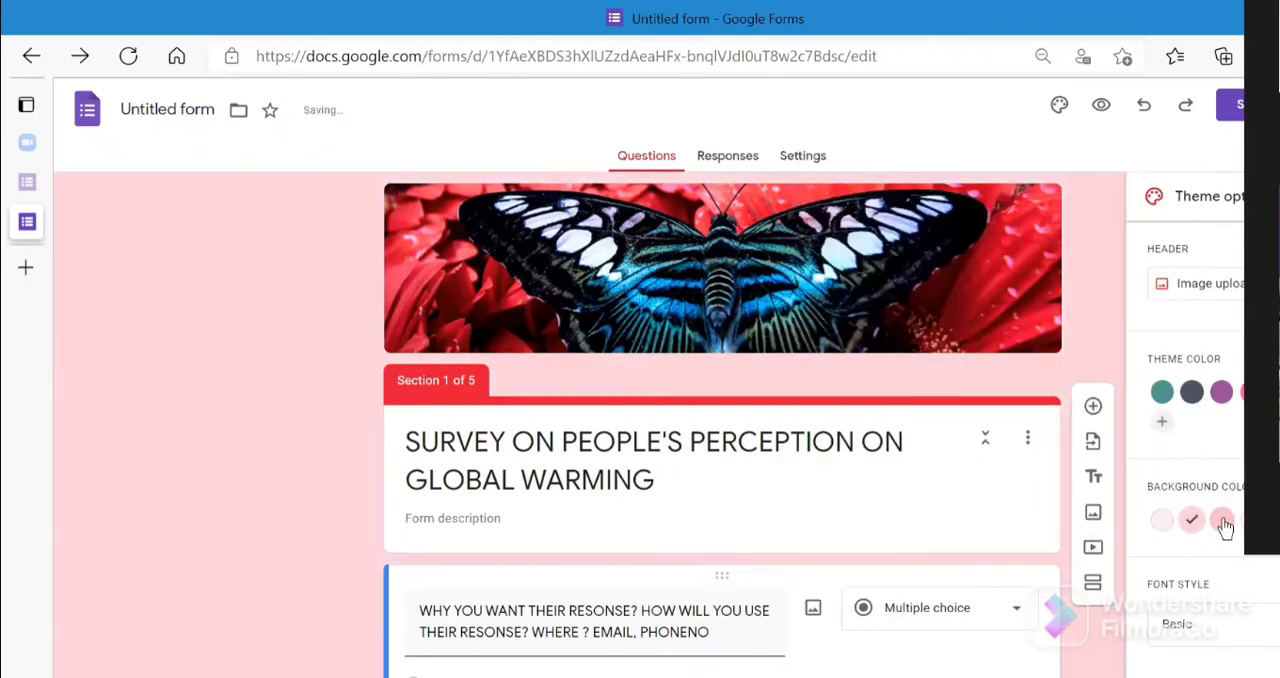
{"action": "left_click", "coordinate": [1219, 521]}
{"action": "left_click", "coordinate": [1192, 521]}
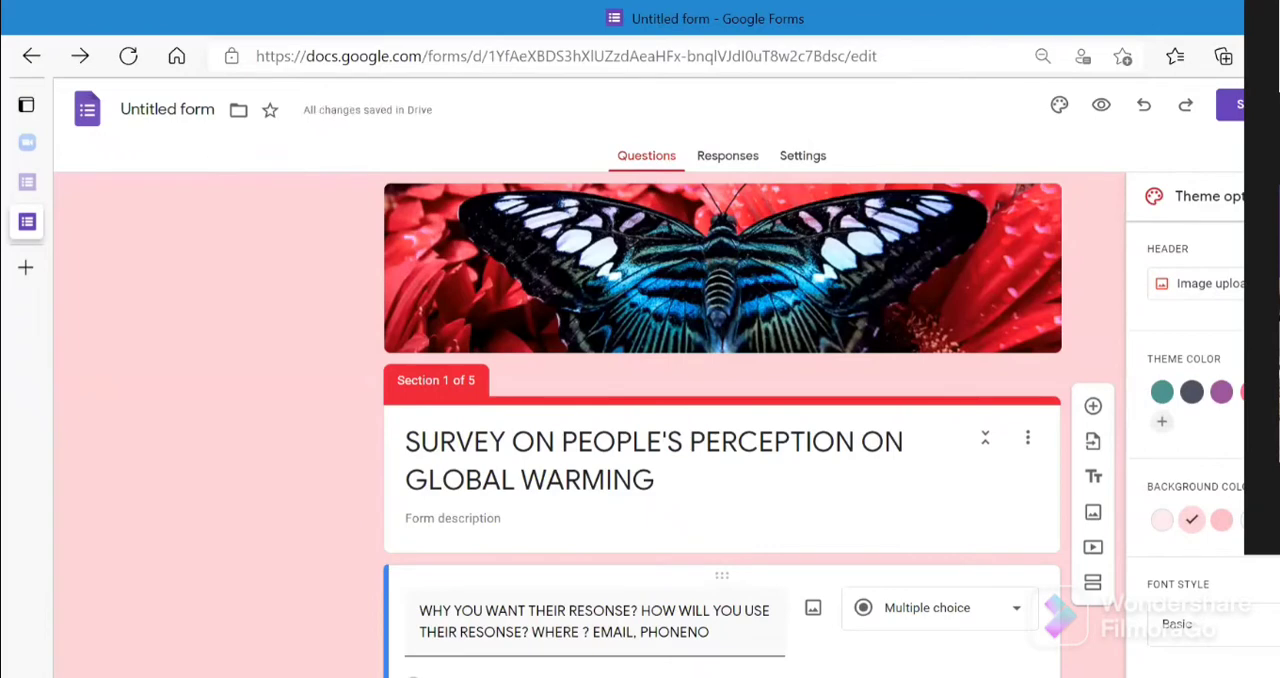
- Try the Decorative and Formal font styles, and set the form's font style to Playful
{"action": "left_click", "coordinate": [1185, 623]}
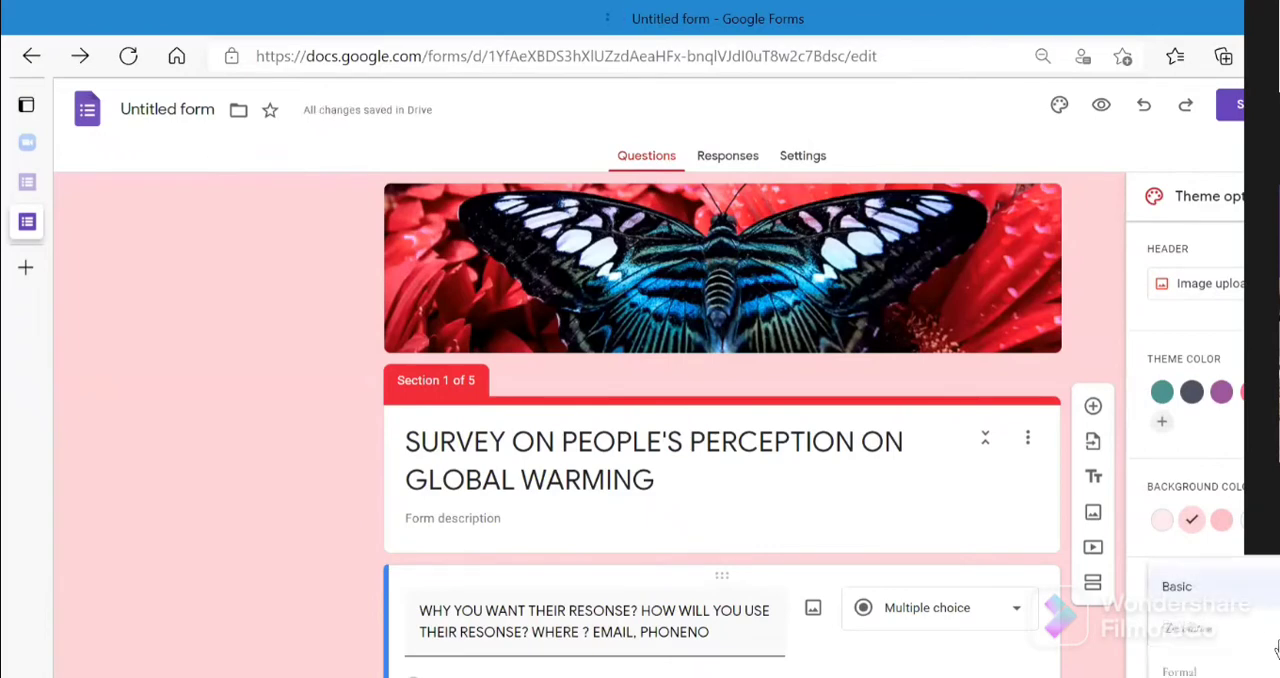
{"action": "left_click", "coordinate": [1191, 646]}
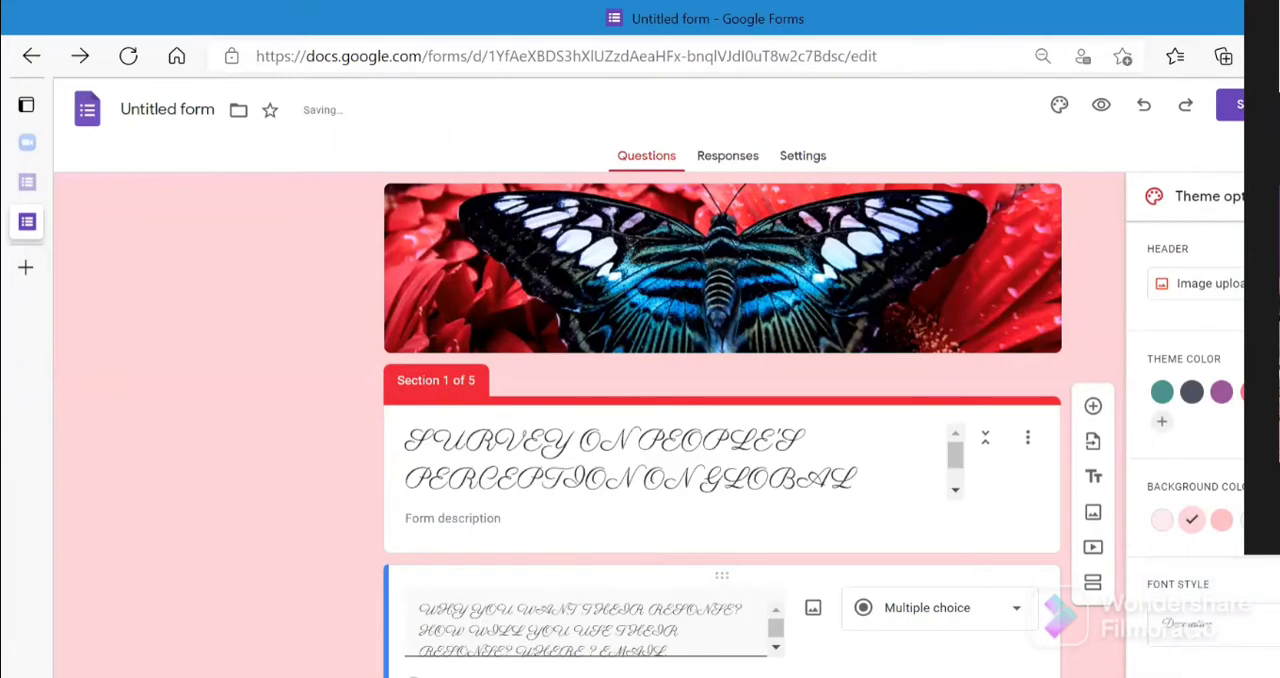
{"action": "left_click", "coordinate": [1190, 625]}
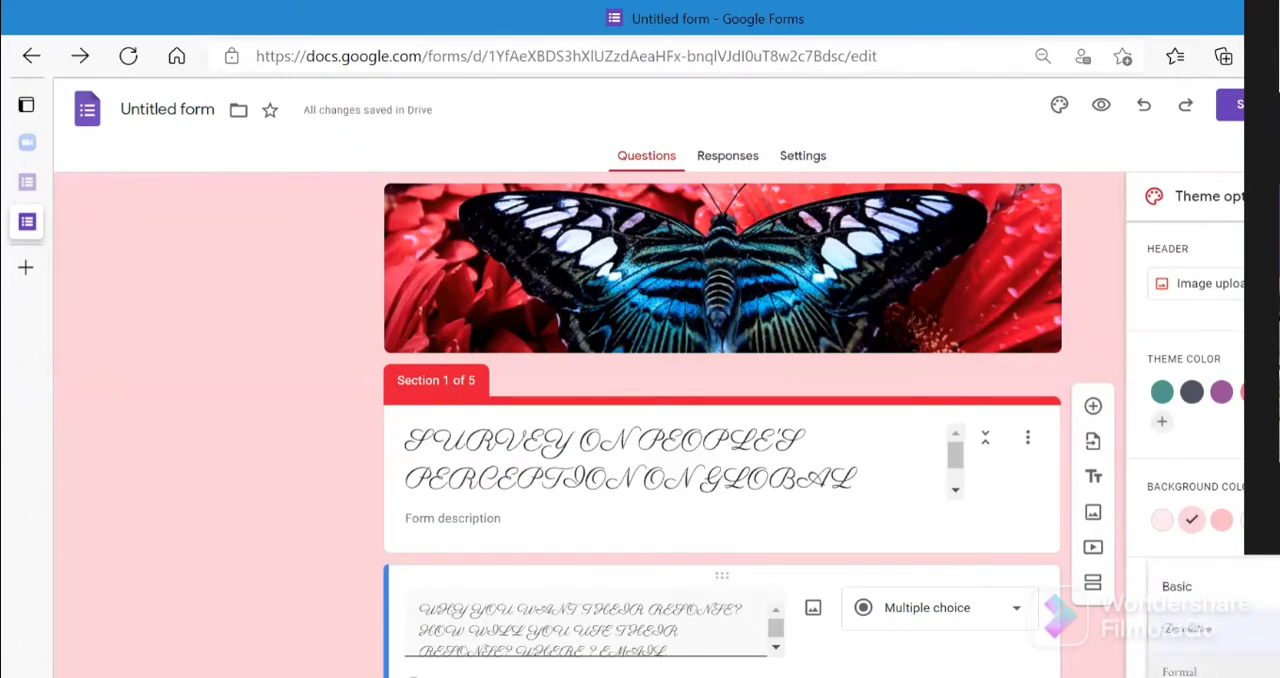
{"action": "left_click", "coordinate": [1180, 671]}
{"action": "left_click", "coordinate": [1190, 625]}
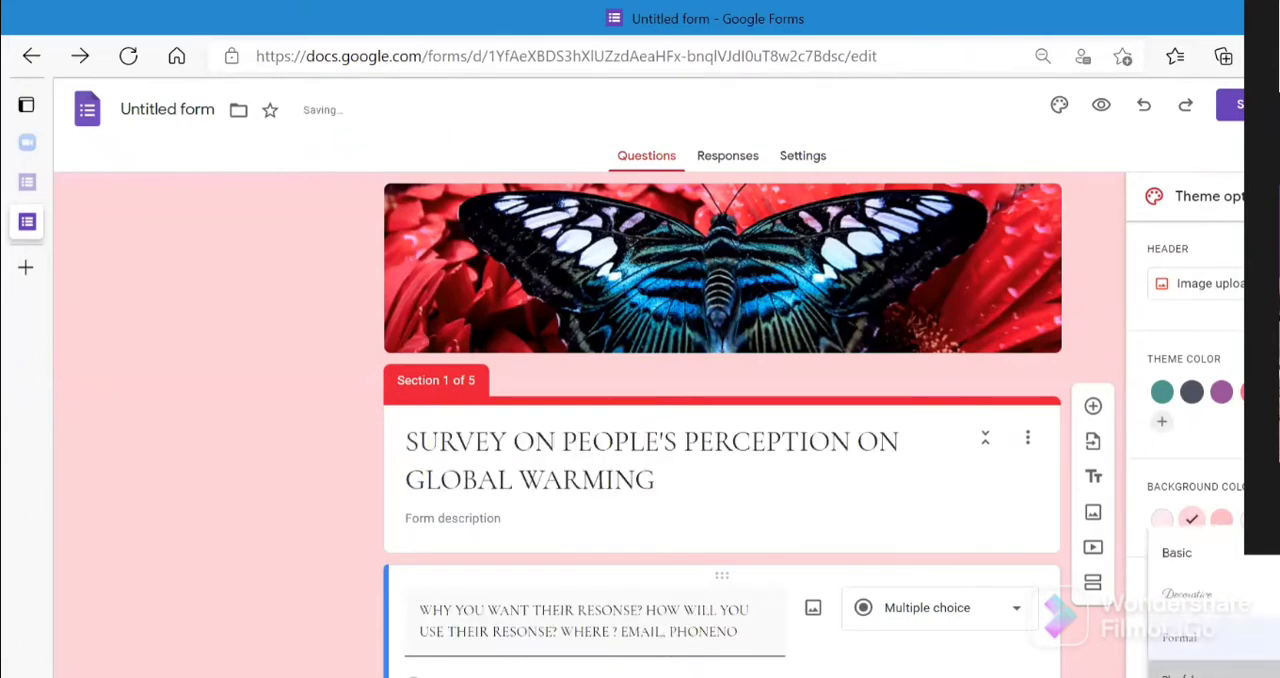
{"action": "left_click", "coordinate": [1182, 674]}
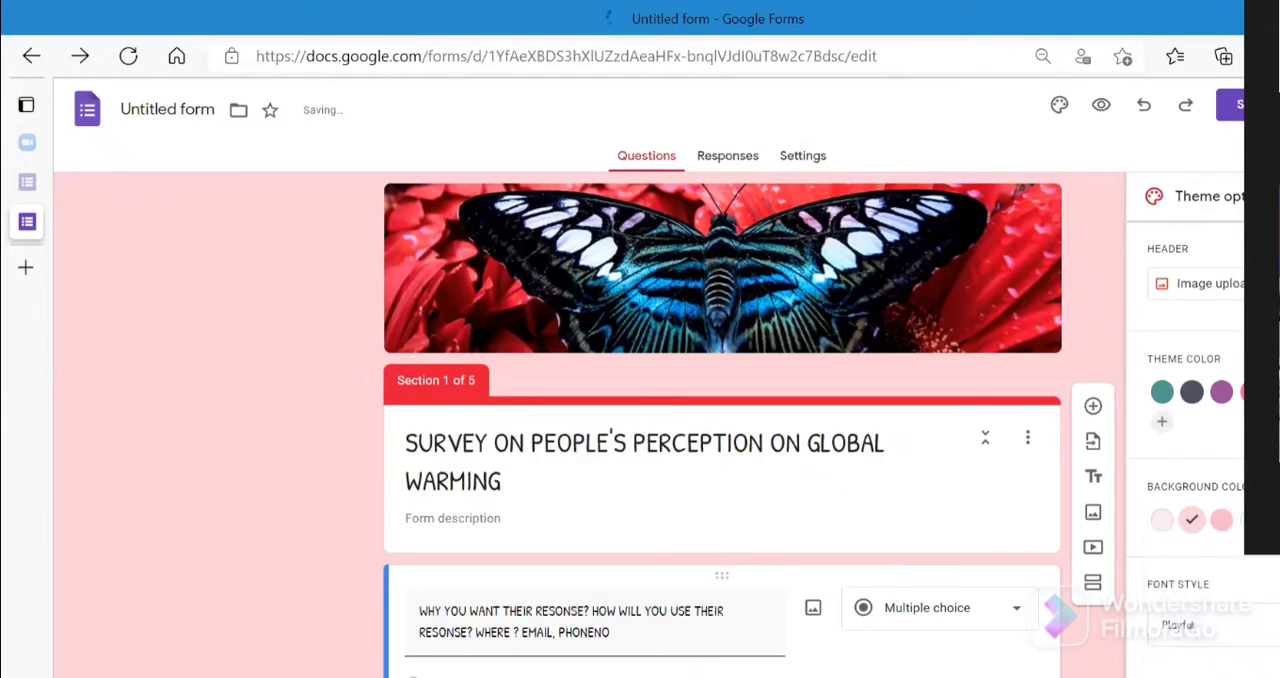
- Preview the styled form and test the consent routing by answering "Disagree" and advancing to the following page
{"action": "scroll", "coordinate": [720, 425], "scroll_direction": "down", "scroll_amount": 15}
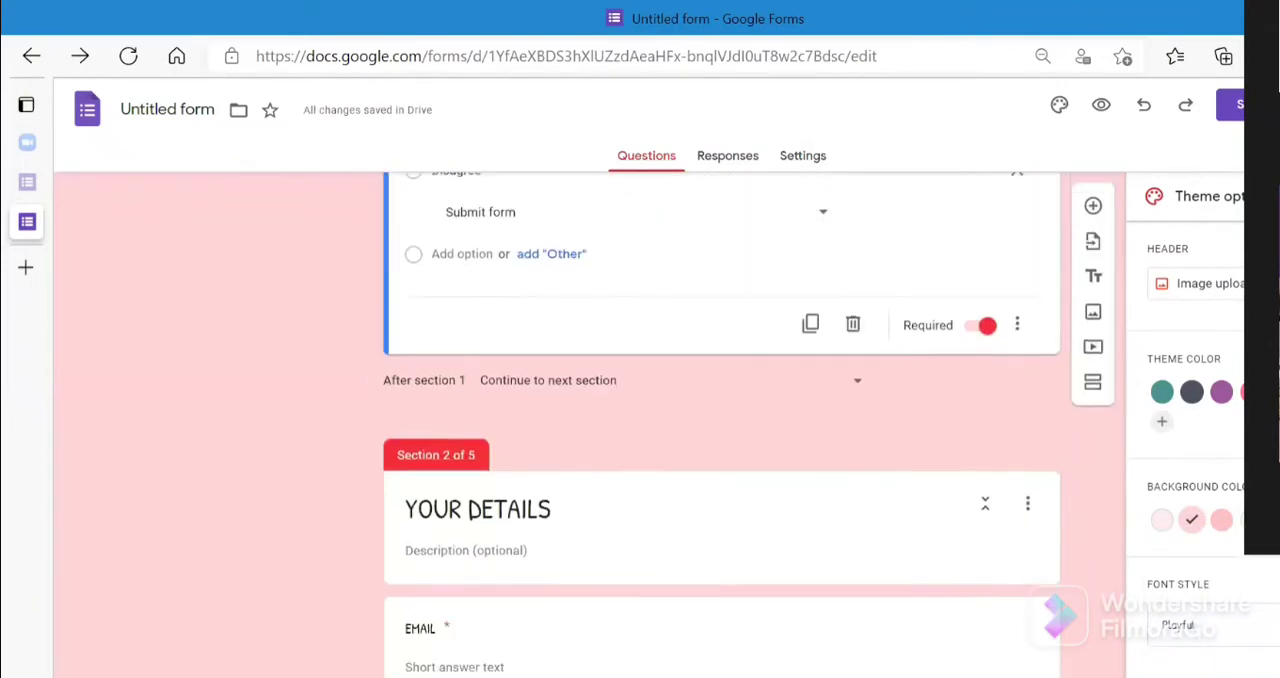
{"action": "scroll", "coordinate": [978, 262], "scroll_direction": "down", "scroll_amount": 15}
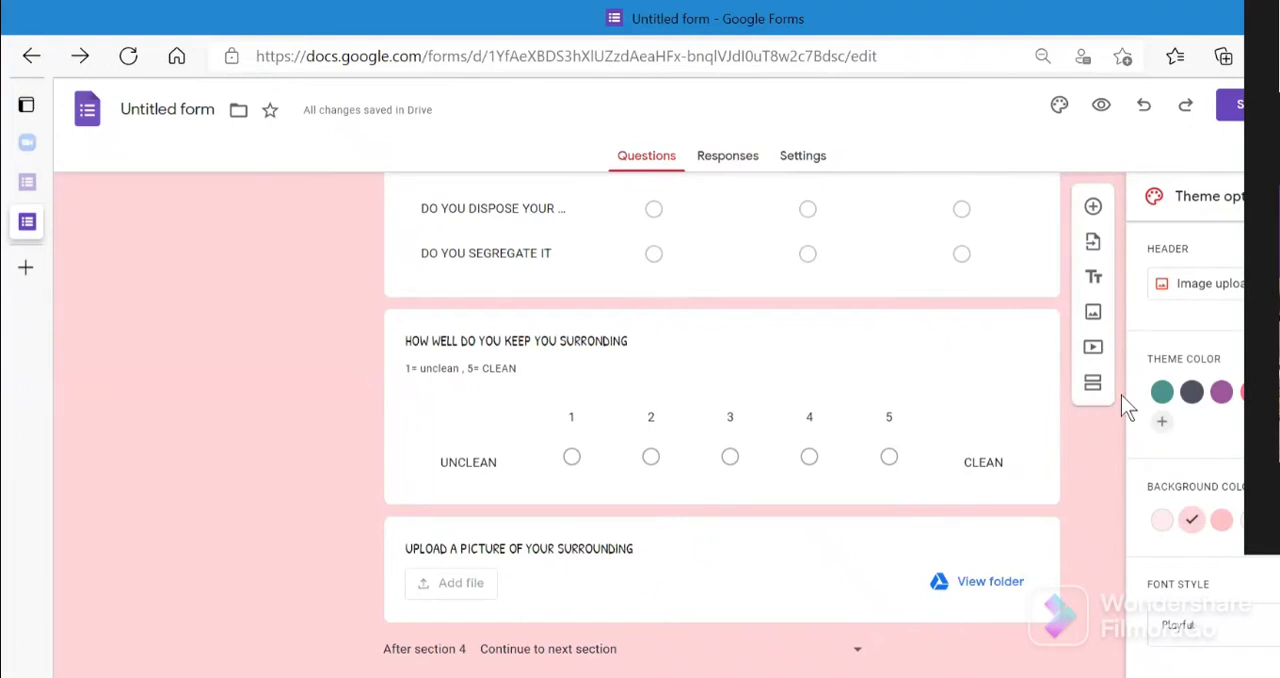
{"action": "left_click", "coordinate": [1101, 106]}
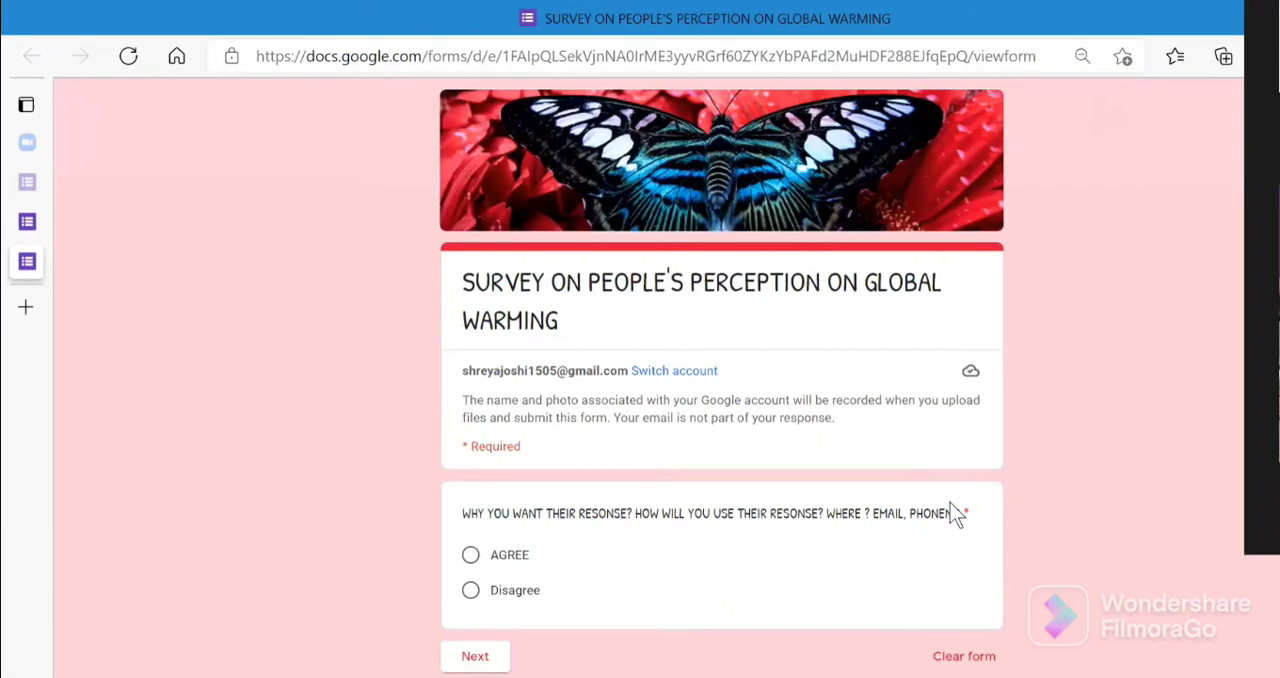
{"action": "left_click", "coordinate": [471, 591]}
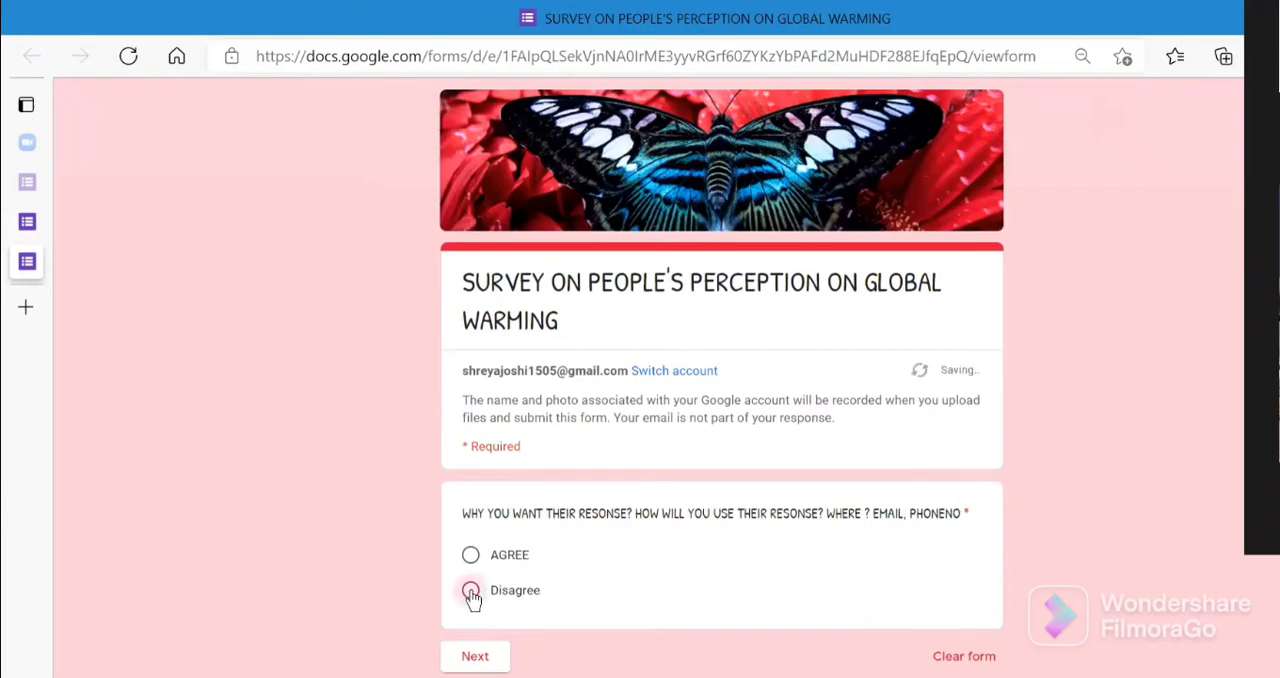
{"action": "left_click", "coordinate": [496, 664]}
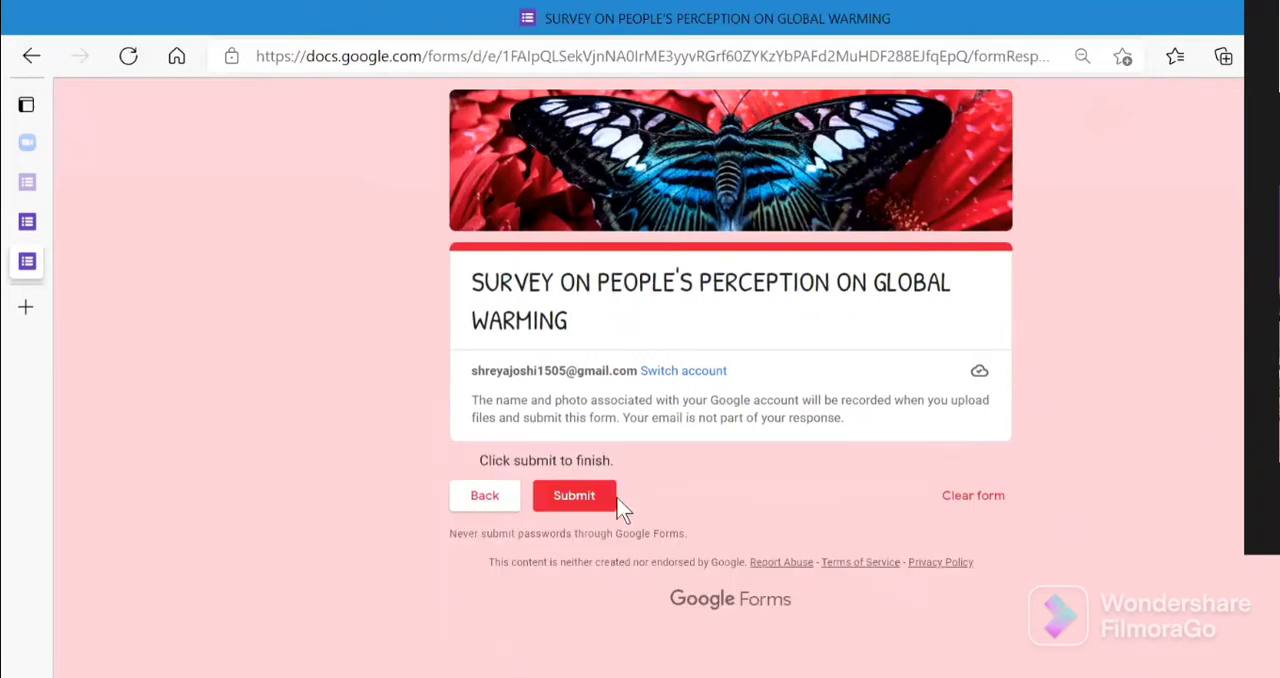
- Return to the consent question in the preview, change its answer to AGREE, and advance to test the routing
{"action": "left_click", "coordinate": [485, 508]}
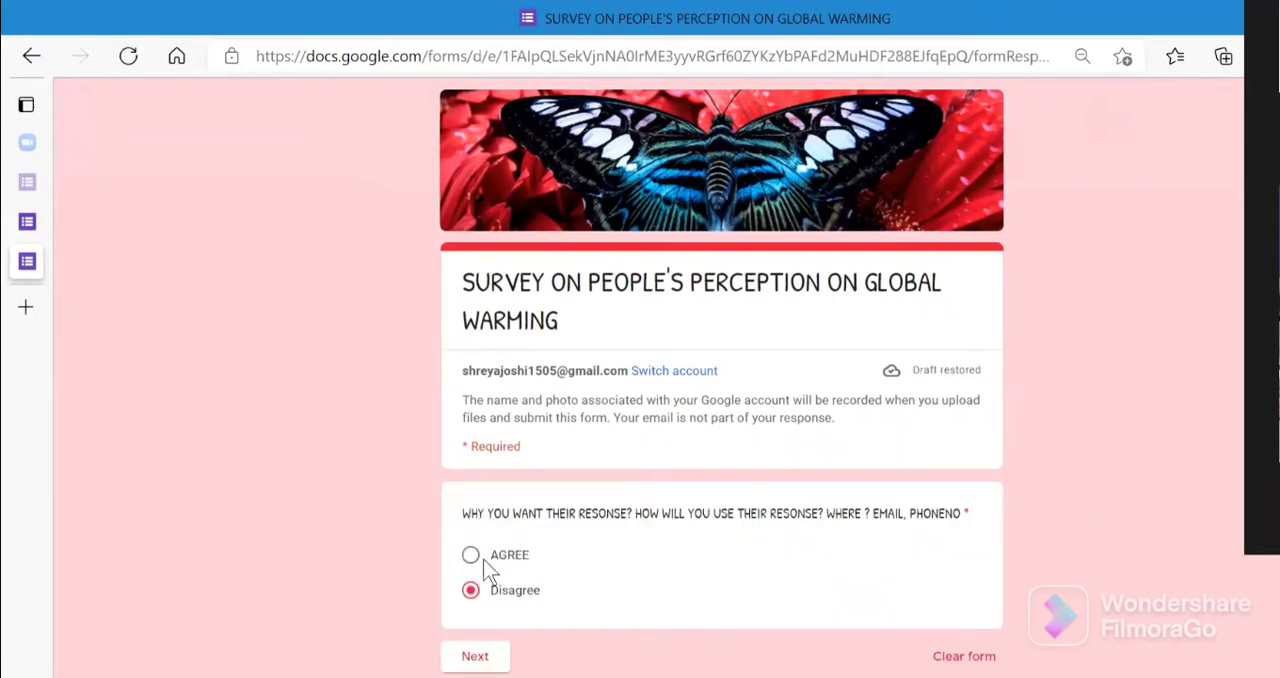
{"action": "left_click", "coordinate": [470, 556]}
{"action": "left_click", "coordinate": [499, 659]}
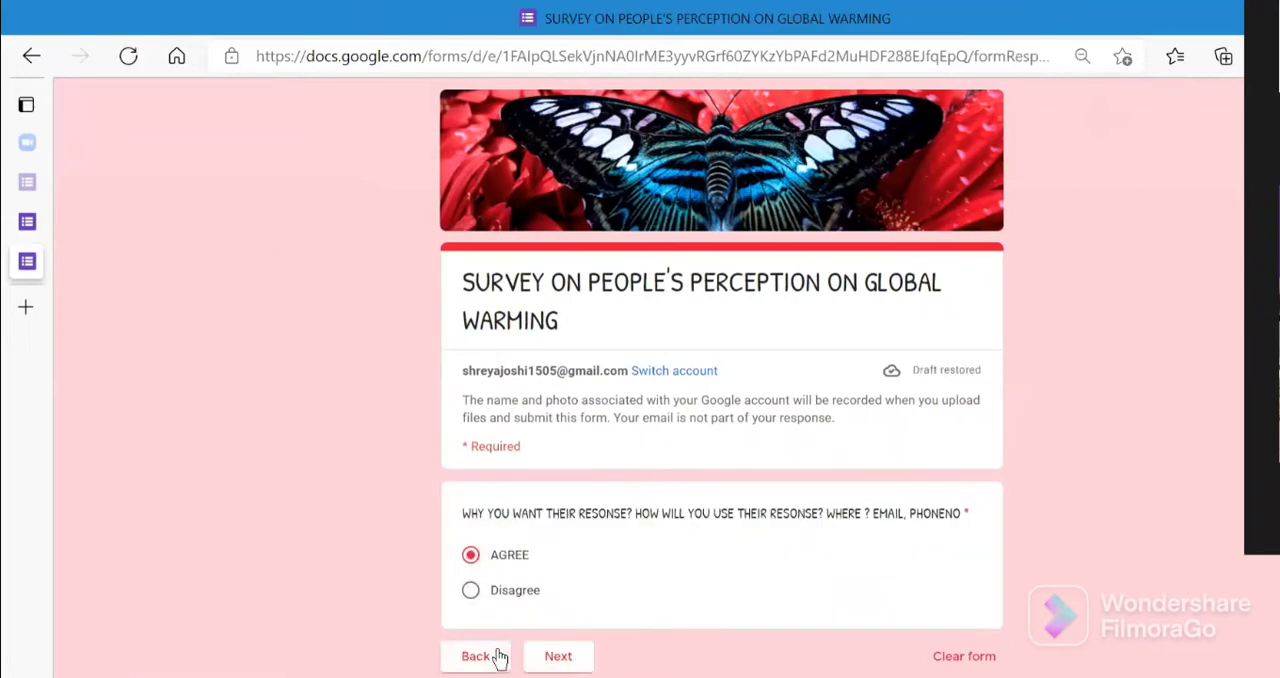
{"action": "left_click", "coordinate": [564, 665]}
{"action": "left_click", "coordinate": [560, 656]}
- Return to editing the form and set the consent question's AGREE option to lead to the YOUR DETAILS section
{"action": "left_click", "coordinate": [1272, 620]}
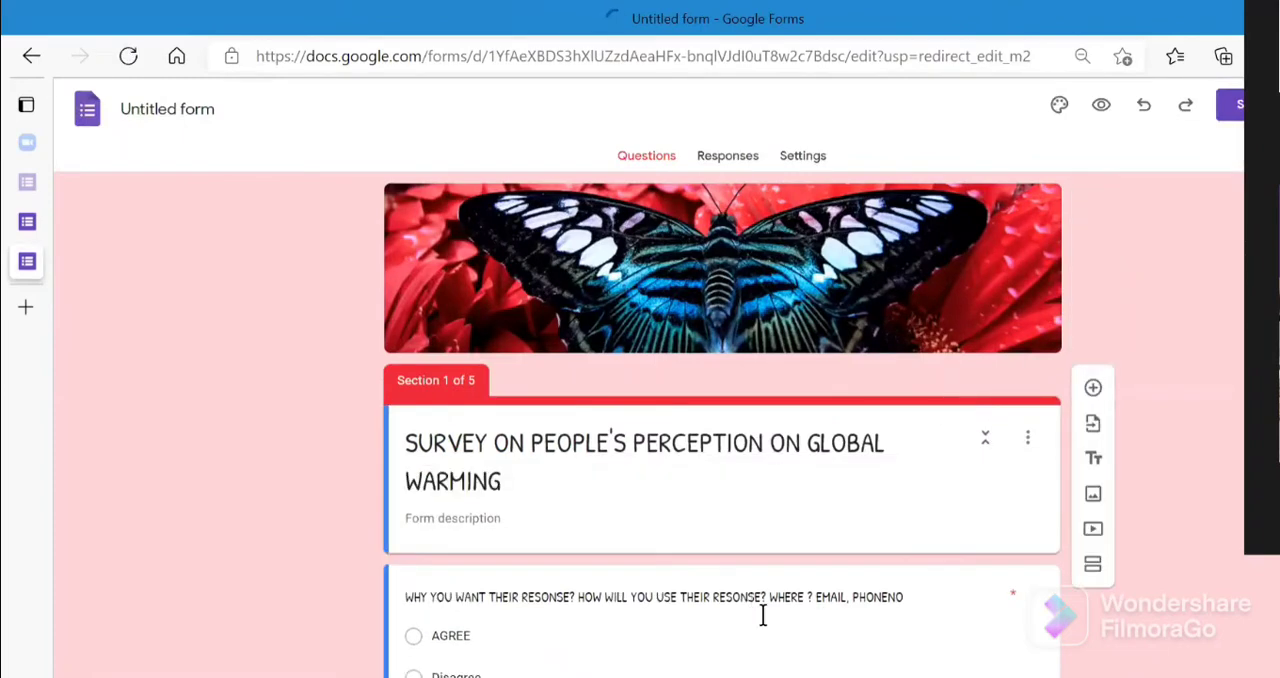
{"action": "left_click", "coordinate": [903, 664]}
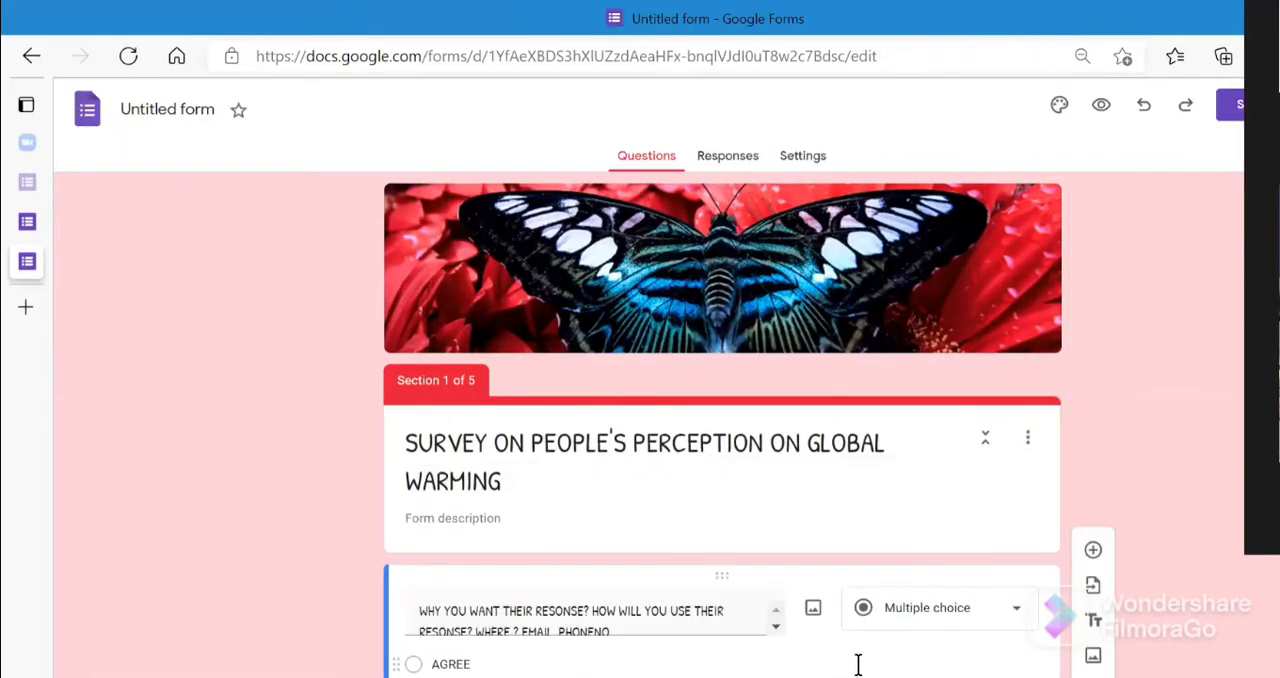
{"action": "left_click", "coordinate": [858, 665]}
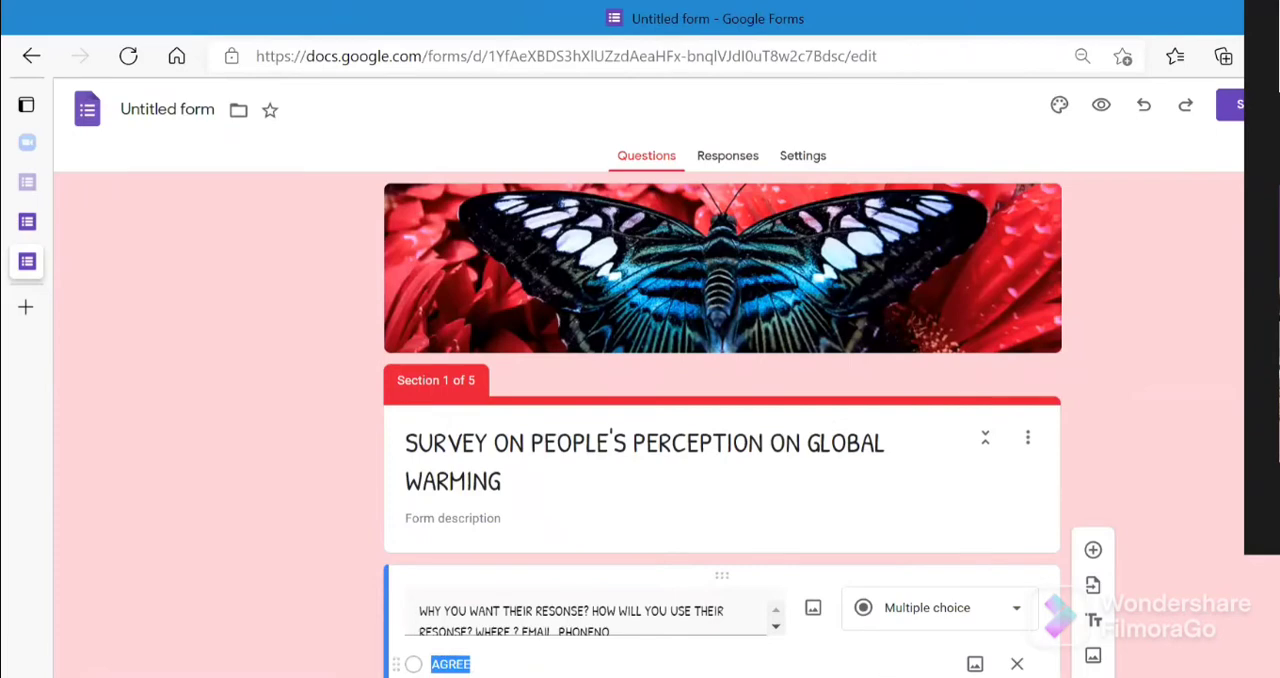
{"action": "left_click", "coordinate": [764, 676]}
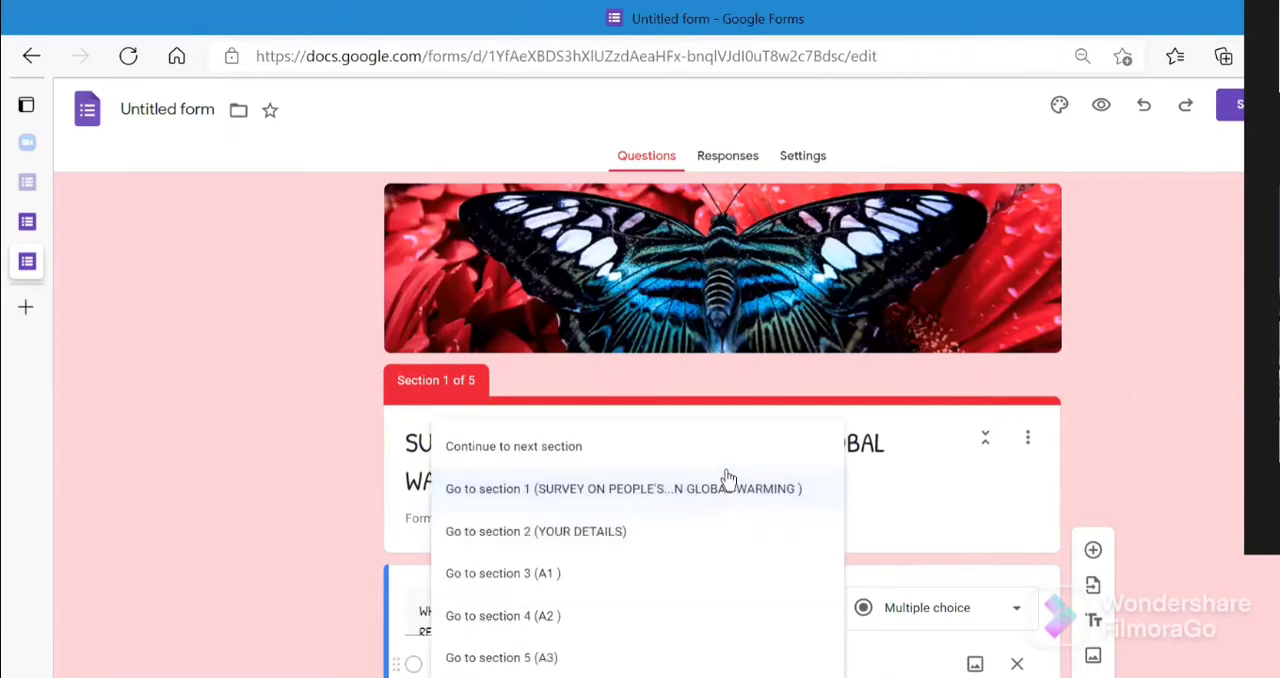
{"action": "left_click", "coordinate": [940, 622]}
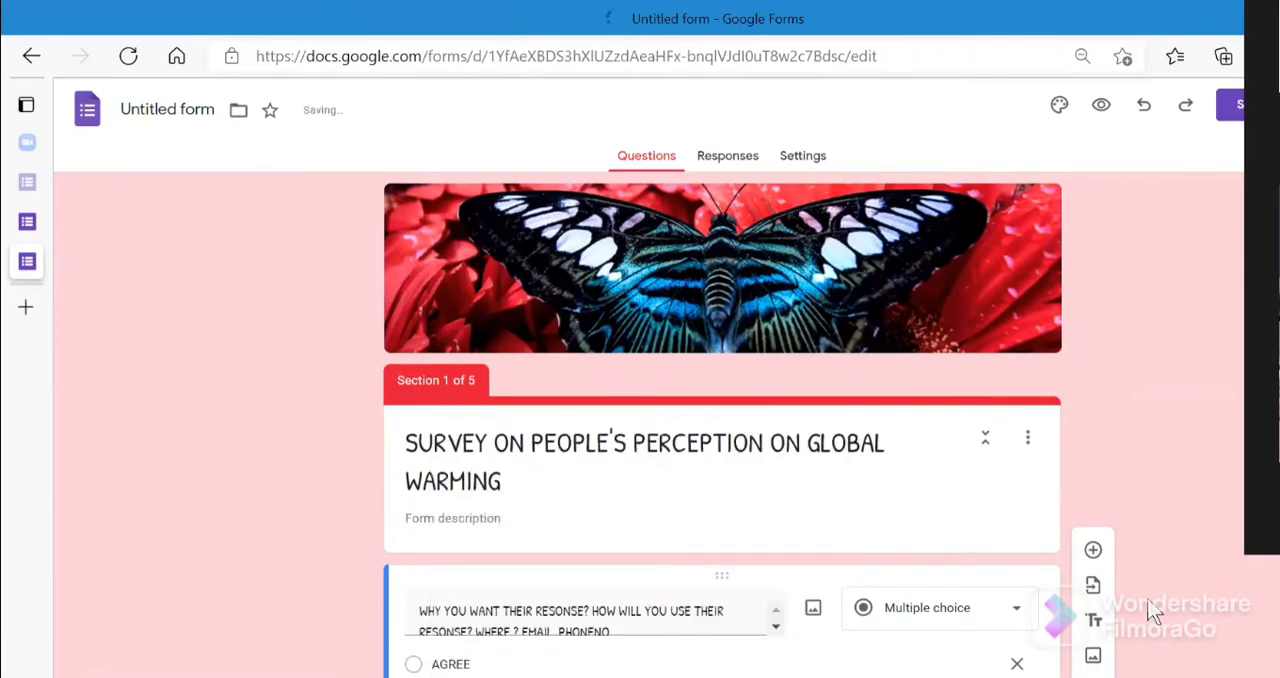
- Preview the form again and advance from the consent question with AGREE selected
{"action": "left_click", "coordinate": [1101, 105]}
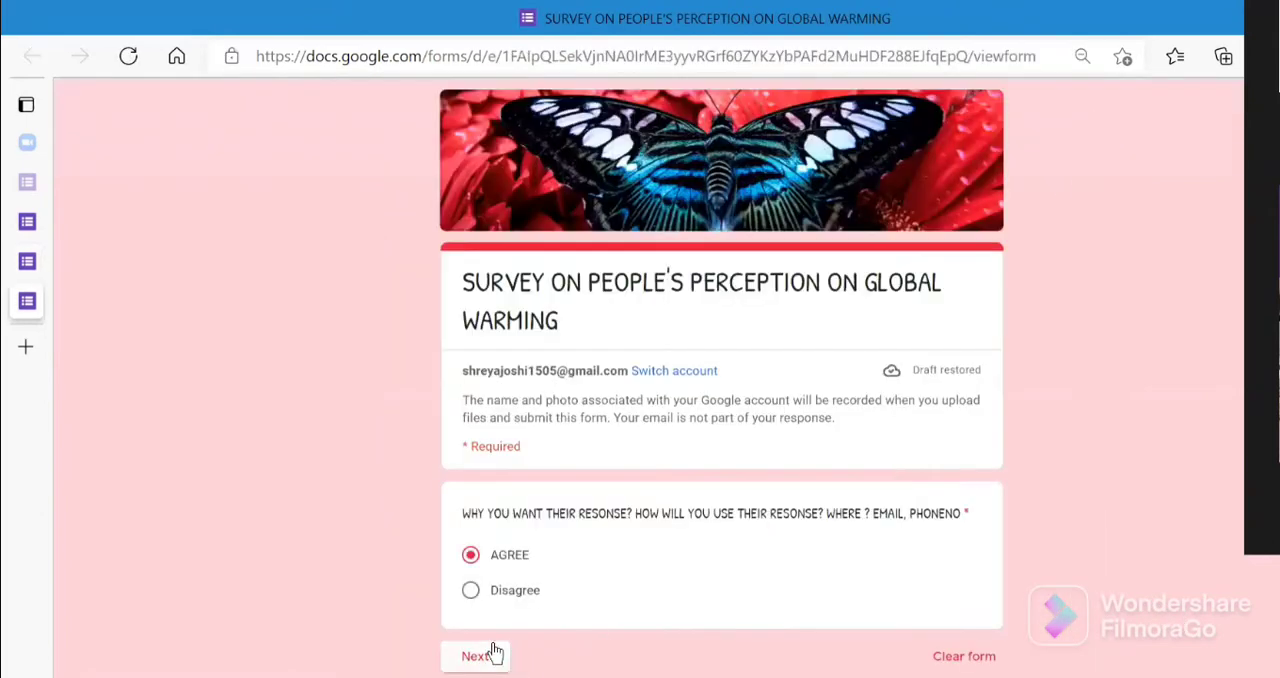
{"action": "left_click", "coordinate": [491, 652]}
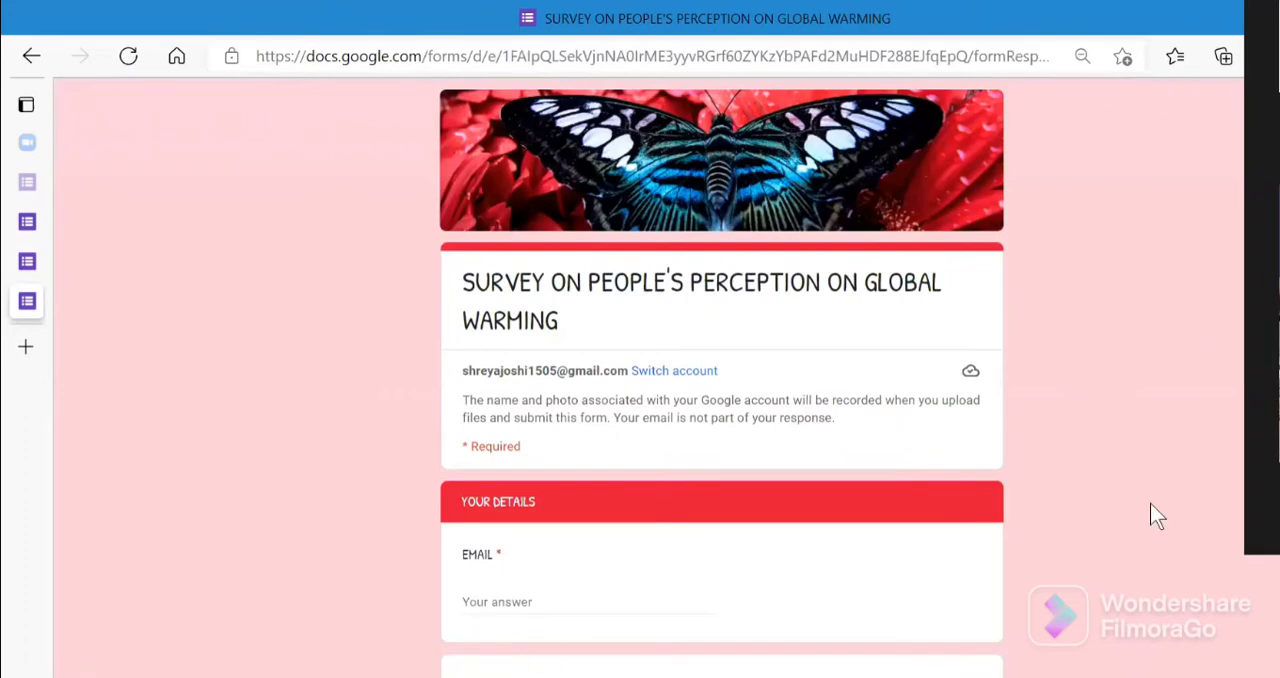
{"action": "scroll", "coordinate": [596, 118], "scroll_direction": "down", "scroll_amount": 5}
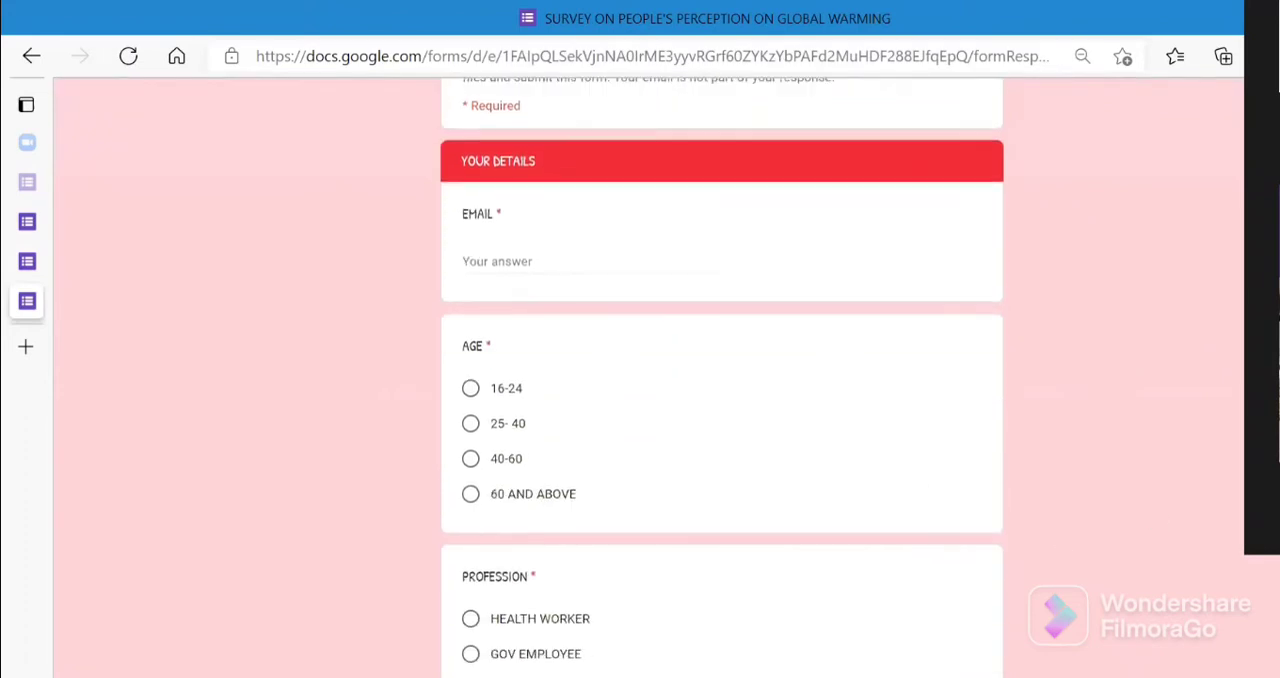
- Fill in the respondent's email, choose age 16-24, enter STUDENT as the Other profession, and advance to section A1
{"action": "left_click", "coordinate": [610, 163]}
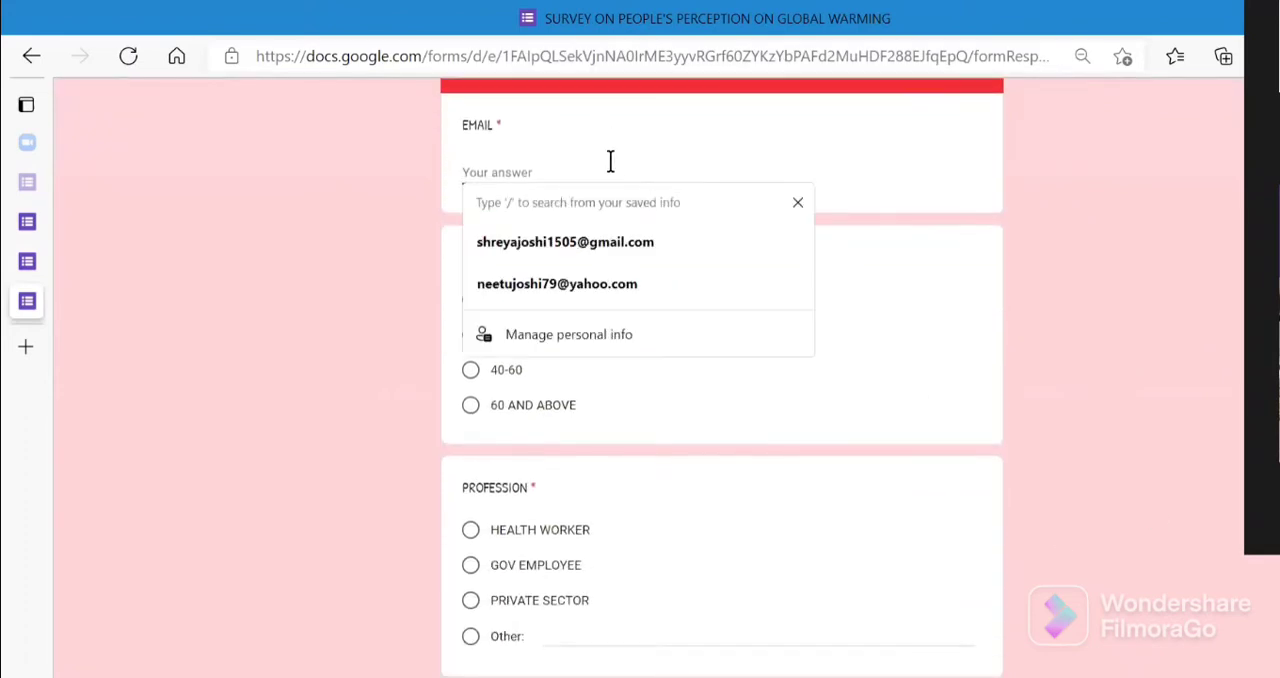
{"action": "left_click", "coordinate": [616, 250]}
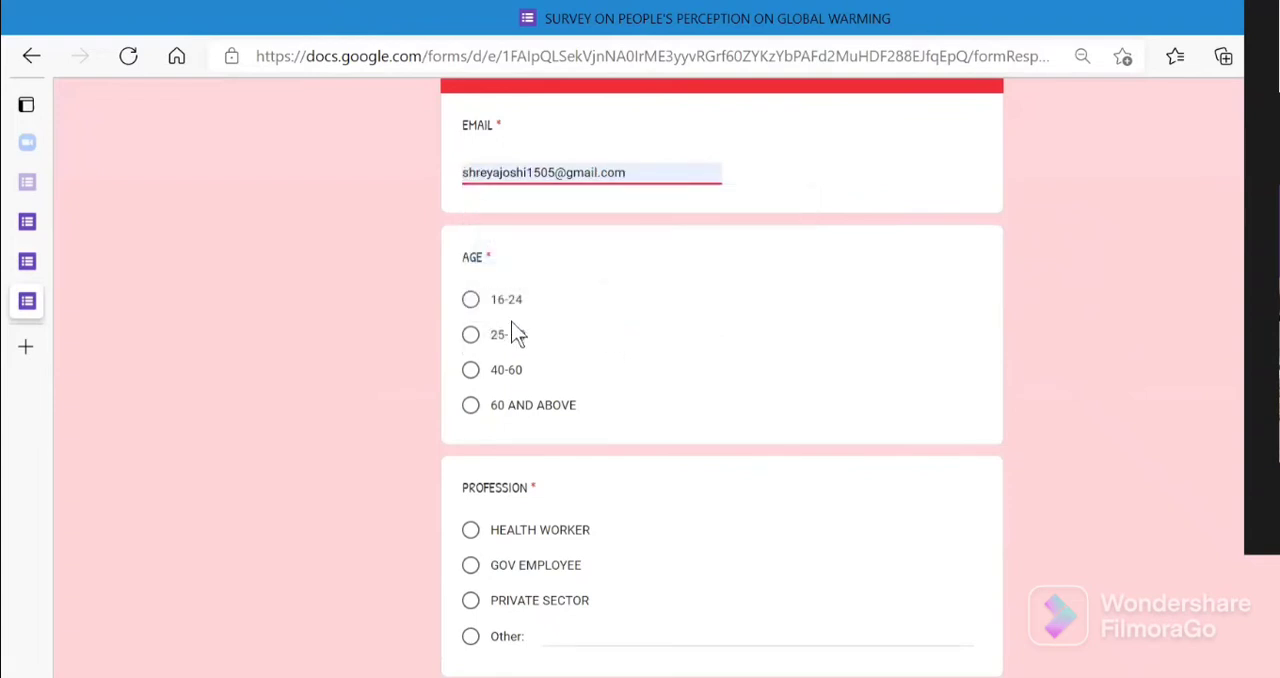
{"action": "left_click", "coordinate": [472, 300]}
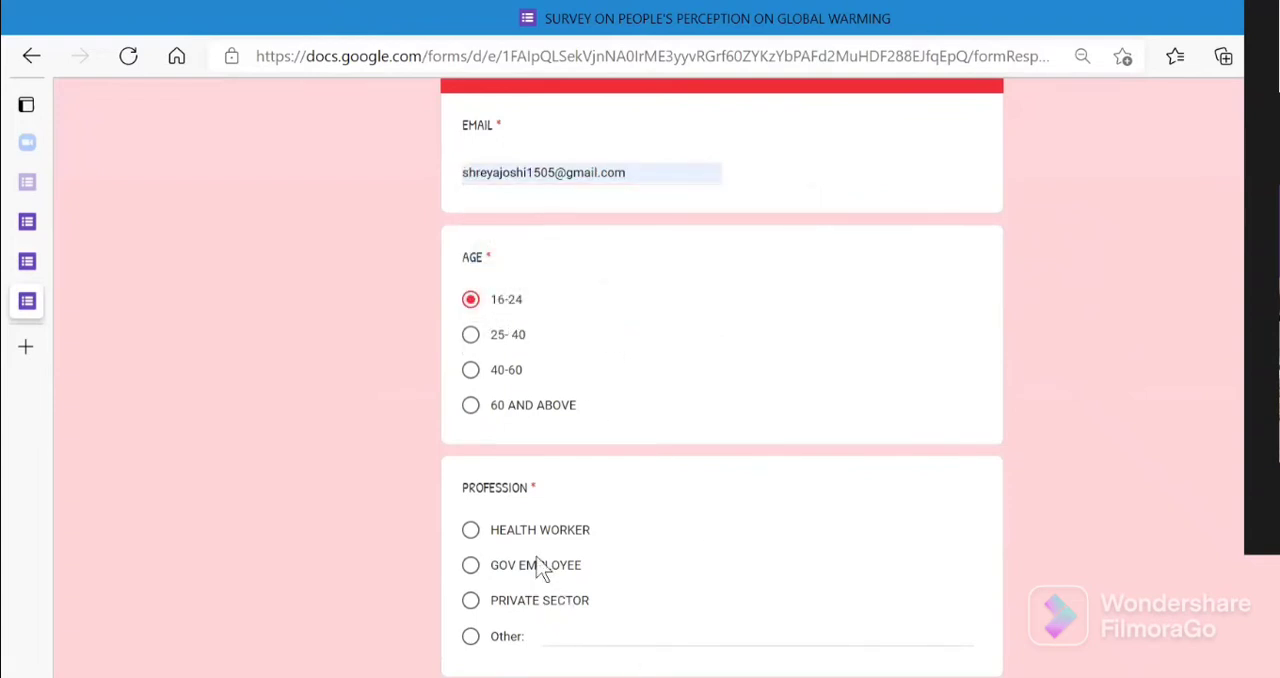
{"action": "left_click", "coordinate": [598, 634]}
{"action": "type", "text": "SH"}
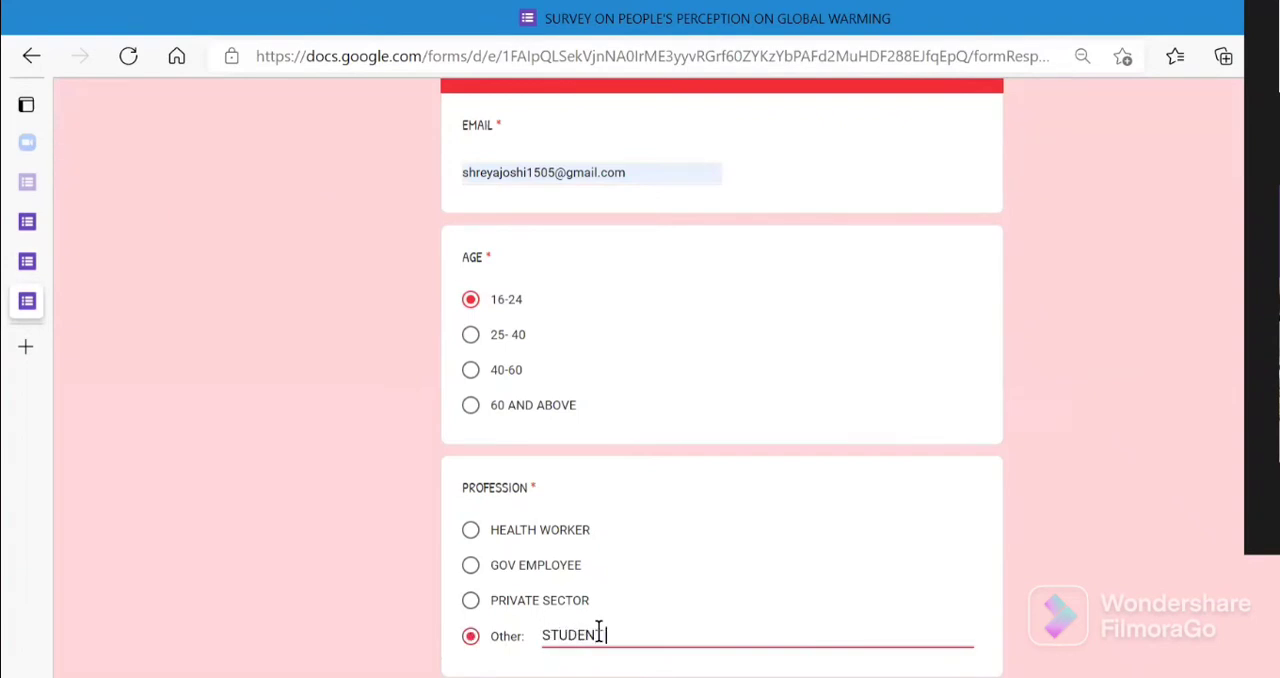
{"action": "key", "text": "Return"}
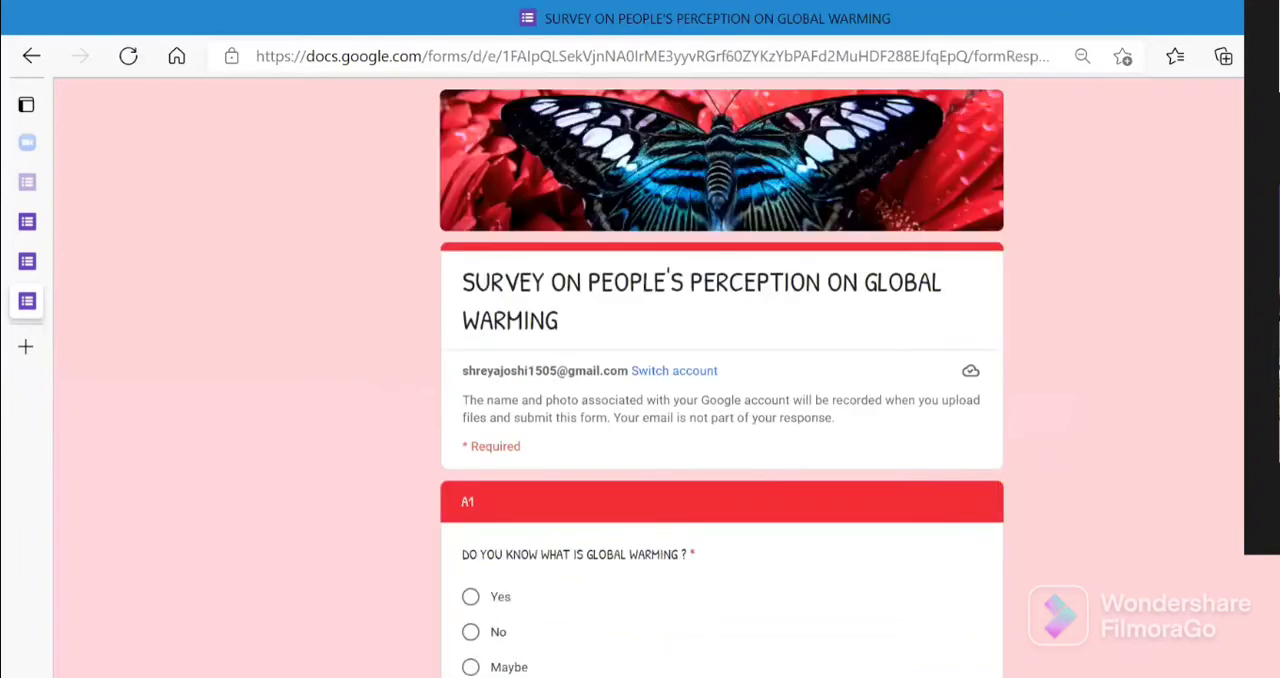
- Answer No to "Do you know what is global warming?", go back to YOUR DETAILS, and advance to A1 again
{"action": "scroll", "coordinate": [720, 400], "scroll_direction": "down", "scroll_amount": 3}
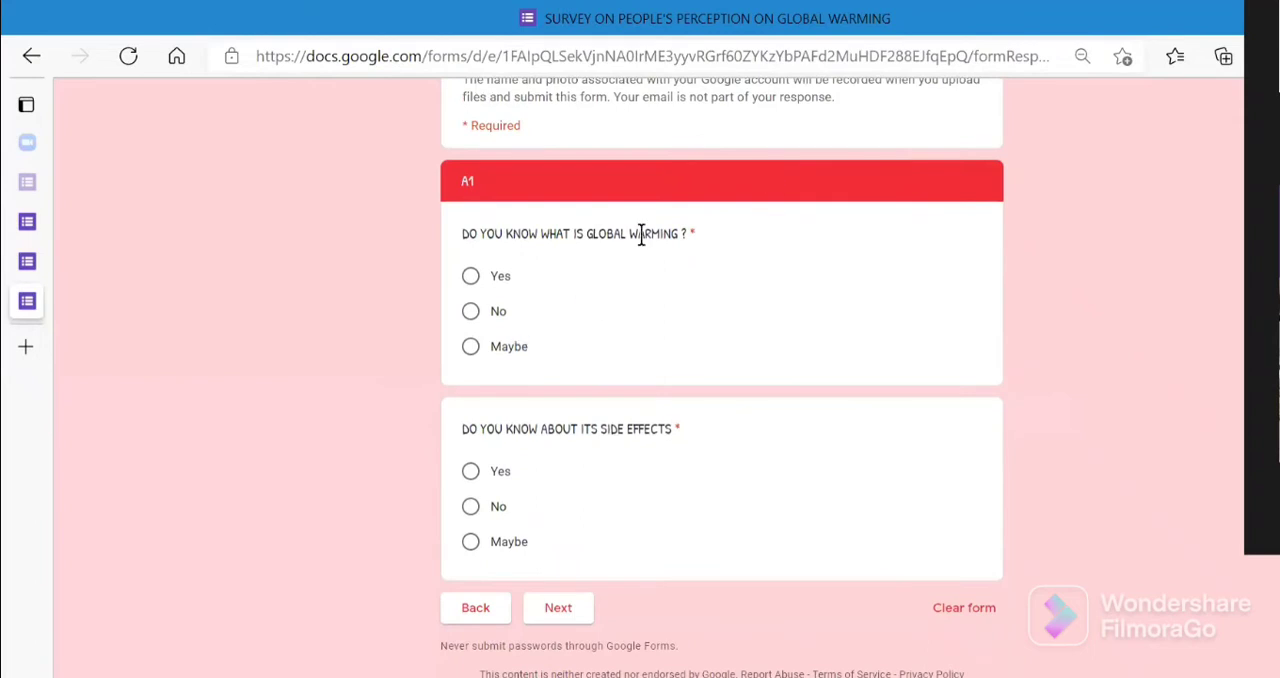
{"action": "left_click", "coordinate": [471, 312]}
{"action": "left_click", "coordinate": [479, 617]}
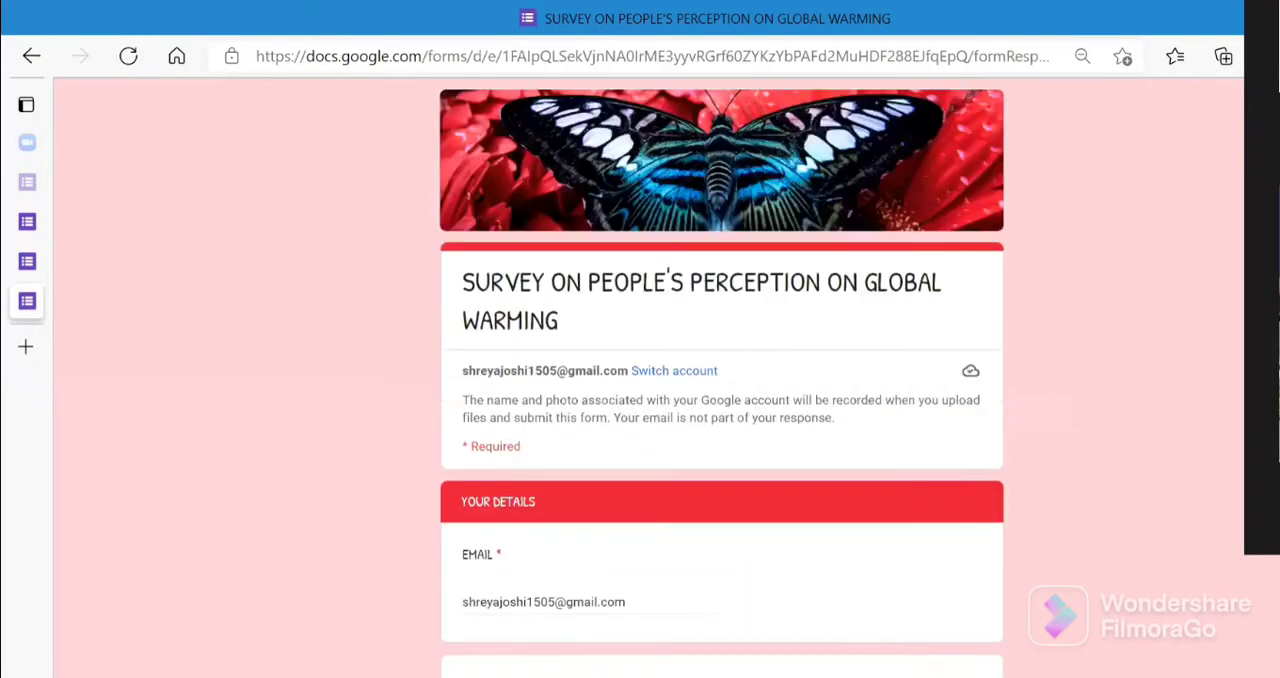
{"action": "scroll", "coordinate": [668, 676], "scroll_direction": "down", "scroll_amount": 5}
{"action": "left_click", "coordinate": [580, 607]}
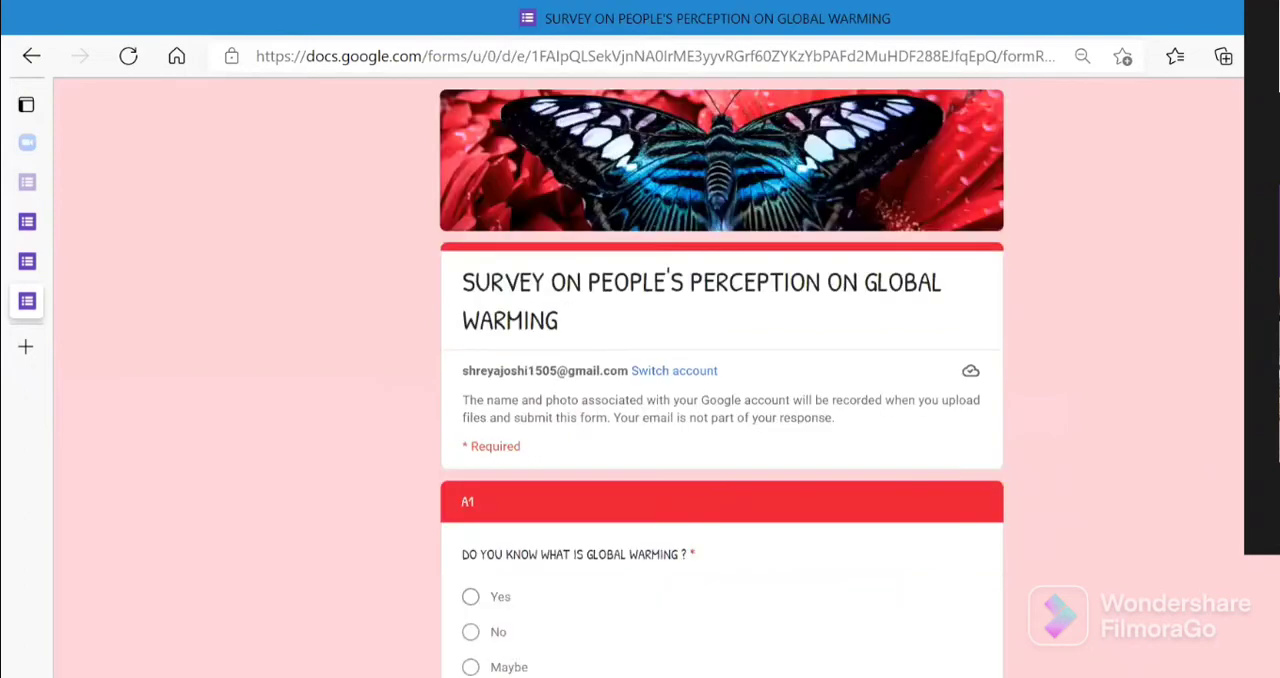
- Answer No to the side effects question and advance to check the section reached by the No answers
{"action": "scroll", "coordinate": [884, 417], "scroll_direction": "down", "scroll_amount": 3}
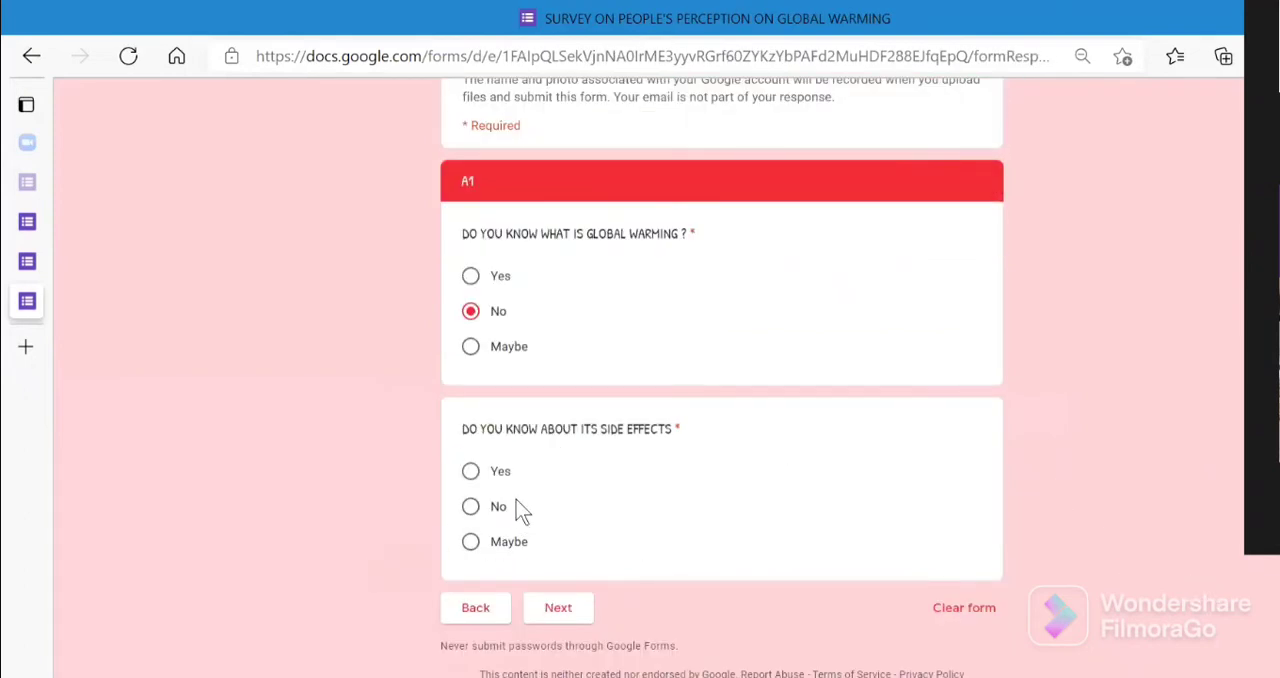
{"action": "left_click", "coordinate": [470, 476]}
{"action": "left_click", "coordinate": [471, 507]}
{"action": "left_click", "coordinate": [577, 612]}
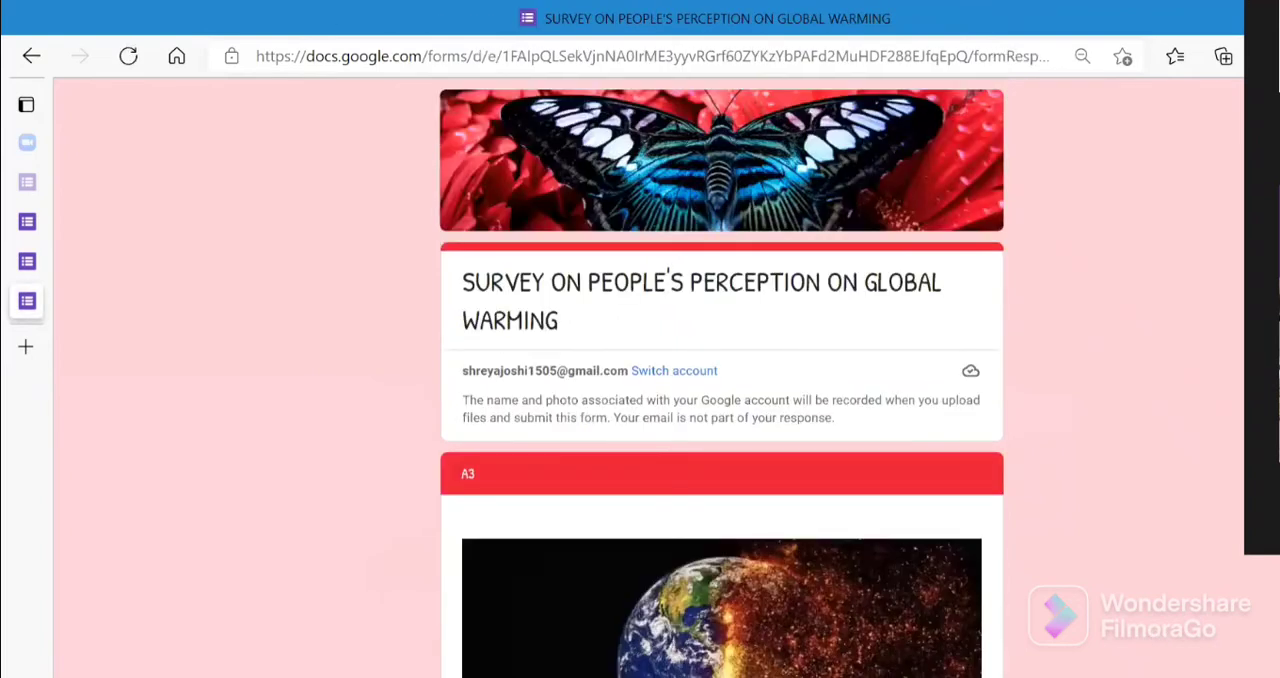
{"action": "scroll", "coordinate": [508, 650], "scroll_direction": "down", "scroll_amount": 5}
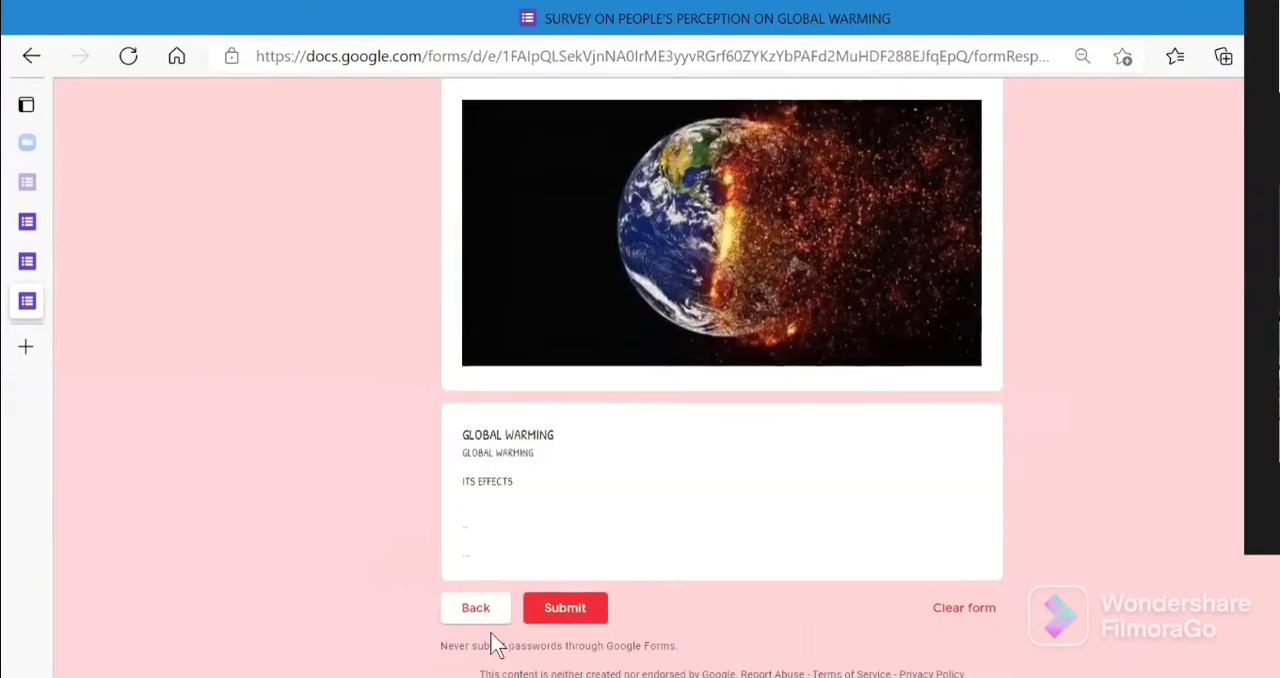
- Go back to section A1, change the "Do you know what is global warming?" answer to Yes, and advance to section A2
{"action": "left_click", "coordinate": [487, 619]}
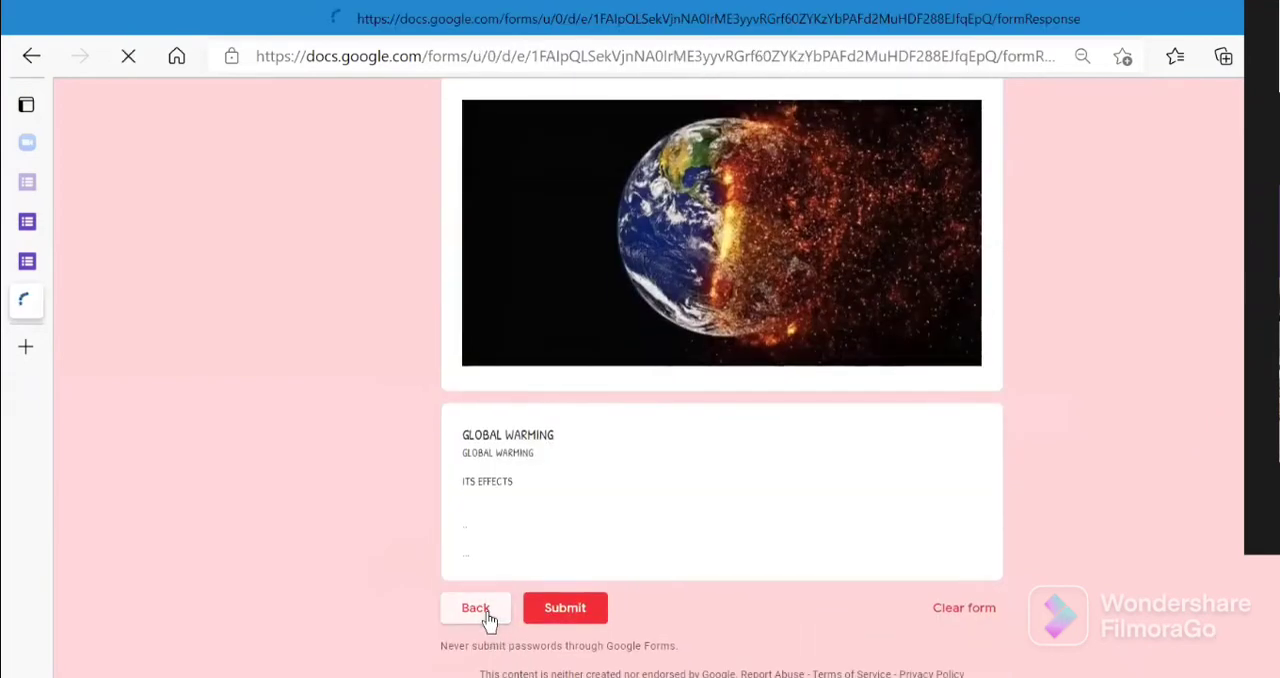
{"action": "left_click", "coordinate": [471, 596]}
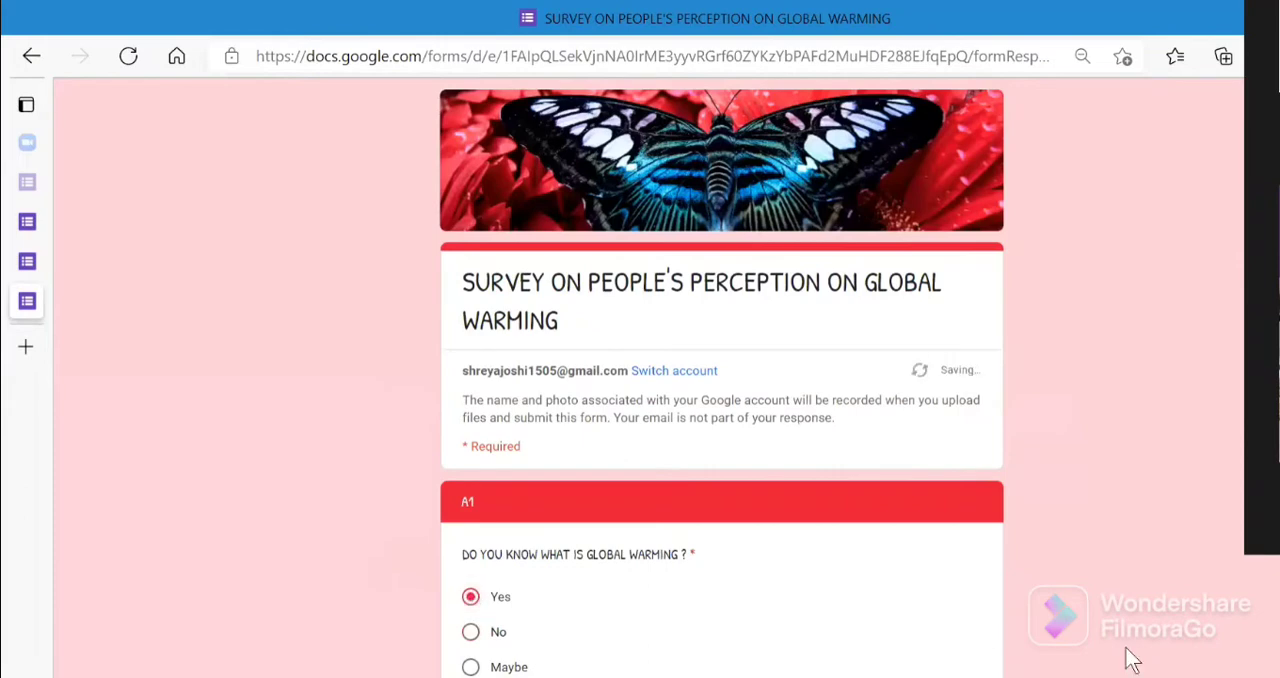
{"action": "scroll", "coordinate": [870, 636], "scroll_direction": "down", "scroll_amount": 4}
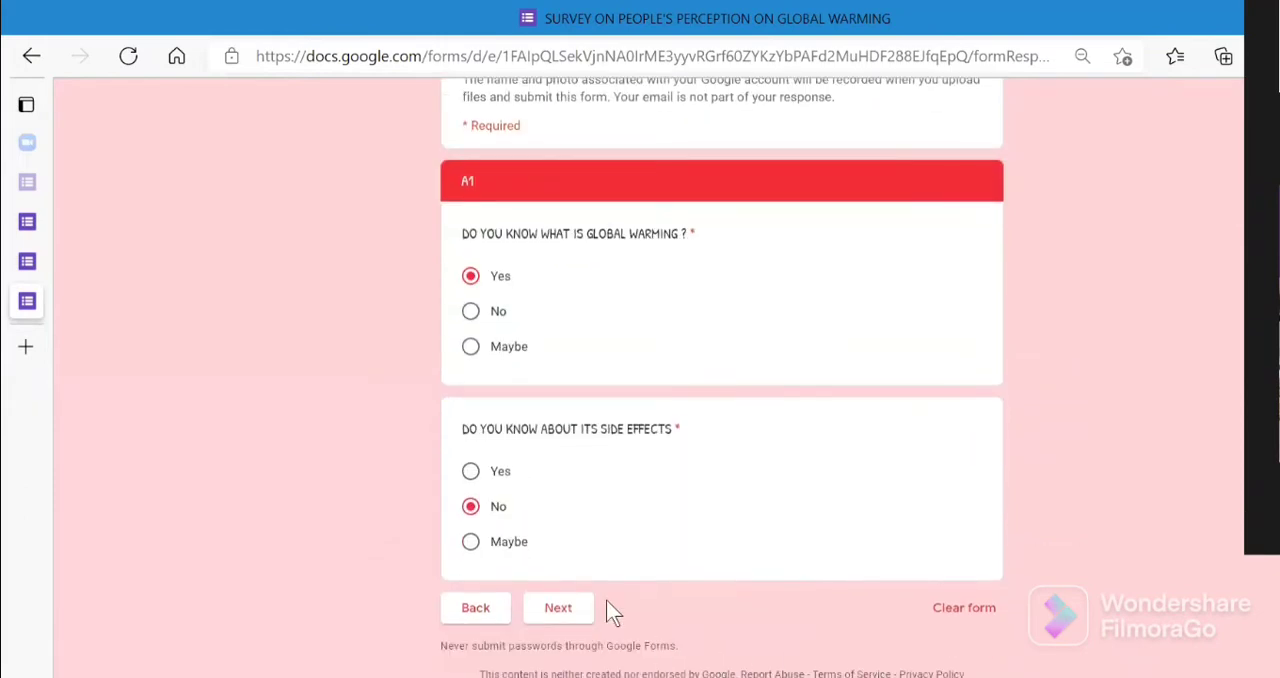
{"action": "left_click", "coordinate": [565, 608]}
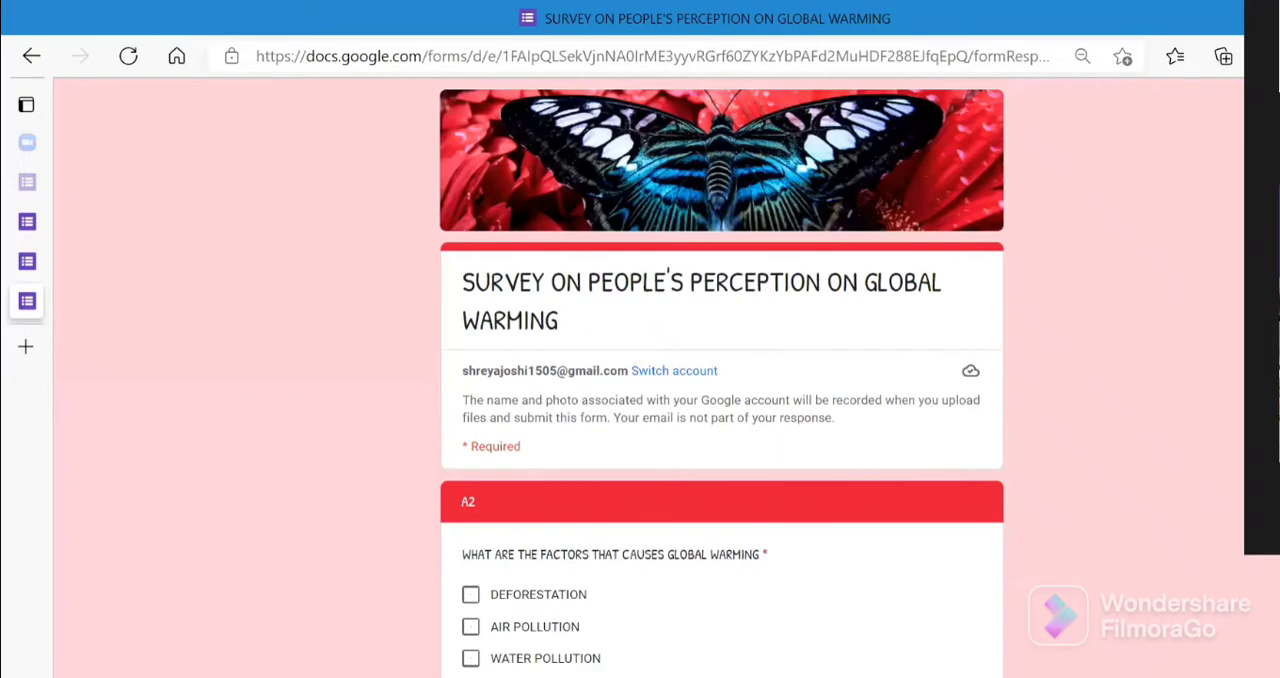
- Select deforestation, air pollution, water pollution and green house gases as global warming factors, and enter LAND SLIDE under Other
{"action": "scroll", "coordinate": [721, 370], "scroll_direction": "down", "scroll_amount": 4}
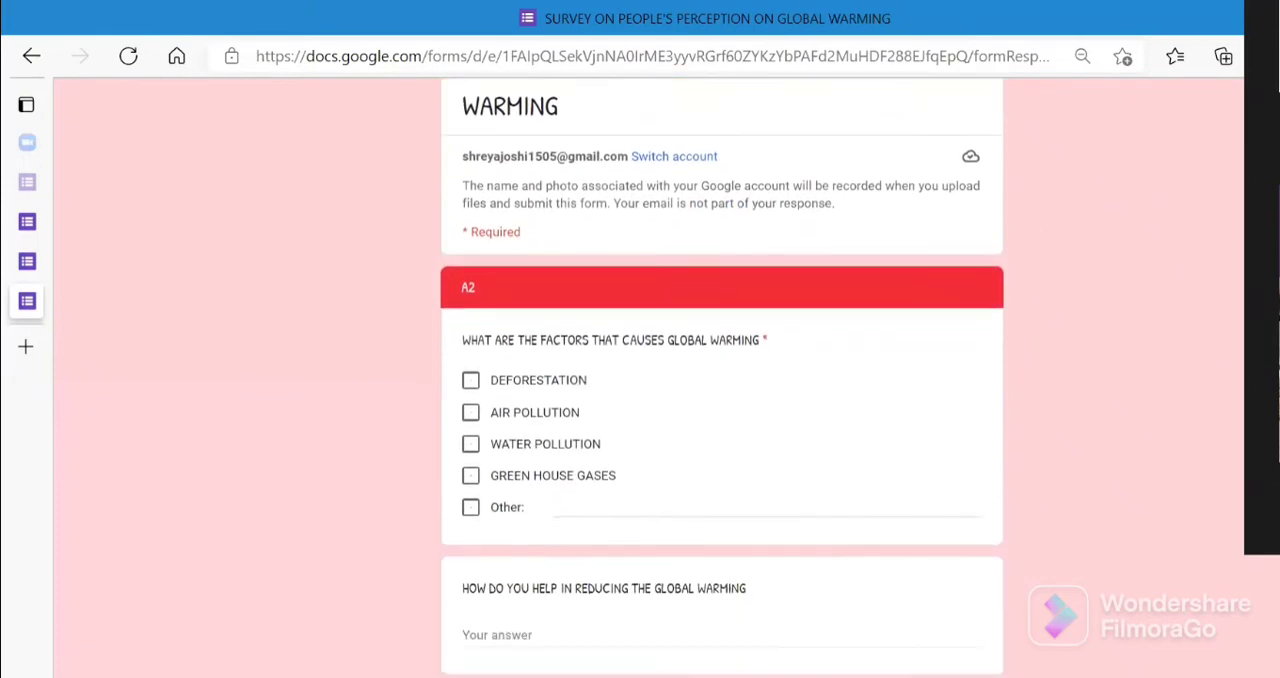
{"action": "scroll", "coordinate": [866, 209], "scroll_direction": "down", "scroll_amount": 2}
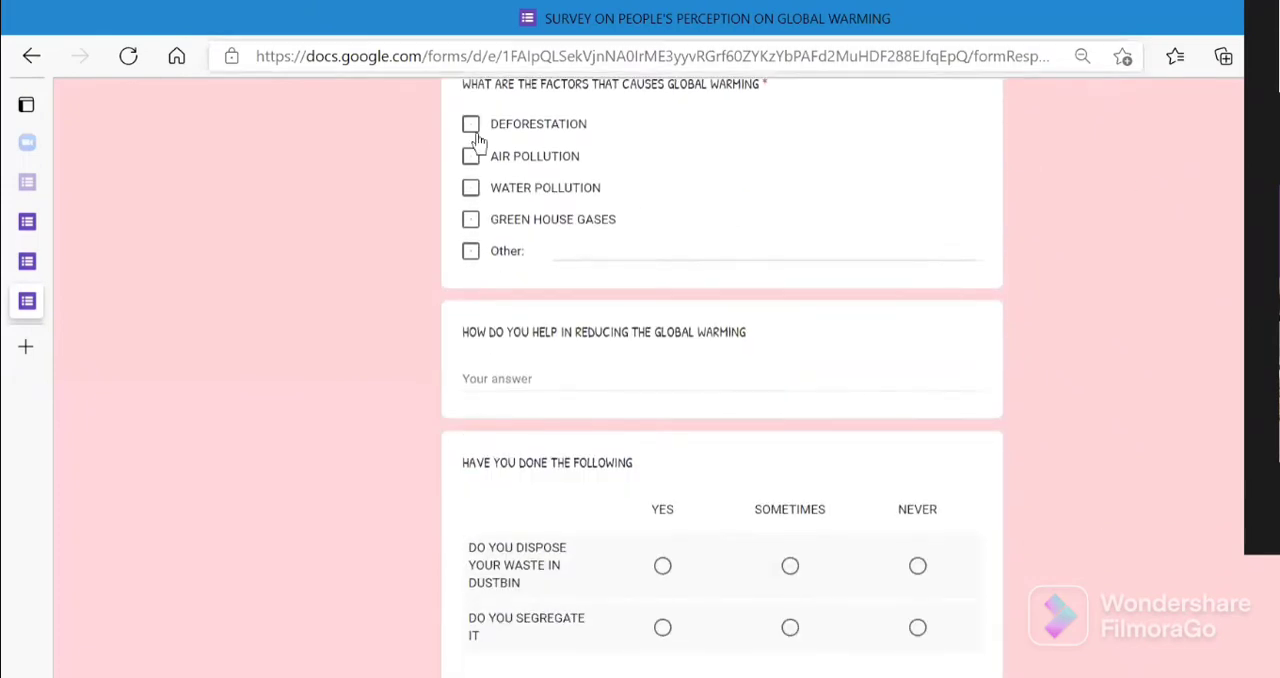
{"action": "left_click", "coordinate": [484, 133]}
{"action": "left_click", "coordinate": [472, 184]}
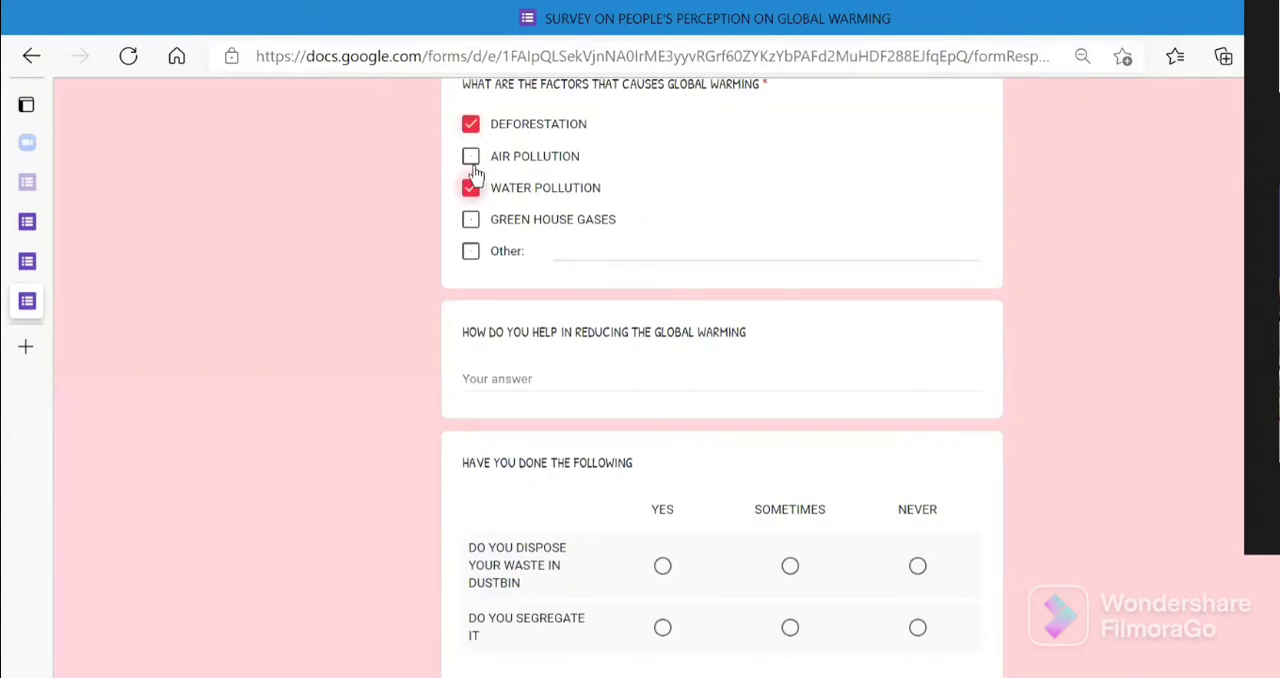
{"action": "left_click", "coordinate": [471, 158]}
{"action": "left_click", "coordinate": [471, 220]}
{"action": "left_click", "coordinate": [575, 248]}
{"action": "type", "text": "L"}
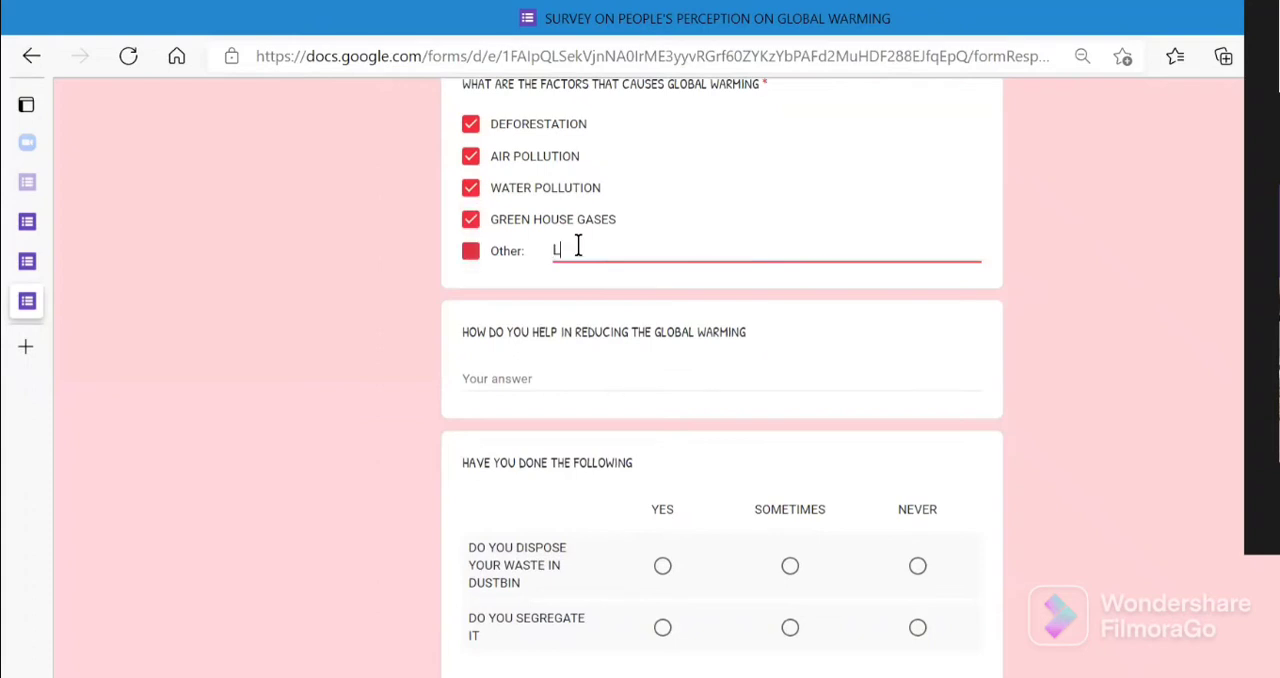
{"action": "type", "text": "AND SLIDE"}
{"action": "left_click", "coordinate": [723, 370]}
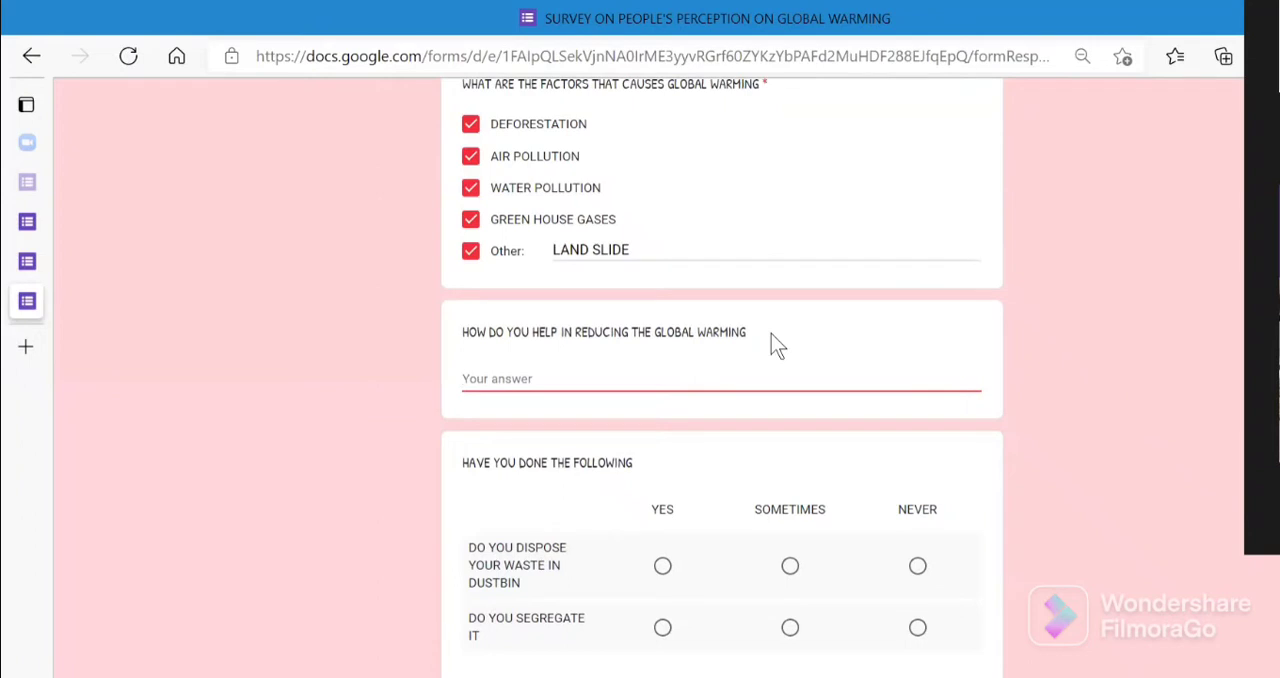
{"action": "type", "text": "NA"}
{"action": "scroll", "coordinate": [571, 157], "scroll_direction": "down", "scroll_amount": 3}
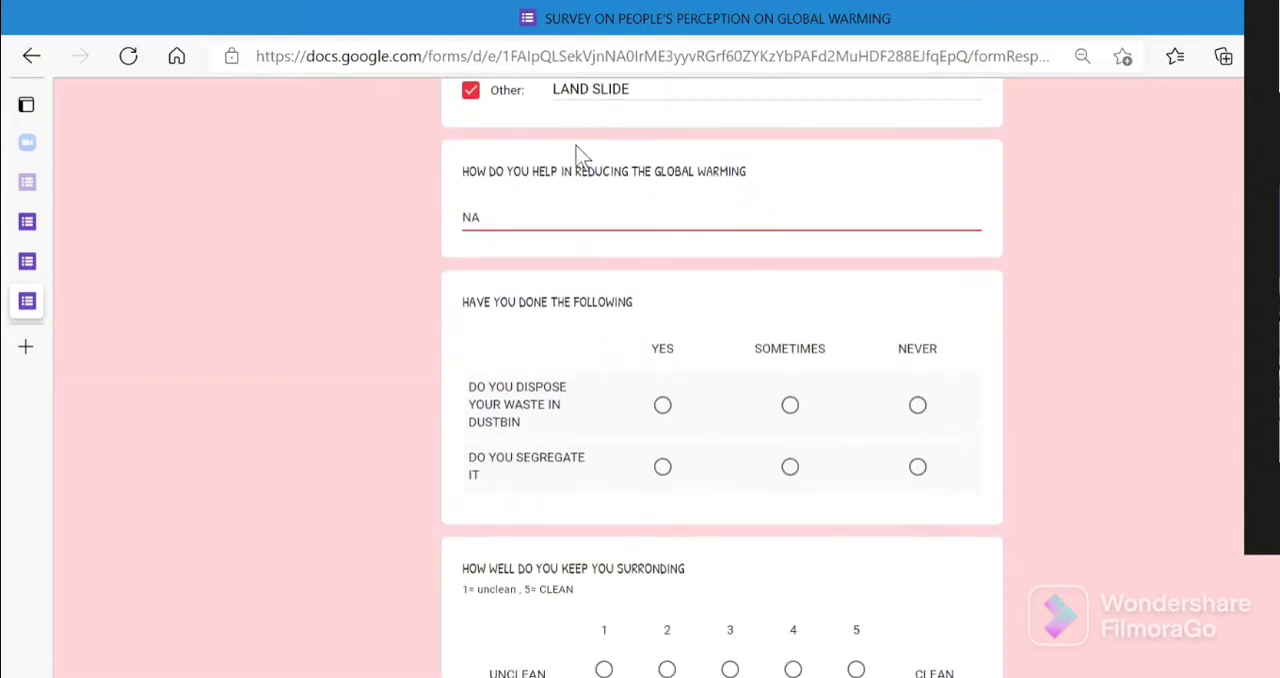
{"action": "key", "text": "BackSpace"}
- Answer YES to both the waste disposal and segregation rows, and rate the cleanliness of the surroundings 5
{"action": "left_click", "coordinate": [663, 406]}
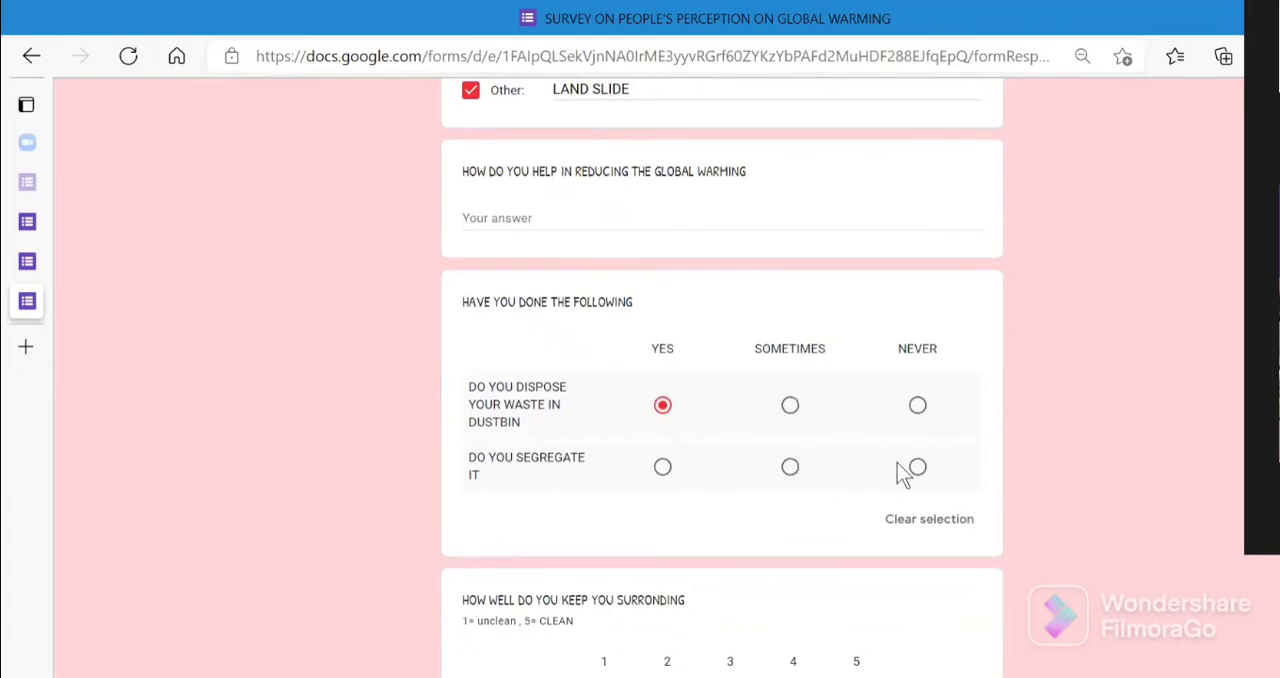
{"action": "left_click", "coordinate": [666, 470]}
{"action": "scroll", "coordinate": [470, 485], "scroll_direction": "down", "scroll_amount": 3}
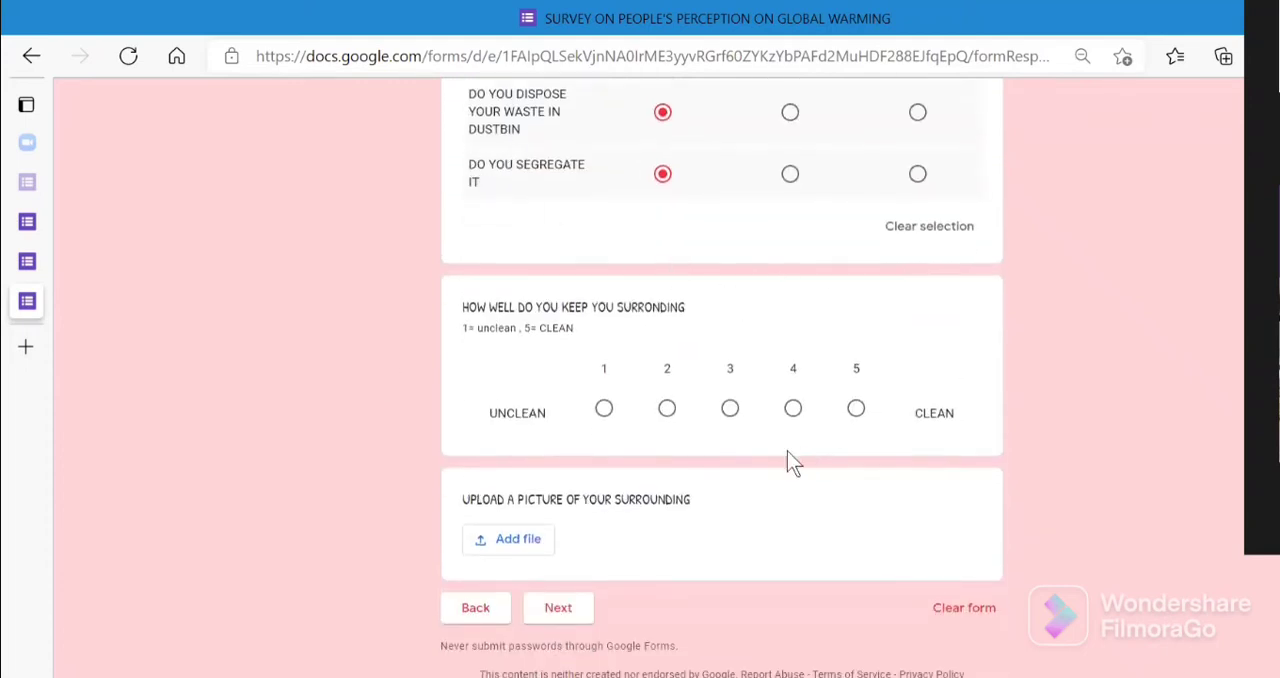
{"action": "left_click", "coordinate": [855, 412]}
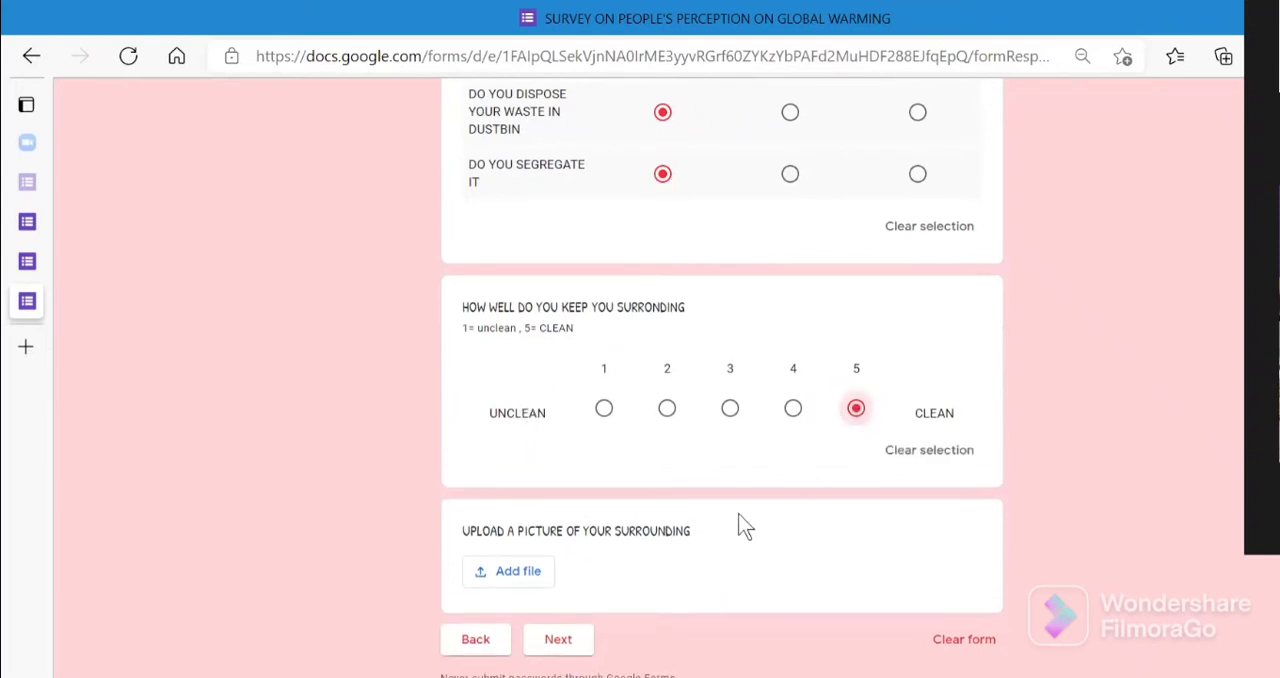
- Upload the signature image from the Pictures folder as the answer to the surroundings picture question
{"action": "left_click", "coordinate": [530, 575]}
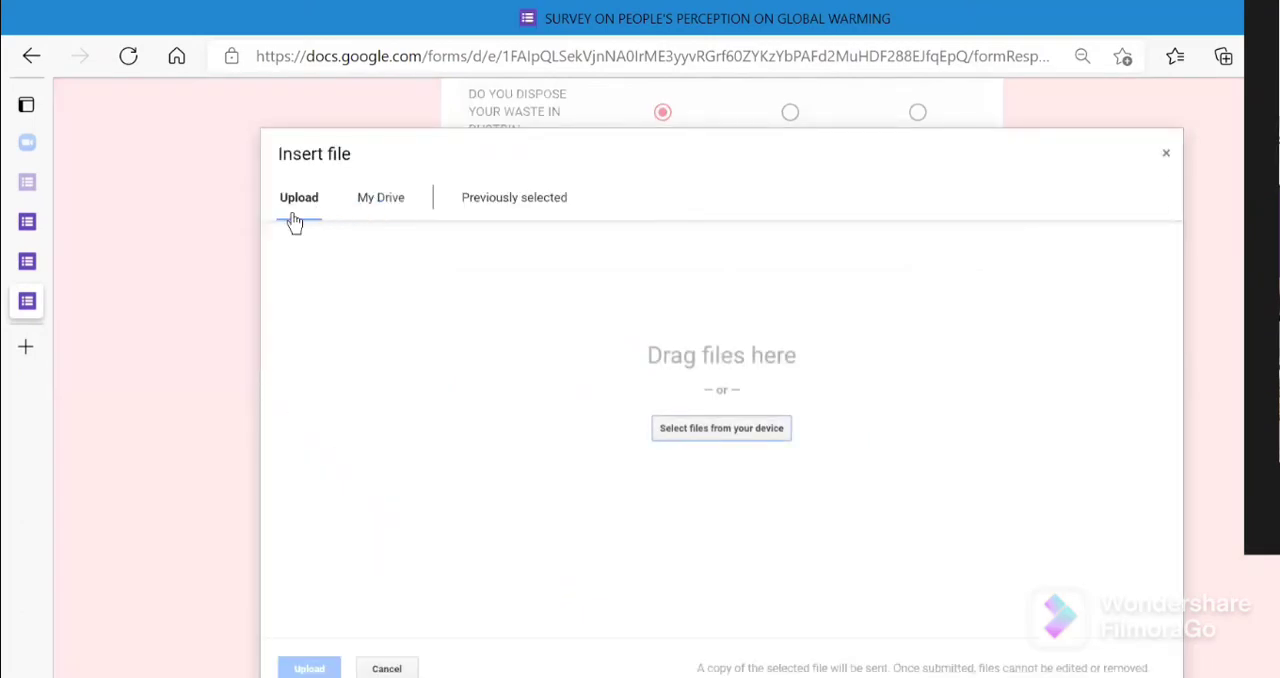
{"action": "left_click", "coordinate": [709, 437]}
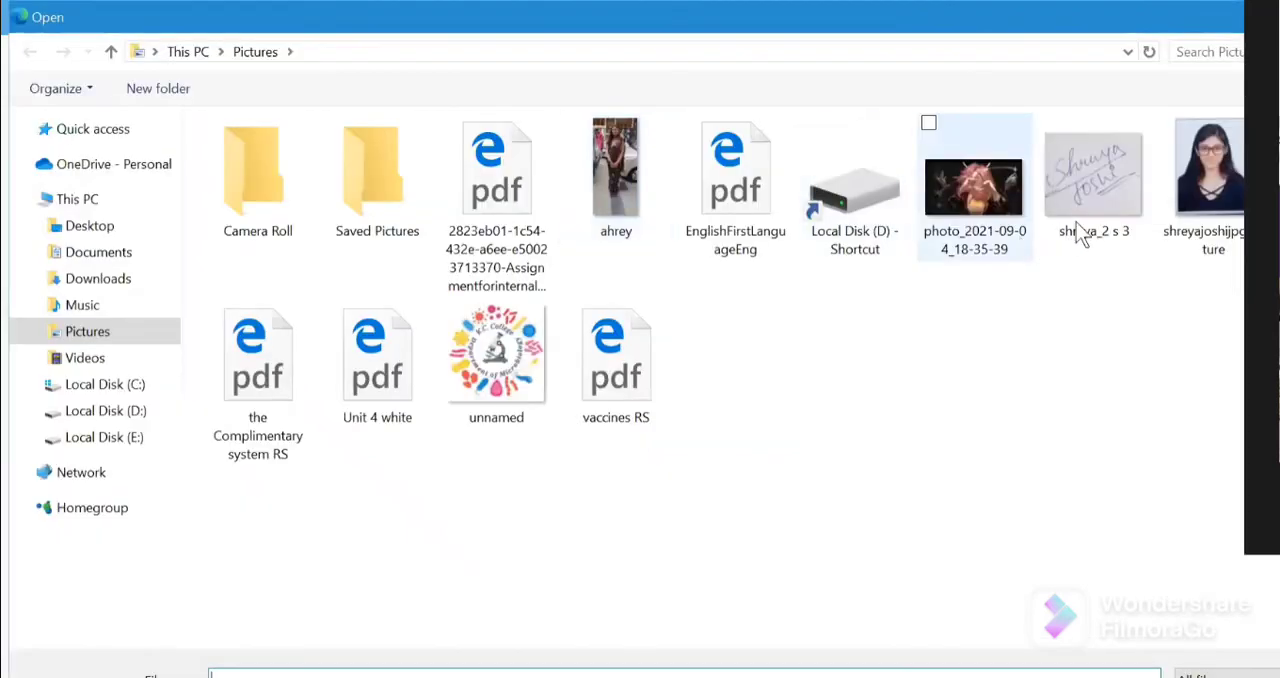
{"action": "left_click", "coordinate": [1073, 235]}
{"action": "key", "text": "Return"}
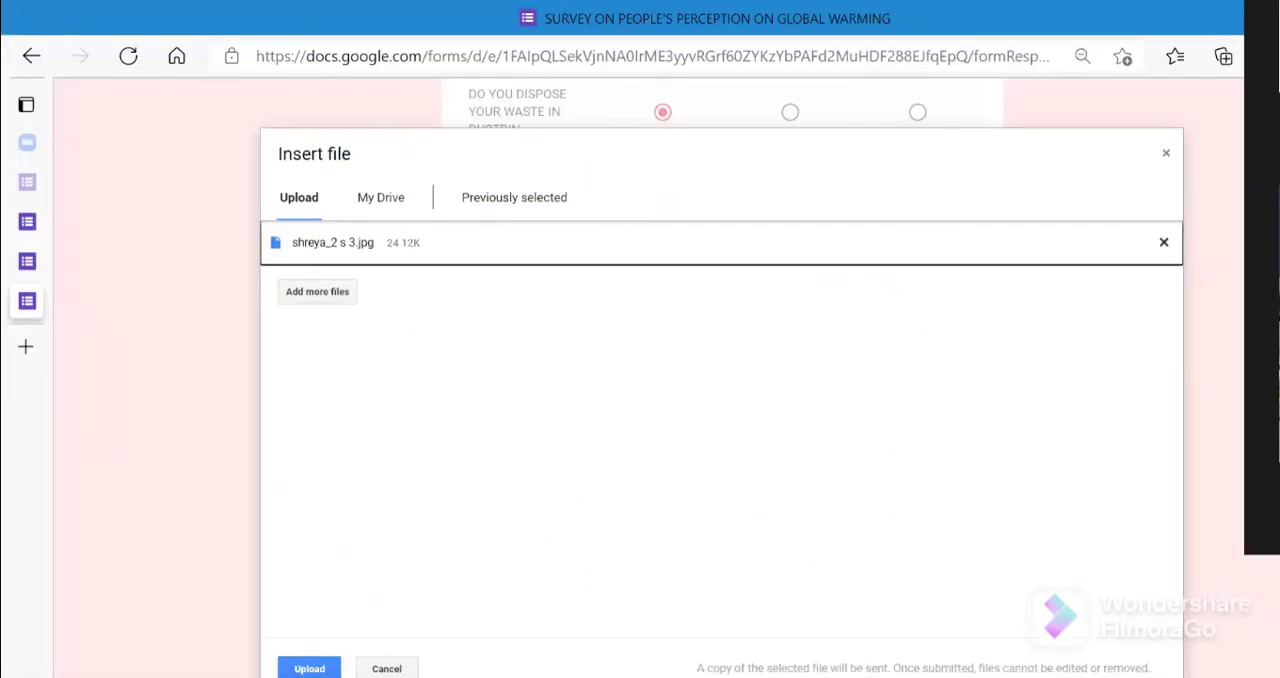
{"action": "left_click", "coordinate": [328, 674]}
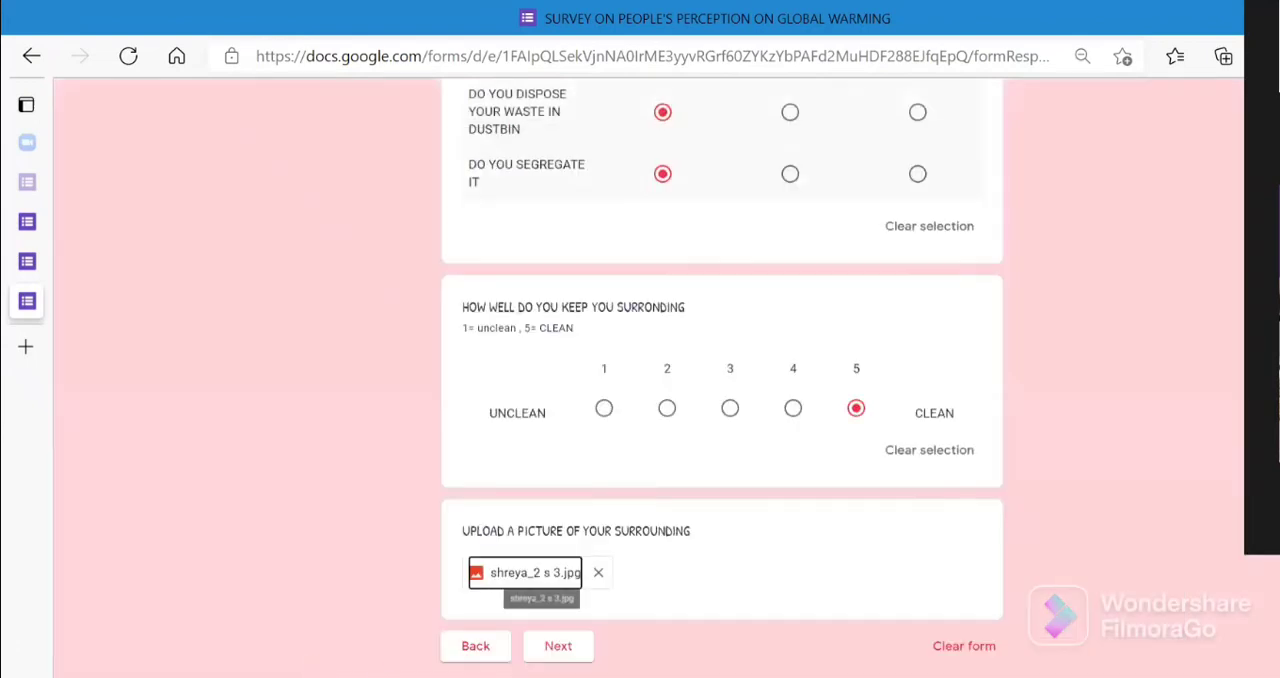
- Advance to section A3 and examine its earth image and the global warming description text
{"action": "left_click", "coordinate": [563, 651]}
{"action": "left_click", "coordinate": [562, 649]}
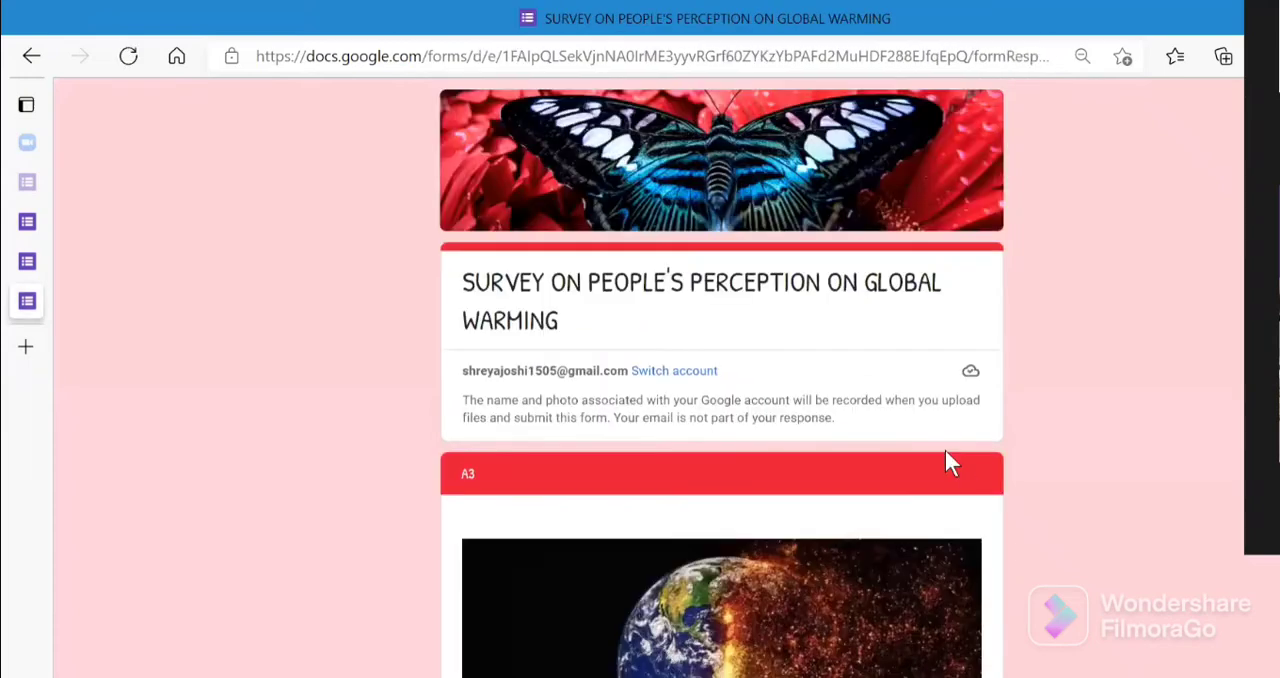
{"action": "scroll", "coordinate": [721, 380], "scroll_direction": "down", "scroll_amount": 5}
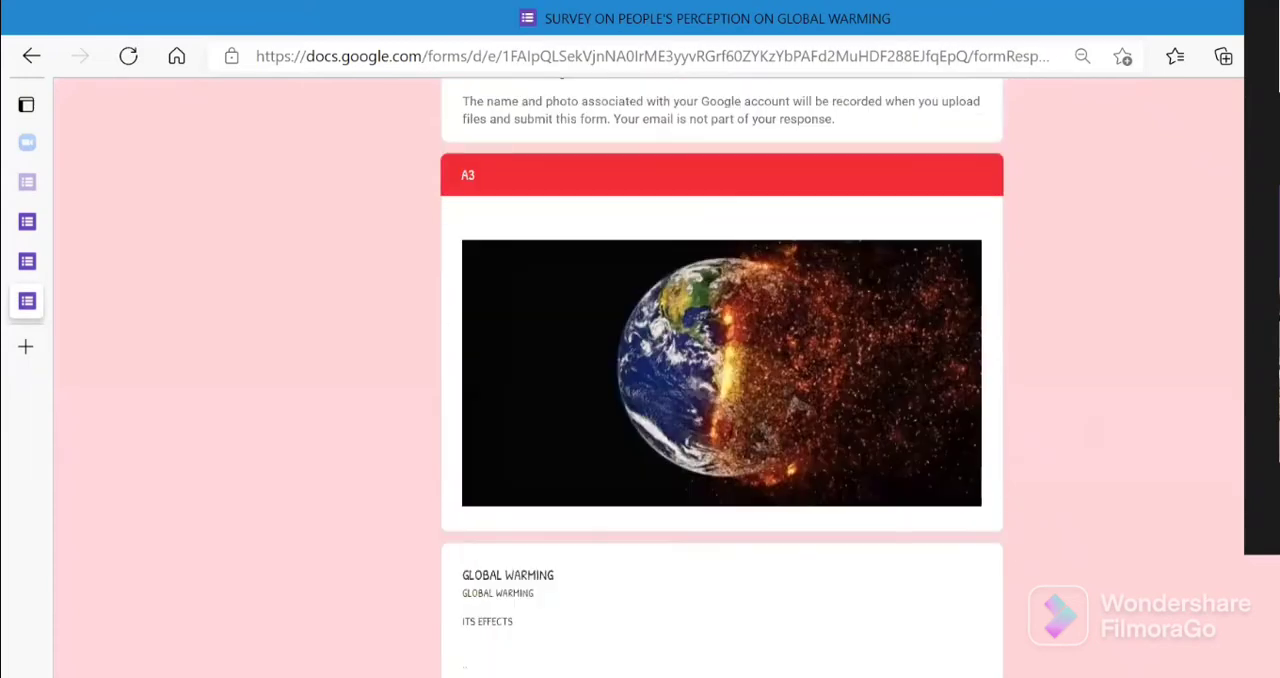
{"action": "scroll", "coordinate": [721, 380], "scroll_direction": "up", "scroll_amount": 1}
{"action": "scroll", "coordinate": [721, 380], "scroll_direction": "up", "scroll_amount": 2}
{"action": "scroll", "coordinate": [721, 380], "scroll_direction": "down", "scroll_amount": 2}
{"action": "left_click_drag", "start_coordinate": [1146, 578], "coordinate": [464, 533]}
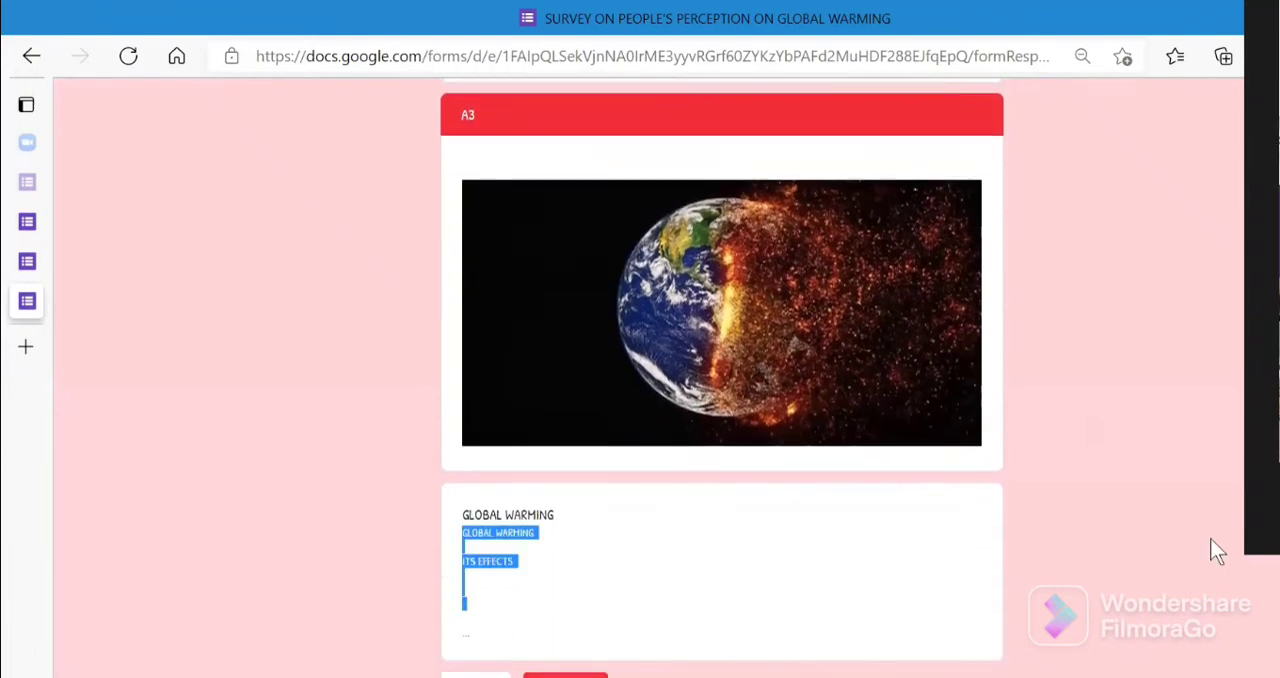
{"action": "left_click", "coordinate": [858, 611]}
- Go back through sections A2, A1 and the respondent details page to the AGREE/Disagree consent question
{"action": "left_click", "coordinate": [476, 675]}
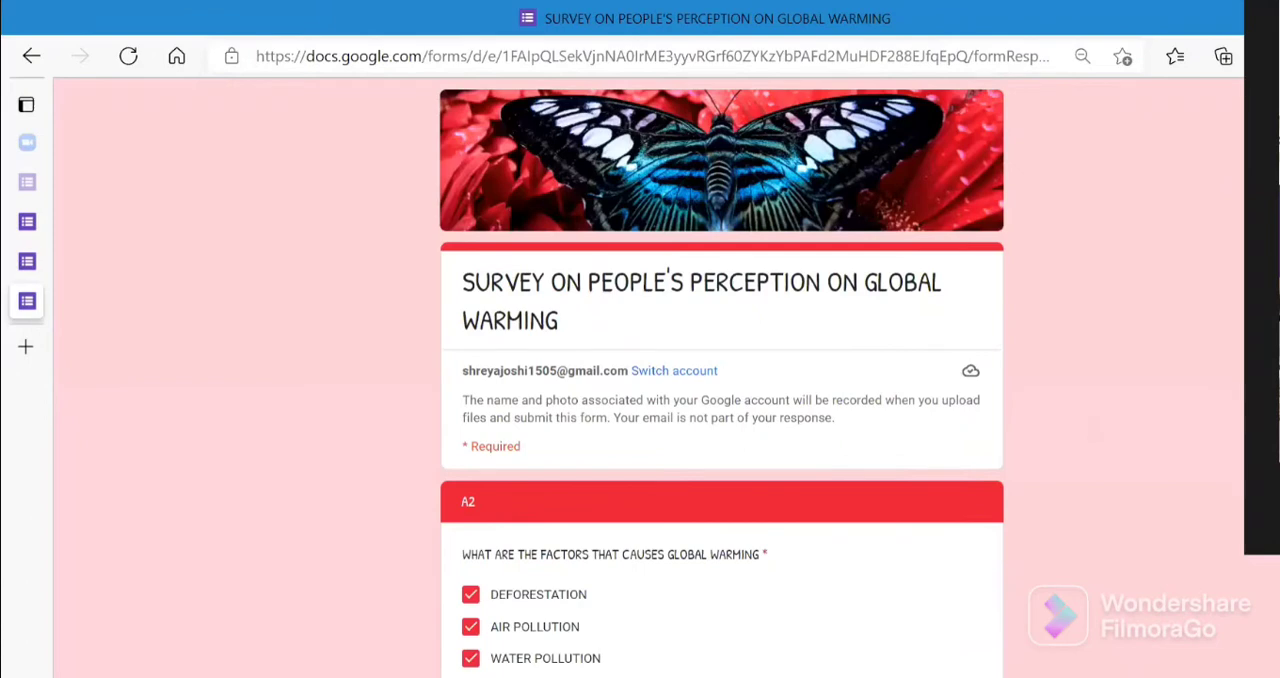
{"action": "scroll", "coordinate": [720, 400], "scroll_direction": "down", "scroll_amount": 15}
{"action": "left_click", "coordinate": [468, 610]}
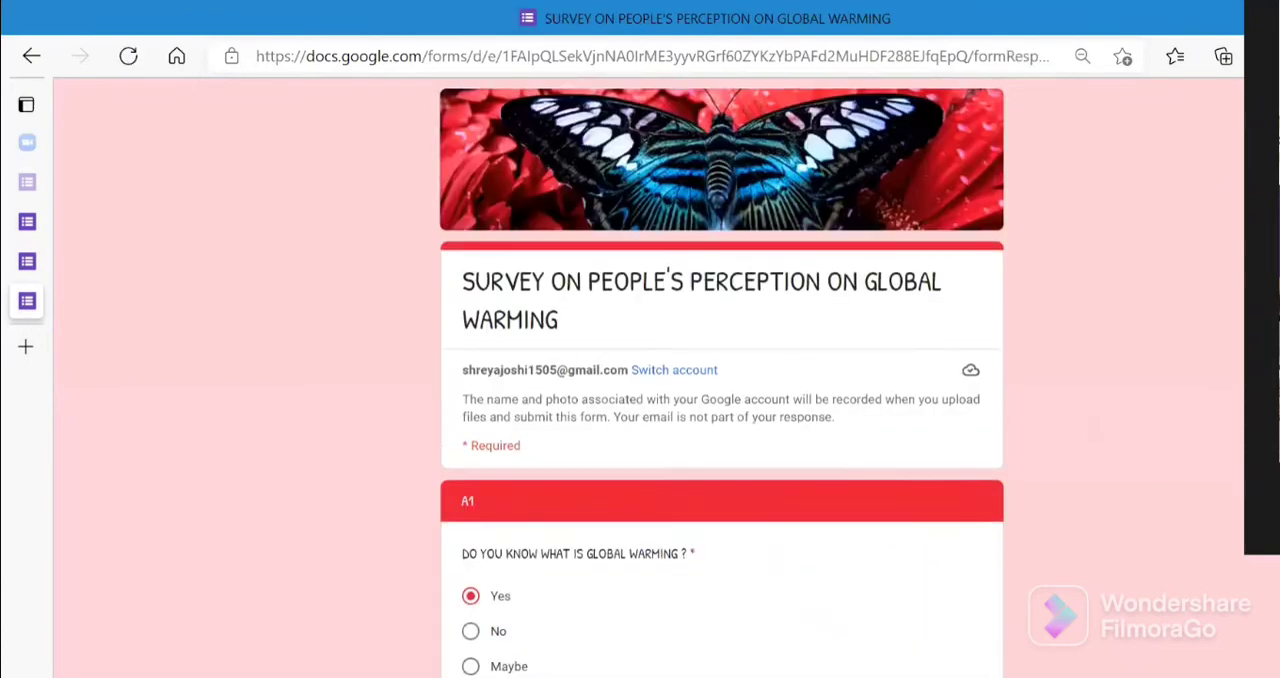
{"action": "scroll", "coordinate": [527, 576], "scroll_direction": "down", "scroll_amount": 4}
{"action": "left_click", "coordinate": [467, 609]}
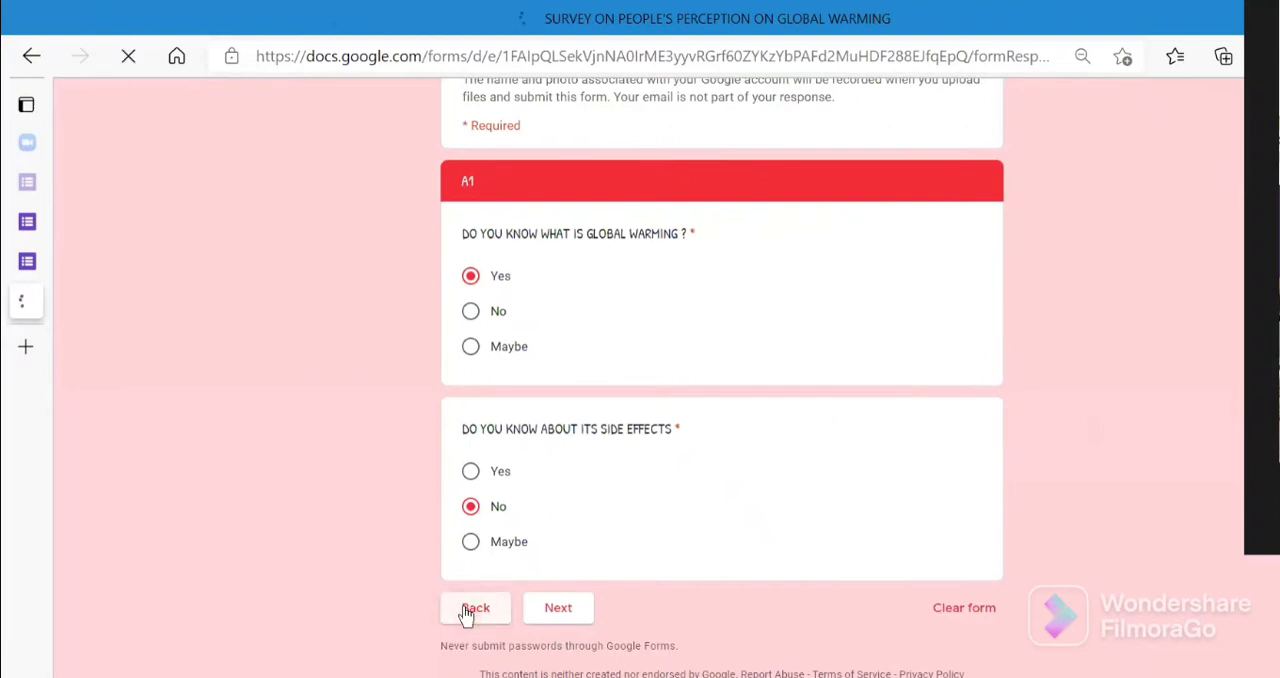
{"action": "scroll", "coordinate": [377, 663], "scroll_direction": "down", "scroll_amount": 5}
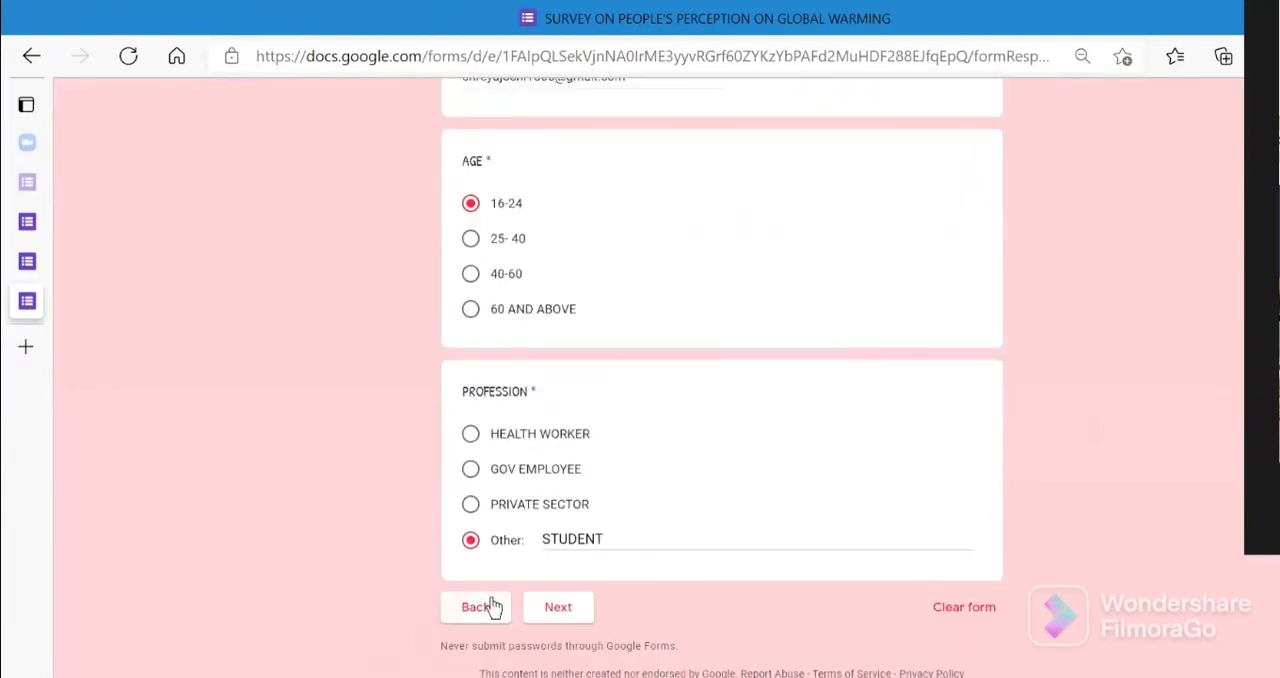
{"action": "left_click", "coordinate": [495, 614]}
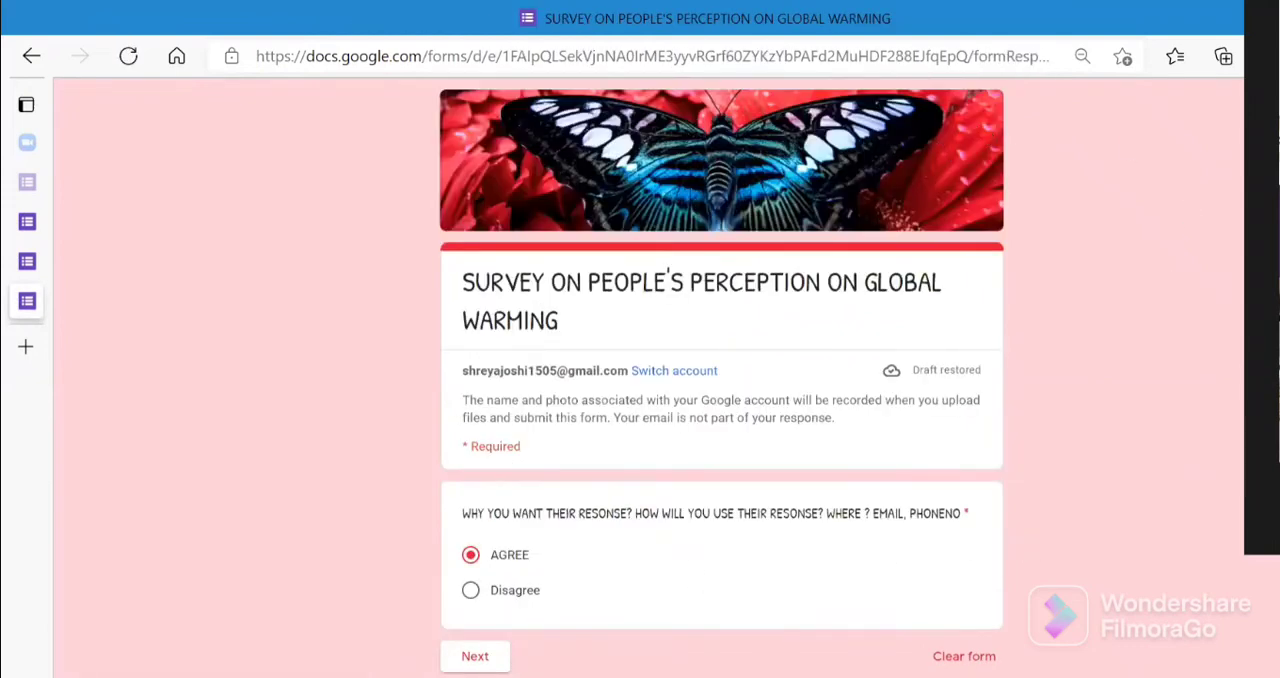
{"action": "scroll", "coordinate": [722, 377], "scroll_direction": "down", "scroll_amount": 1}
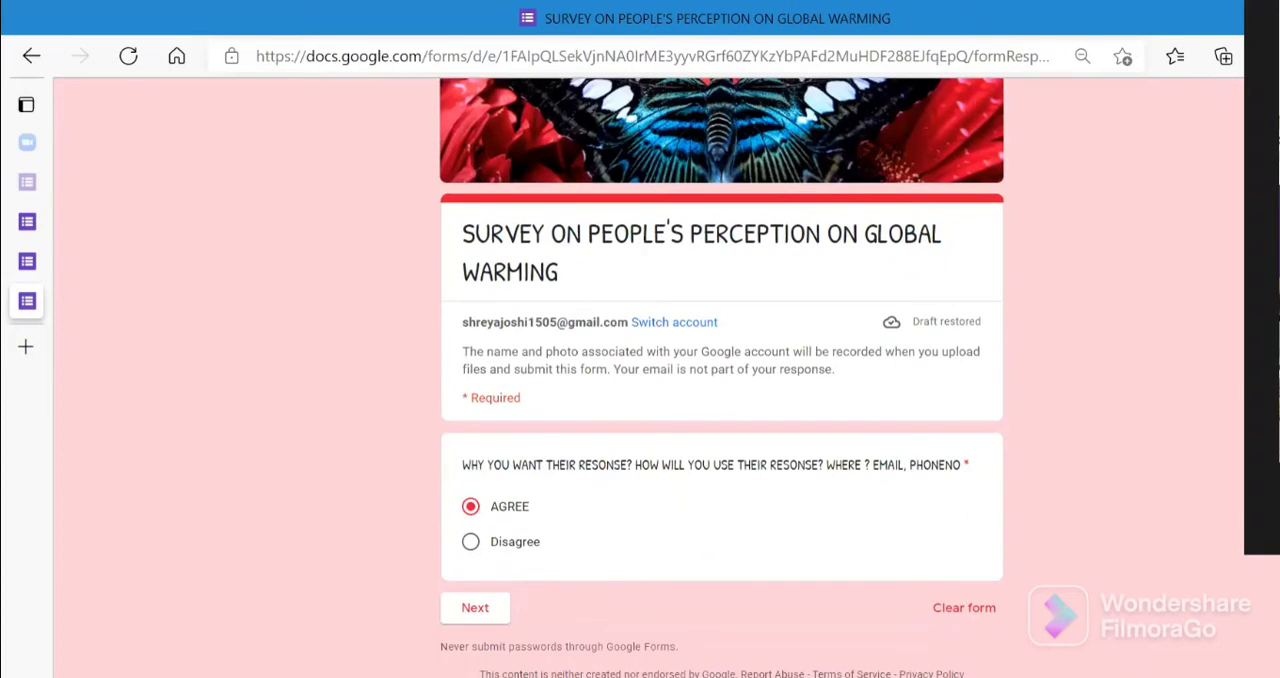
{"action": "scroll", "coordinate": [449, 557], "scroll_direction": "up", "scroll_amount": 1}
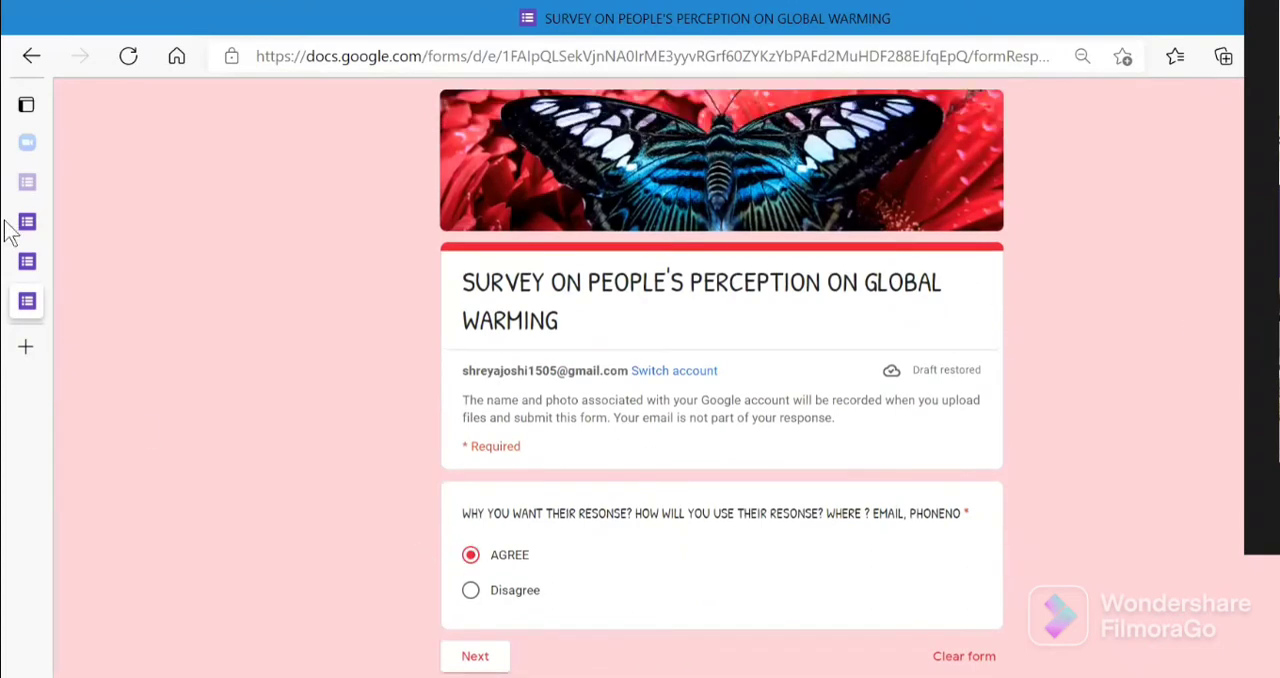
- Switch to the survey's form editor and review its response settings, including email collection, response editing, response limit and file upload size
{"action": "mouse_move", "coordinate": [45, 218]}
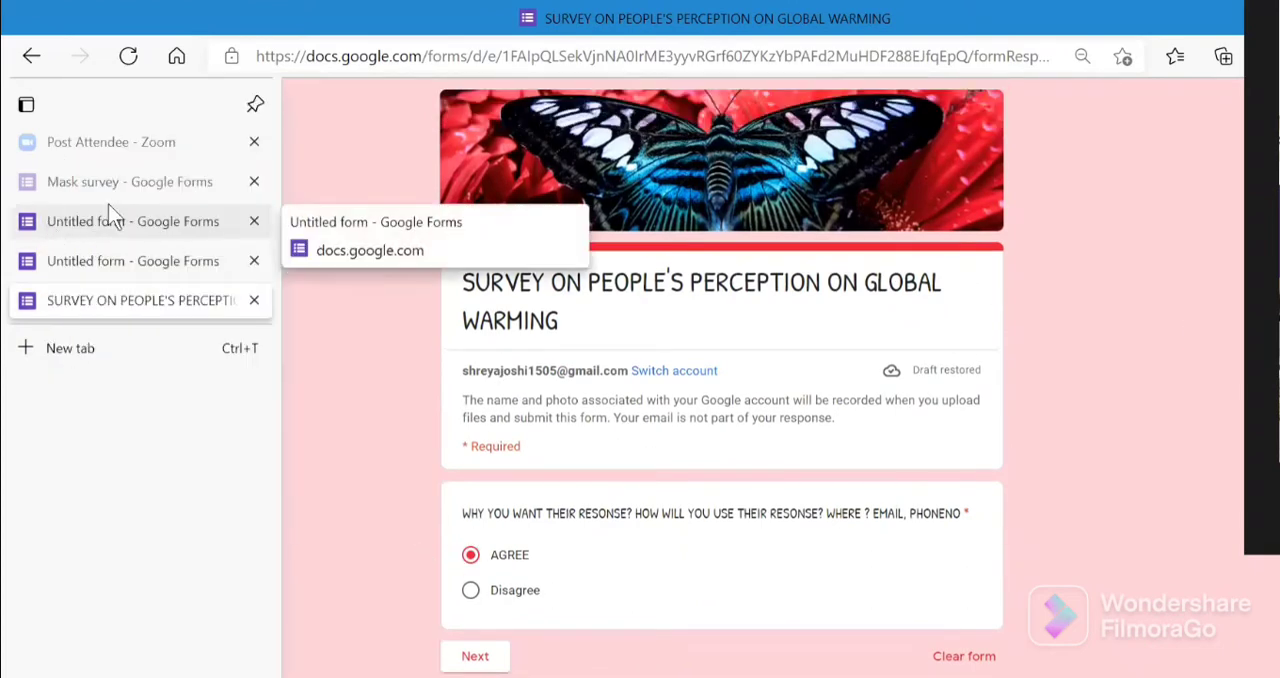
{"action": "left_click", "coordinate": [130, 232]}
{"action": "left_click", "coordinate": [801, 162]}
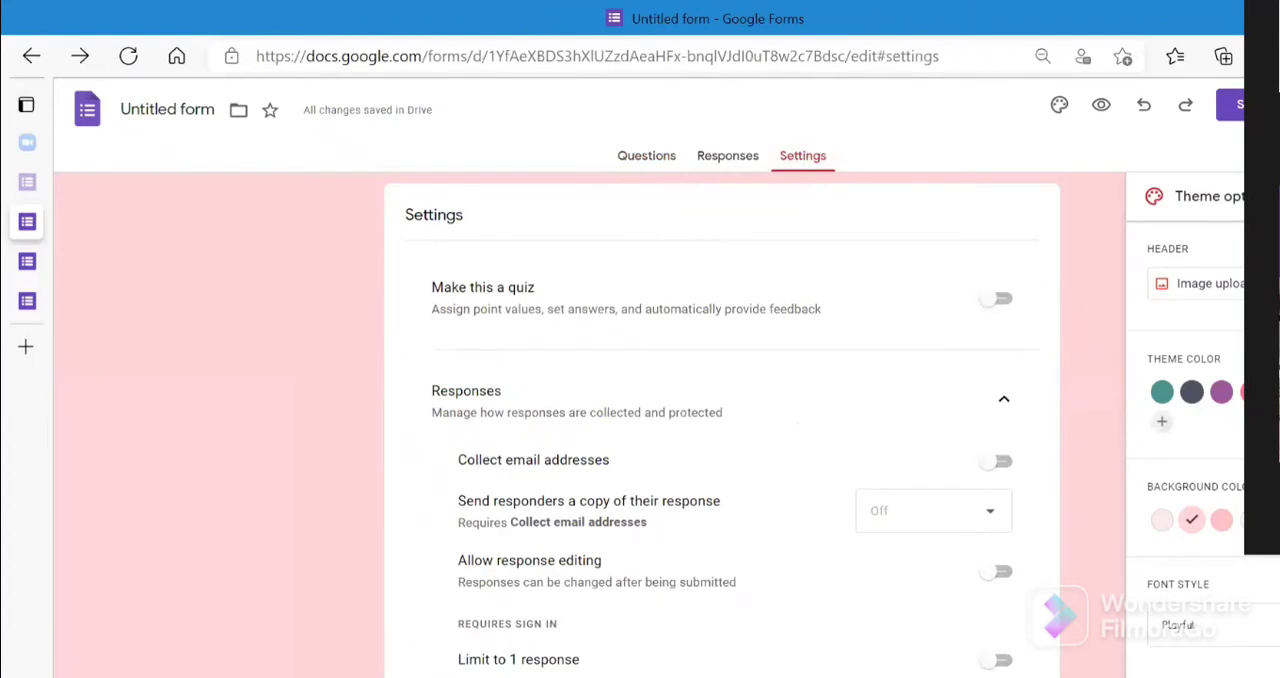
{"action": "scroll", "coordinate": [720, 420], "scroll_direction": "down", "scroll_amount": 3}
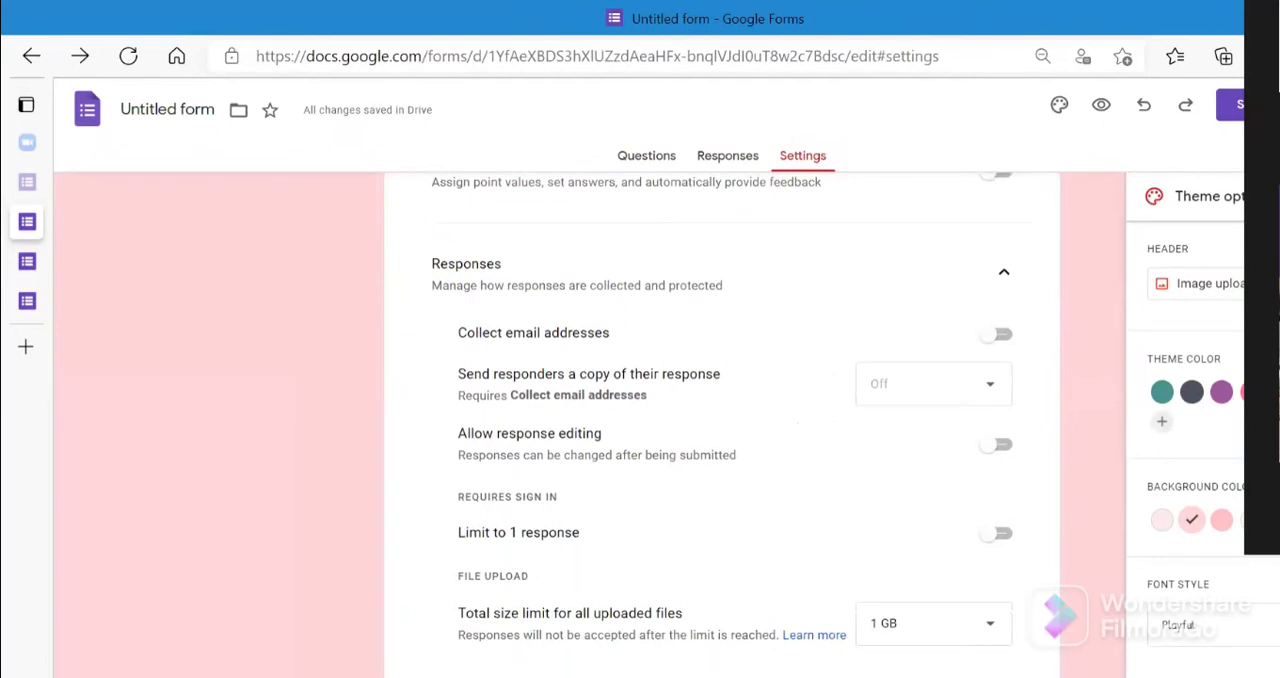
{"action": "scroll", "coordinate": [720, 420], "scroll_direction": "down", "scroll_amount": 1}
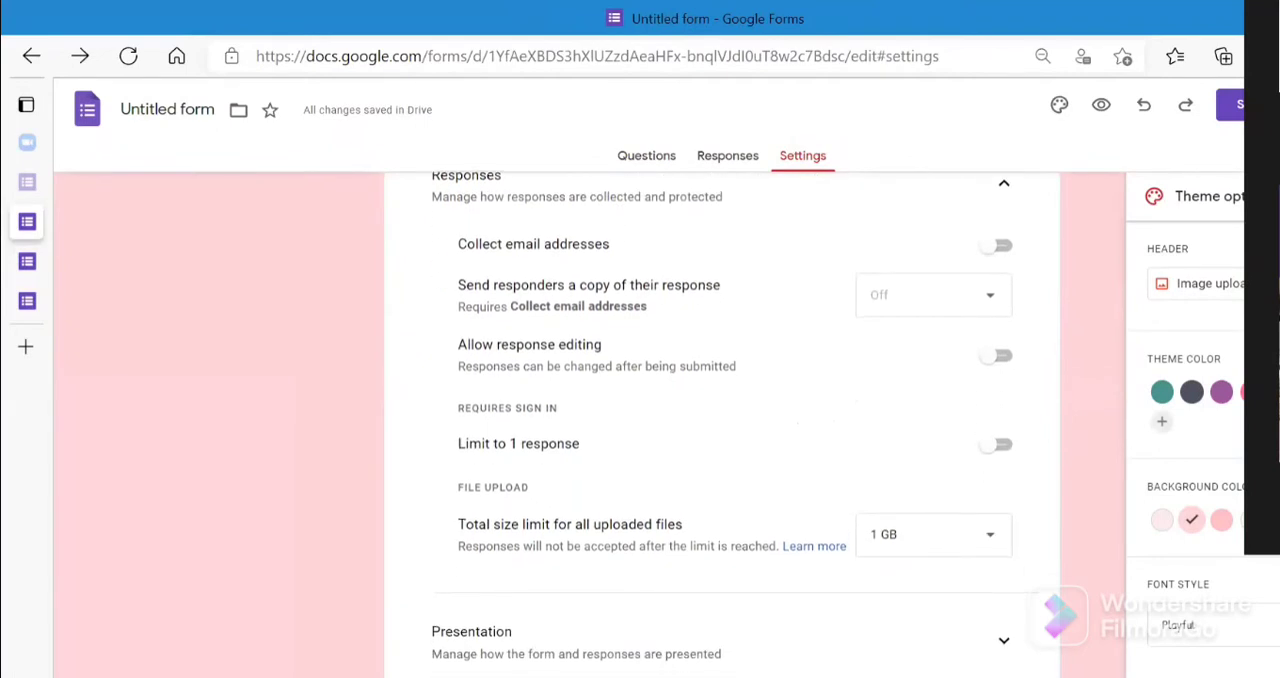
{"action": "scroll", "coordinate": [720, 420], "scroll_direction": "down", "scroll_amount": 2}
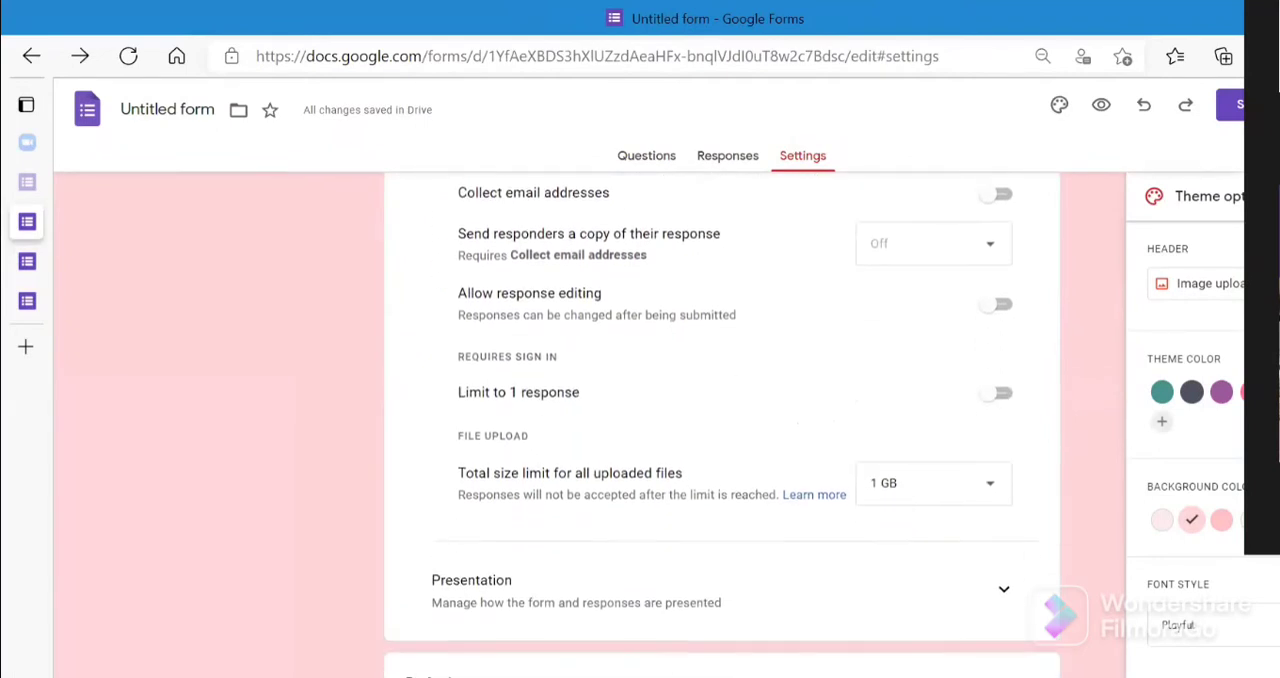
{"action": "scroll", "coordinate": [720, 420], "scroll_direction": "down", "scroll_amount": 1}
{"action": "scroll", "coordinate": [720, 420], "scroll_direction": "up", "scroll_amount": 1}
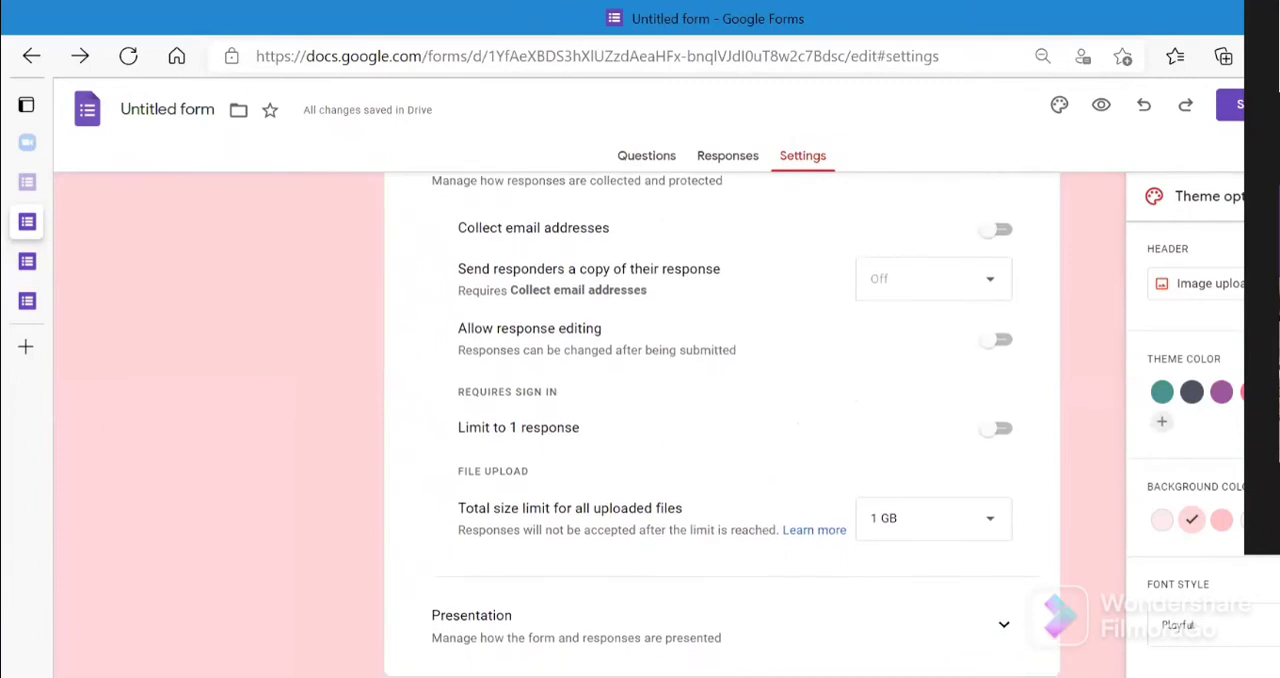
- Review the question defaults and form defaults in the settings, leaving both groups collapsed
{"action": "scroll", "coordinate": [720, 420], "scroll_direction": "down", "scroll_amount": 1}
{"action": "scroll", "coordinate": [720, 420], "scroll_direction": "down", "scroll_amount": 3}
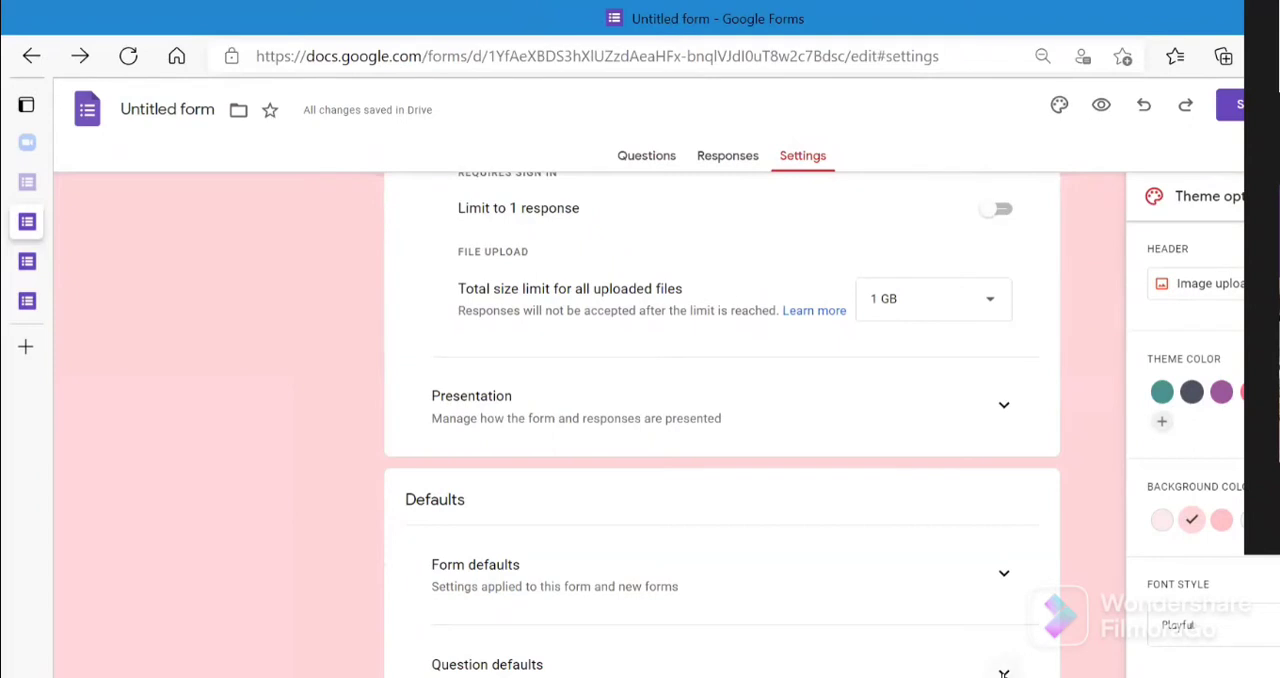
{"action": "scroll", "coordinate": [720, 420], "scroll_direction": "down", "scroll_amount": 1}
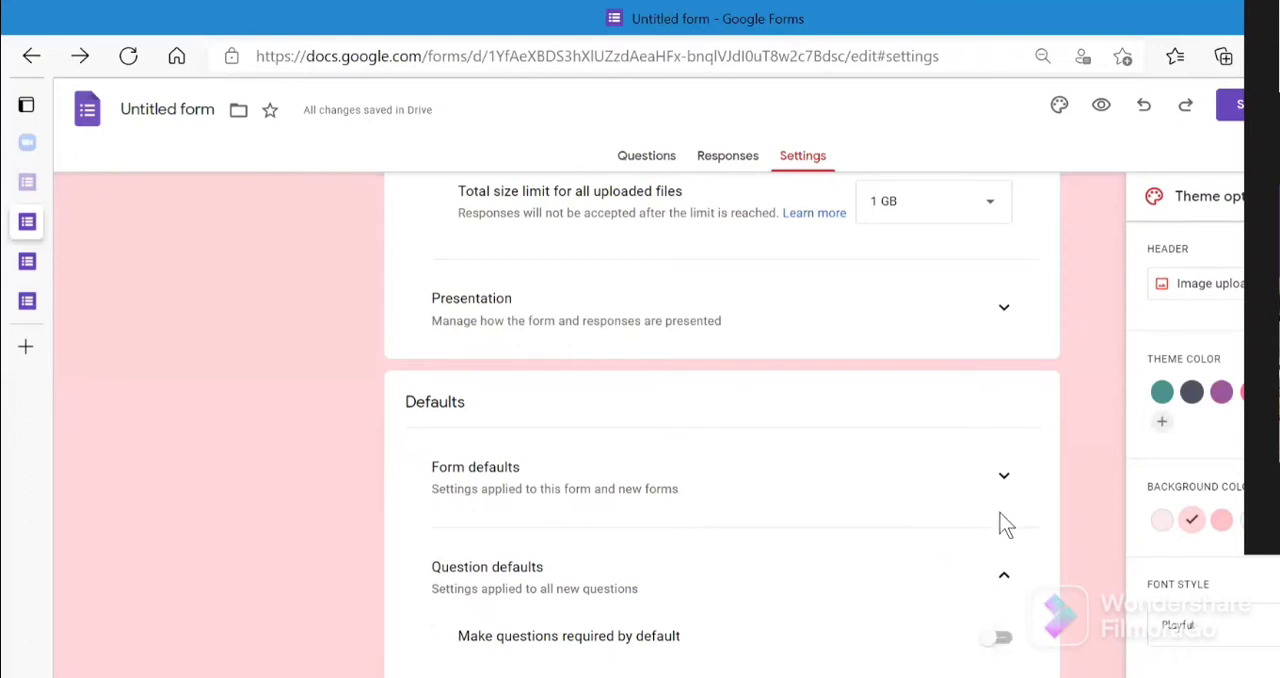
{"action": "left_click", "coordinate": [1003, 573]}
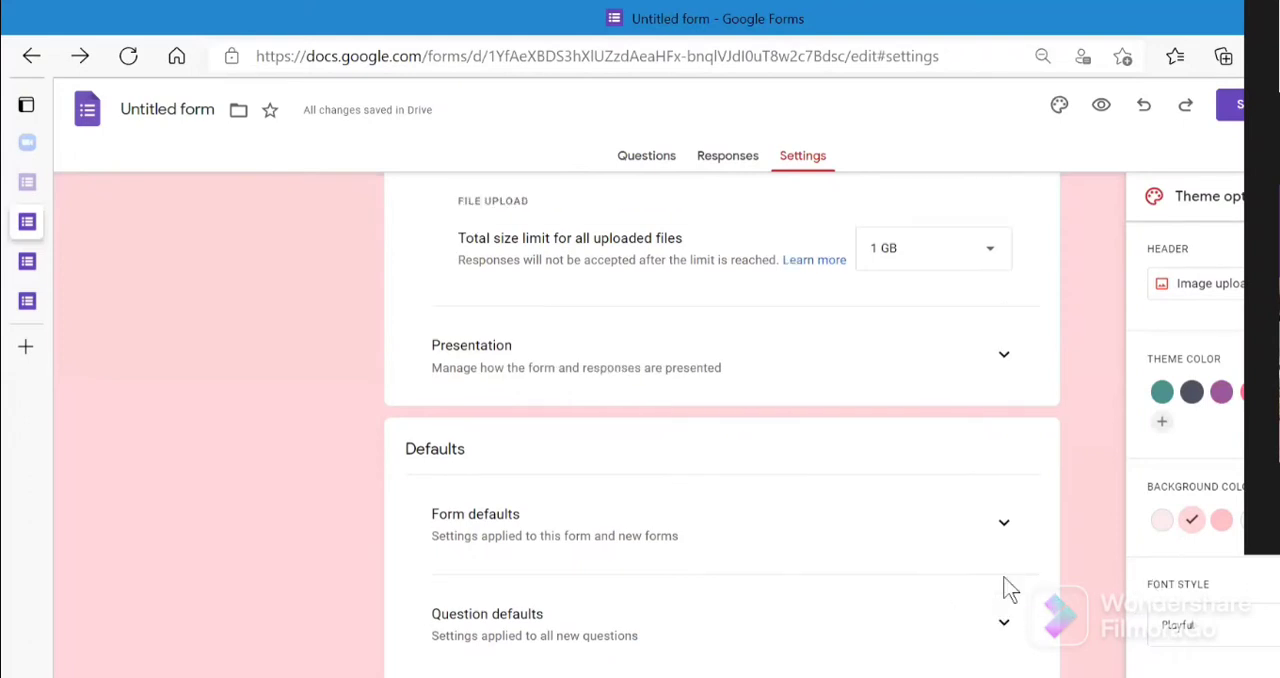
{"action": "left_click", "coordinate": [1006, 526]}
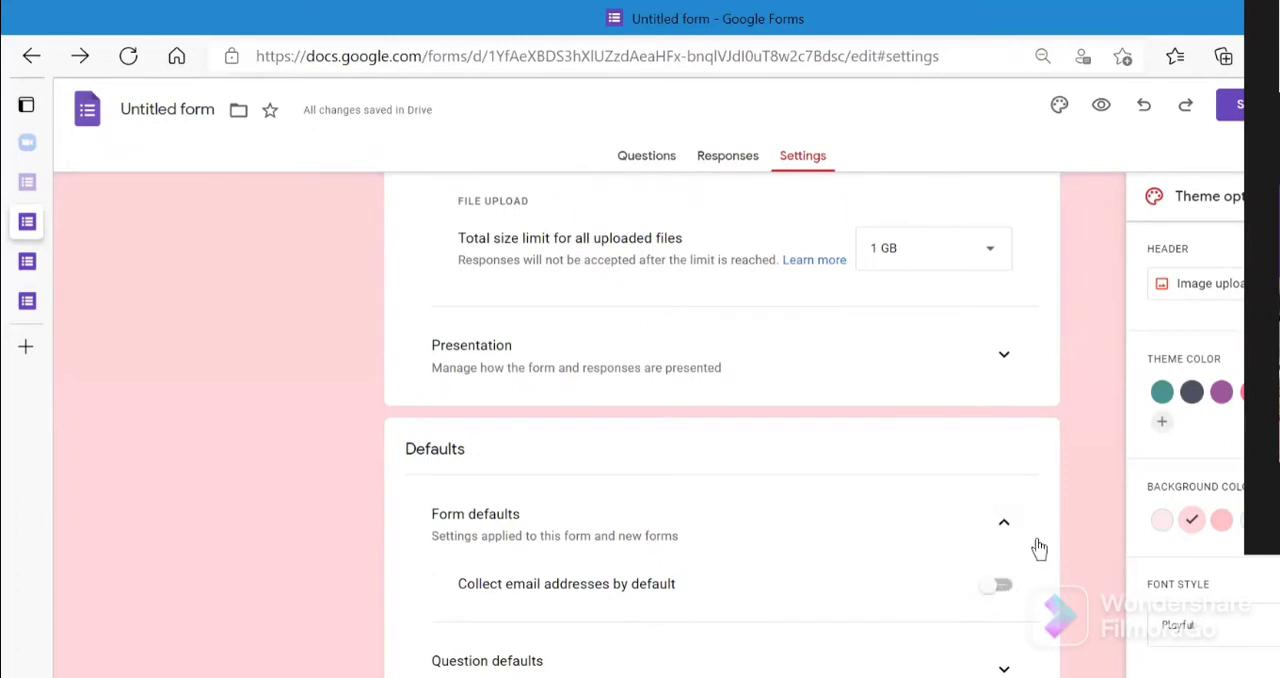
{"action": "left_click", "coordinate": [1004, 524]}
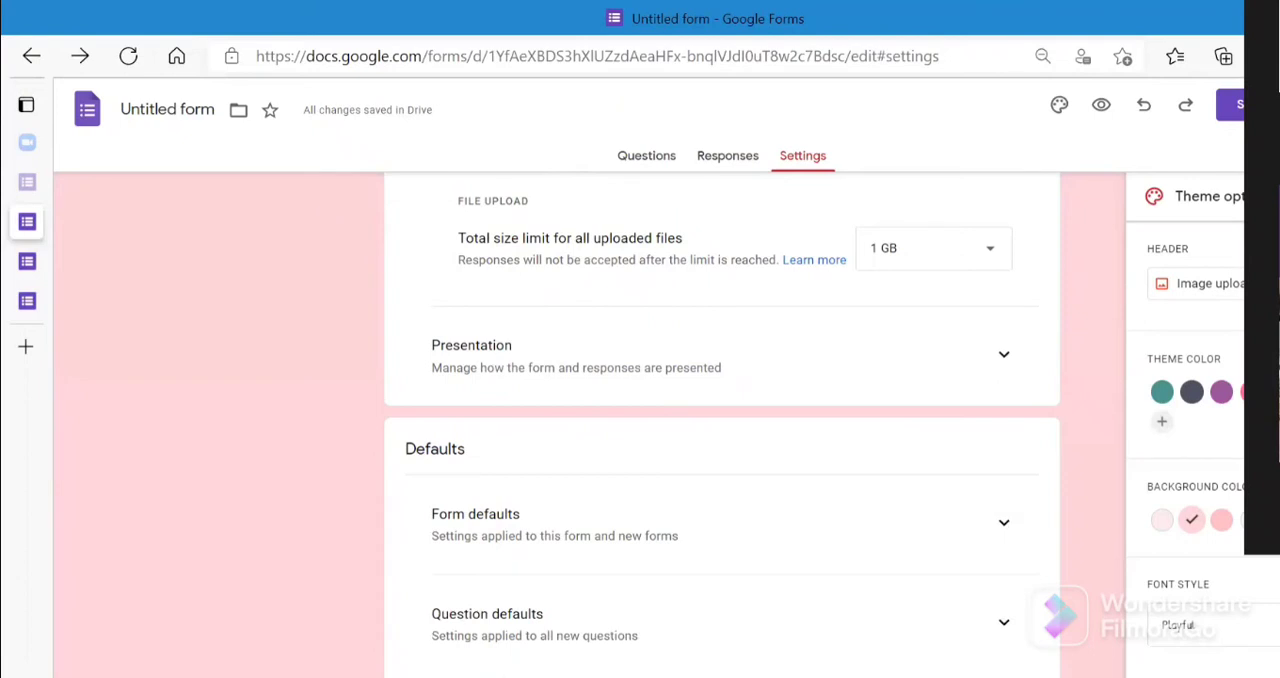
- View the total size limit options for uploaded files, and set the form's background to the lightest pink
{"action": "scroll", "coordinate": [722, 435], "scroll_direction": "up", "scroll_amount": 3}
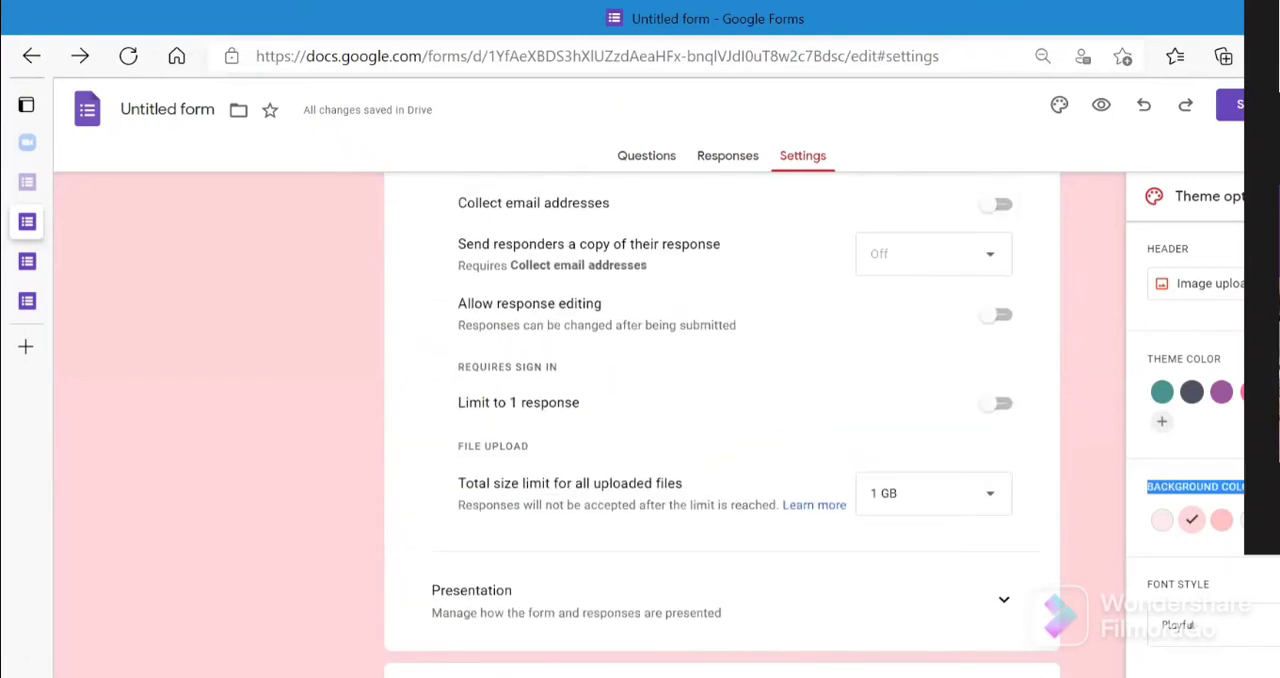
{"action": "left_click", "coordinate": [988, 505]}
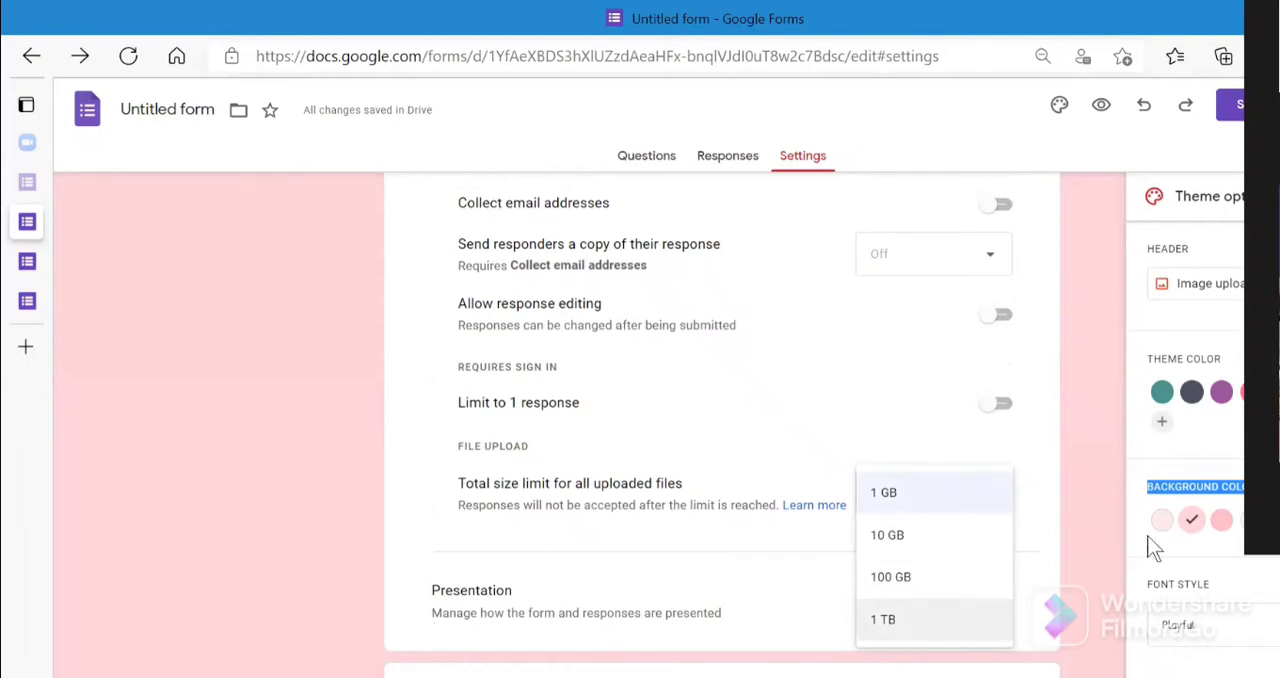
{"action": "left_click", "coordinate": [1161, 519]}
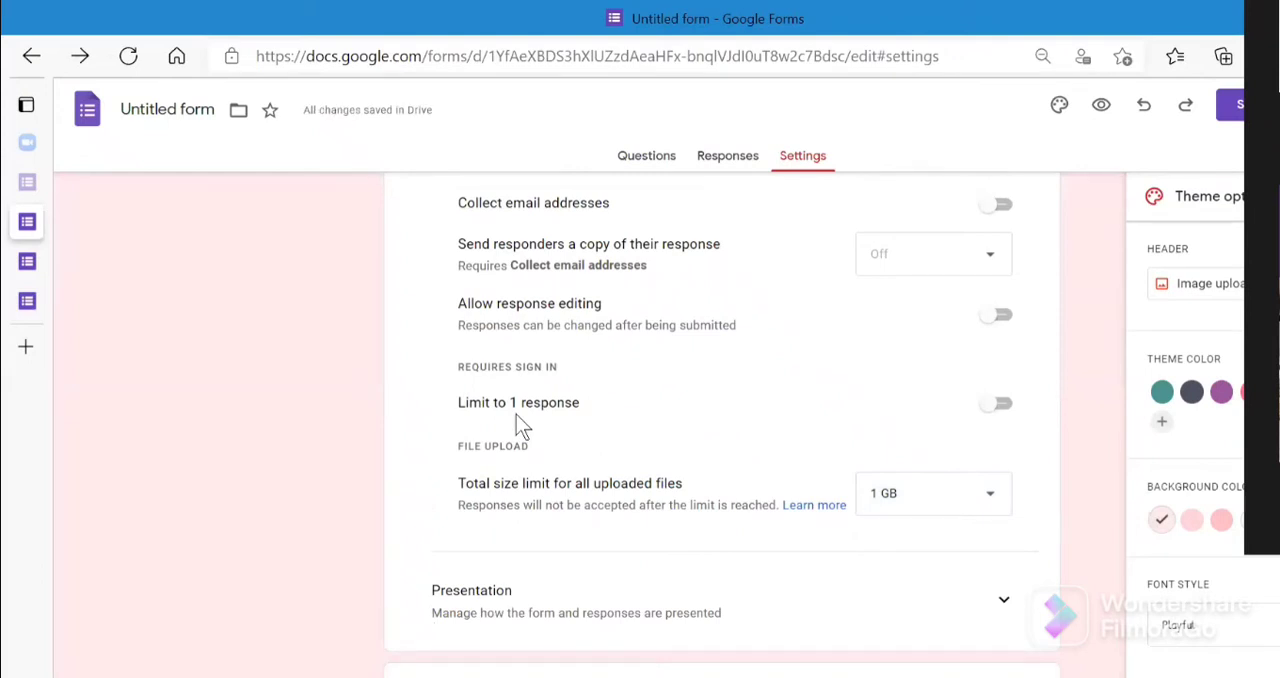
- Turn on the limit to 1 response, switch it back off, and return to the start of the settings
{"action": "left_click", "coordinate": [997, 410]}
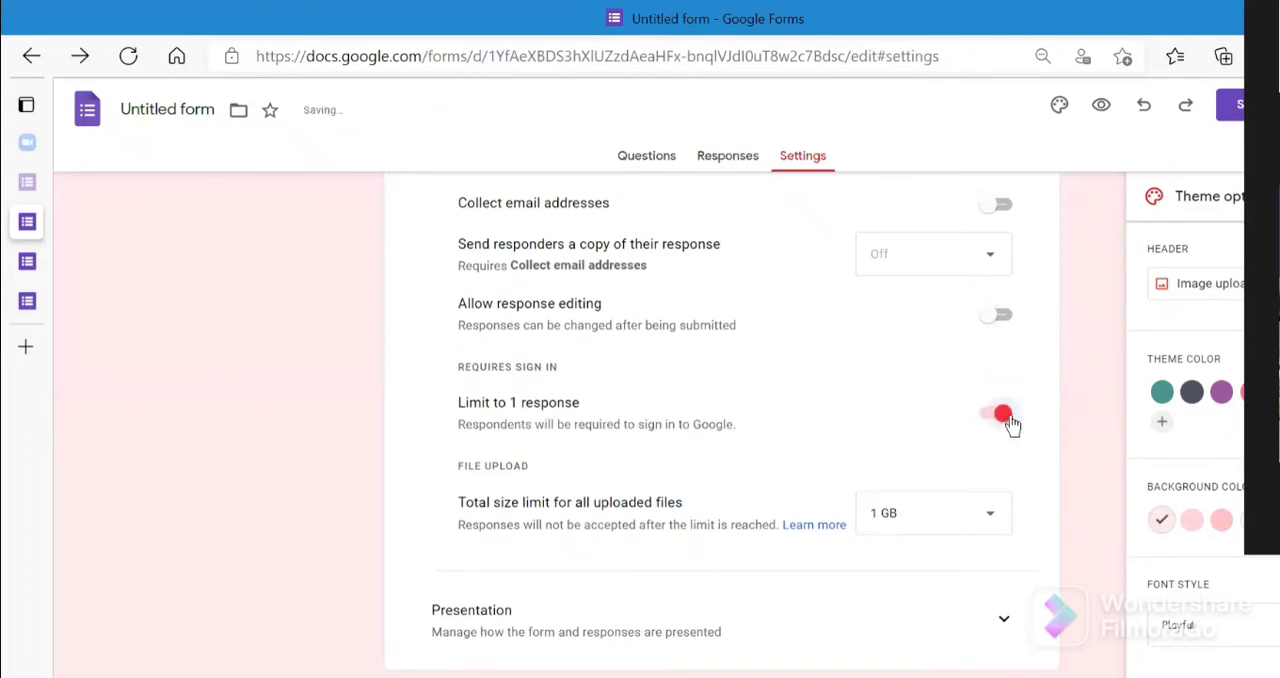
{"action": "left_click", "coordinate": [1011, 422]}
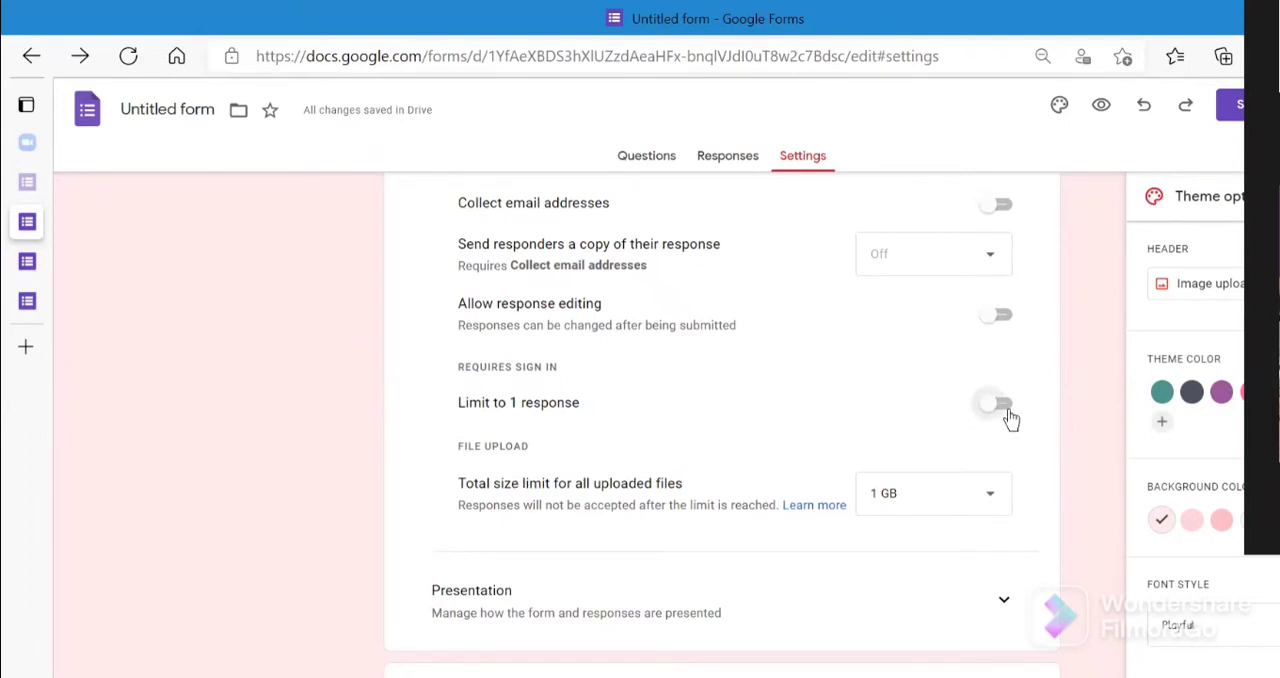
{"action": "scroll", "coordinate": [722, 421], "scroll_direction": "up", "scroll_amount": 2}
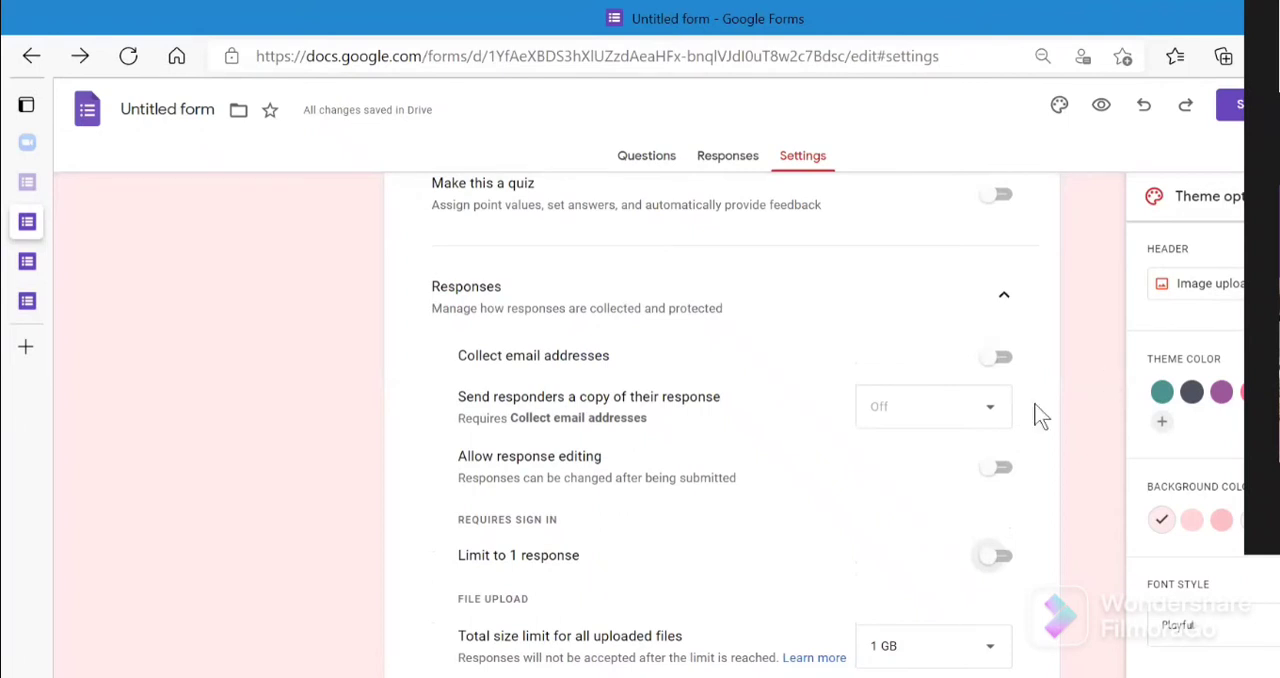
{"action": "scroll", "coordinate": [1057, 409], "scroll_direction": "up", "scroll_amount": 1}
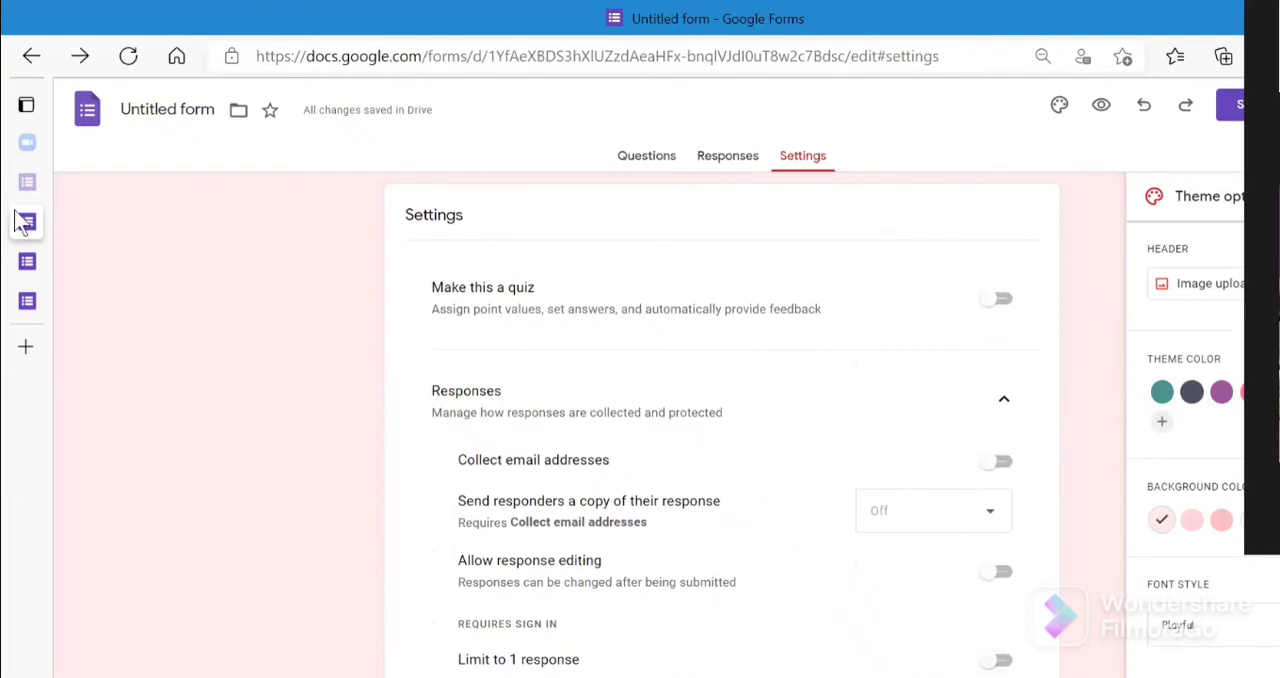
- Switch to the Mask survey form and display the summary of its responses
{"action": "mouse_move", "coordinate": [15, 212]}
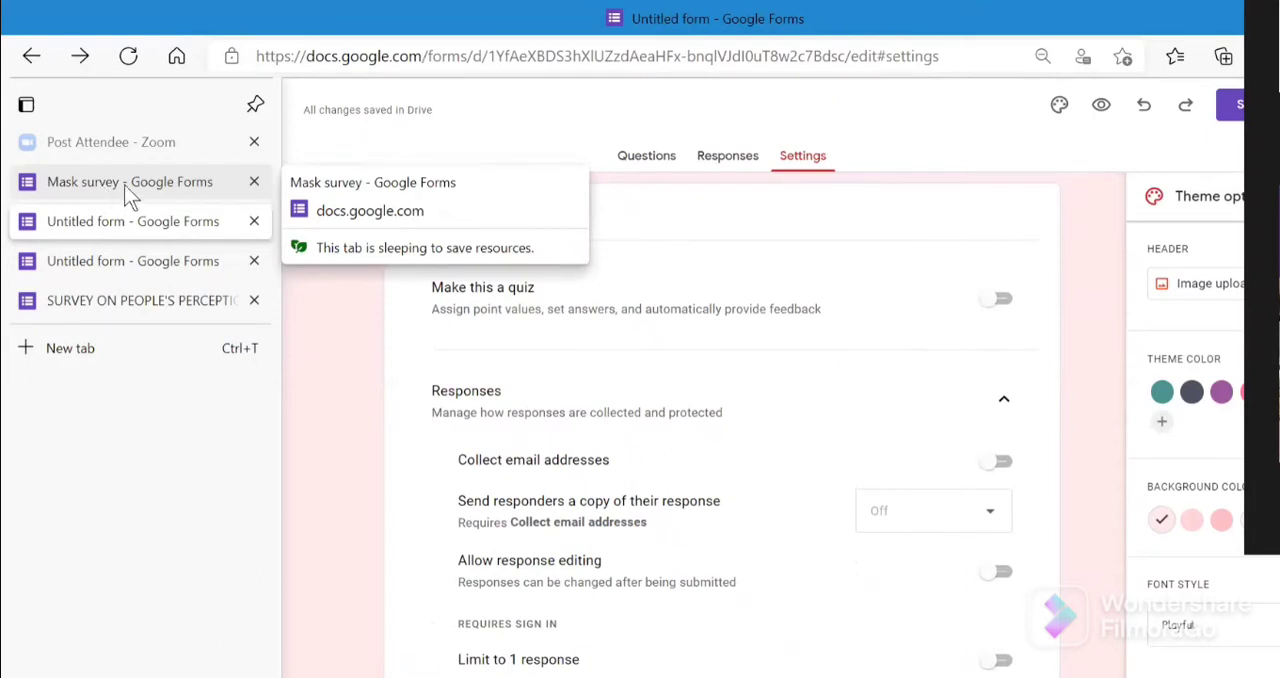
{"action": "left_click", "coordinate": [124, 184]}
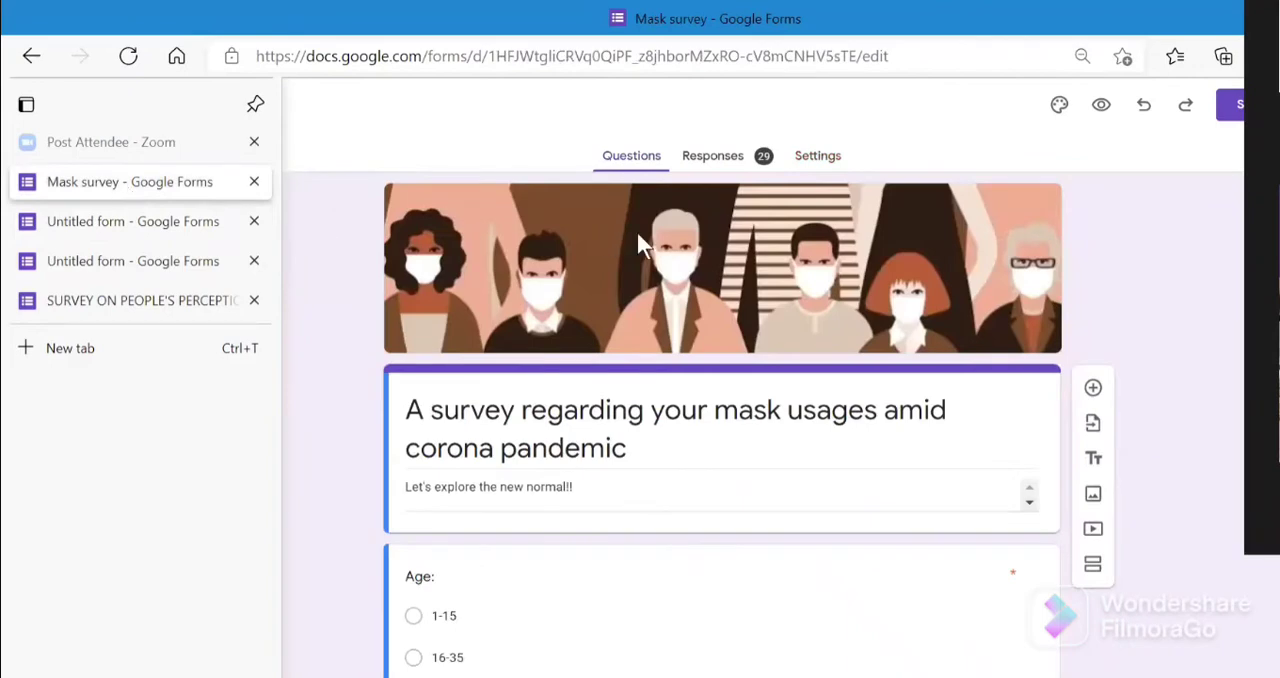
{"action": "left_click", "coordinate": [758, 168]}
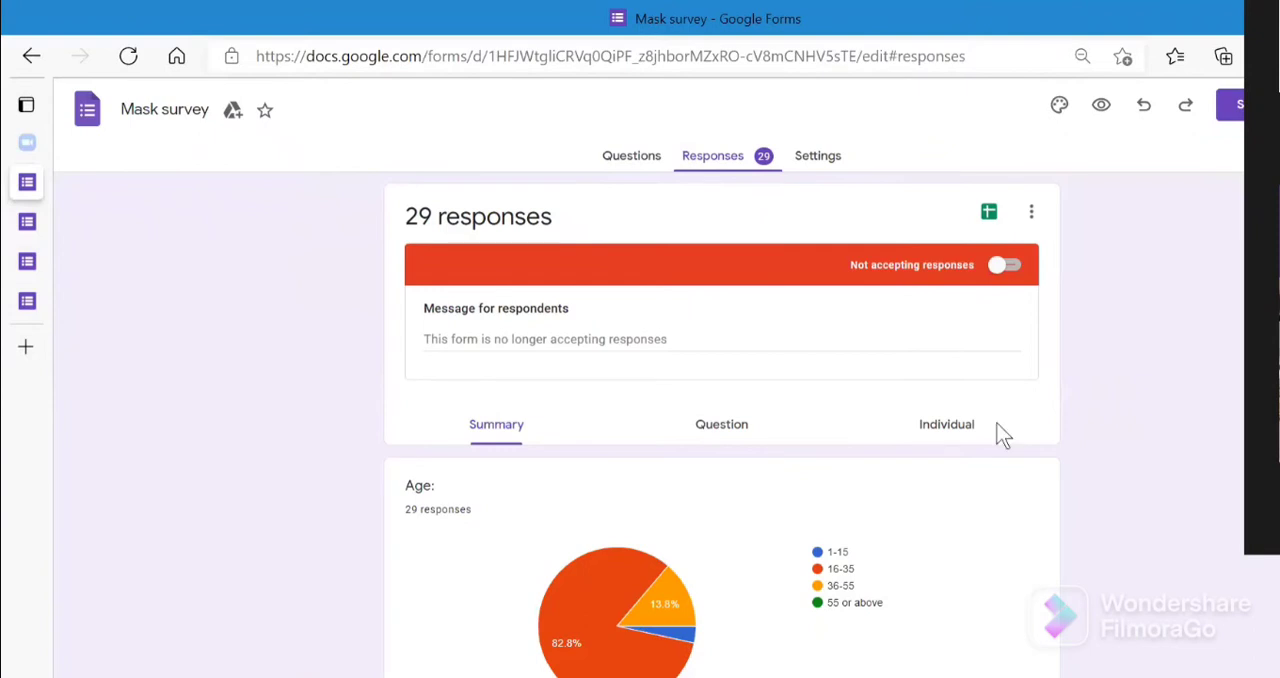
- Examine the response summary charts from the age and gender questions through mode of work and profession
{"action": "scroll", "coordinate": [1157, 448], "scroll_direction": "down", "scroll_amount": 3}
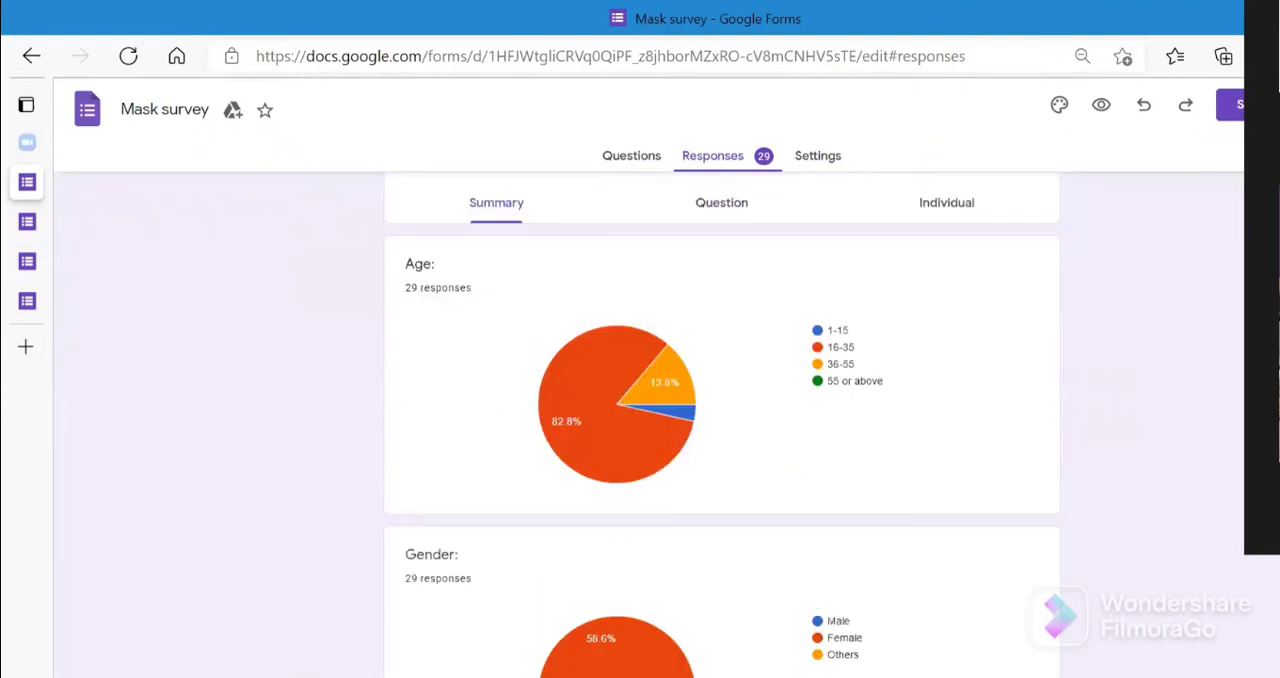
{"action": "scroll", "coordinate": [722, 420], "scroll_direction": "up", "scroll_amount": 3}
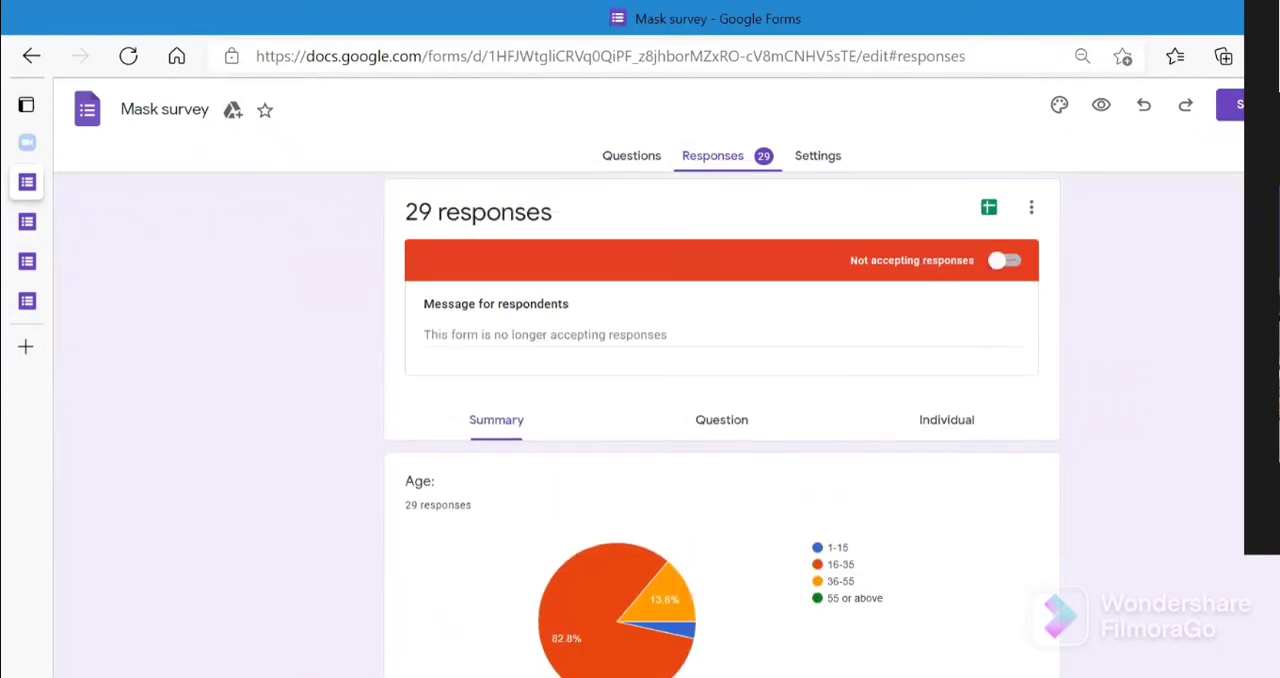
{"action": "scroll", "coordinate": [722, 425], "scroll_direction": "down", "scroll_amount": 3}
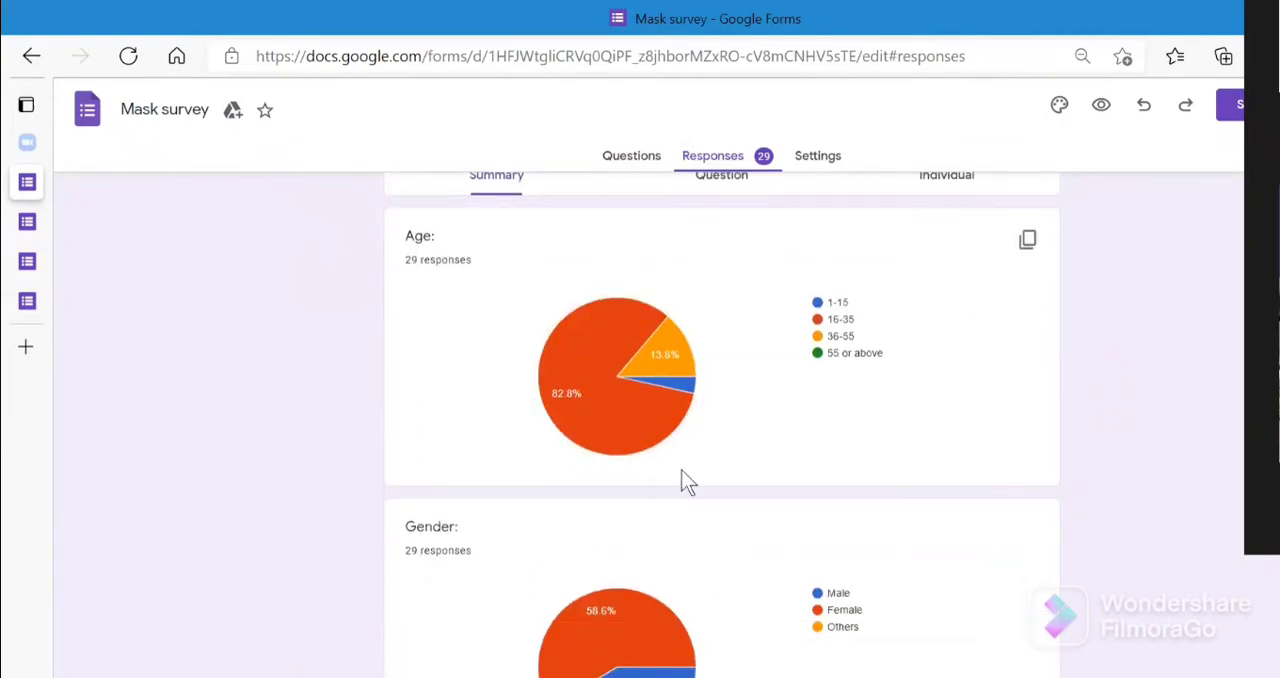
{"action": "mouse_move", "coordinate": [582, 420]}
{"action": "scroll", "coordinate": [722, 425], "scroll_direction": "down", "scroll_amount": 5}
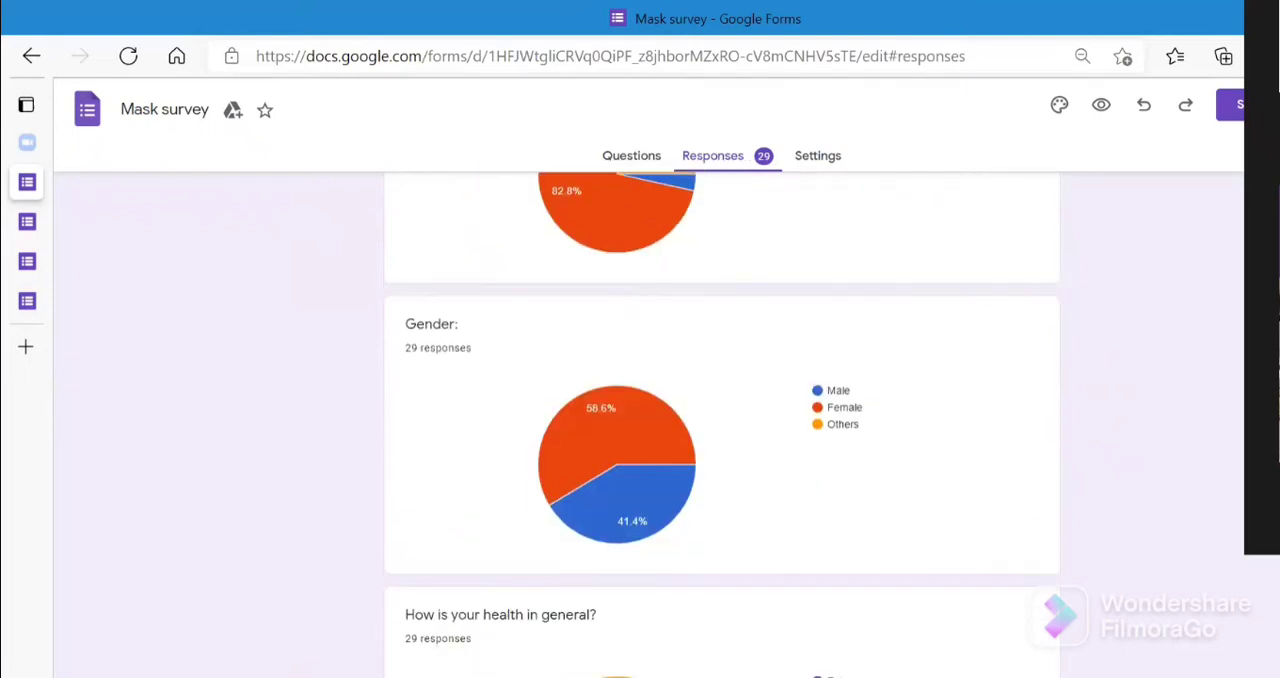
{"action": "scroll", "coordinate": [722, 425], "scroll_direction": "down", "scroll_amount": 7}
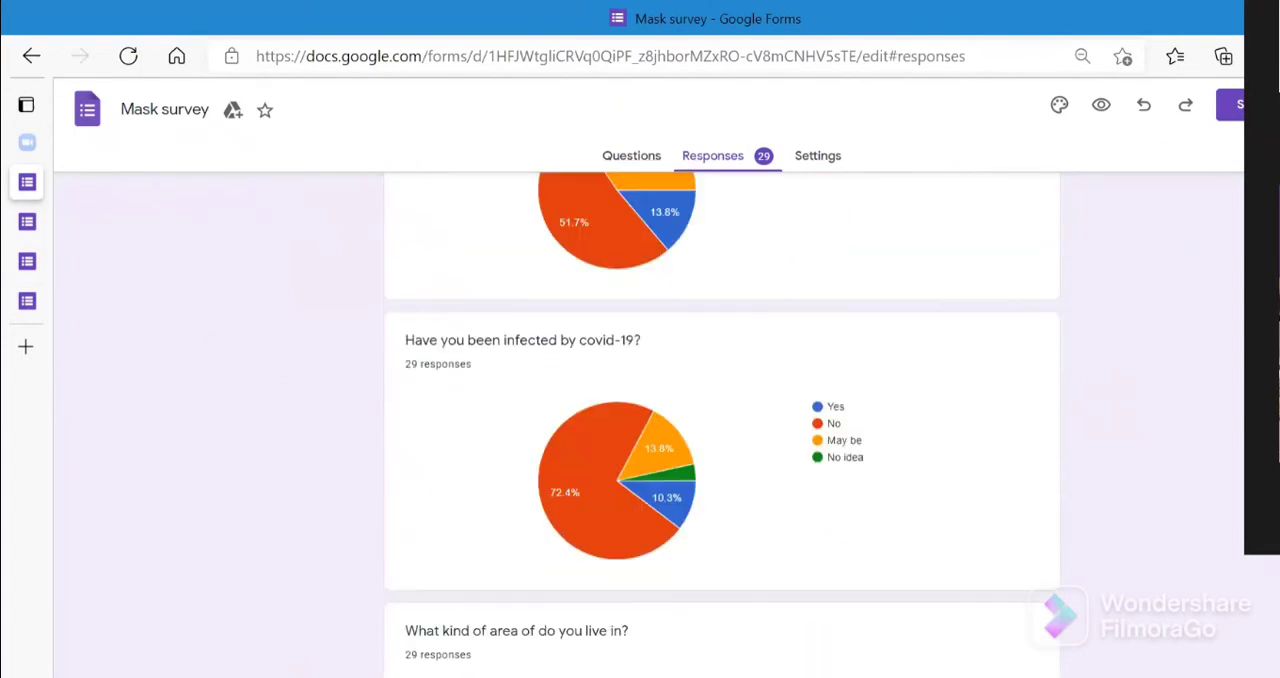
{"action": "scroll", "coordinate": [722, 425], "scroll_direction": "down", "scroll_amount": 4}
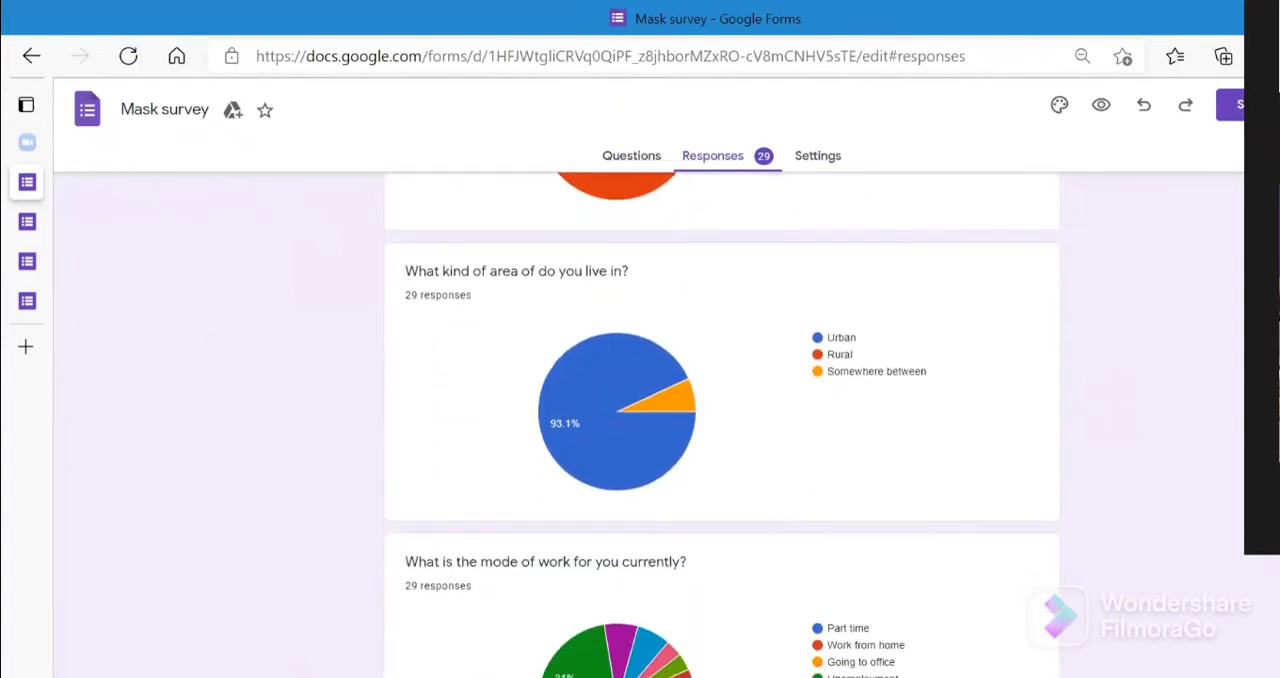
{"action": "scroll", "coordinate": [722, 425], "scroll_direction": "down", "scroll_amount": 4}
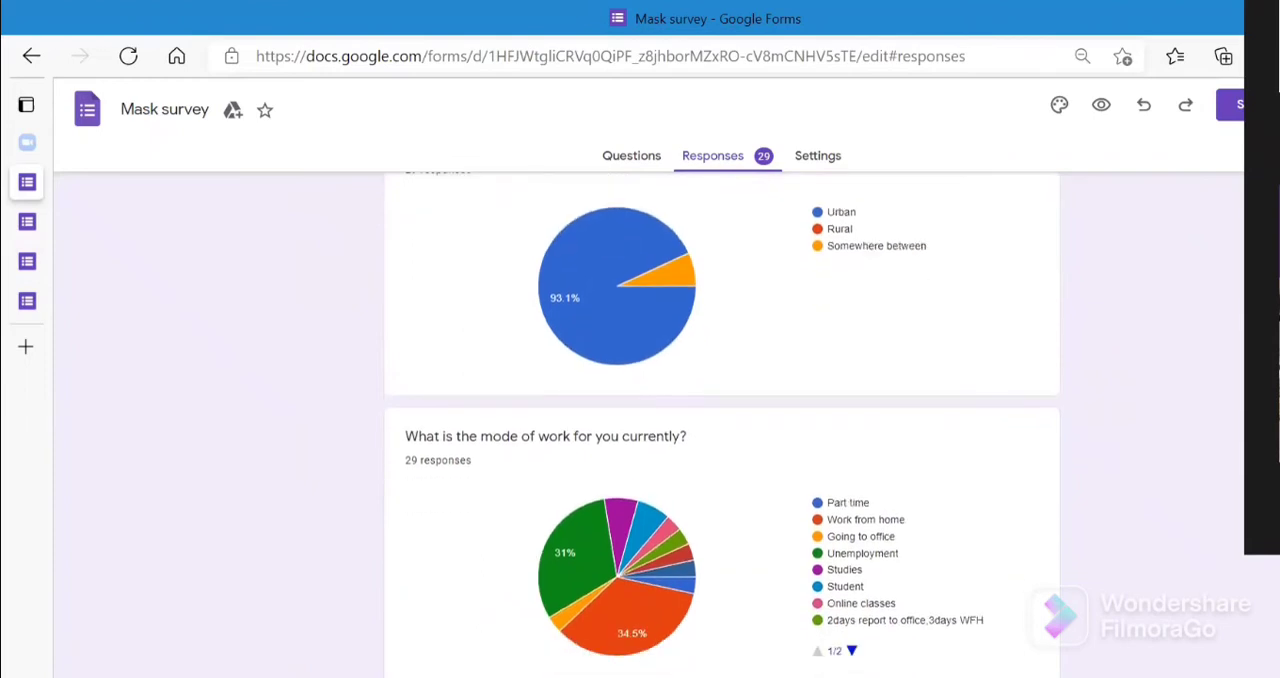
{"action": "scroll", "coordinate": [722, 425], "scroll_direction": "down", "scroll_amount": 20}
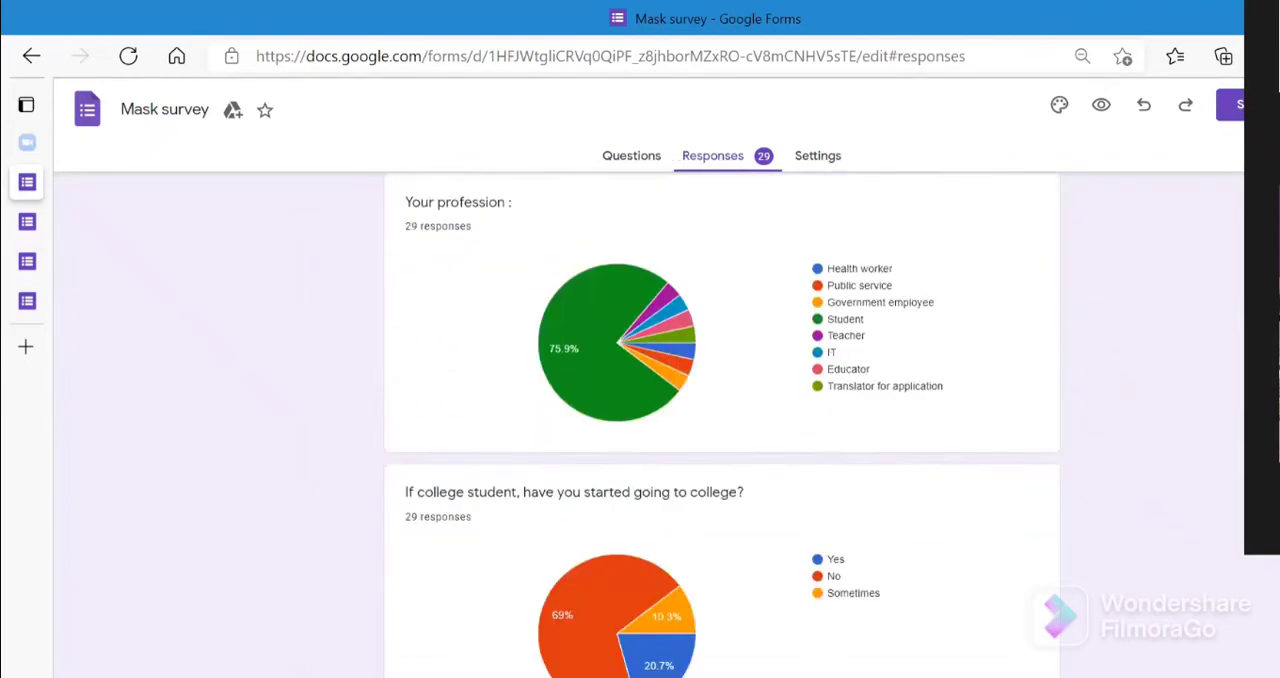
- Examine the charts on mask type, disinfection frequency, detergents used and other ways to disinfect masks, including individual bar counts
{"action": "scroll", "coordinate": [722, 425], "scroll_direction": "down", "scroll_amount": 16}
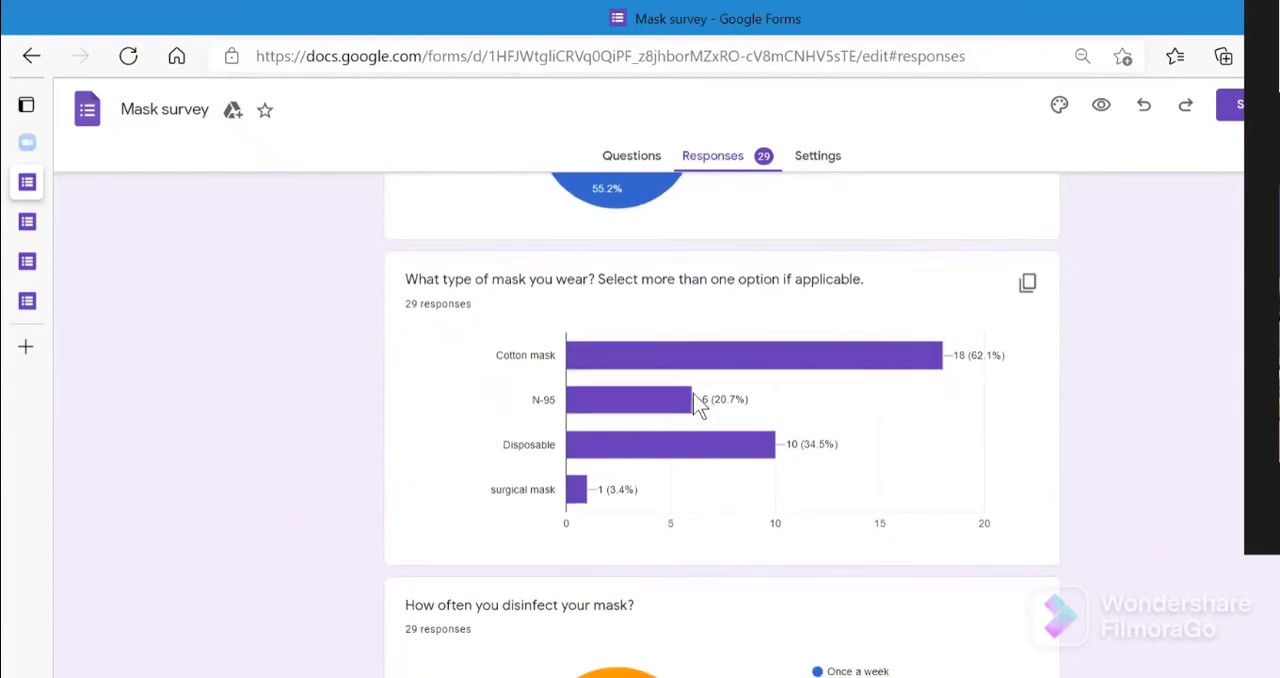
{"action": "mouse_move", "coordinate": [657, 410]}
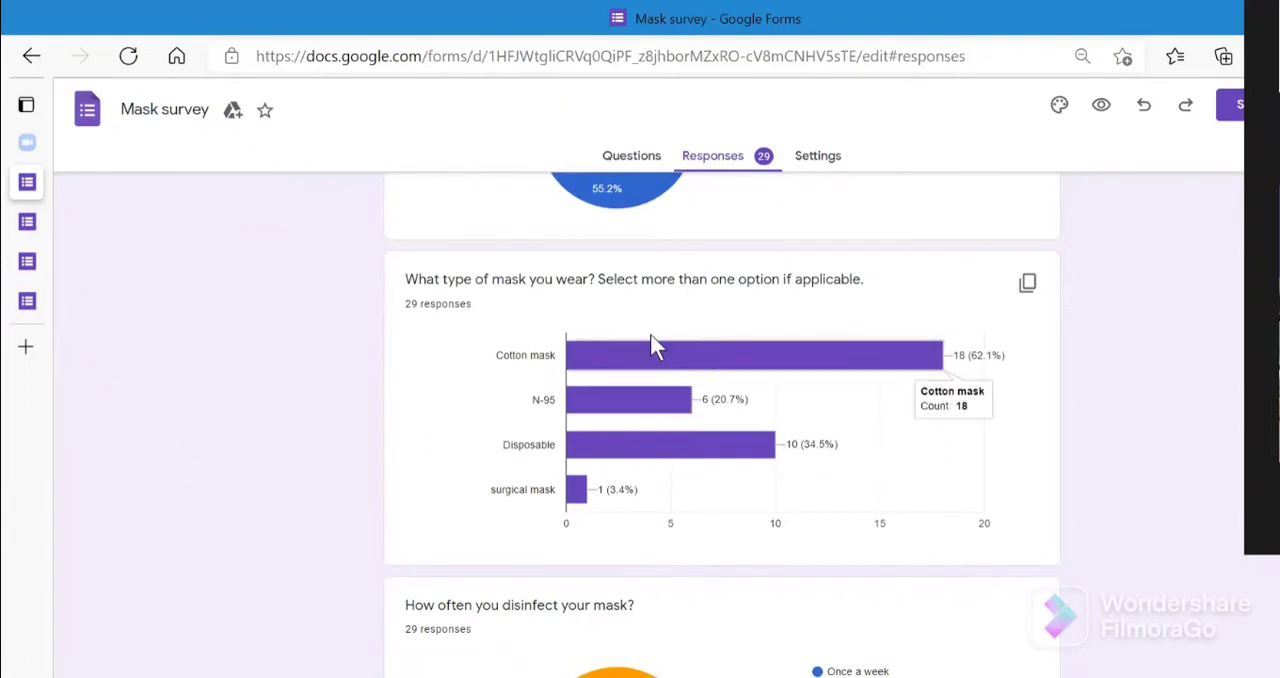
{"action": "mouse_move", "coordinate": [658, 358]}
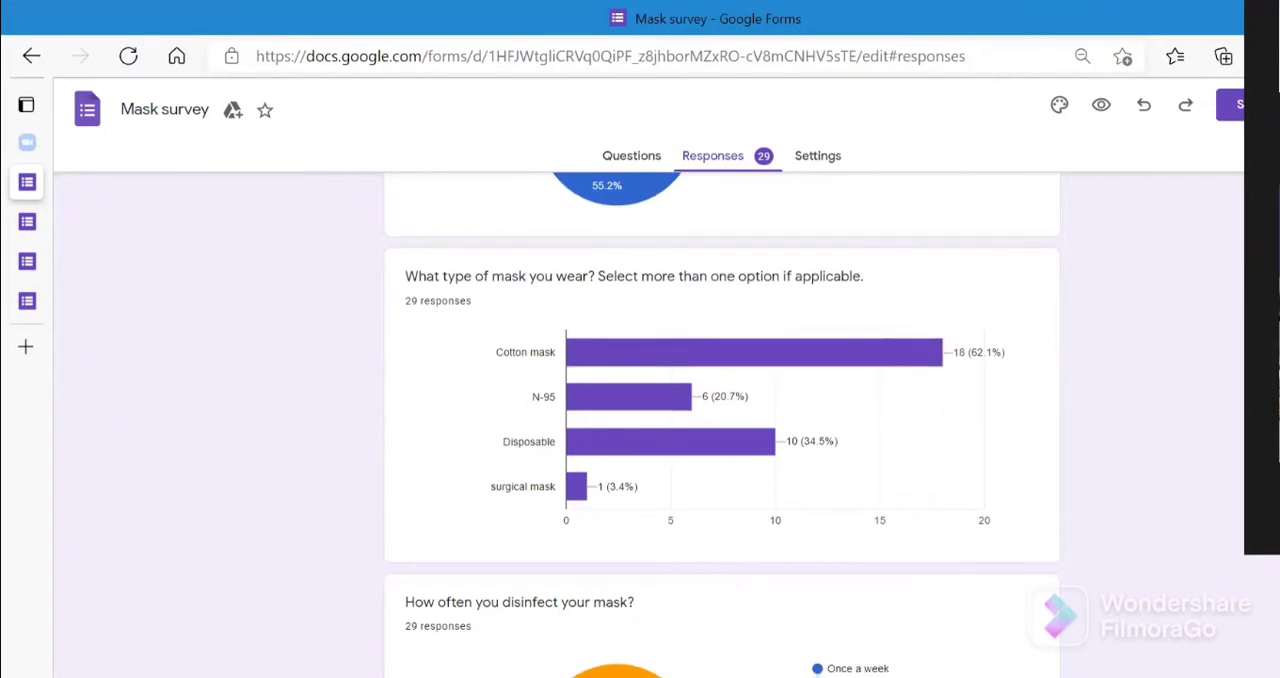
{"action": "scroll", "coordinate": [722, 424], "scroll_direction": "down", "scroll_amount": 3}
{"action": "scroll", "coordinate": [722, 424], "scroll_direction": "down", "scroll_amount": 4}
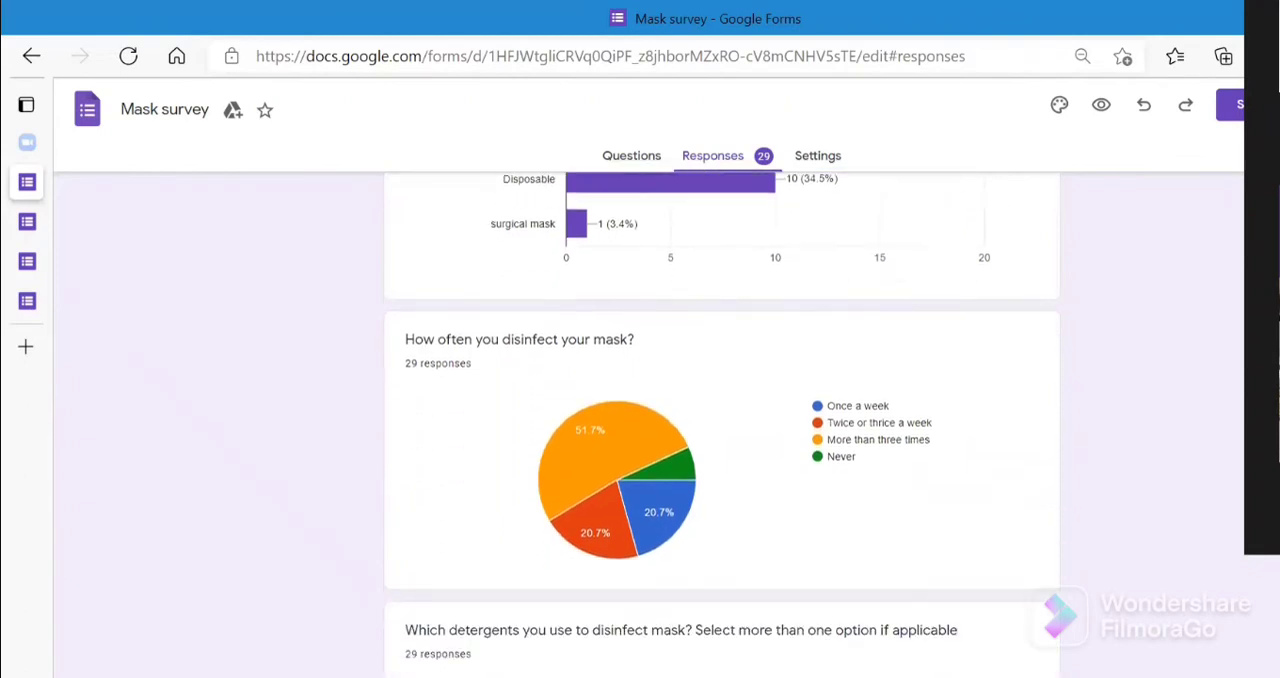
{"action": "scroll", "coordinate": [722, 424], "scroll_direction": "down", "scroll_amount": 3}
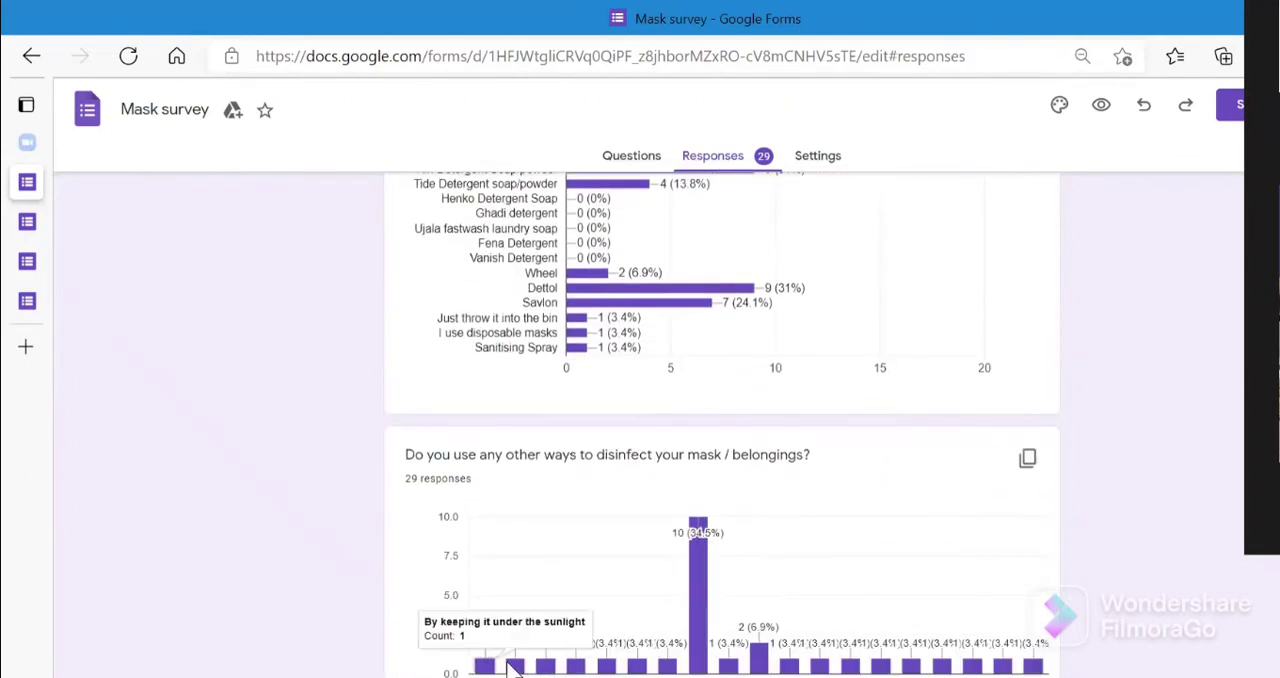
{"action": "scroll", "coordinate": [722, 424], "scroll_direction": "down", "scroll_amount": 1}
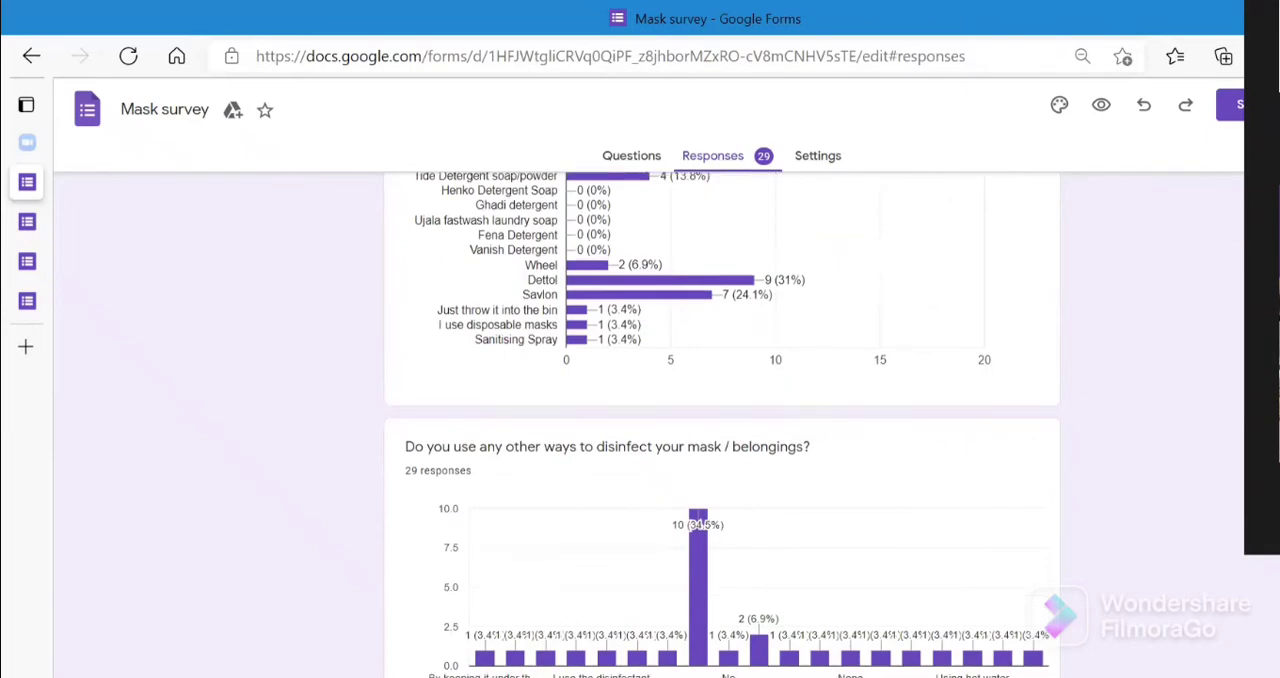
- View the Mask survey's collected responses in Google Sheets, and return to the form's response summary
{"action": "scroll", "coordinate": [722, 424], "scroll_direction": "up", "scroll_amount": 3}
{"action": "scroll", "coordinate": [722, 424], "scroll_direction": "up", "scroll_amount": 5}
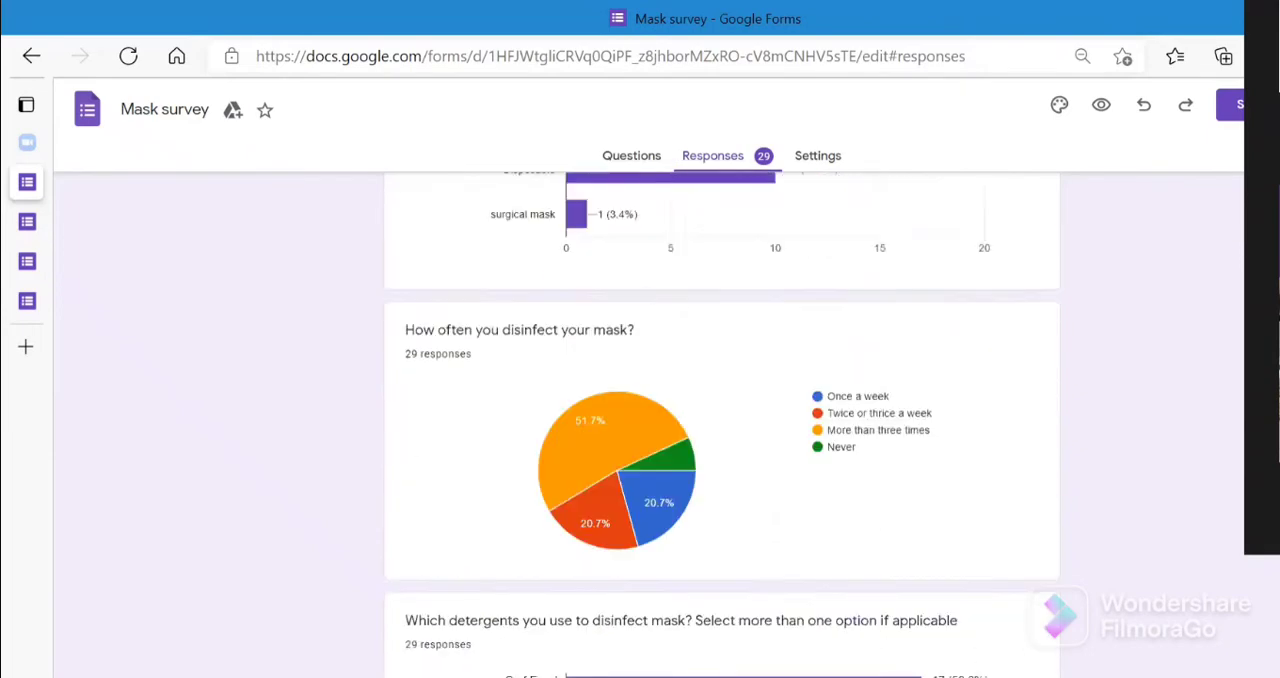
{"action": "scroll", "coordinate": [722, 424], "scroll_direction": "up", "scroll_amount": 20}
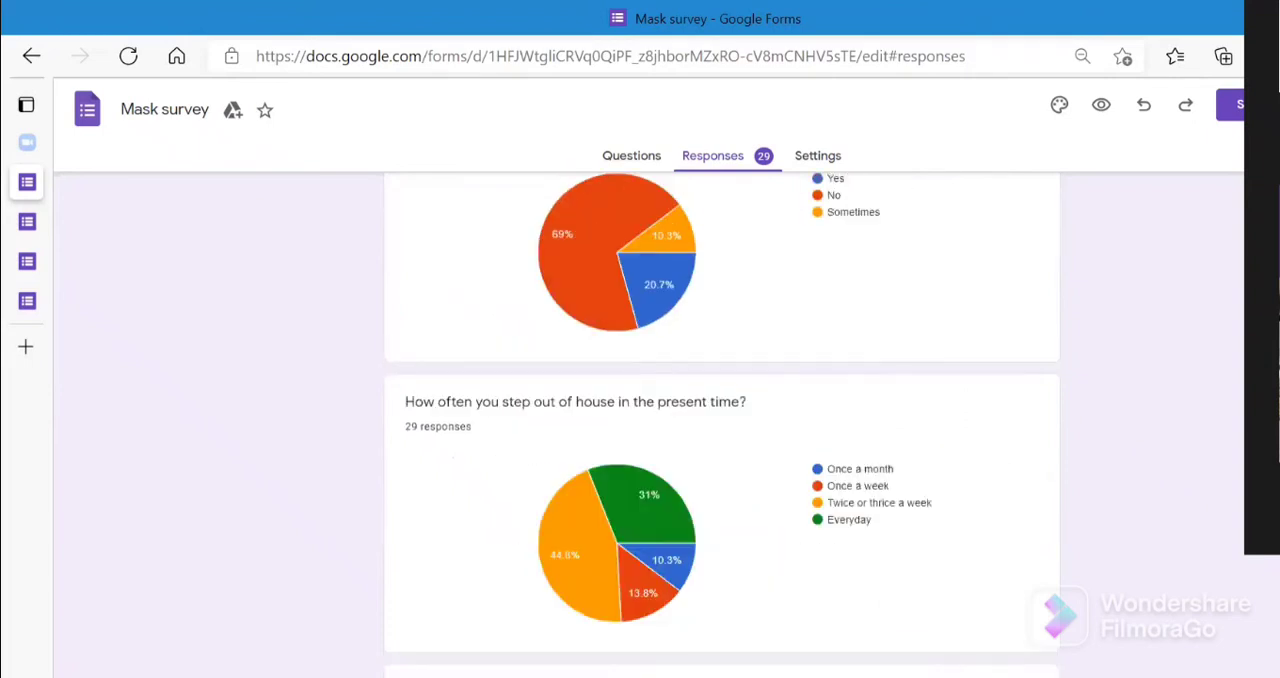
{"action": "scroll", "coordinate": [722, 424], "scroll_direction": "up", "scroll_amount": 5}
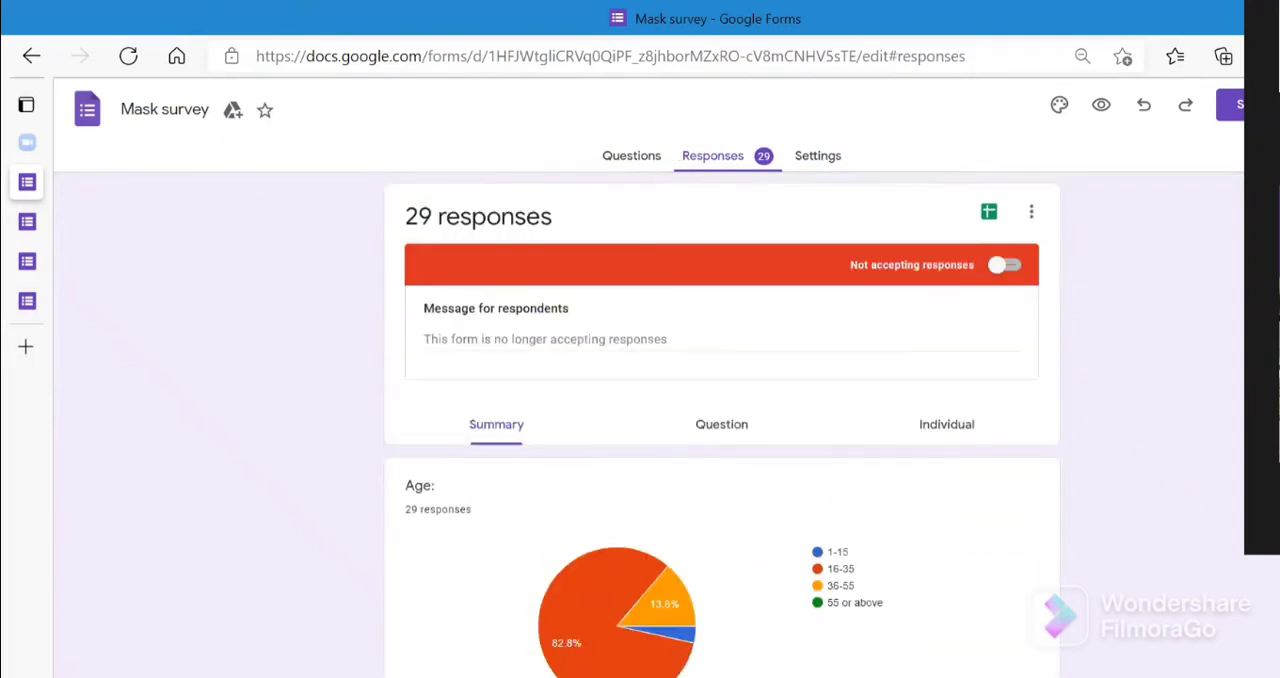
{"action": "left_click", "coordinate": [989, 212]}
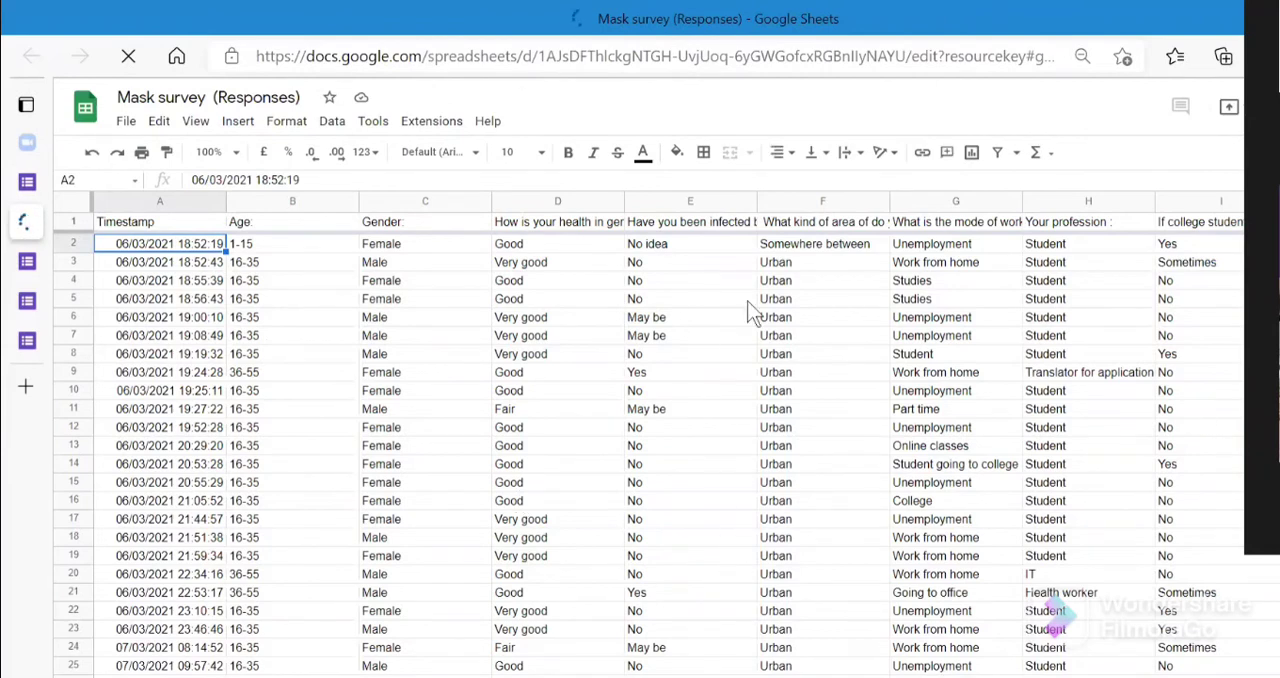
{"action": "mouse_move", "coordinate": [18, 185]}
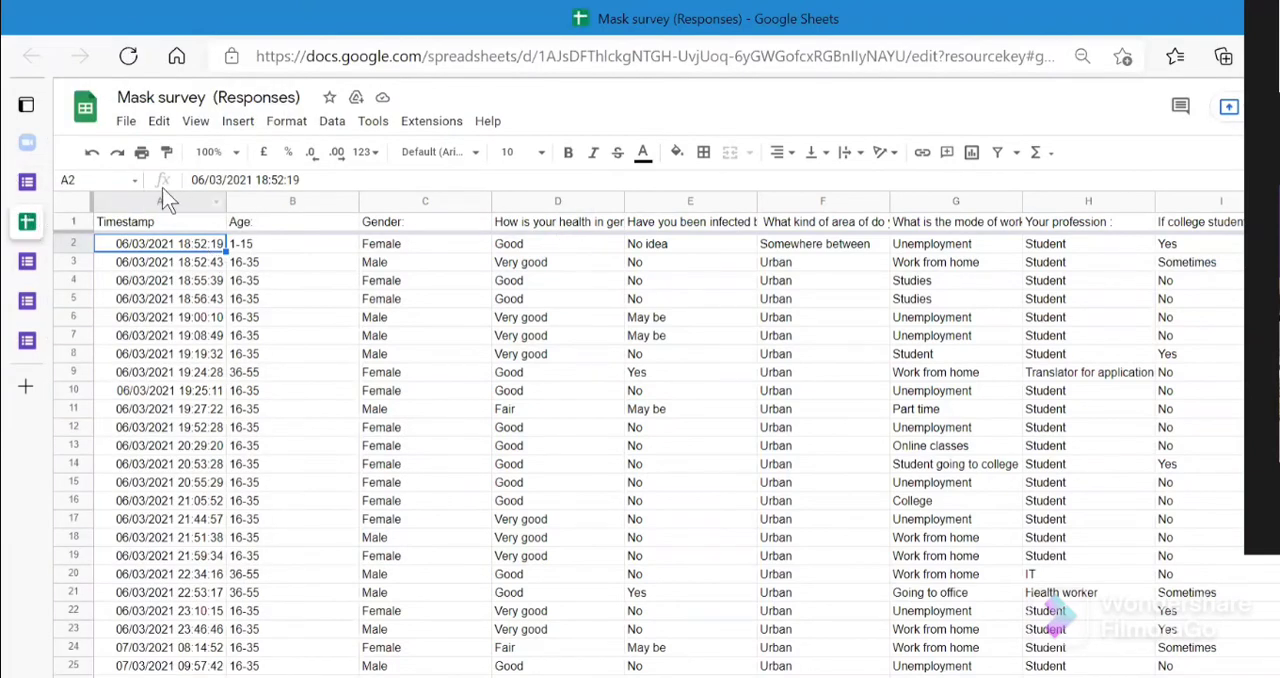
{"action": "left_click", "coordinate": [27, 181]}
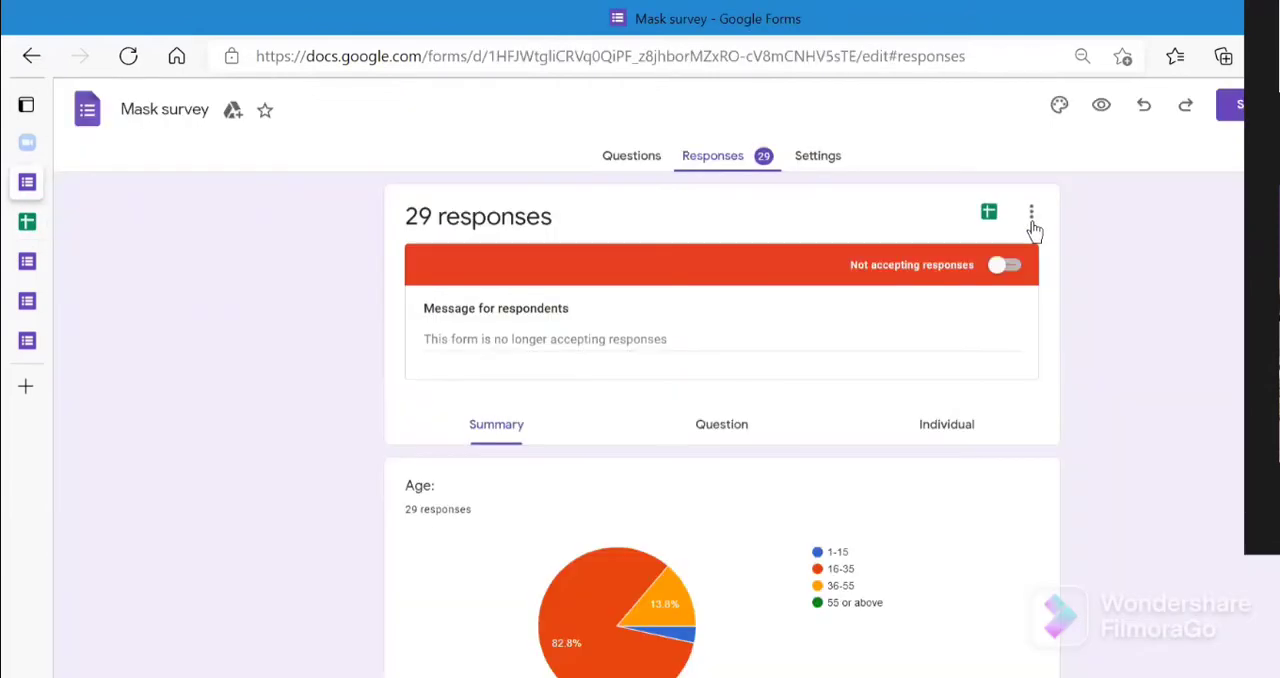
{"action": "left_click", "coordinate": [992, 211]}
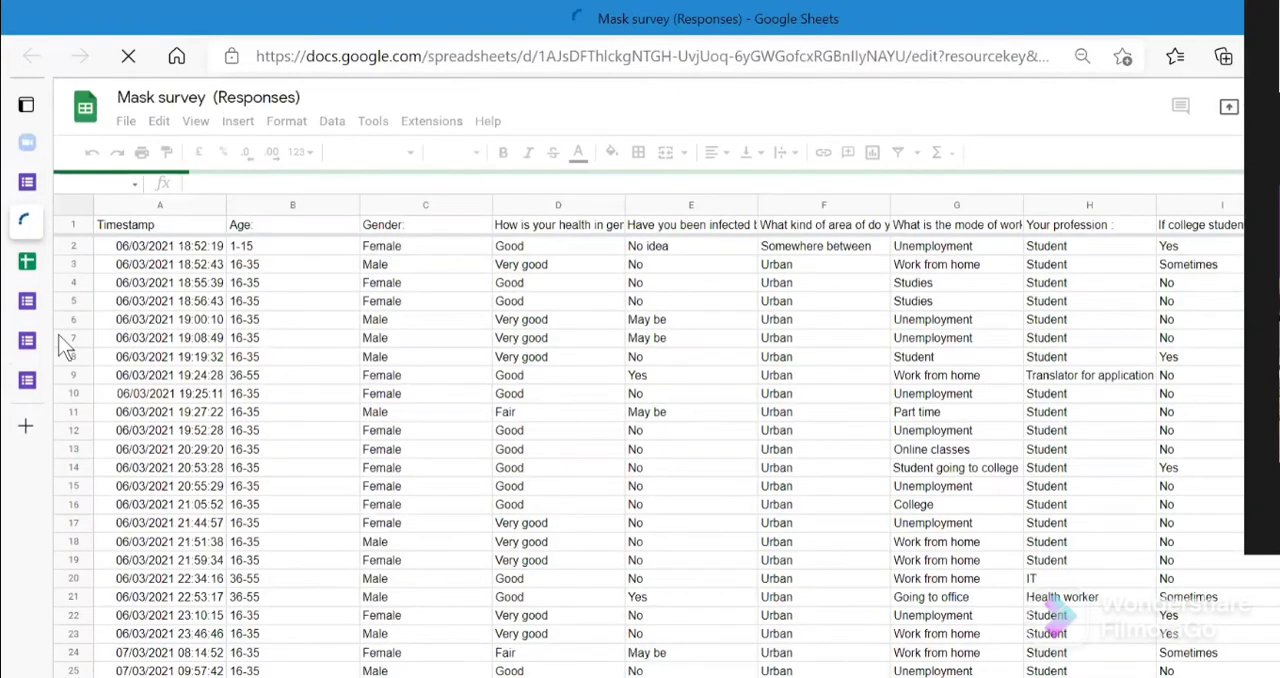
{"action": "left_click", "coordinate": [25, 256]}
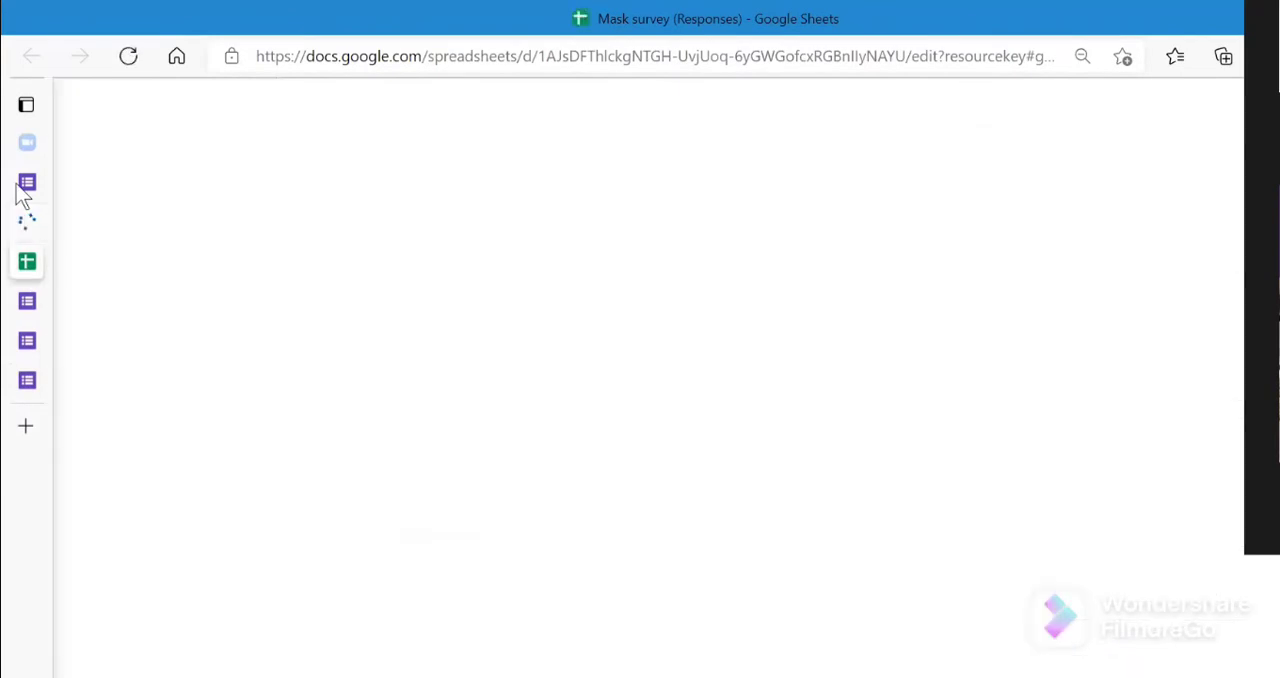
{"action": "left_click", "coordinate": [18, 188]}
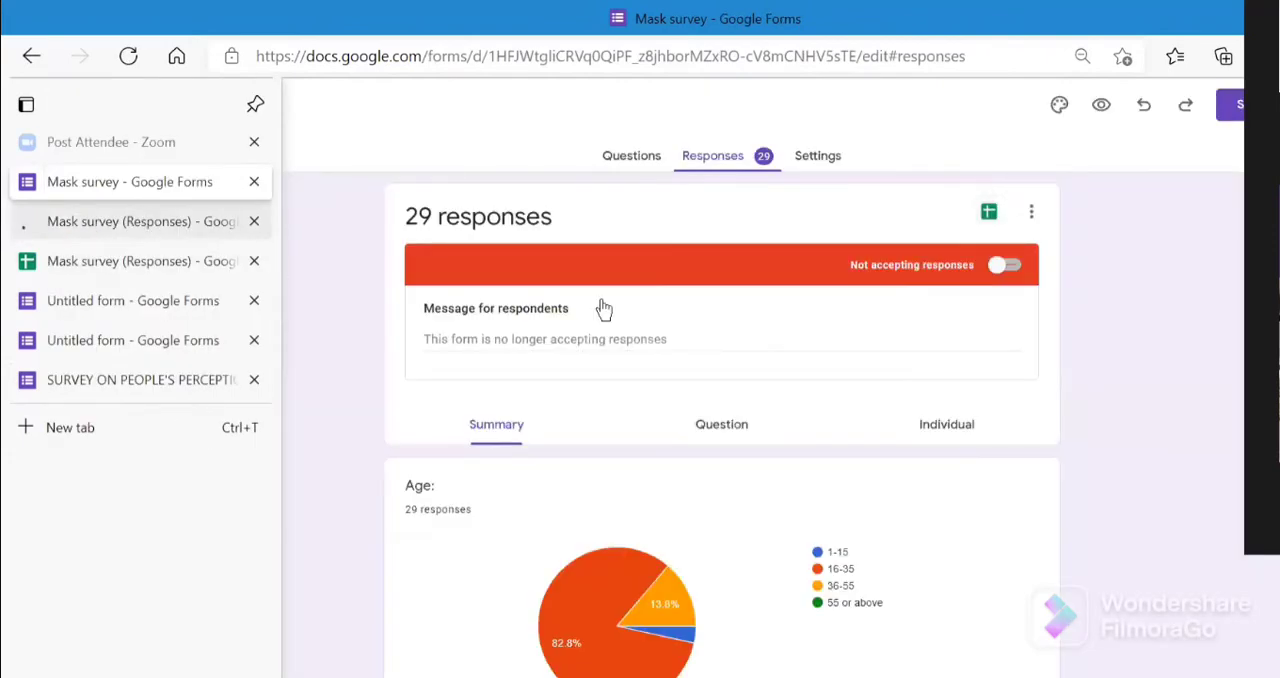
- Show the additional options for managing the Mask survey's responses, such as downloading, printing and deleting them
{"action": "left_click", "coordinate": [1031, 216]}
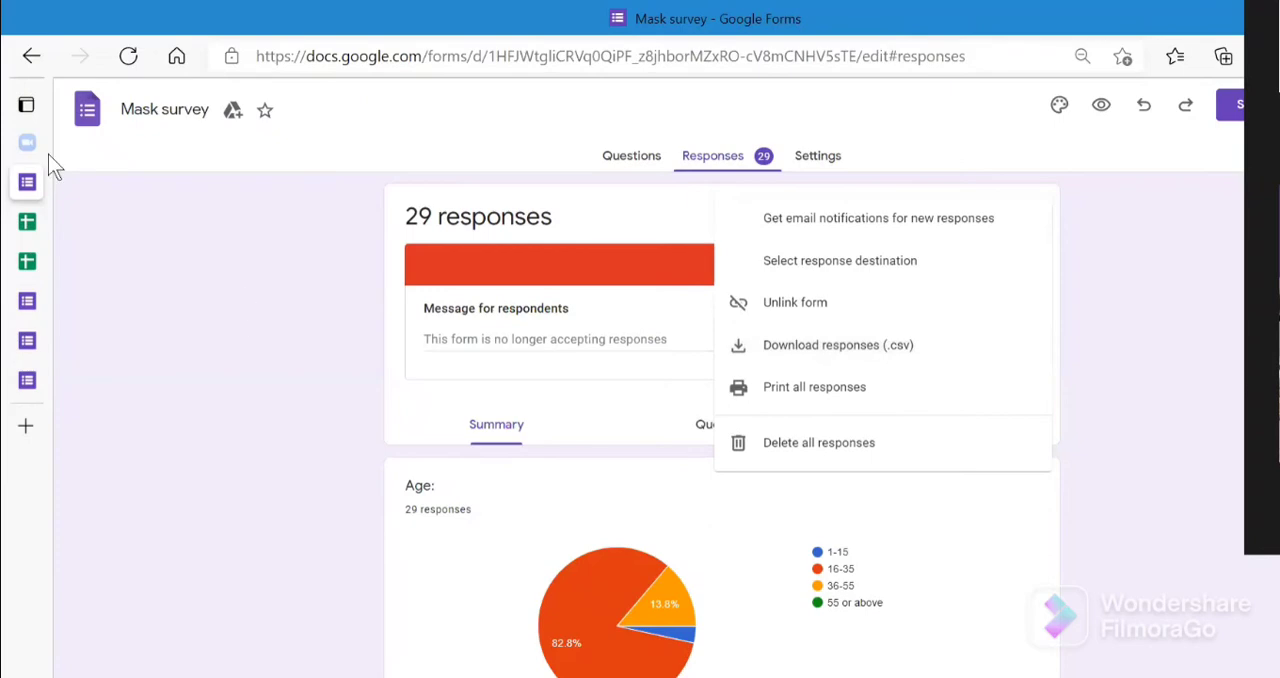
{"action": "left_click", "coordinate": [115, 221]}
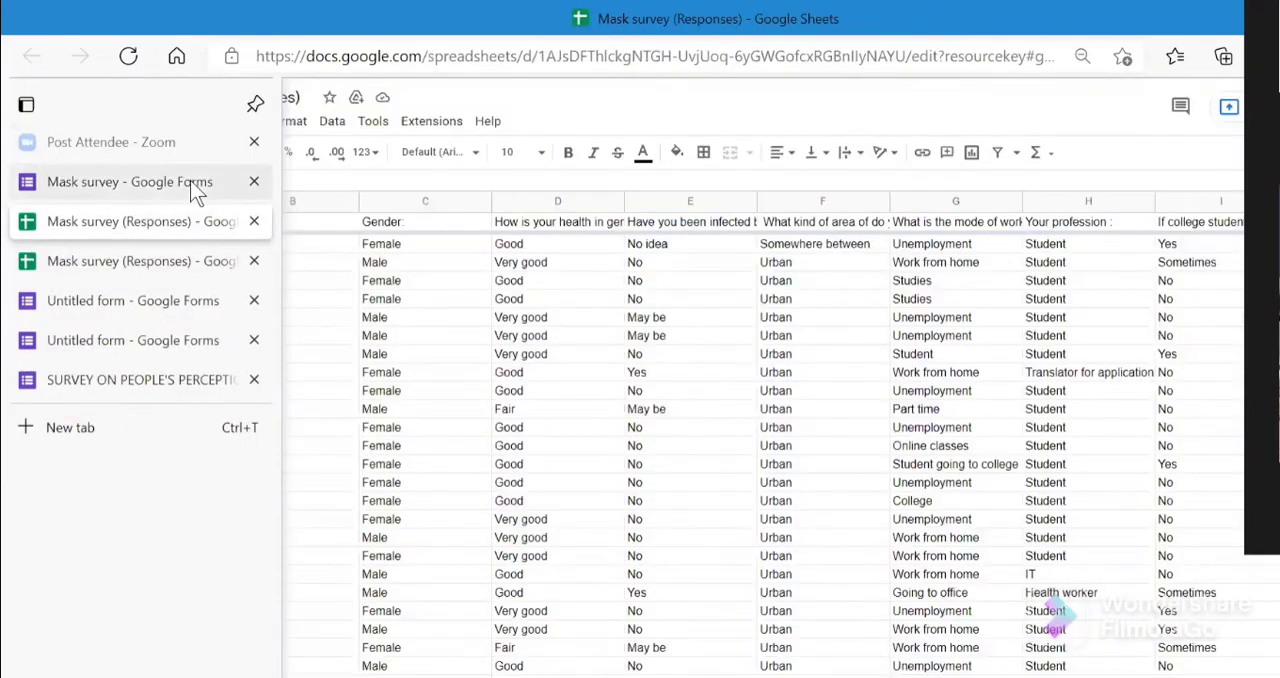
{"action": "left_click", "coordinate": [195, 184]}
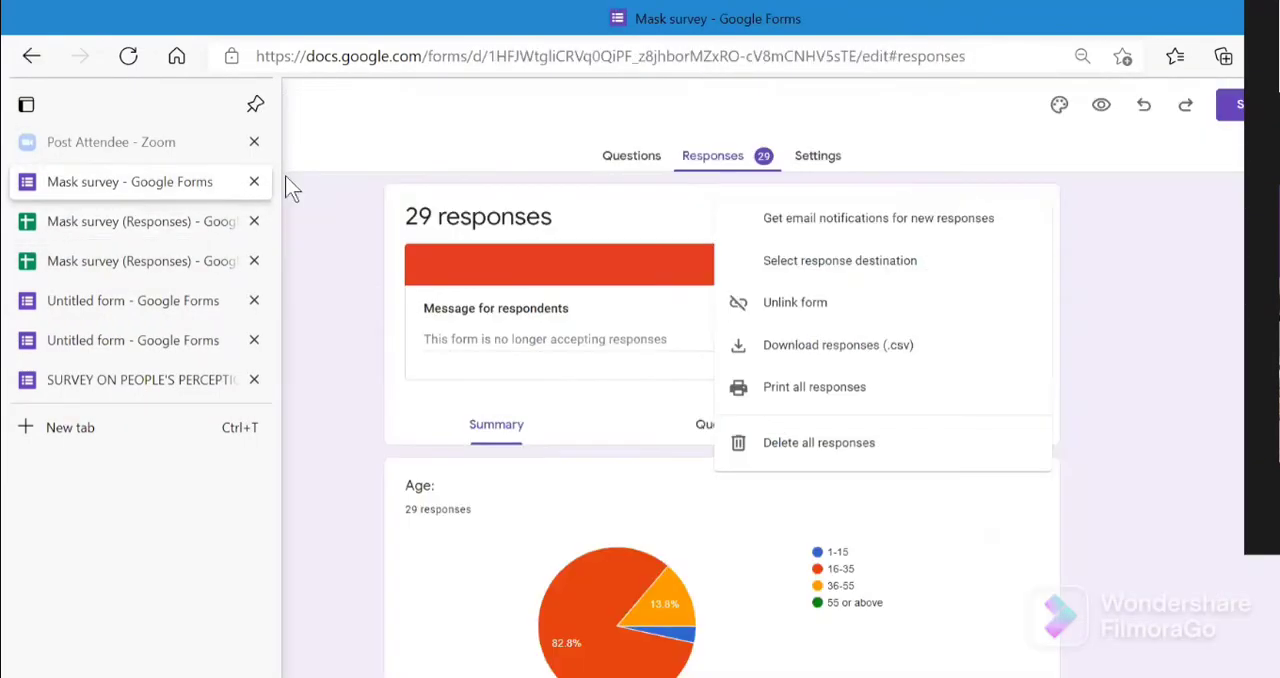
- Close the Mask survey form and both of its response spreadsheets, returning to the untitled form's settings
{"action": "left_click", "coordinate": [254, 181]}
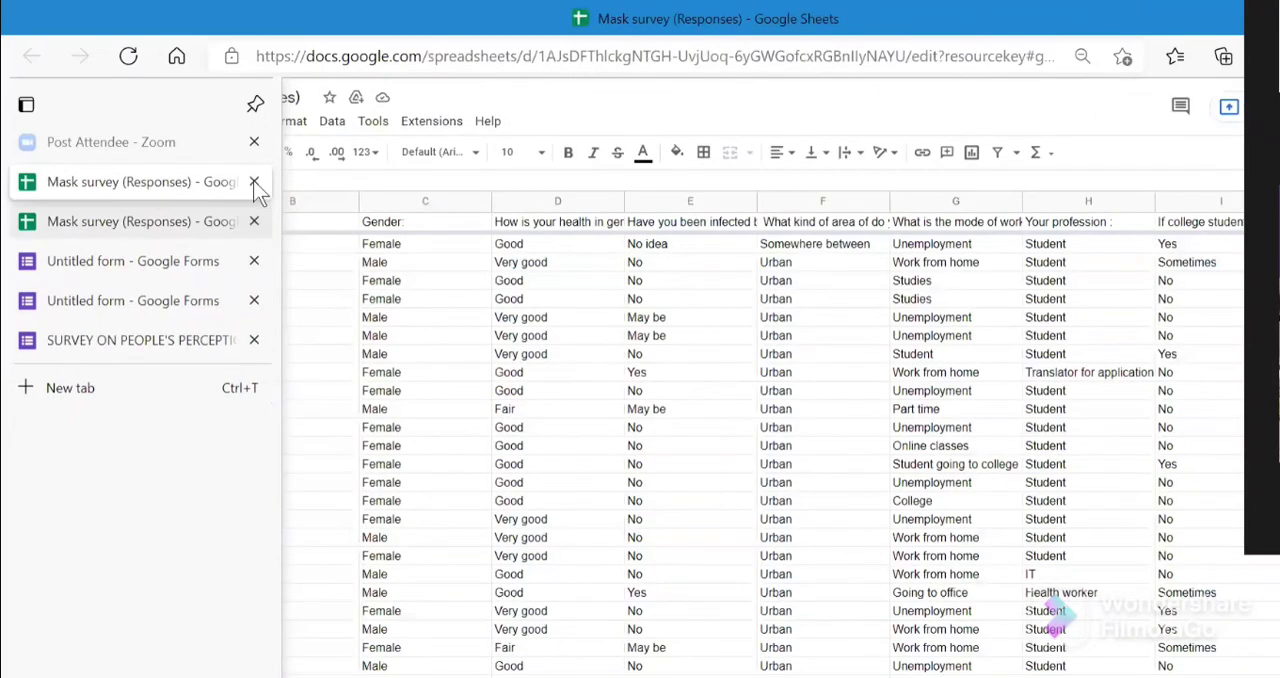
{"action": "left_click", "coordinate": [254, 221]}
{"action": "left_click", "coordinate": [254, 181]}
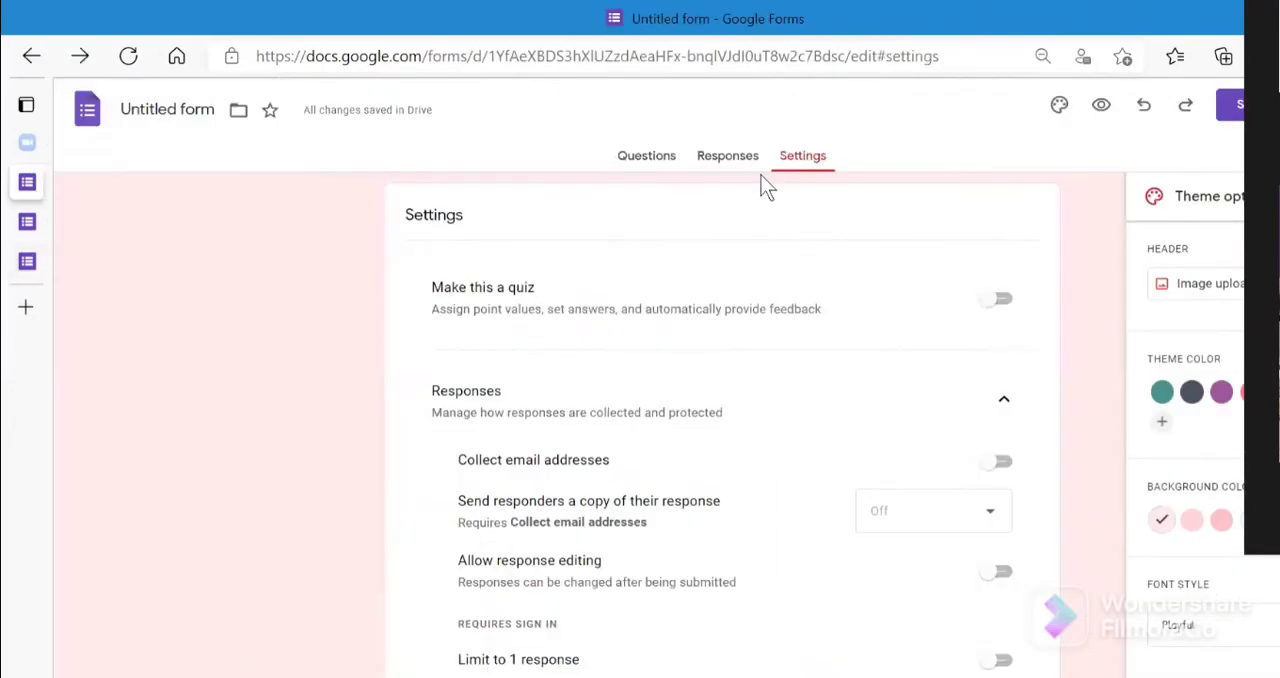